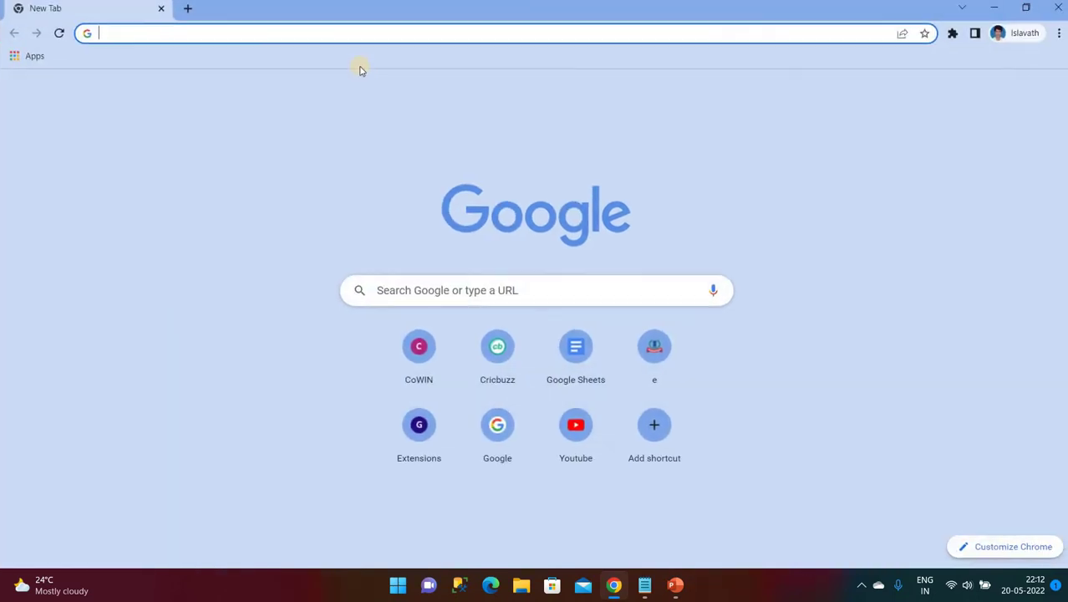
Step: Open azure.microsoft.com and sign in with the first listed Microsoft account
{"action": "left_click", "coordinate": [334, 34]}
{"action": "type", "text": "azur"}
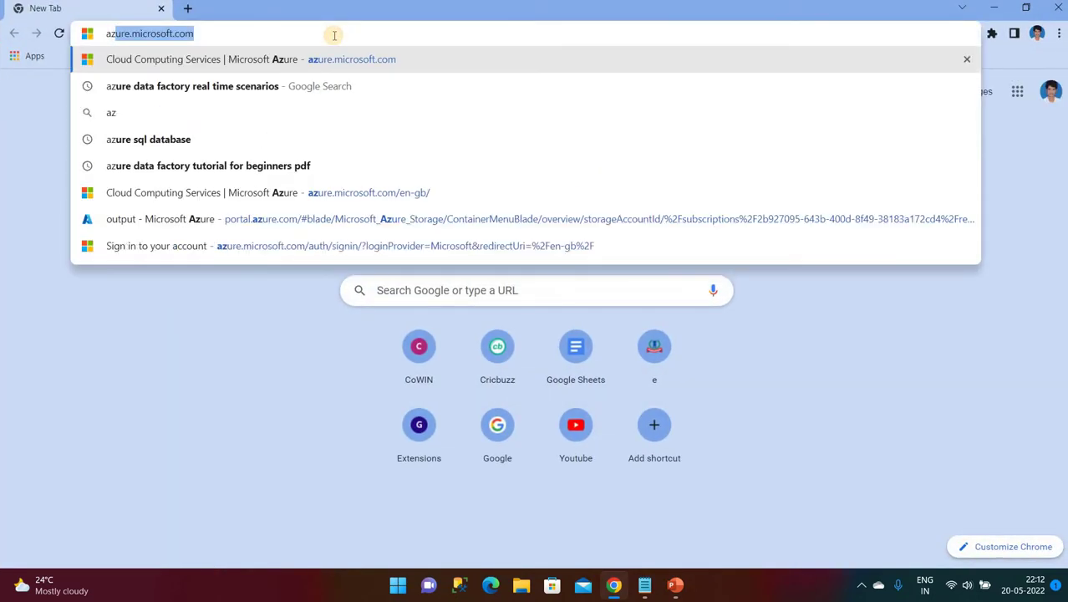
{"action": "left_click", "coordinate": [200, 61]}
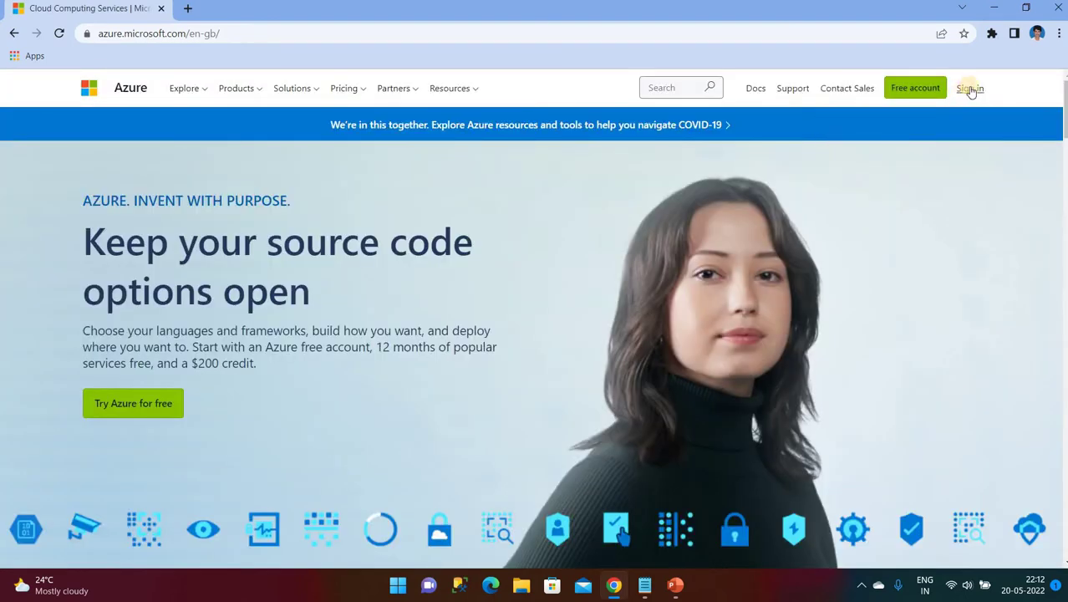
{"action": "left_click", "coordinate": [969, 88]}
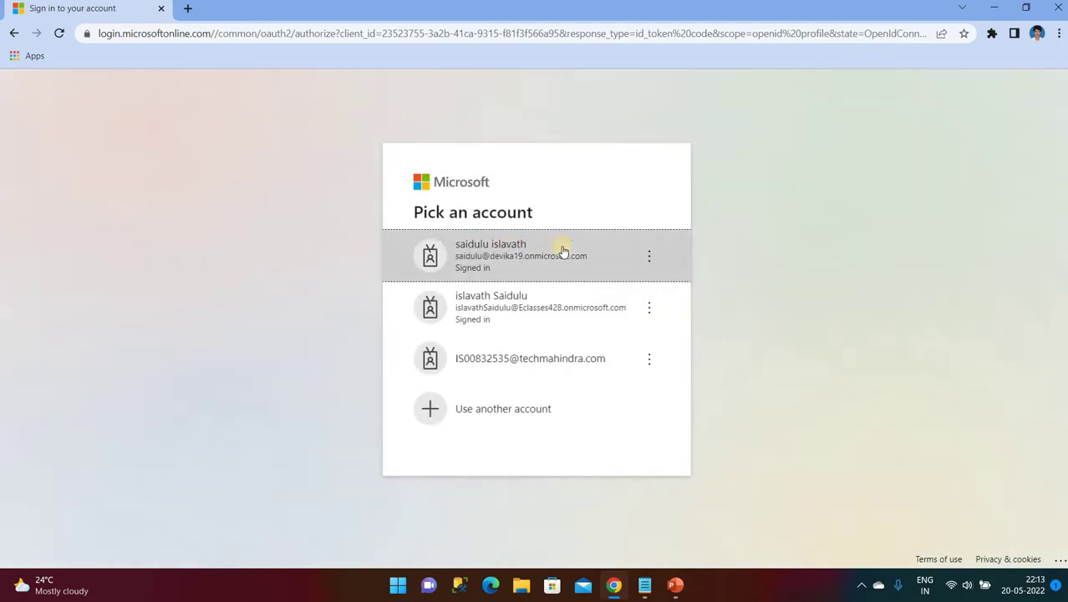
{"action": "left_click", "coordinate": [562, 248]}
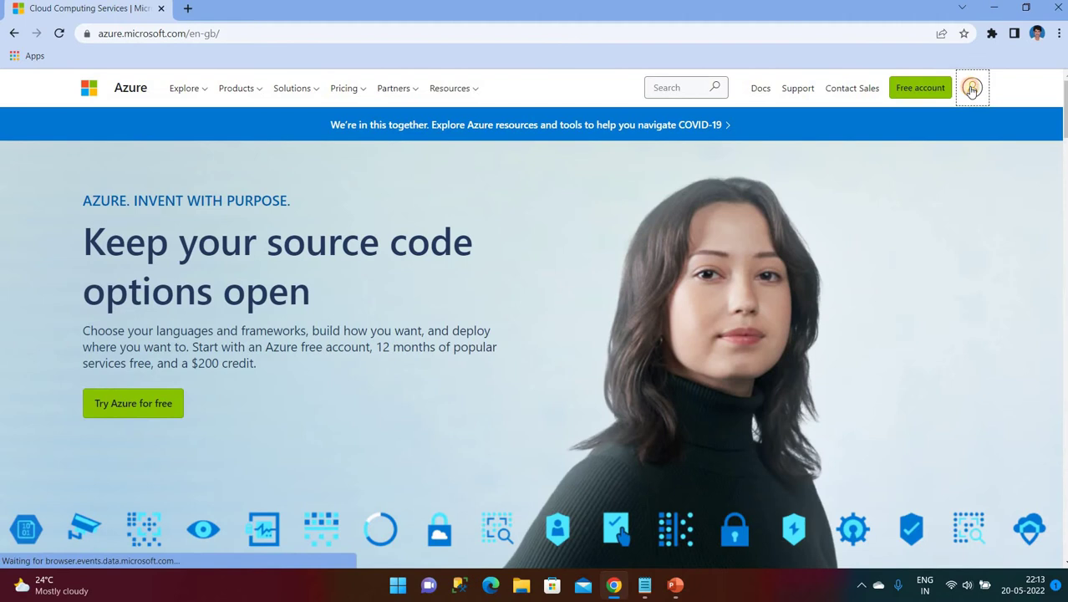
Step: Go to the Azure Portal from the account profile, continuing with the same signed-in account
{"action": "left_click", "coordinate": [971, 88]}
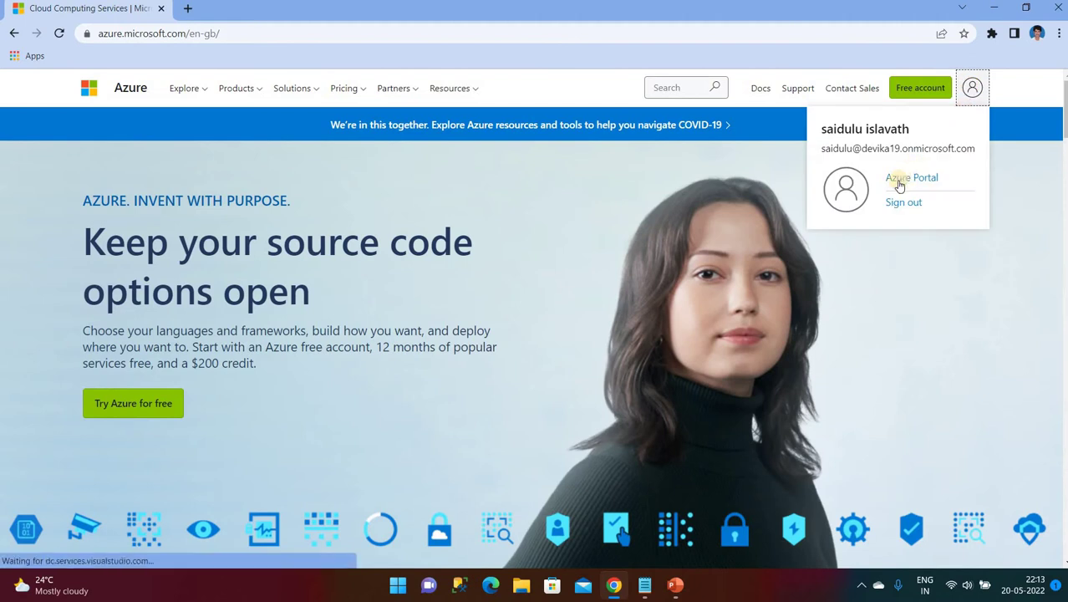
{"action": "left_click", "coordinate": [898, 184]}
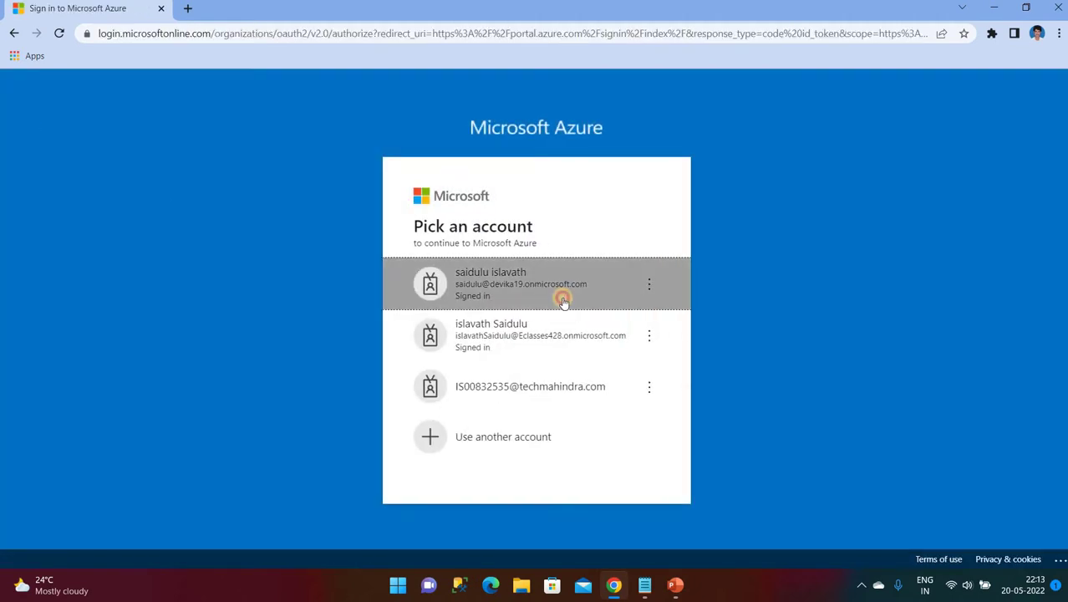
{"action": "left_click", "coordinate": [562, 301]}
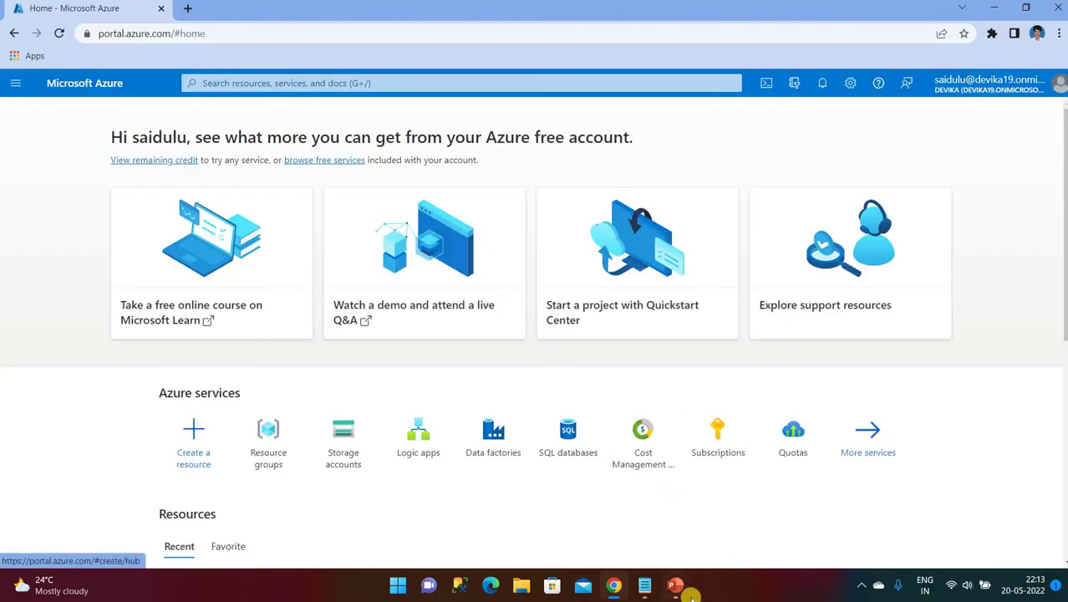
Step: Switch to the PowerPoint presentation and review the title slide and the Azure Data Factory source-to-sink diagram slide
{"action": "mouse_move", "coordinate": [675, 584]}
{"action": "left_click", "coordinate": [646, 528]}
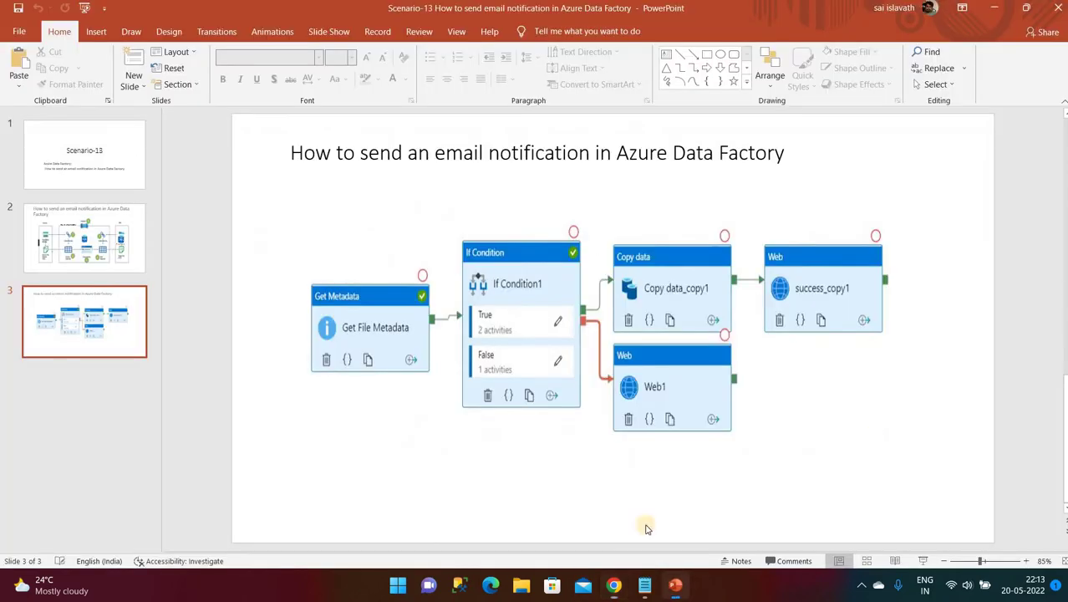
{"action": "left_click", "coordinate": [77, 142]}
{"action": "left_click", "coordinate": [75, 240]}
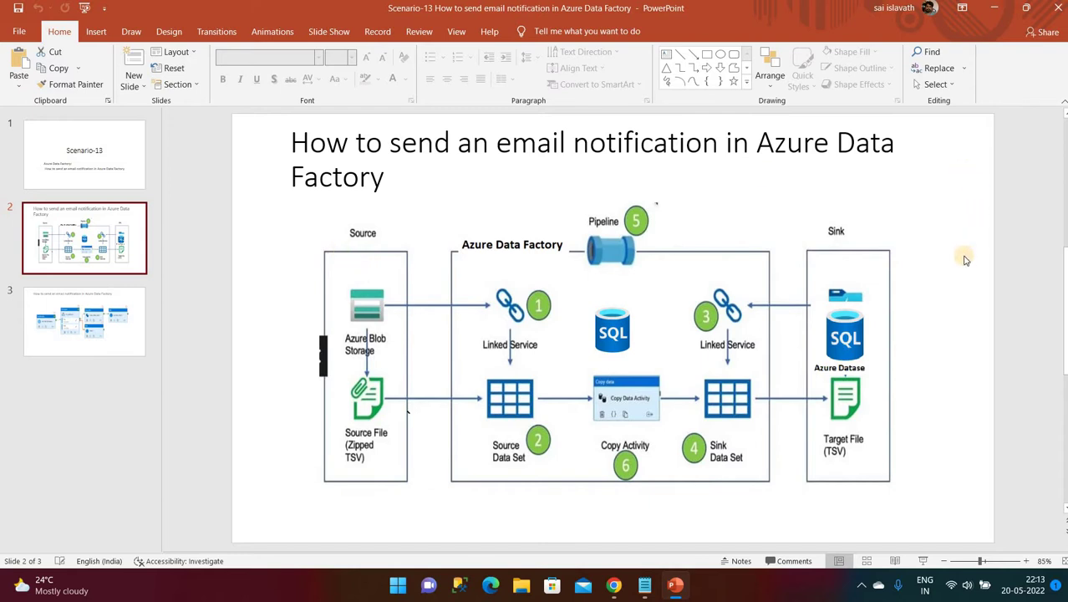
Step: Return to the Azure portal in Chrome, search for "sto" and open the Storage accounts service
{"action": "left_click", "coordinate": [615, 585]}
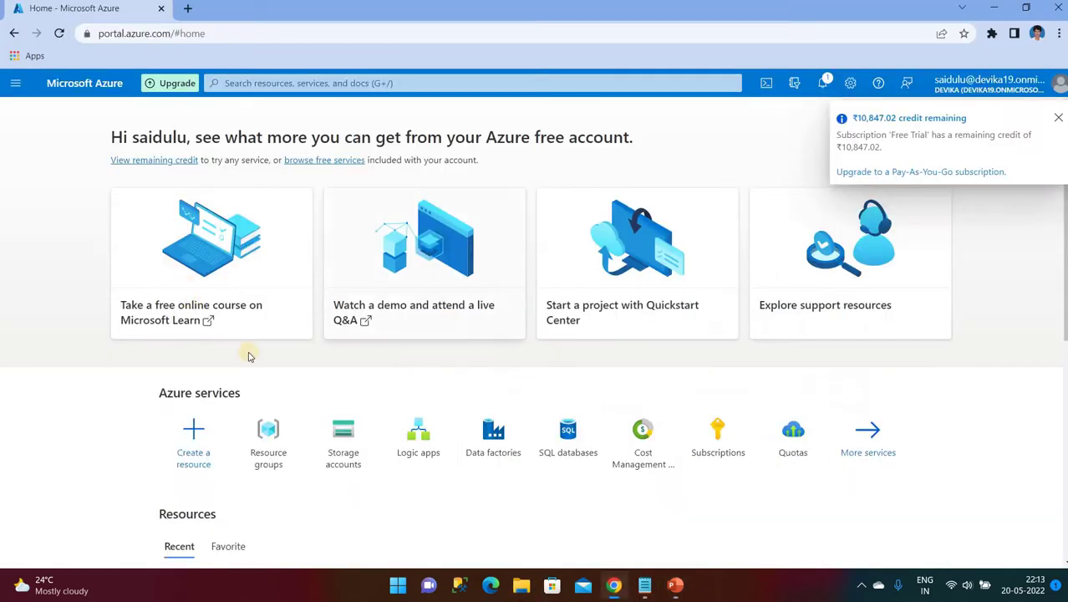
{"action": "left_click", "coordinate": [314, 86]}
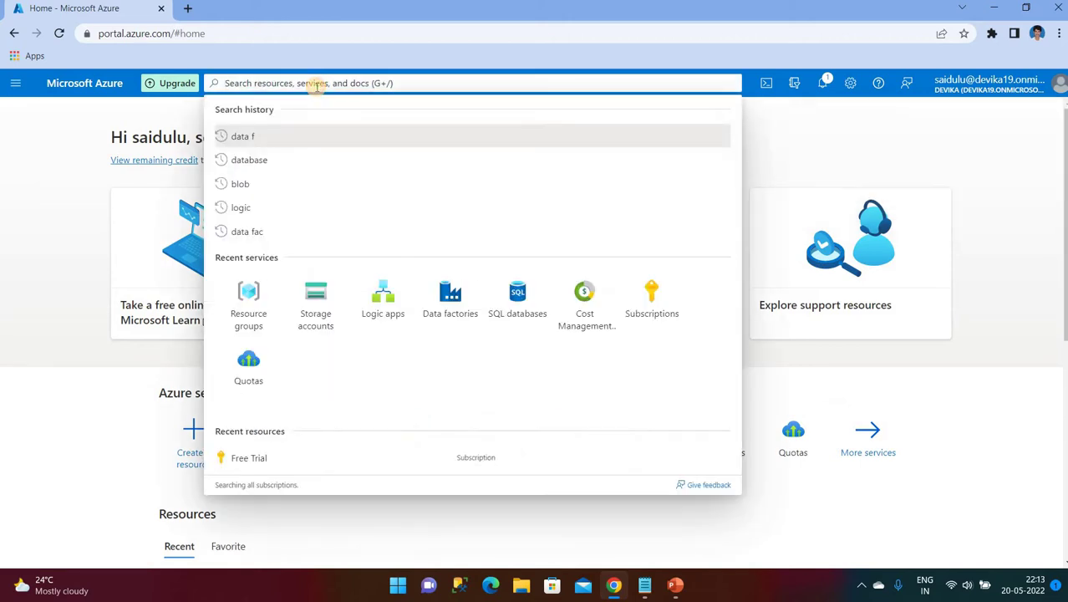
{"action": "type", "text": "v"}
{"action": "key", "text": "BackSpace"}
{"action": "type", "text": "b"}
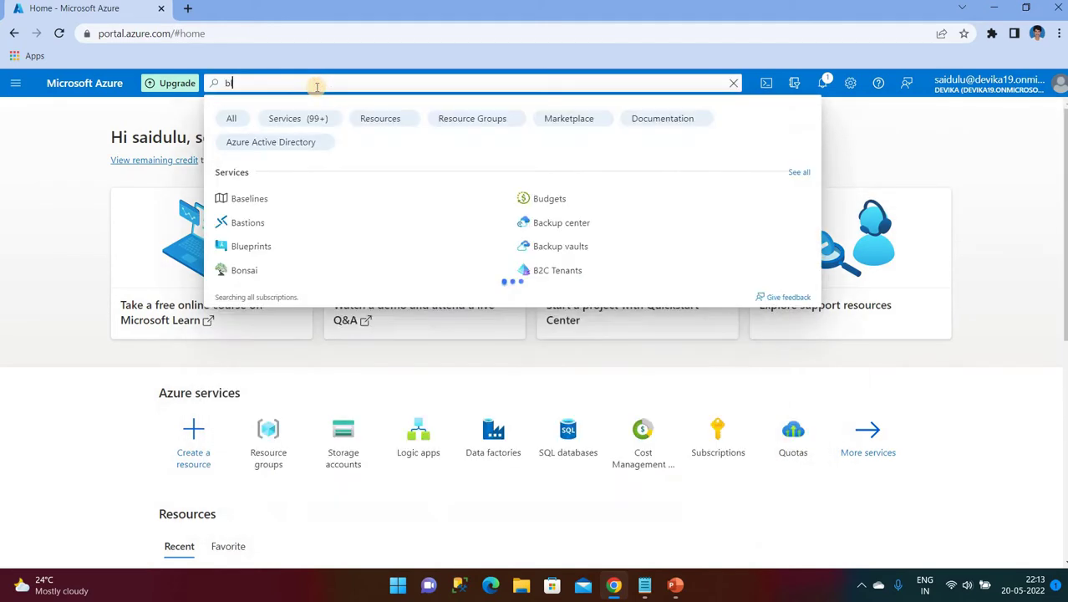
{"action": "key", "text": "BackSpace"}
{"action": "type", "text": "s"}
{"action": "key", "text": "BackSpace"}
{"action": "type", "text": "st"}
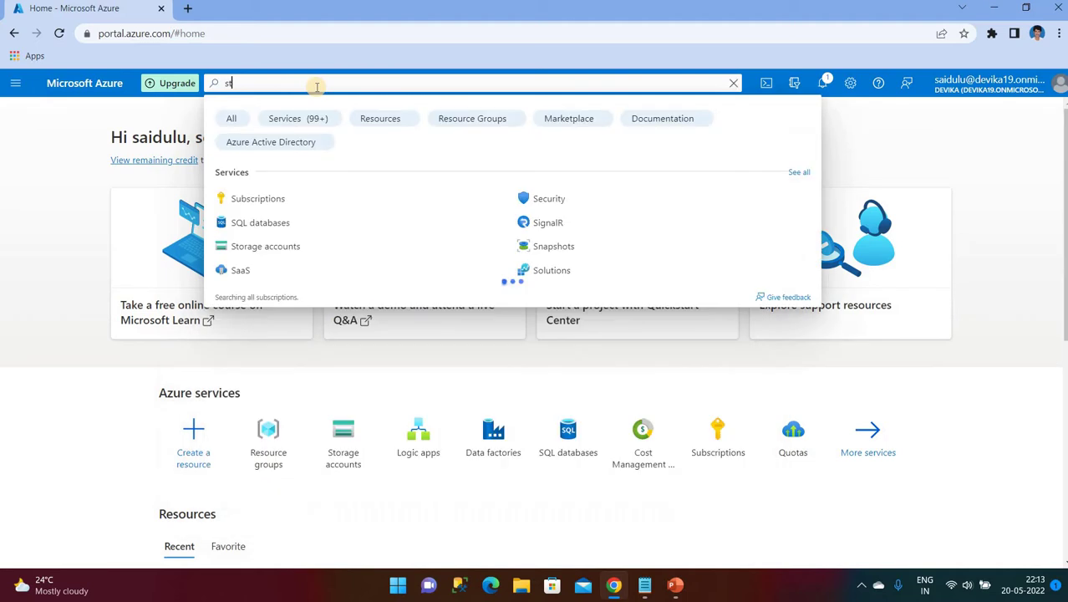
{"action": "type", "text": "o"}
{"action": "left_click", "coordinate": [256, 197]}
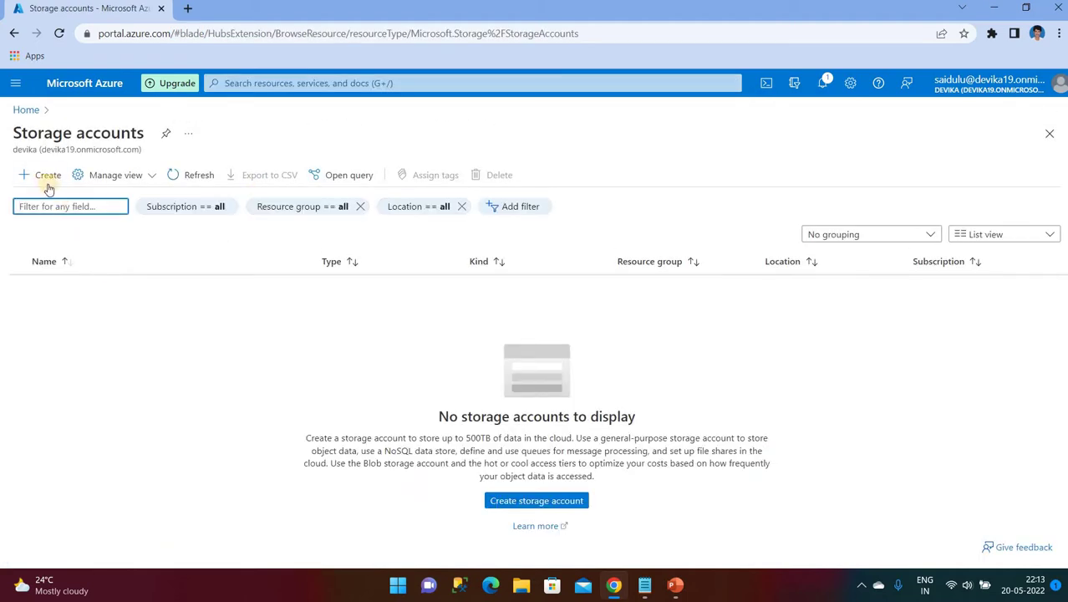
Step: Start a new storage account under the Free Trial subscription and create a resource group named AZURE-RG for it
{"action": "left_click", "coordinate": [46, 185]}
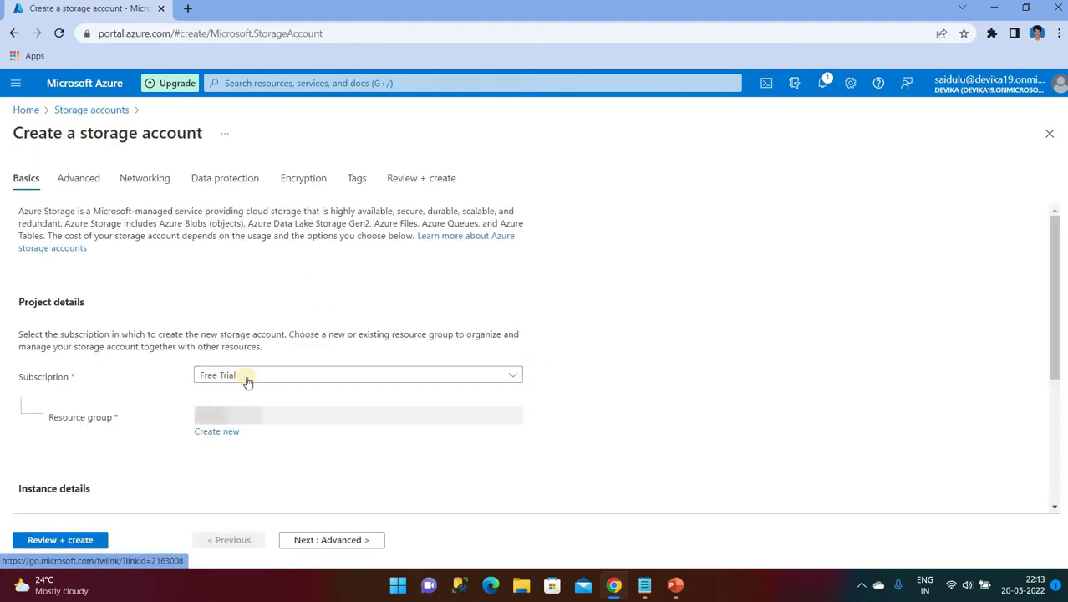
{"action": "left_click", "coordinate": [249, 379]}
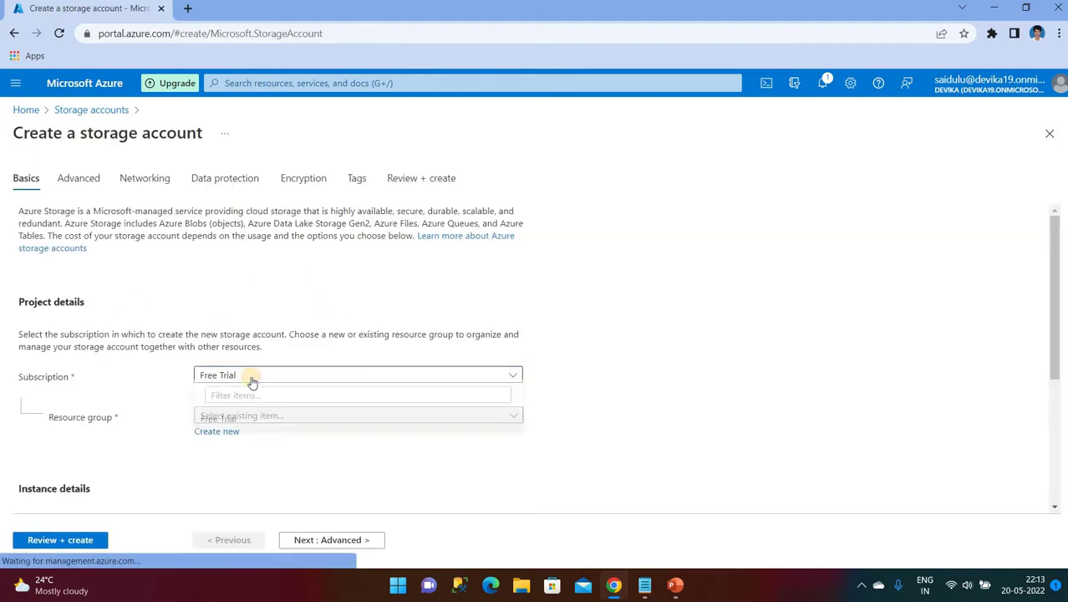
{"action": "left_click", "coordinate": [492, 385]}
{"action": "left_click", "coordinate": [307, 419]}
{"action": "left_click", "coordinate": [217, 442]}
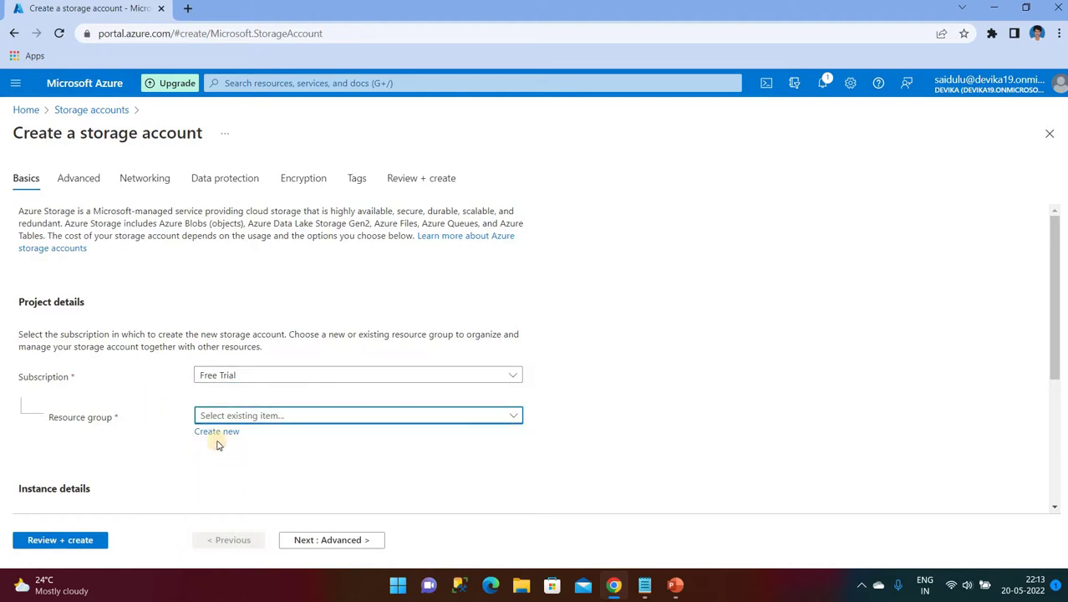
{"action": "left_click", "coordinate": [268, 420]}
{"action": "left_click", "coordinate": [185, 455]}
{"action": "left_click", "coordinate": [210, 436]}
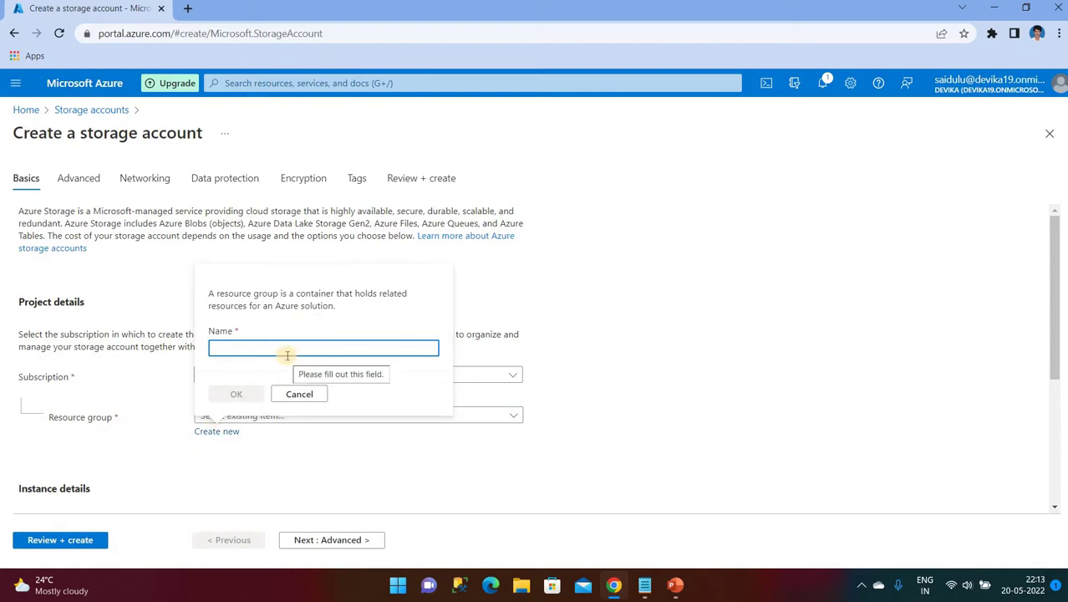
{"action": "type", "text": "AZURE-RG"}
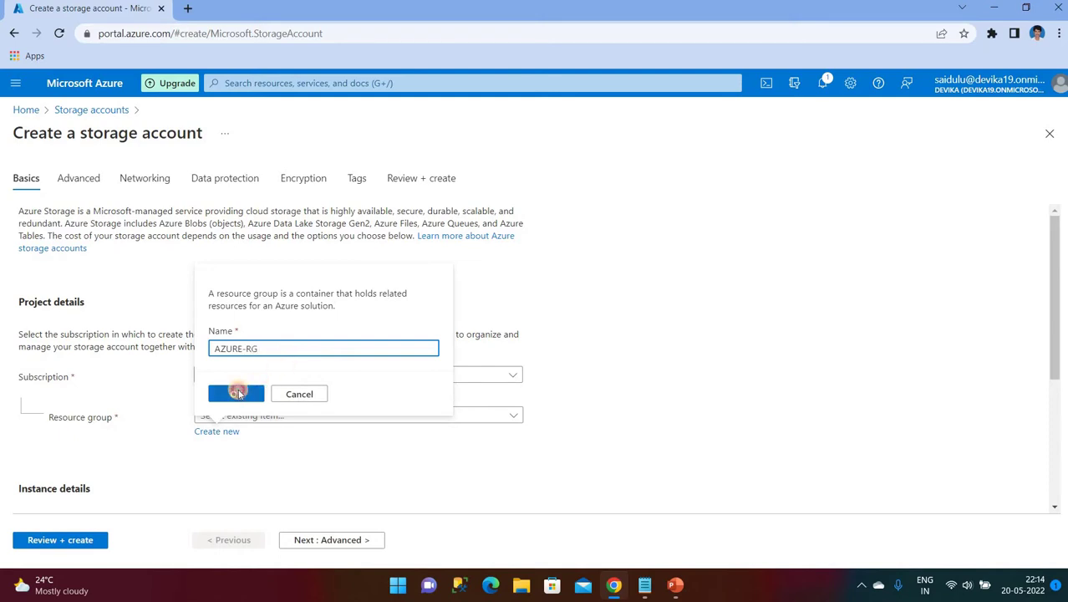
{"action": "left_click", "coordinate": [237, 392]}
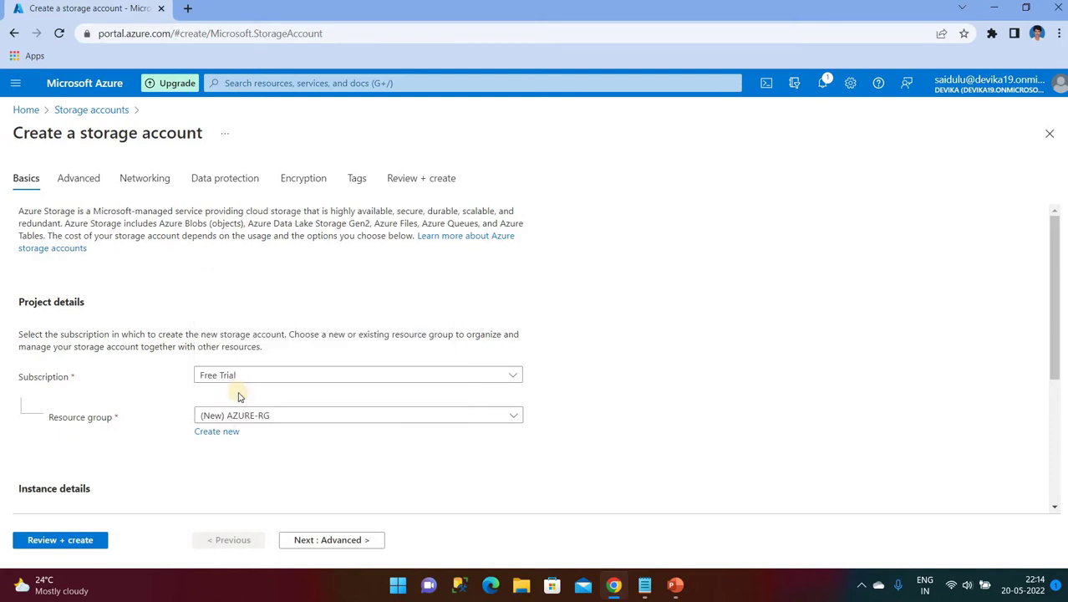
Step: Name the storage account newdemoblobstorage
{"action": "scroll", "coordinate": [132, 428], "scroll_direction": "down", "scroll_amount": 1}
{"action": "scroll", "coordinate": [132, 428], "scroll_direction": "down", "scroll_amount": 2}
{"action": "left_click", "coordinate": [243, 341]}
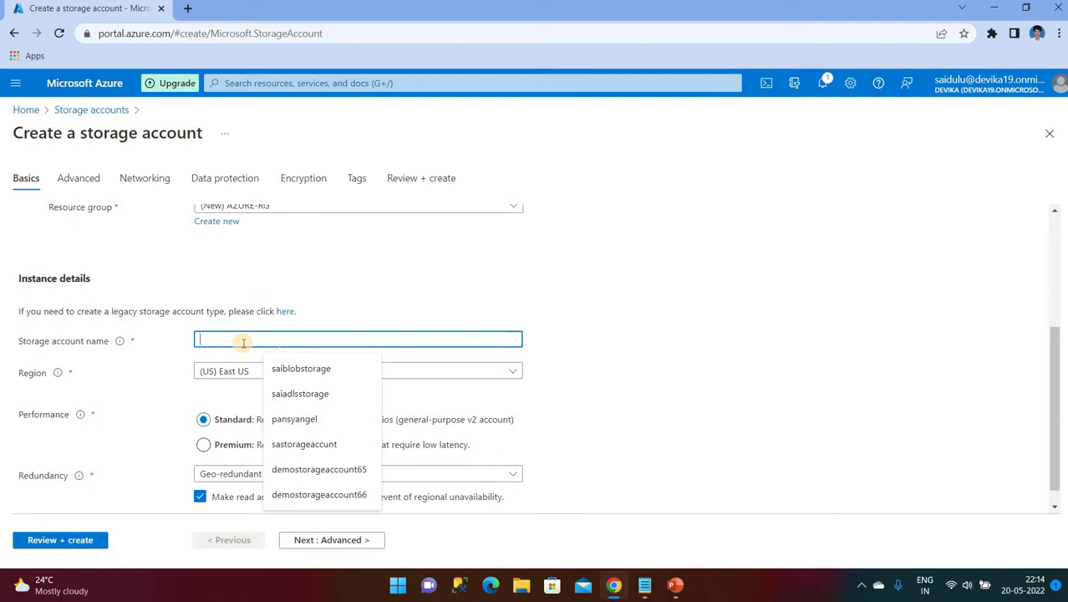
{"action": "type", "text": "NEW"}
{"action": "key", "text": "BackSpace"}
{"action": "key", "text": "BackSpace"}
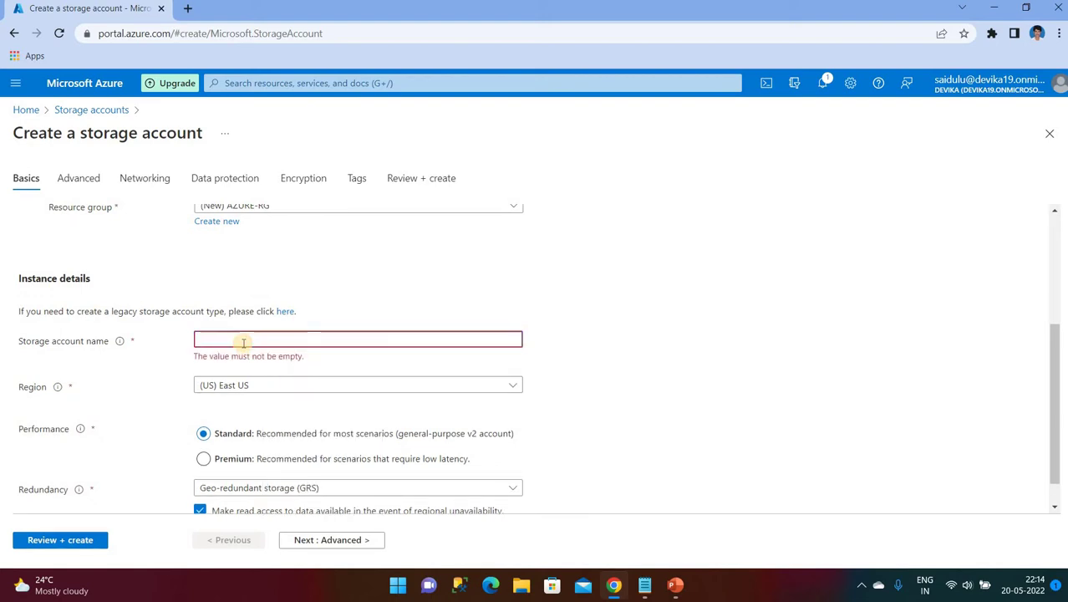
{"action": "type", "text": "n"}
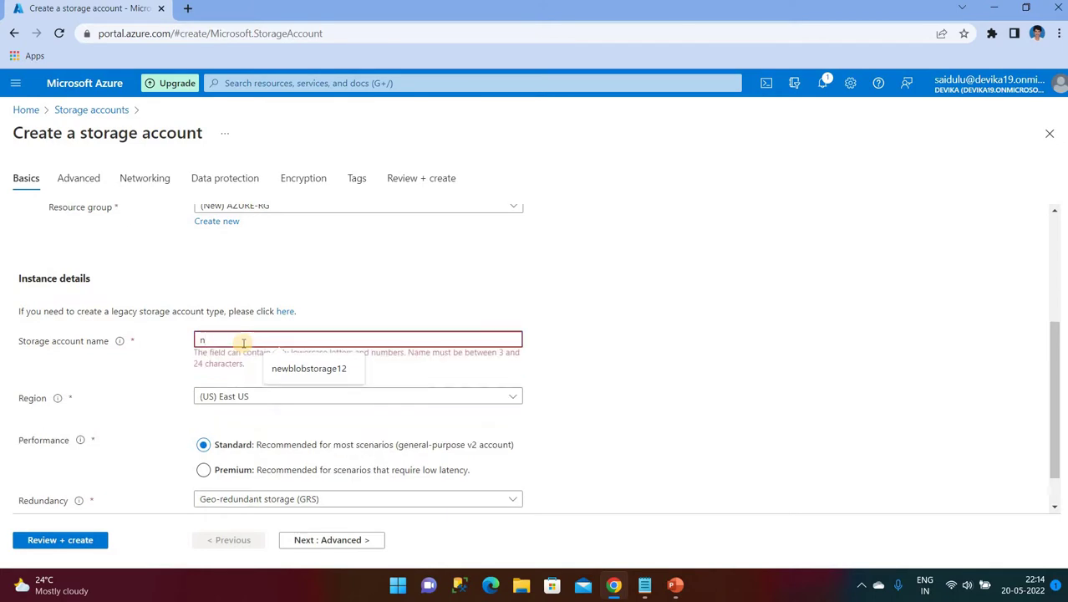
{"action": "type", "text": "ewd"}
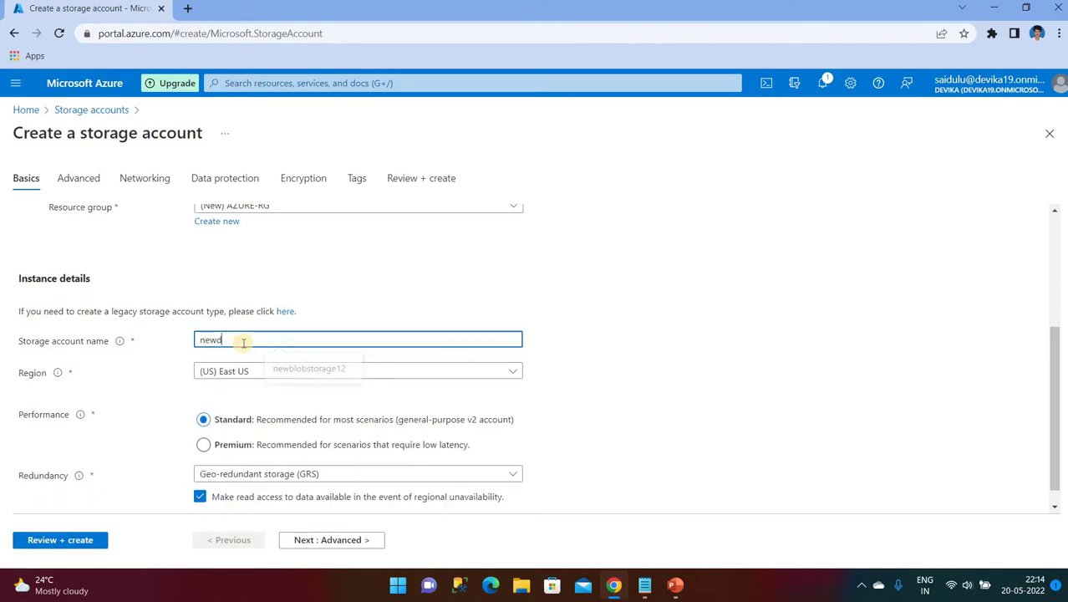
{"action": "type", "text": "emo"}
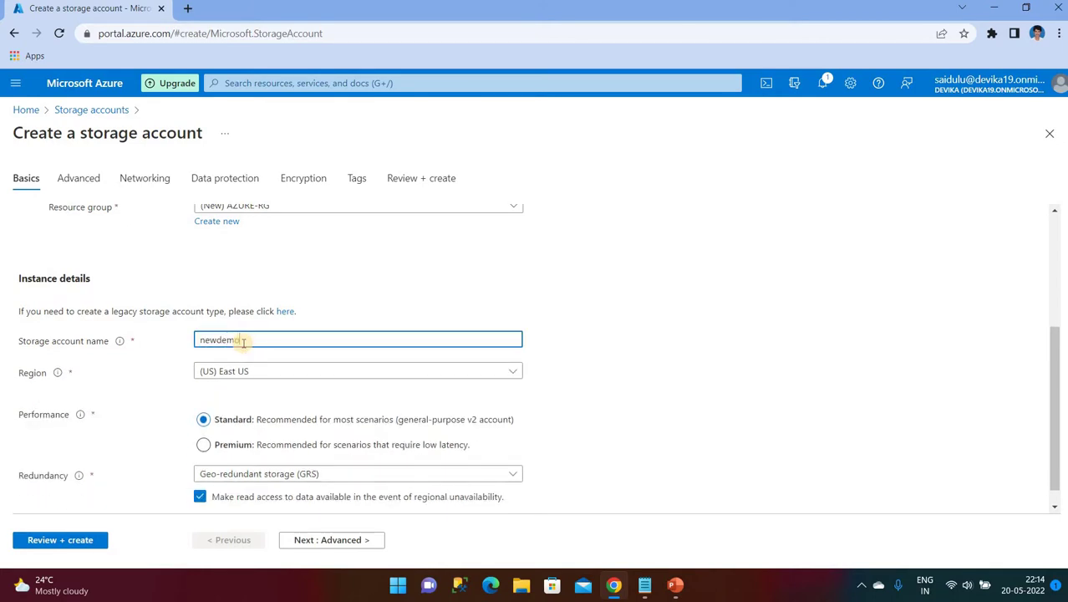
{"action": "type", "text": "blobstorage"}
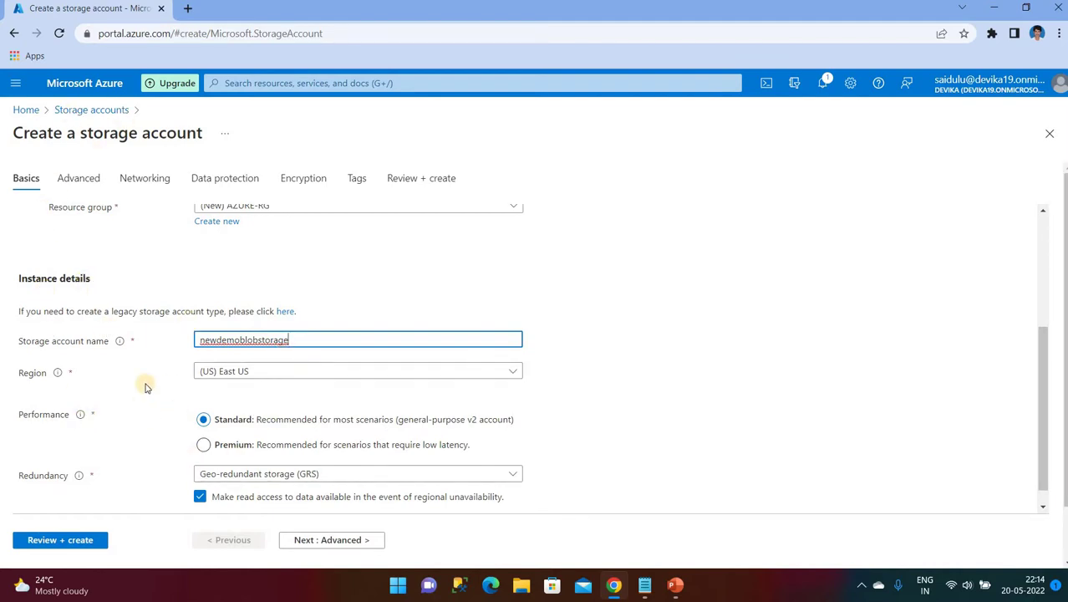
Step: Set the region to (Asia Pacific) Central India and the redundancy to Locally-redundant storage (LRS)
{"action": "scroll", "coordinate": [200, 368], "scroll_direction": "down", "scroll_amount": 1}
{"action": "left_click", "coordinate": [248, 350]}
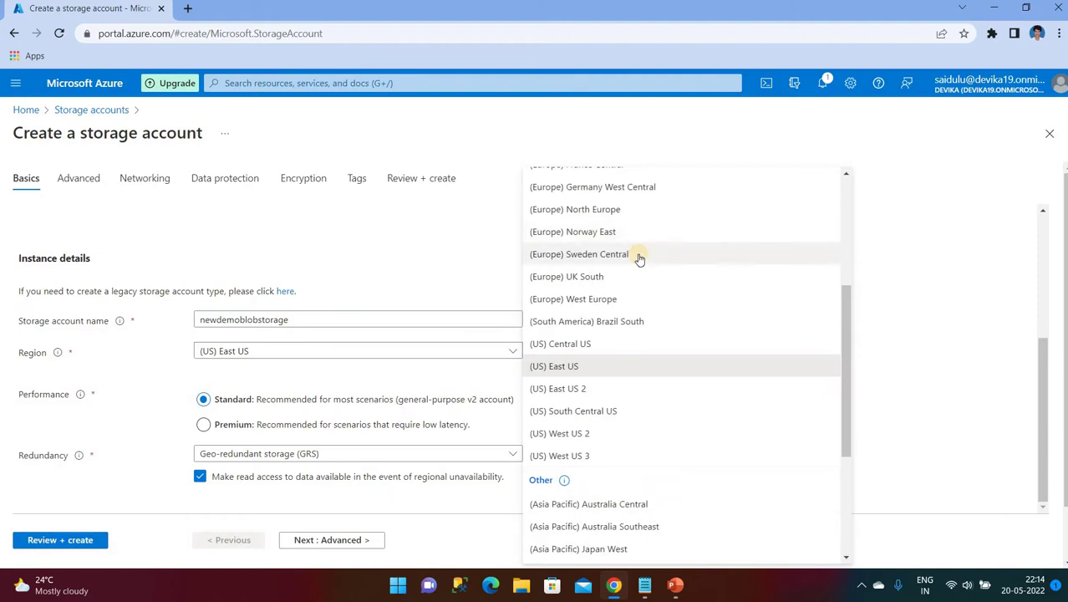
{"action": "scroll", "coordinate": [639, 259], "scroll_direction": "up", "scroll_amount": 3}
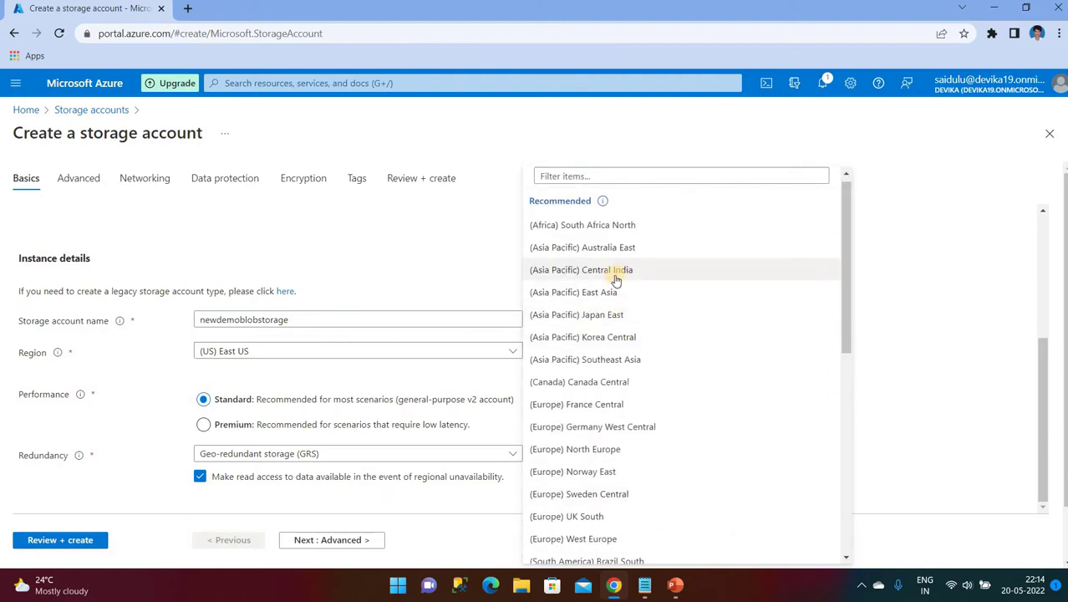
{"action": "left_click", "coordinate": [615, 279]}
{"action": "scroll", "coordinate": [238, 418], "scroll_direction": "down", "scroll_amount": 2}
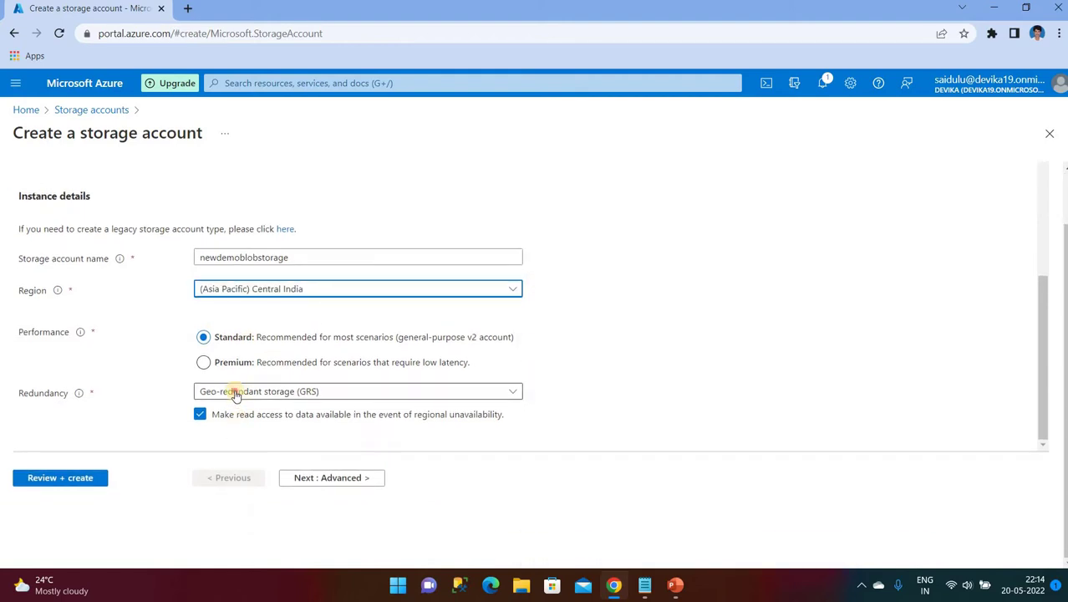
{"action": "left_click", "coordinate": [236, 393]}
{"action": "left_click", "coordinate": [282, 190]}
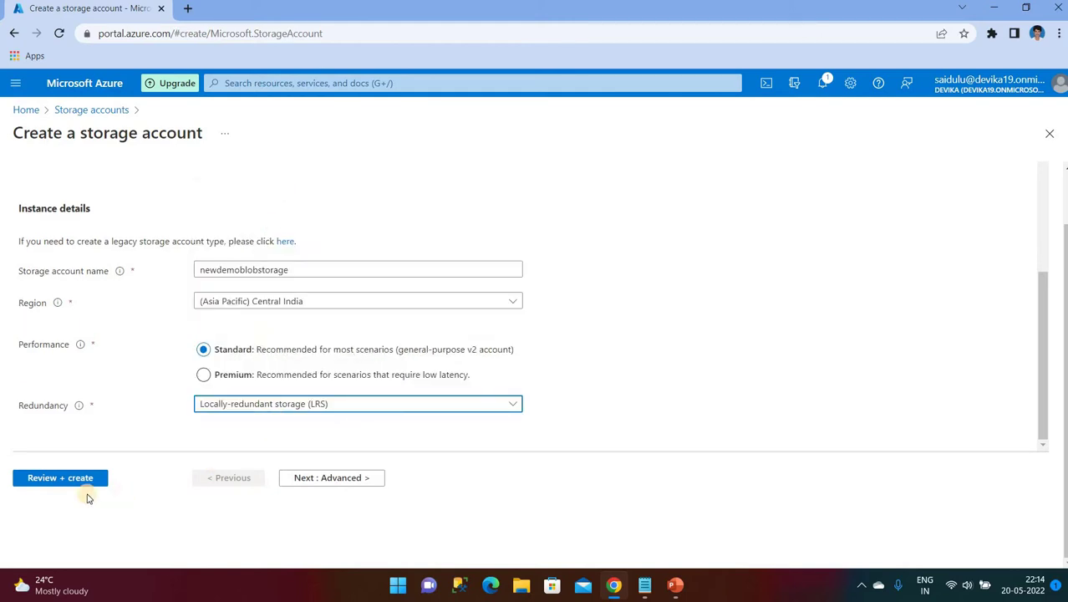
Step: Review the storage account settings, create the account and open the deployed resource
{"action": "left_click", "coordinate": [53, 480]}
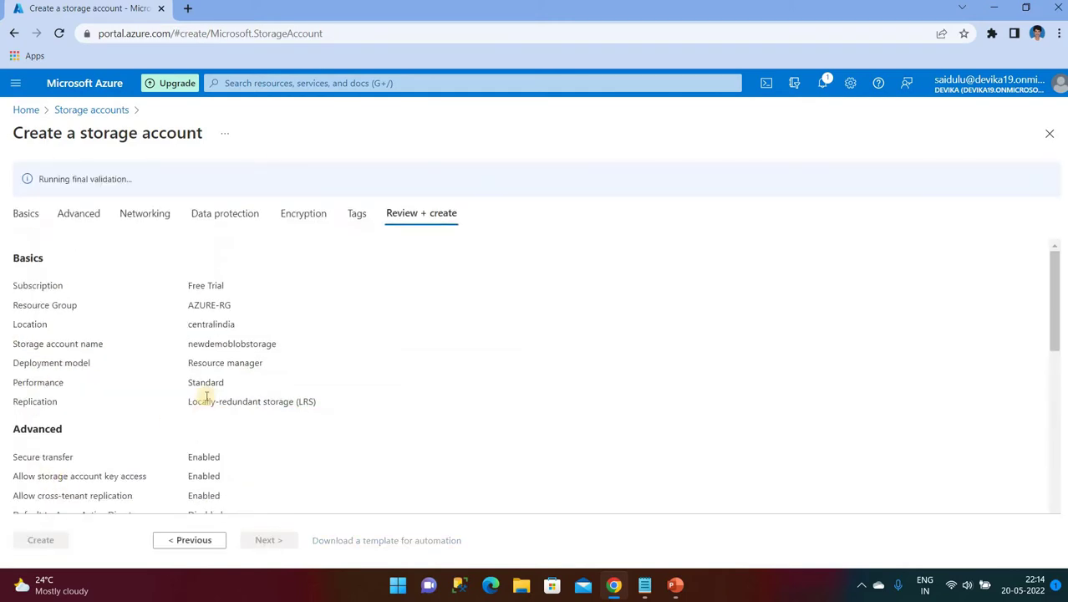
{"action": "scroll", "coordinate": [218, 364], "scroll_direction": "down", "scroll_amount": 3}
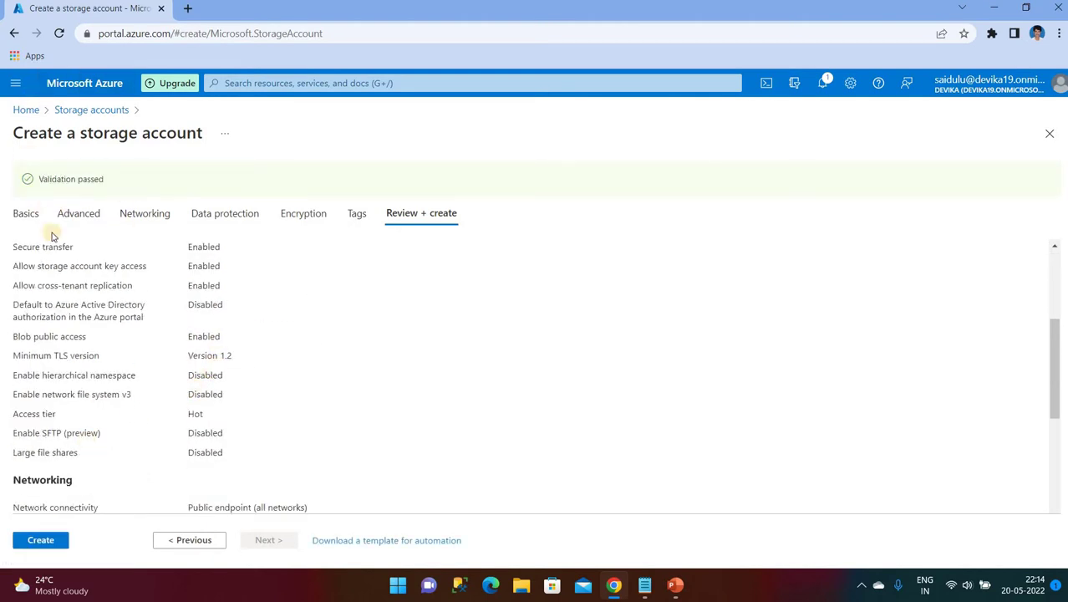
{"action": "triple_click", "coordinate": [131, 184]}
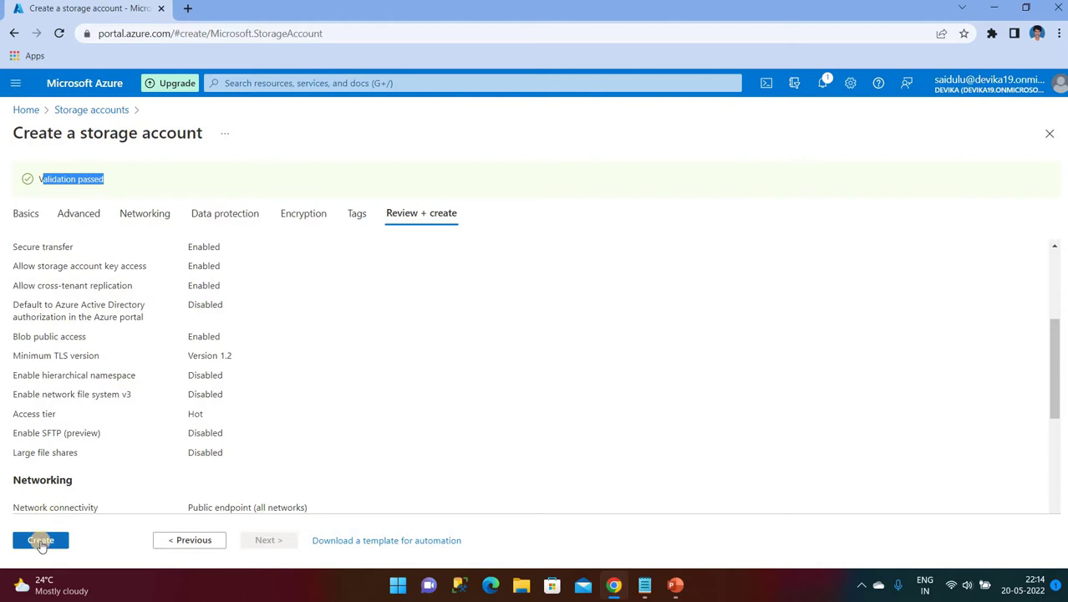
{"action": "left_click", "coordinate": [41, 539]}
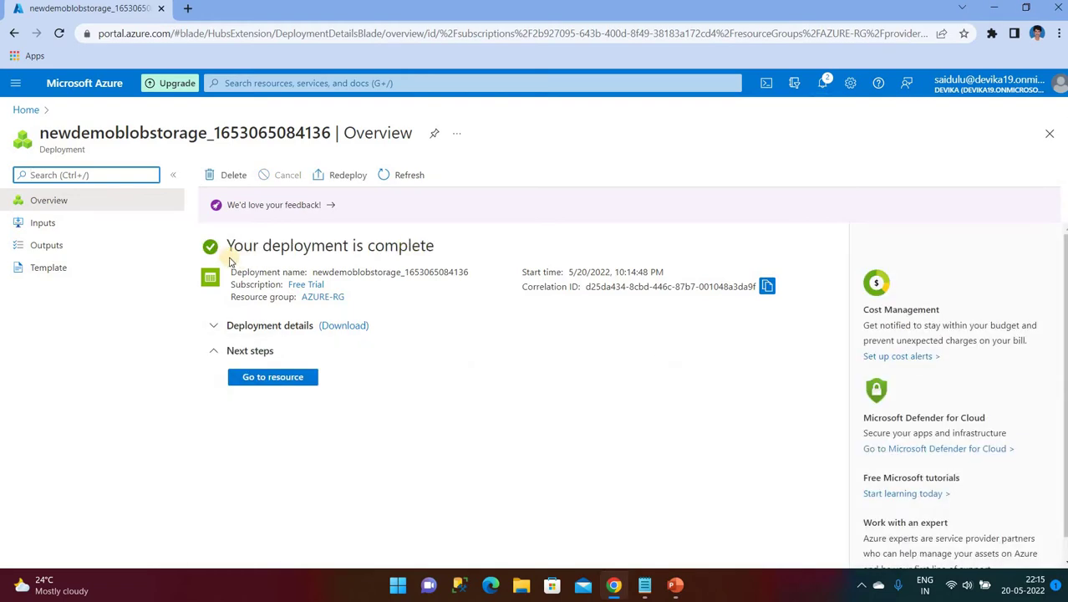
{"action": "left_click", "coordinate": [267, 382]}
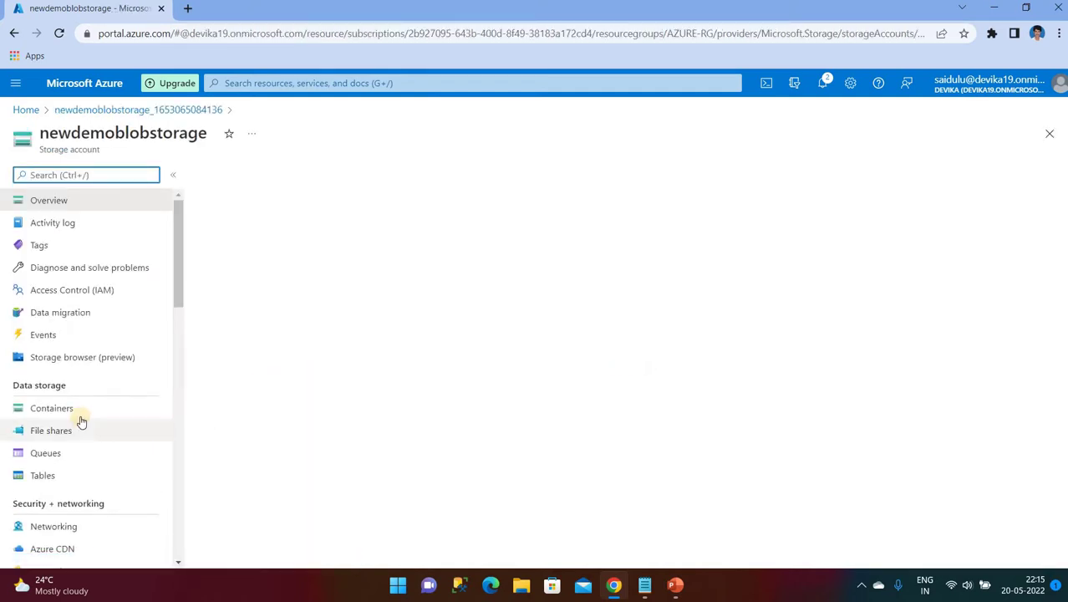
Step: Create a container named input in the storage account, keeping its public access level private
{"action": "left_click", "coordinate": [74, 415]}
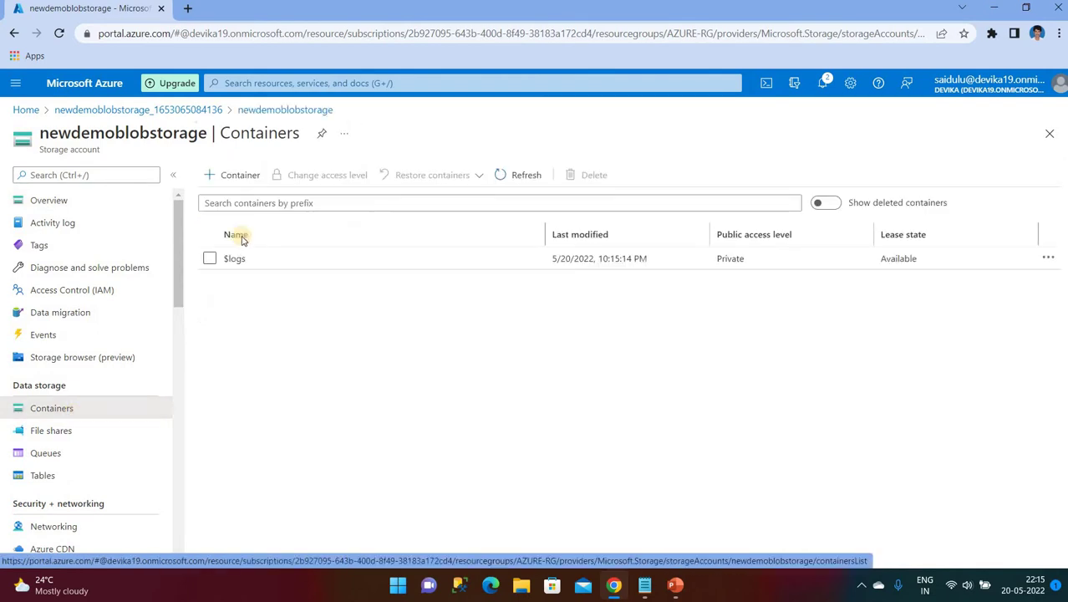
{"action": "left_click", "coordinate": [241, 177]}
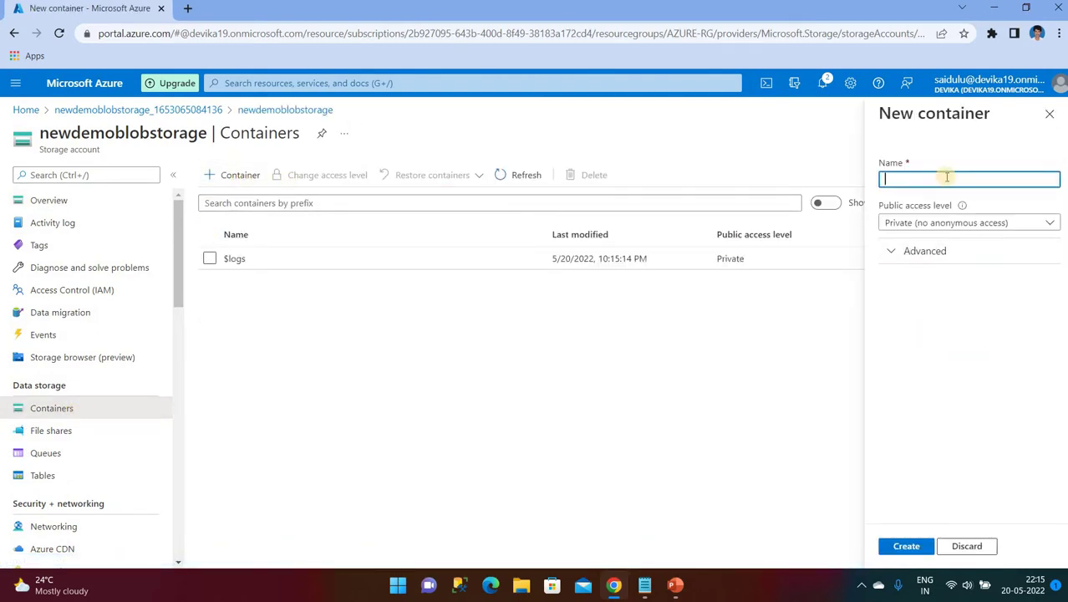
{"action": "type", "text": "input"}
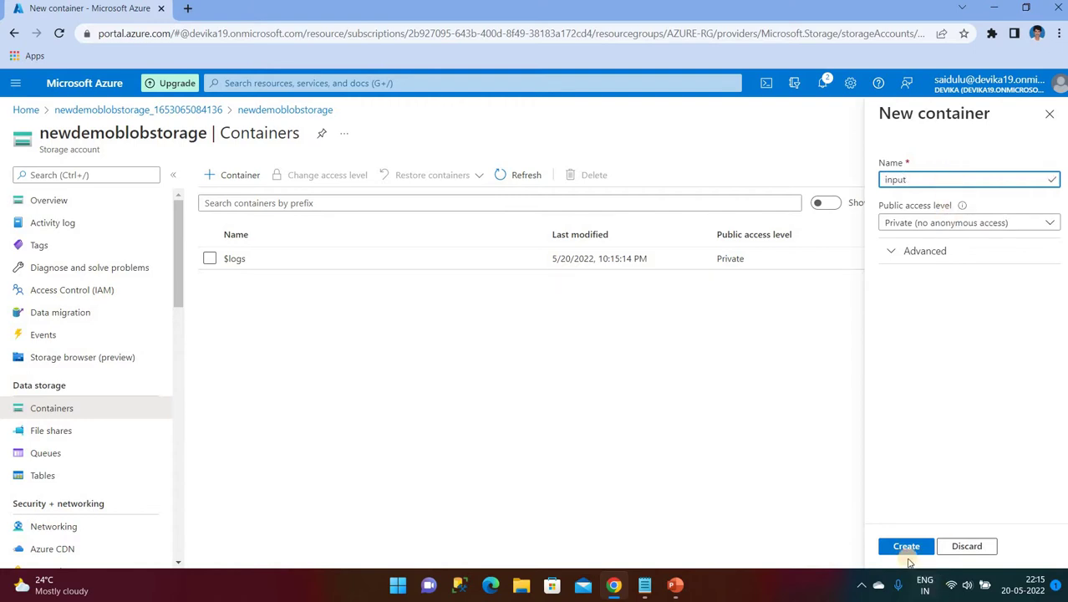
{"action": "left_click", "coordinate": [906, 545]}
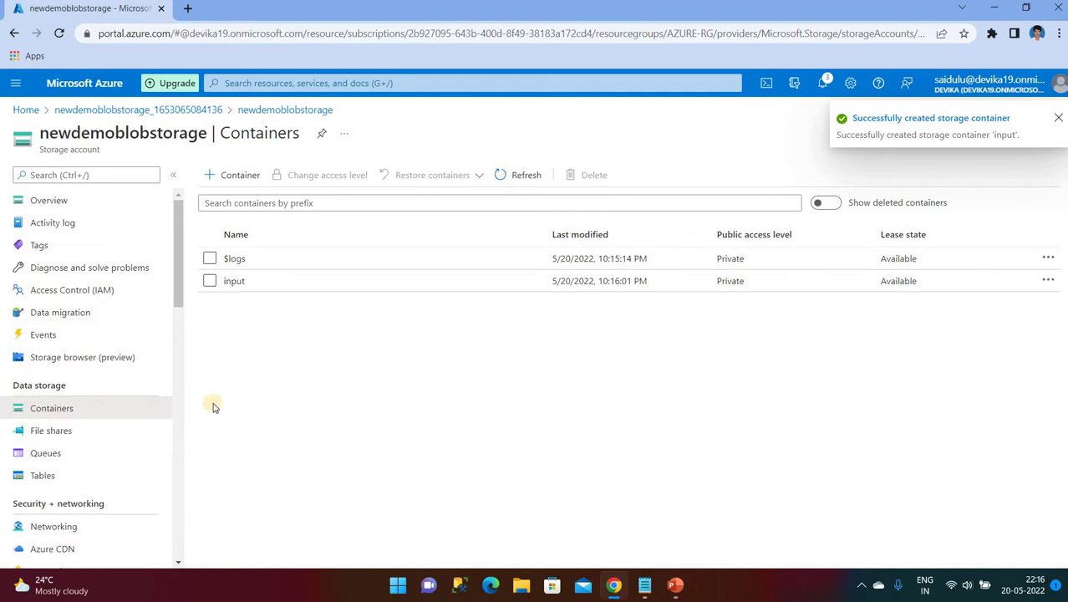
Step: Open the input container and choose emp-hyd from the Azure folder on New Volume (F:) as the file for upload
{"action": "left_click", "coordinate": [283, 282]}
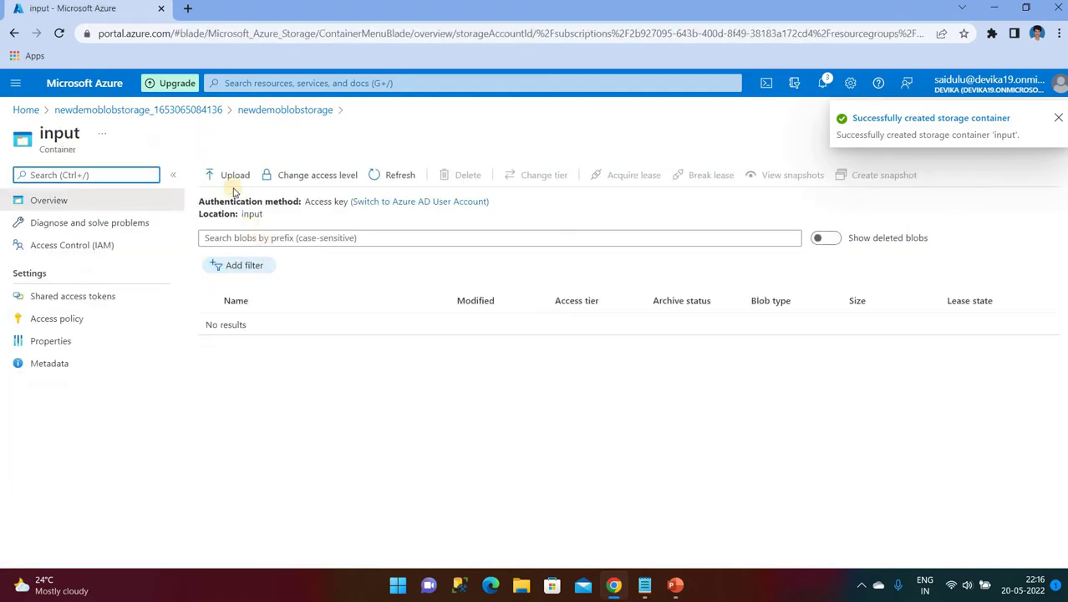
{"action": "left_click", "coordinate": [232, 175]}
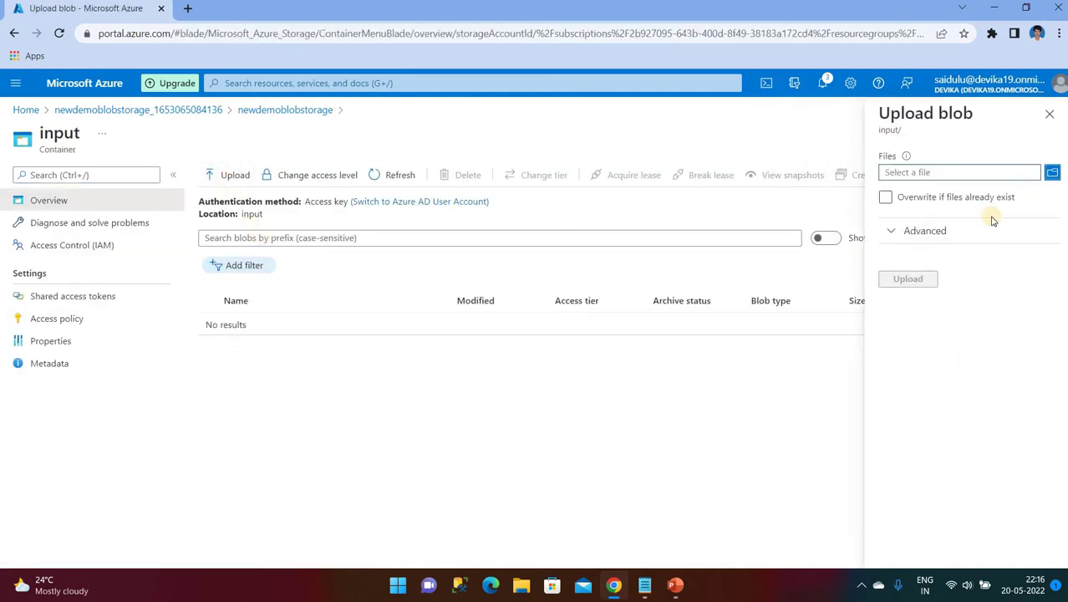
{"action": "left_click", "coordinate": [1052, 173]}
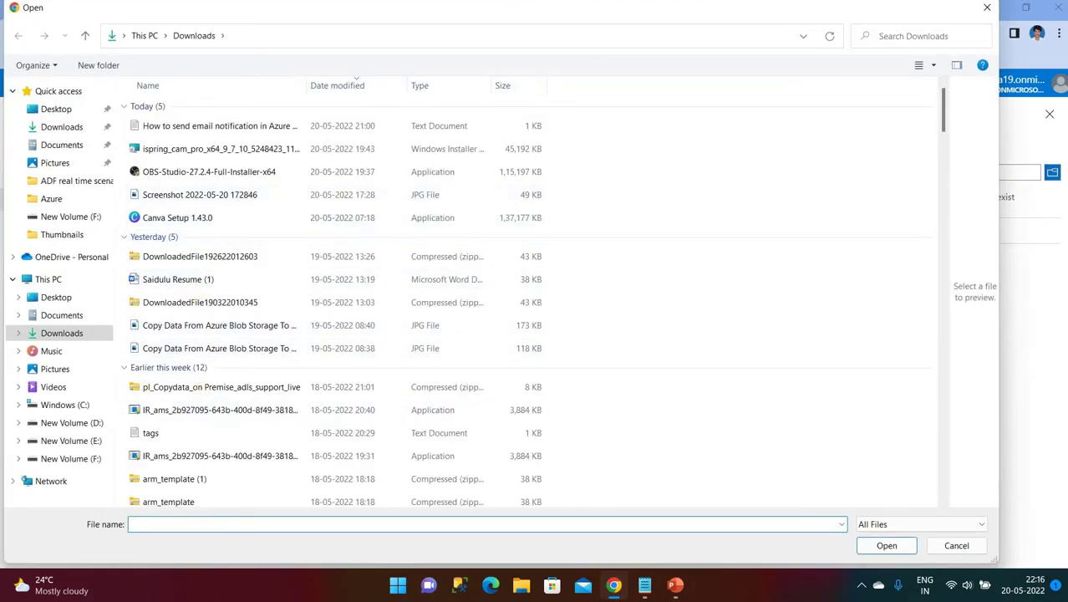
{"action": "scroll", "coordinate": [236, 217], "scroll_direction": "down", "scroll_amount": 3}
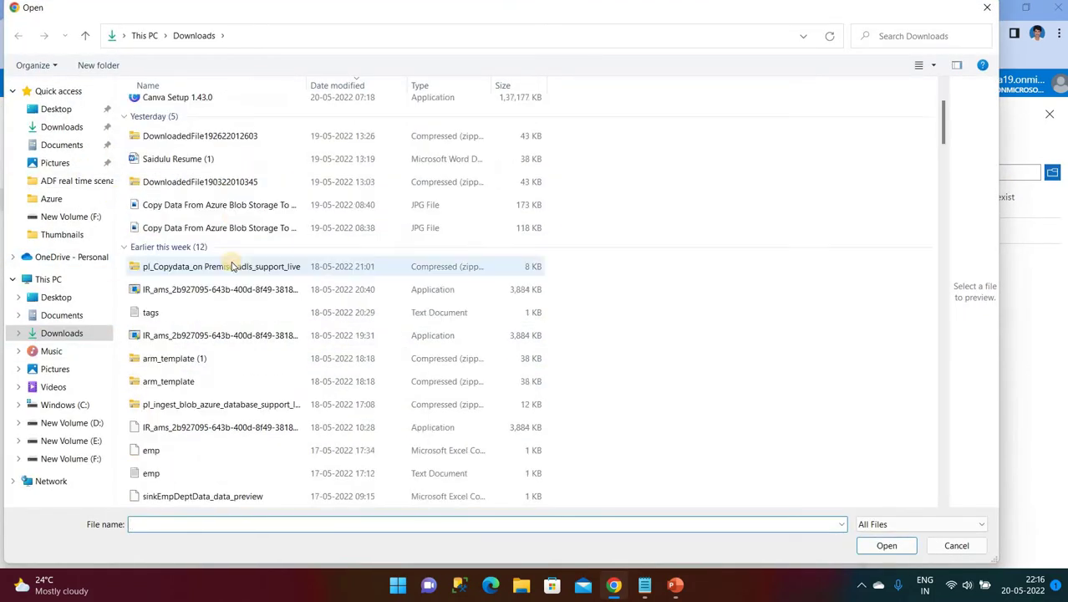
{"action": "scroll", "coordinate": [232, 266], "scroll_direction": "up", "scroll_amount": 3}
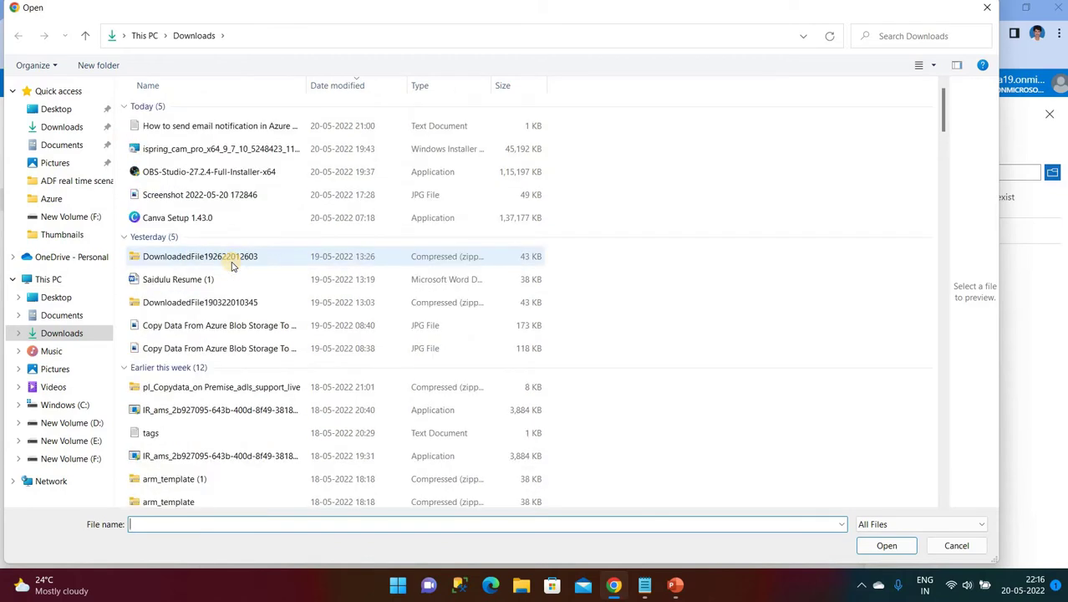
{"action": "scroll", "coordinate": [233, 266], "scroll_direction": "down", "scroll_amount": 5}
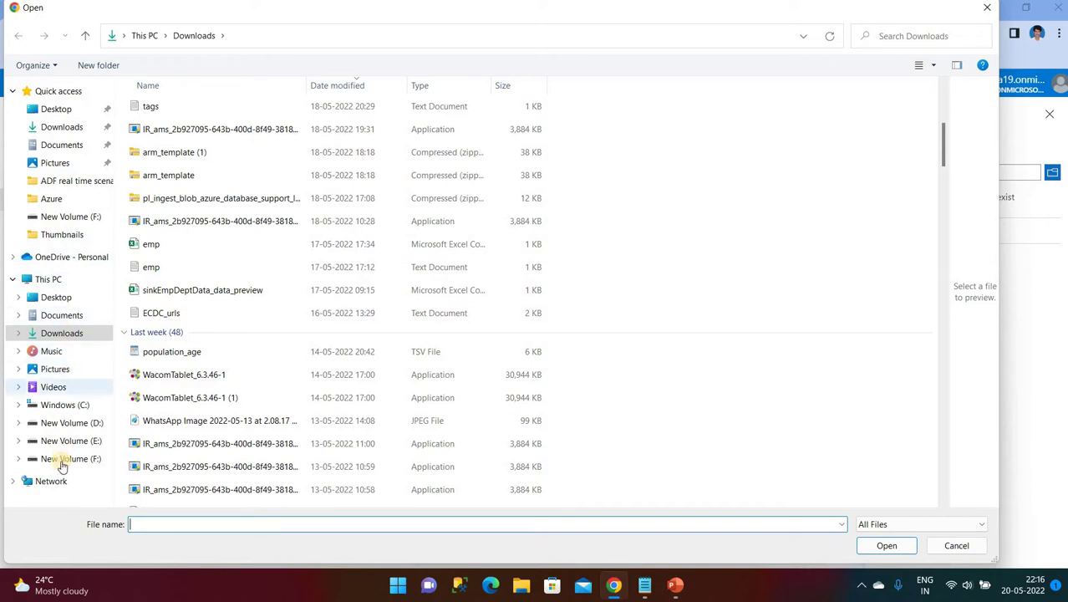
{"action": "left_click", "coordinate": [62, 461]}
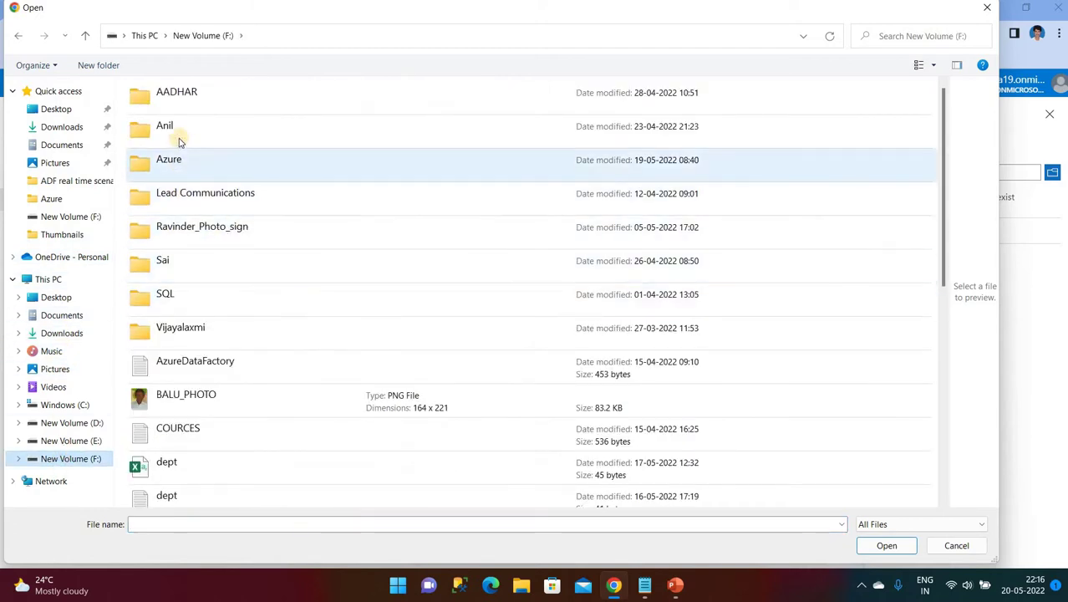
{"action": "scroll", "coordinate": [250, 242], "scroll_direction": "down", "scroll_amount": 3}
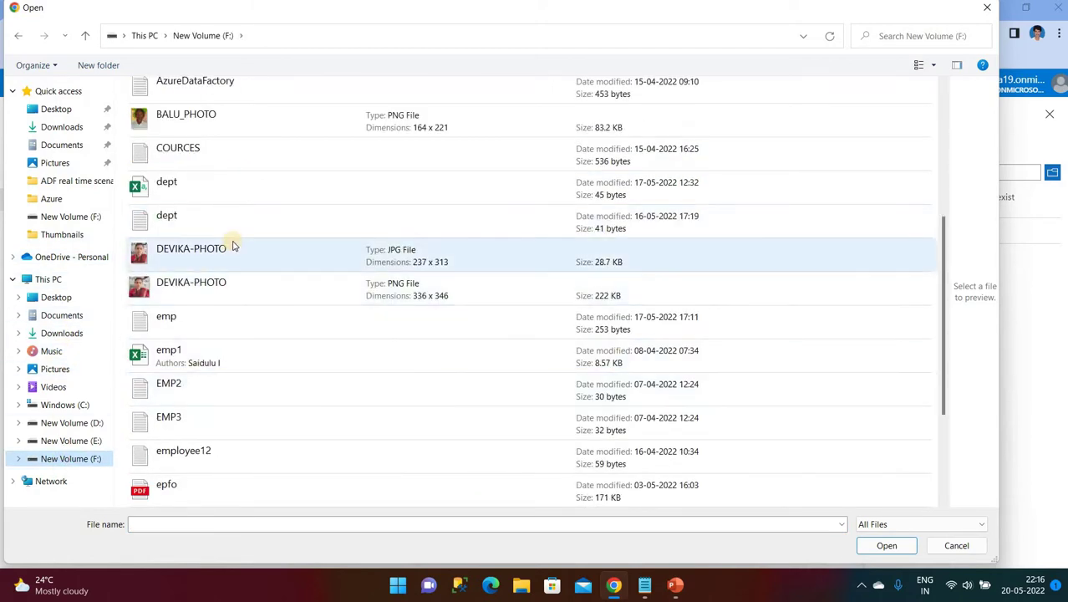
{"action": "scroll", "coordinate": [234, 243], "scroll_direction": "down", "scroll_amount": 2}
{"action": "scroll", "coordinate": [227, 184], "scroll_direction": "up", "scroll_amount": 5}
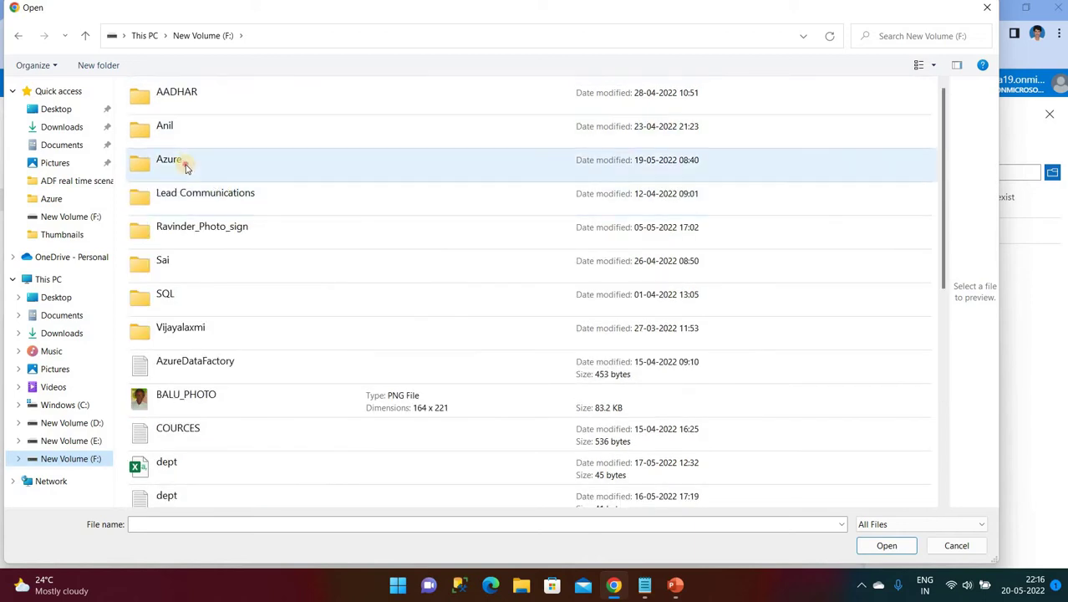
{"action": "double_click", "coordinate": [185, 168]}
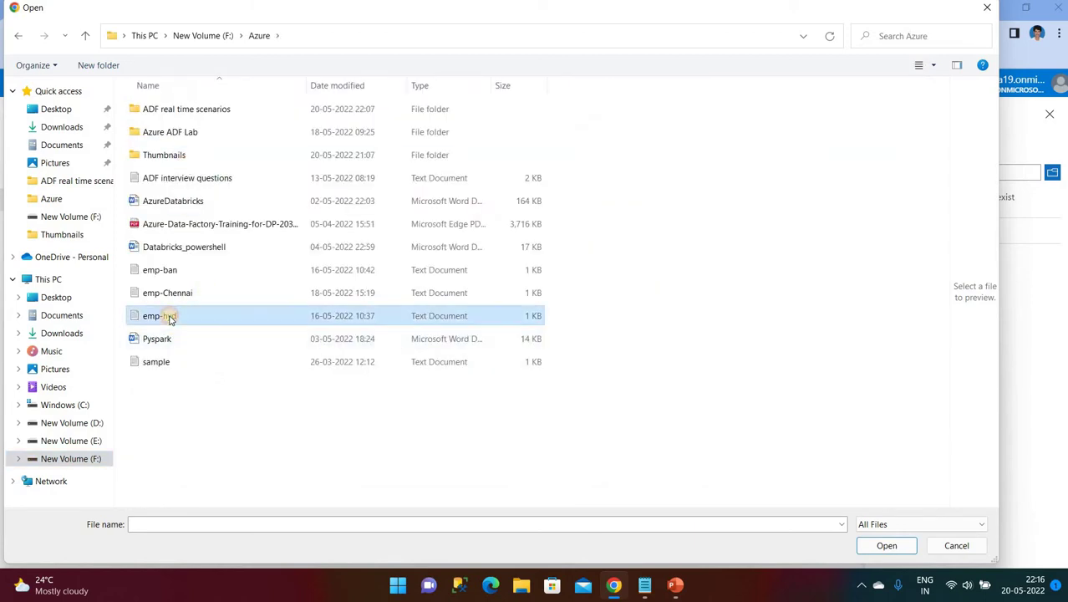
{"action": "left_click", "coordinate": [170, 317]}
{"action": "left_click", "coordinate": [887, 546]}
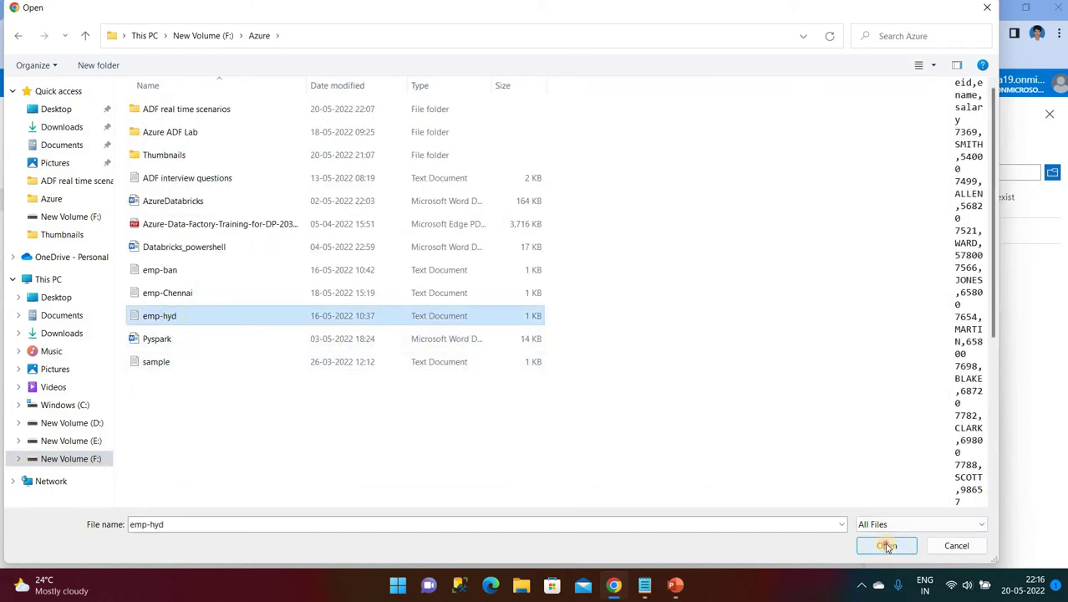
Step: Upload emp-hyd.txt to a folder named Employee in the container and refresh the blob list
{"action": "left_click", "coordinate": [957, 233]}
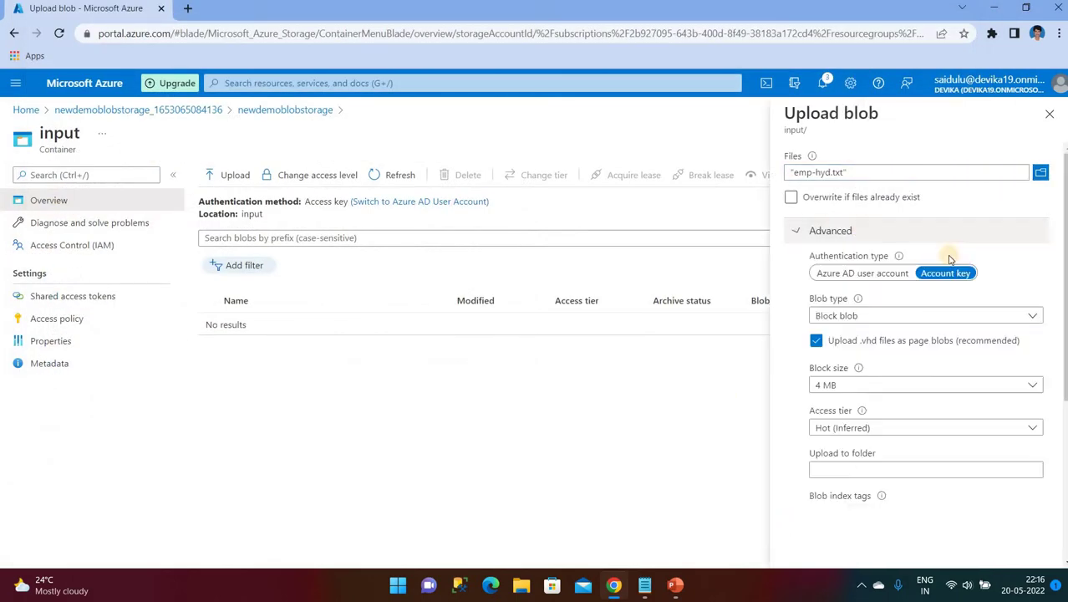
{"action": "left_click", "coordinate": [866, 470]}
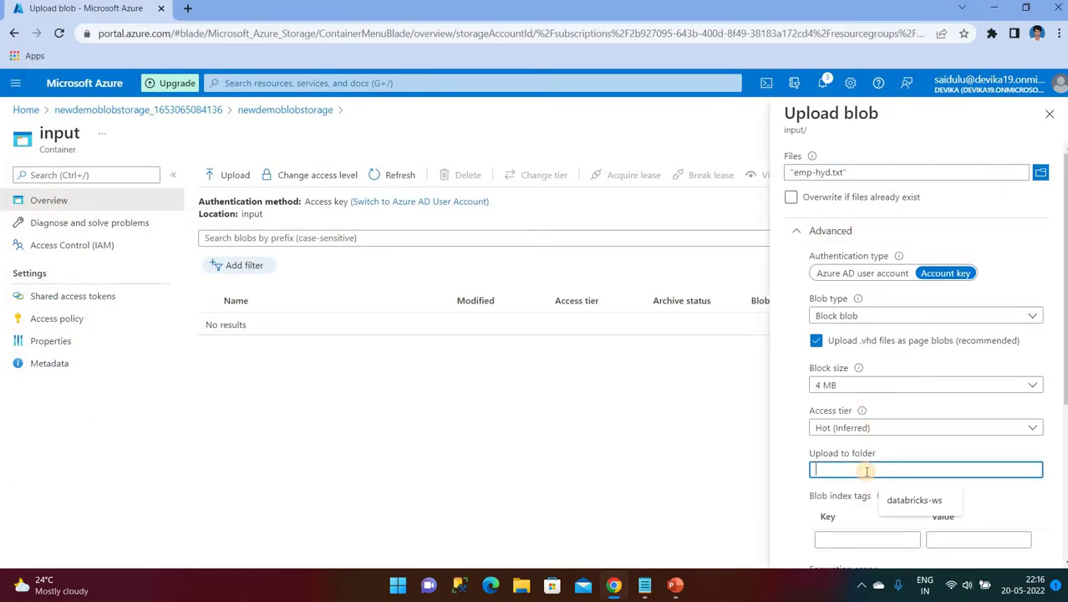
{"action": "type", "text": "Employee"}
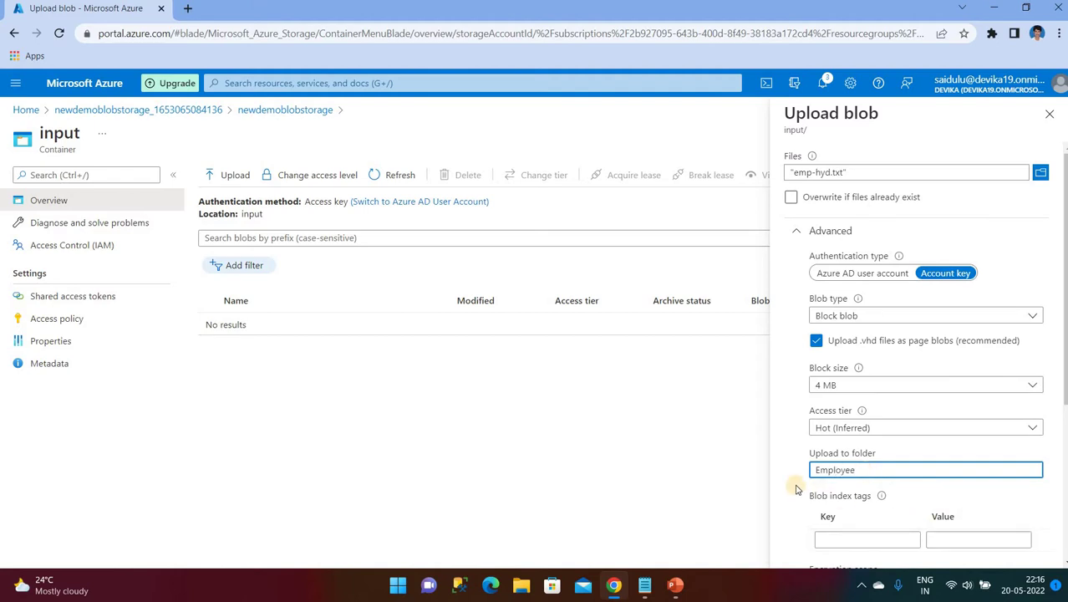
{"action": "scroll", "coordinate": [802, 552], "scroll_direction": "down", "scroll_amount": 3}
{"action": "scroll", "coordinate": [790, 493], "scroll_direction": "down", "scroll_amount": 1}
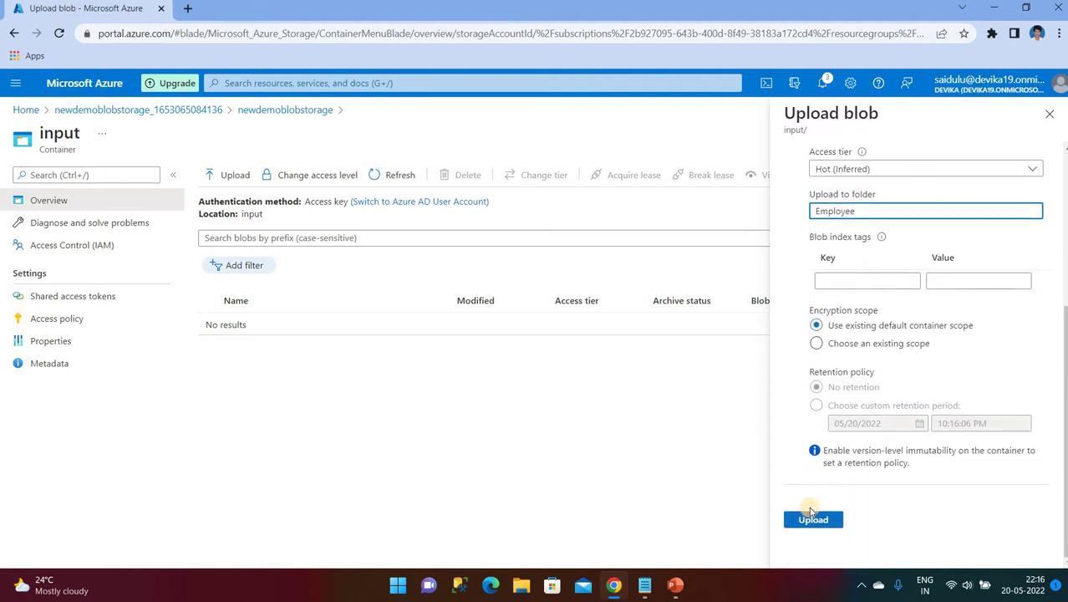
{"action": "left_click", "coordinate": [812, 519]}
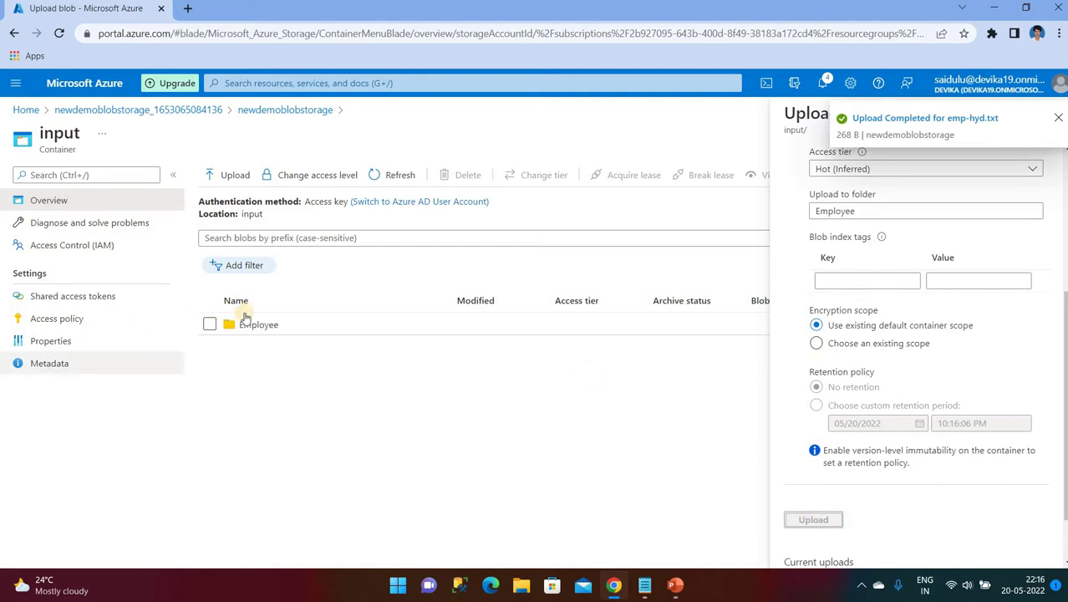
{"action": "left_click", "coordinate": [380, 178]}
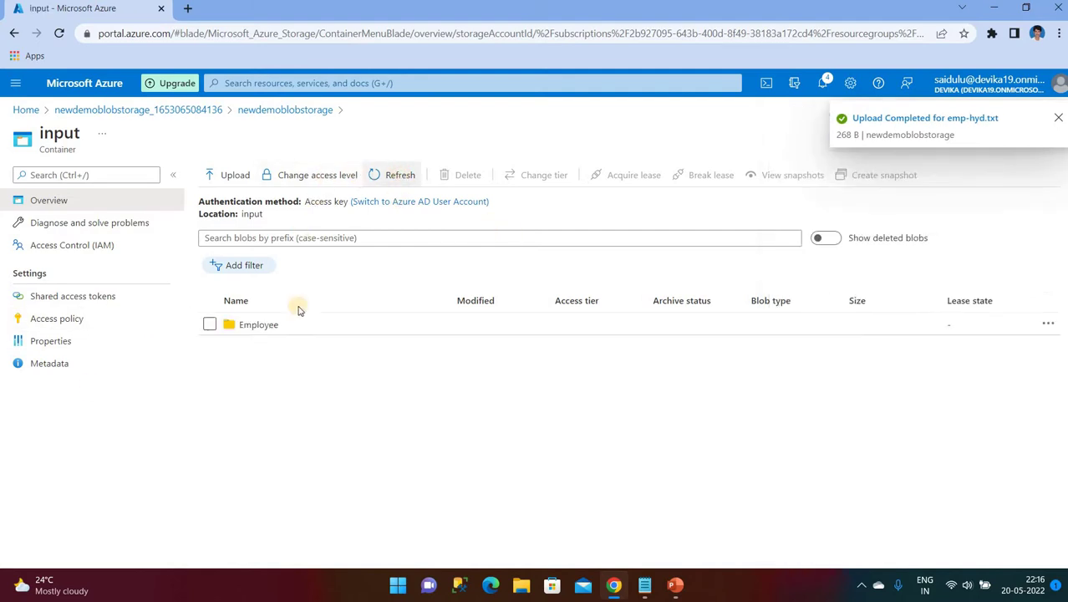
Step: Open emp-hyd.txt in the Employee folder, examine its contents and close it
{"action": "left_click", "coordinate": [276, 325]}
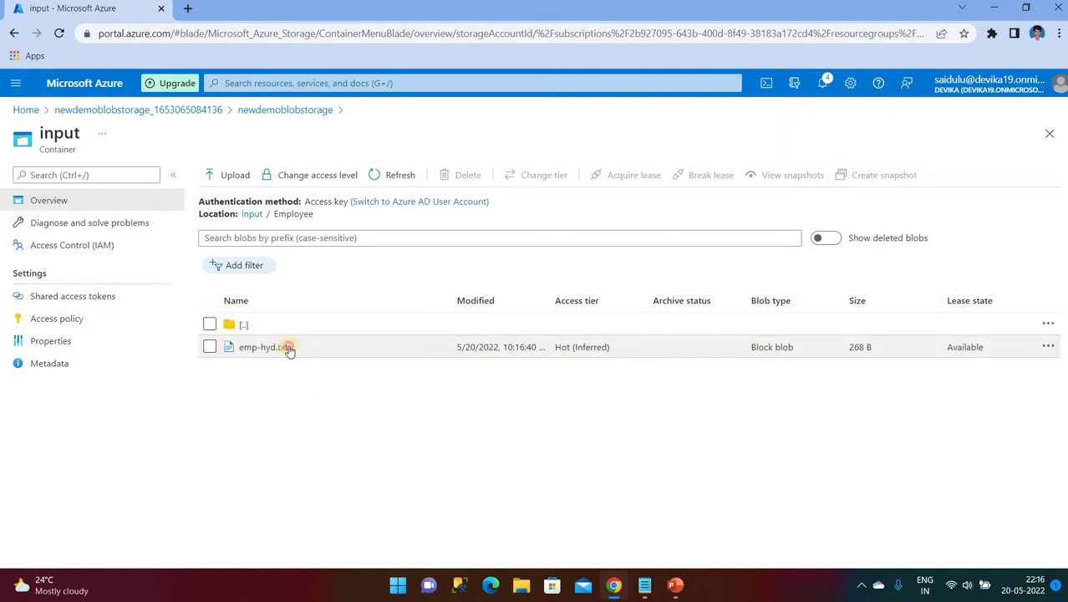
{"action": "left_click", "coordinate": [284, 347]}
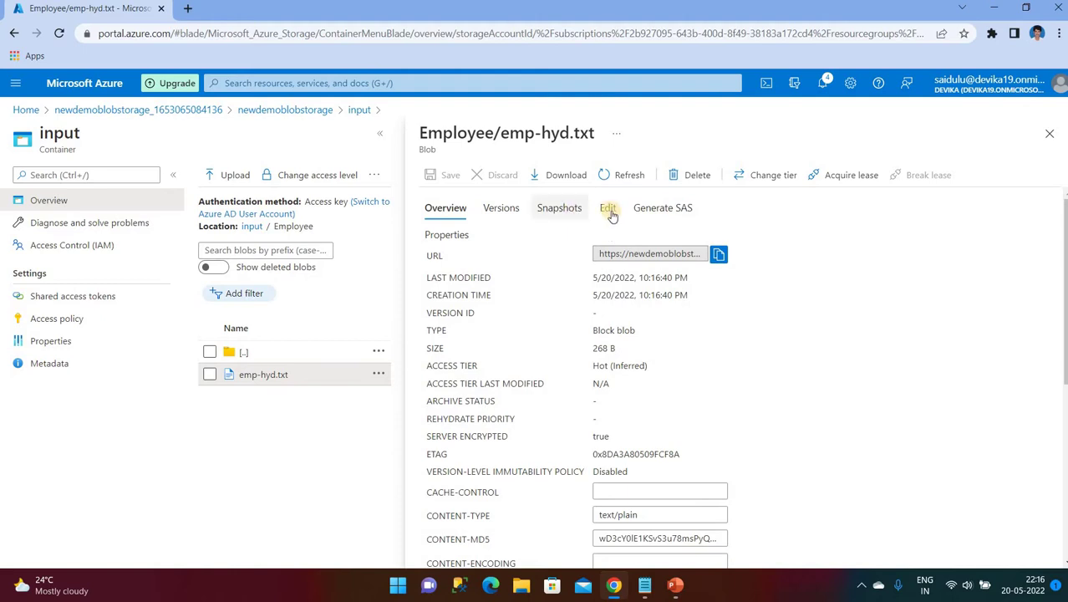
{"action": "left_click", "coordinate": [609, 209]}
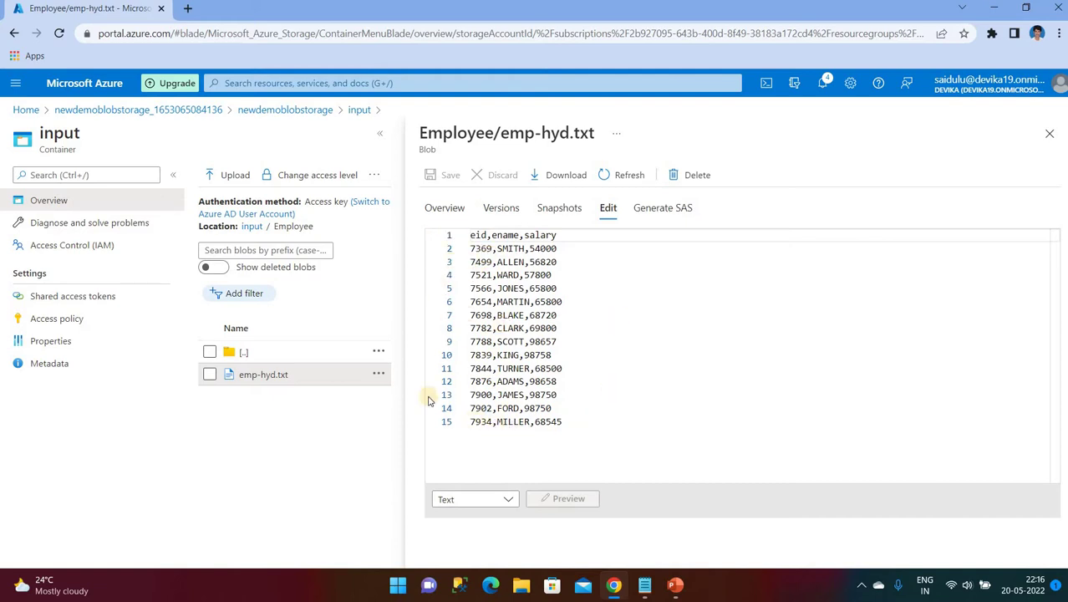
{"action": "left_click", "coordinate": [1050, 136]}
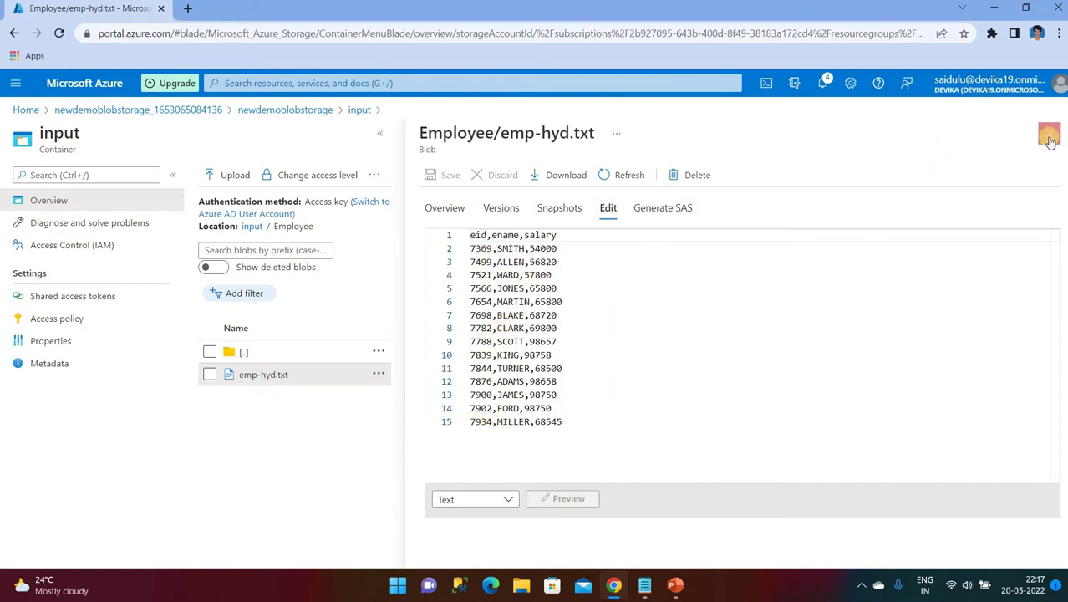
Step: Return to the portal home page, find the SQL databases service and start creating a SQL database
{"action": "left_click", "coordinate": [25, 109]}
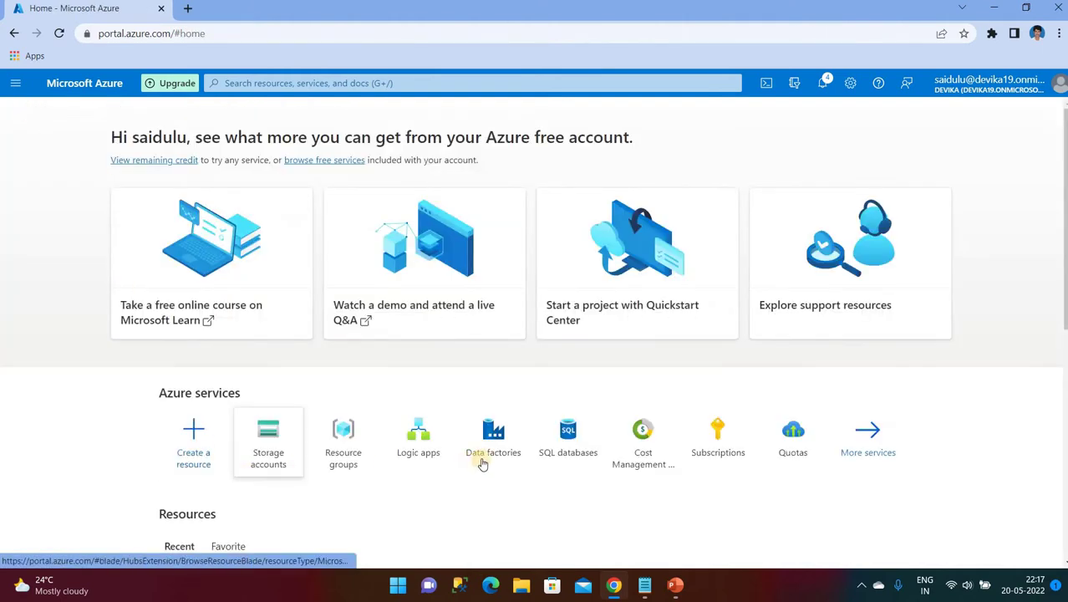
{"action": "left_click", "coordinate": [290, 80]}
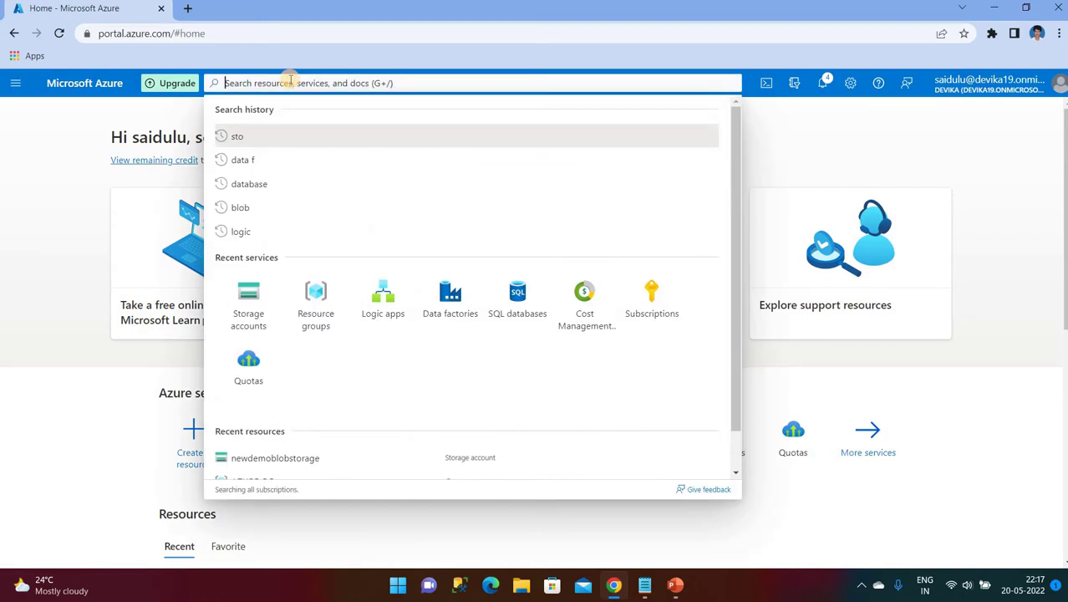
{"action": "type", "text": "sql"}
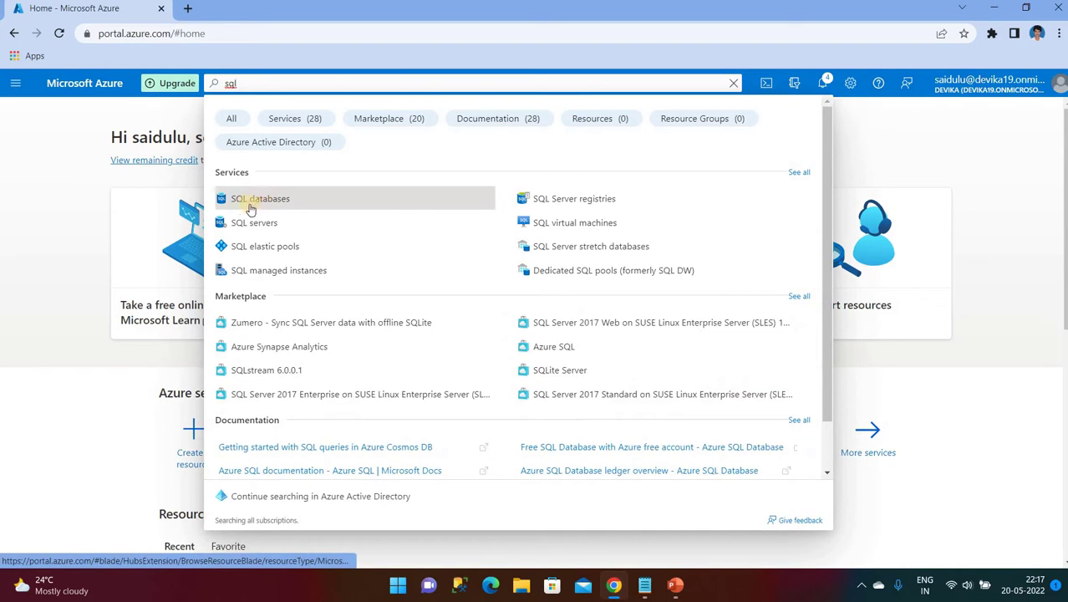
{"action": "left_click", "coordinate": [266, 201]}
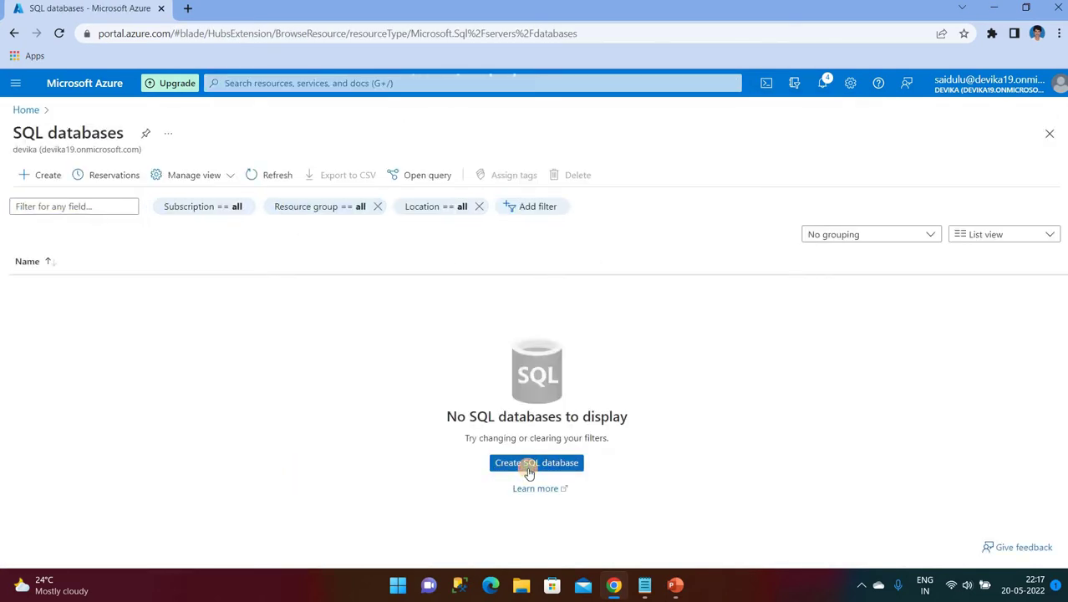
{"action": "left_click", "coordinate": [528, 473]}
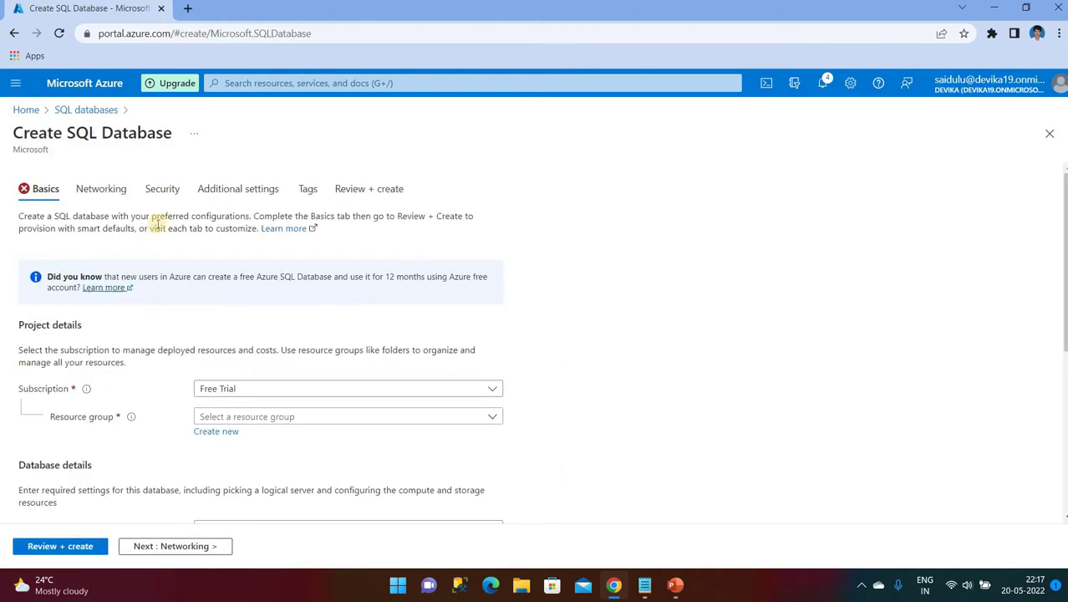
Step: Assign the SQL database to the AZURE-RG resource group and name it demodatabase
{"action": "scroll", "coordinate": [193, 318], "scroll_direction": "down", "scroll_amount": 2}
{"action": "left_click", "coordinate": [256, 280]}
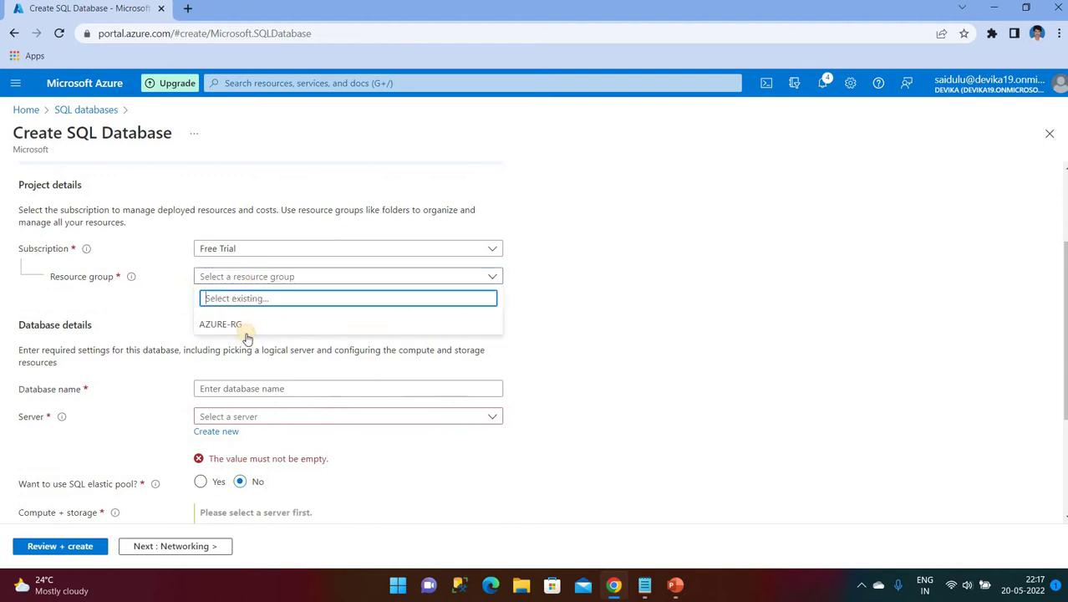
{"action": "left_click", "coordinate": [232, 326]}
{"action": "scroll", "coordinate": [222, 309], "scroll_direction": "down", "scroll_amount": 2}
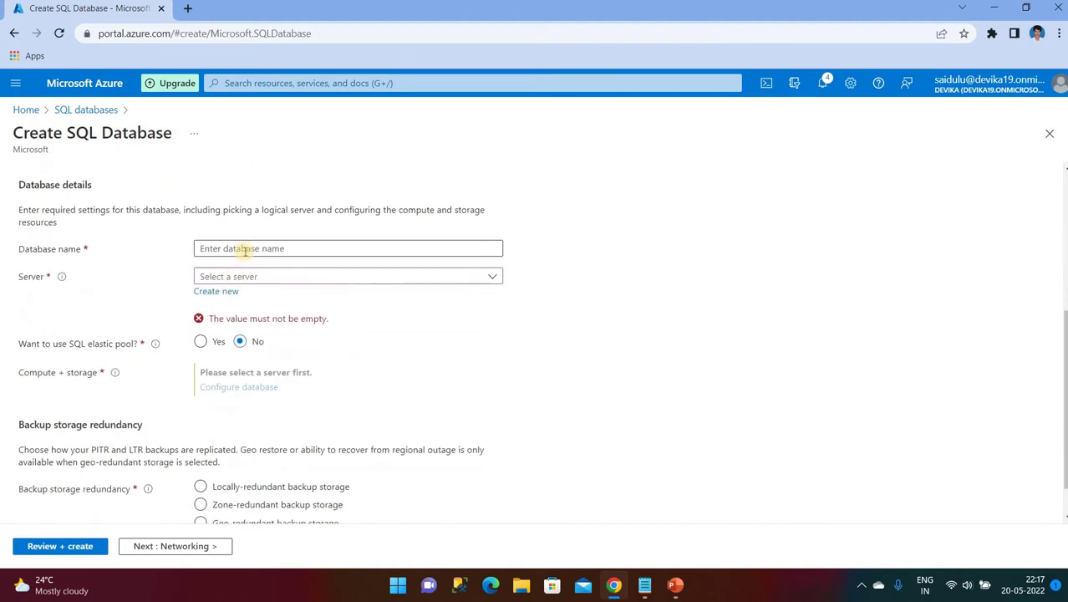
{"action": "left_click", "coordinate": [244, 248]}
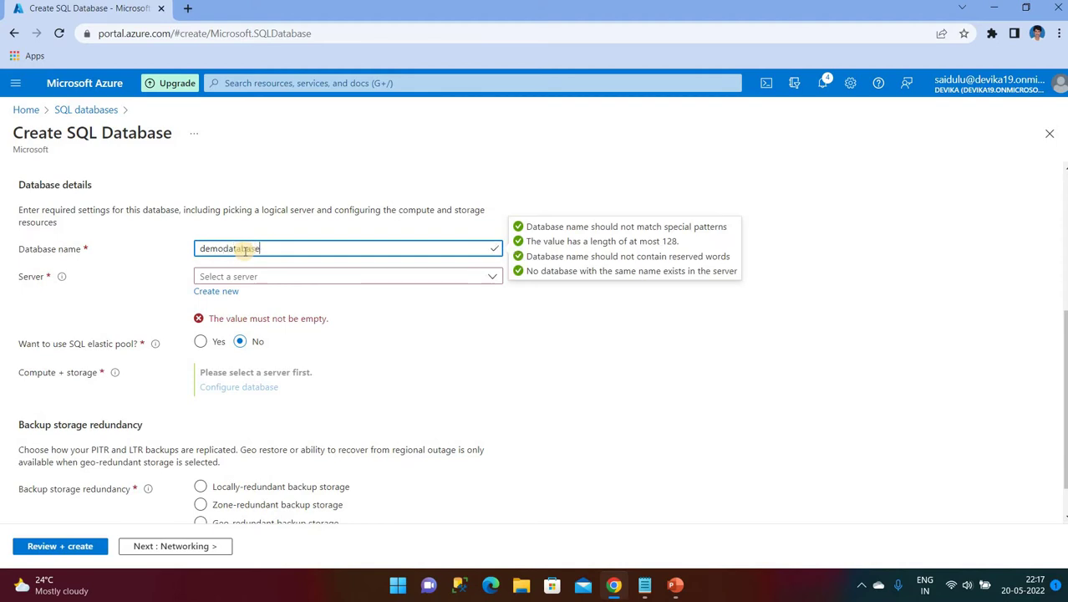
Step: Start creating a new server for the database and name it demosqlserver19
{"action": "left_click", "coordinate": [293, 279]}
{"action": "left_click", "coordinate": [441, 375]}
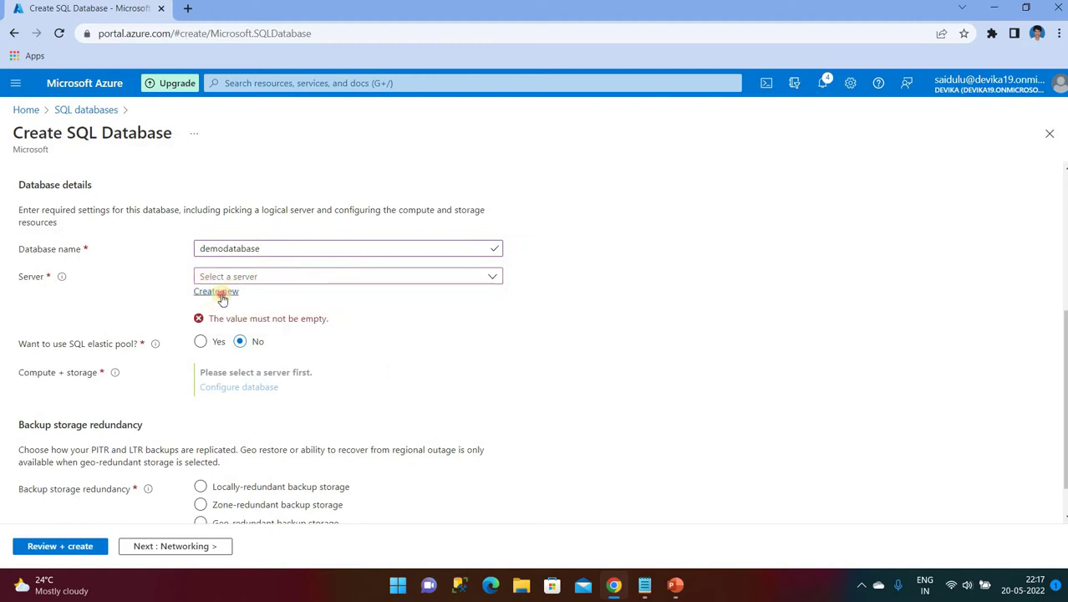
{"action": "left_click", "coordinate": [219, 292]}
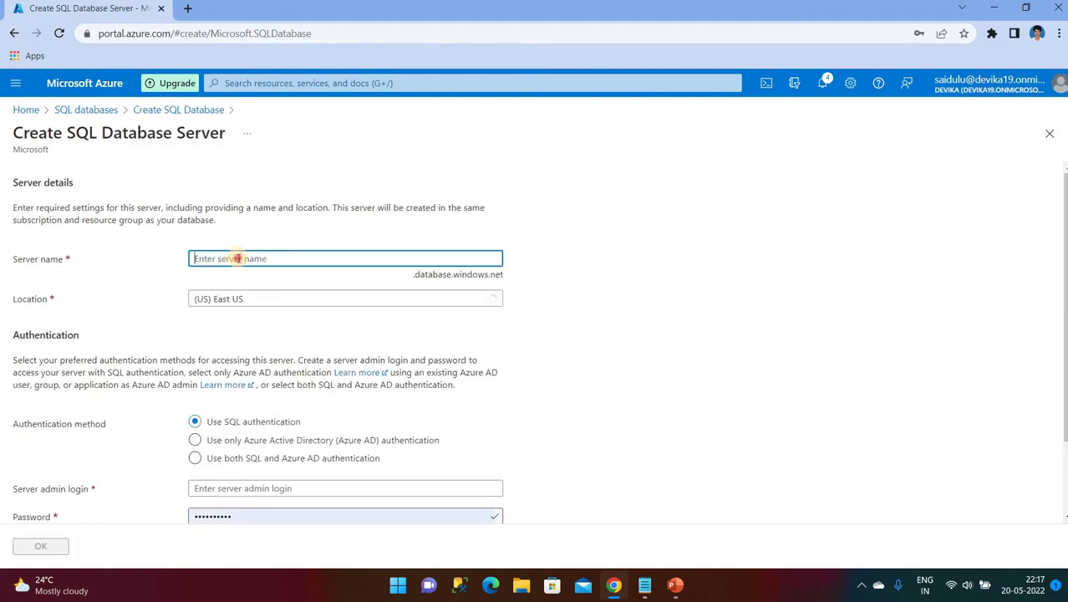
{"action": "left_click", "coordinate": [238, 258]}
{"action": "type", "text": "demosqlserver"}
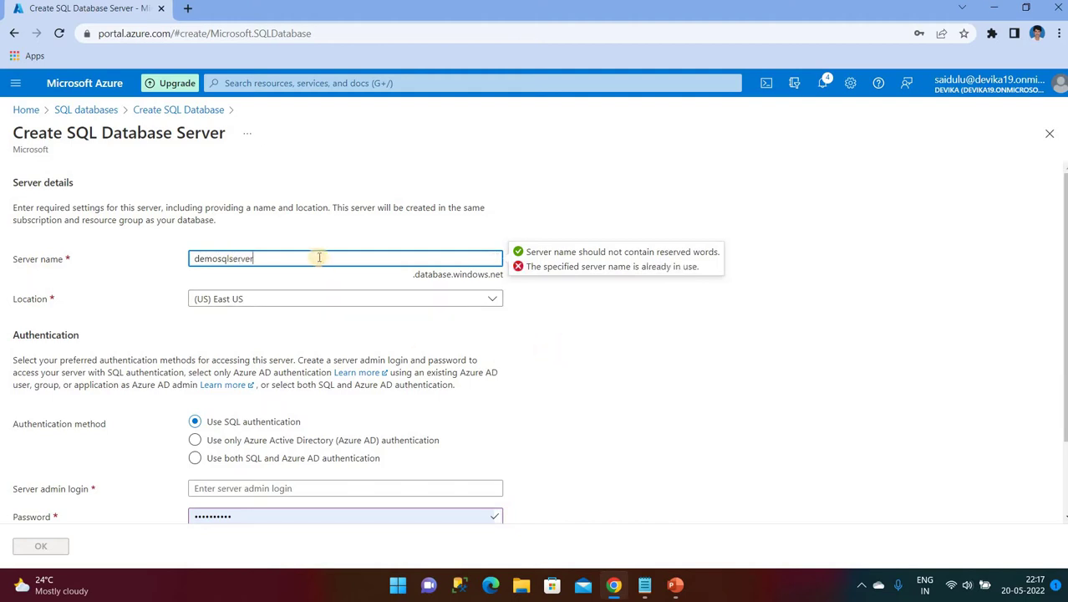
{"action": "type", "text": "9"}
Step: Set the new server's location to (Asia Pacific) Central India
{"action": "left_click", "coordinate": [243, 299]}
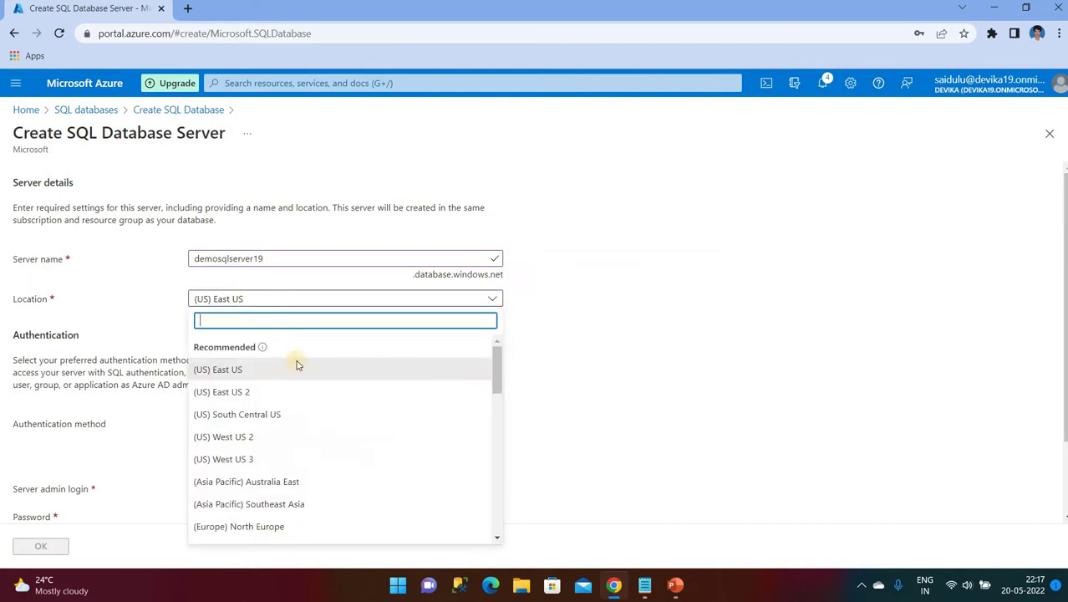
{"action": "scroll", "coordinate": [305, 406], "scroll_direction": "down", "scroll_amount": 2}
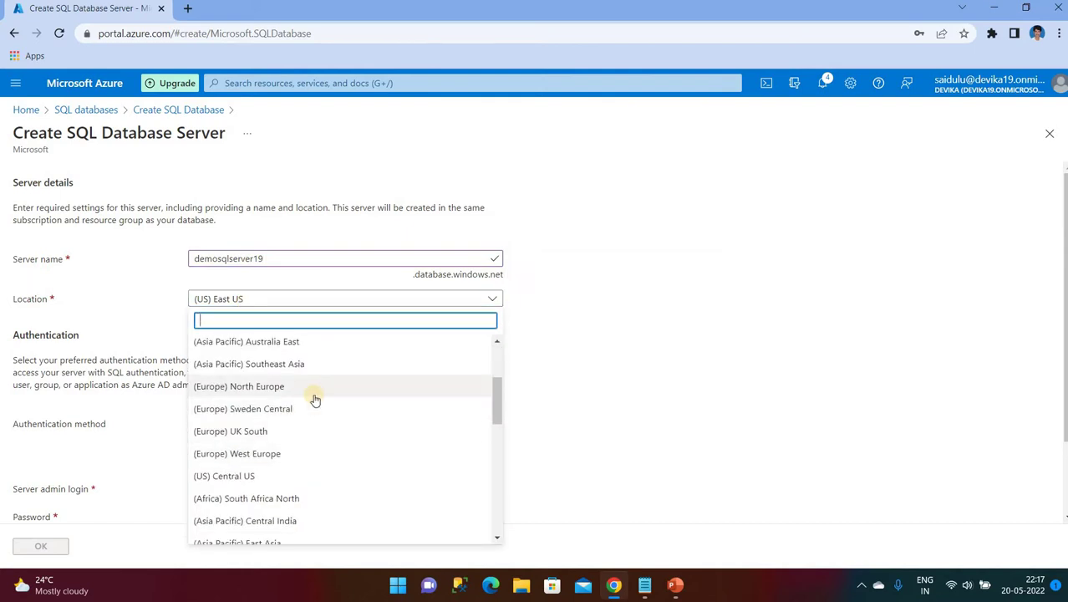
{"action": "scroll", "coordinate": [314, 401], "scroll_direction": "down", "scroll_amount": 4}
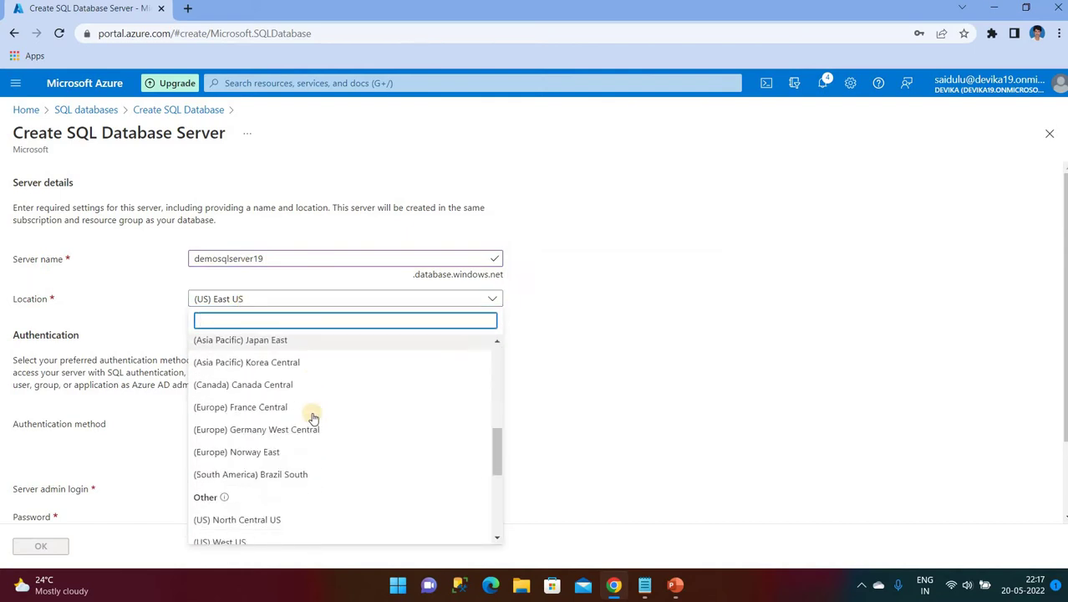
{"action": "scroll", "coordinate": [313, 413], "scroll_direction": "down", "scroll_amount": 2}
{"action": "scroll", "coordinate": [320, 389], "scroll_direction": "up", "scroll_amount": 6}
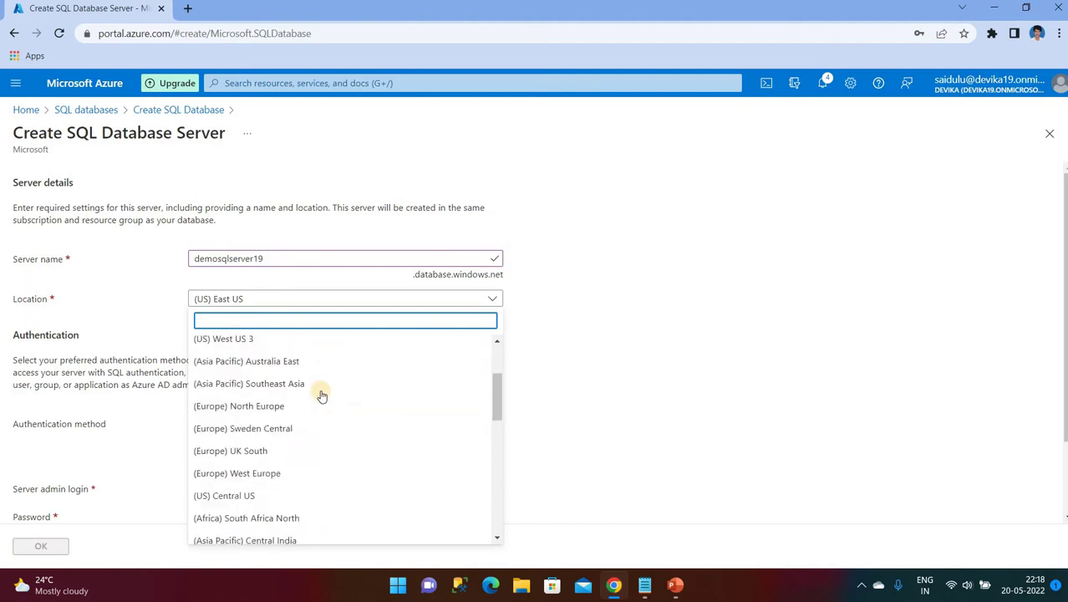
{"action": "scroll", "coordinate": [322, 395], "scroll_direction": "up", "scroll_amount": 2}
{"action": "scroll", "coordinate": [322, 394], "scroll_direction": "down", "scroll_amount": 3}
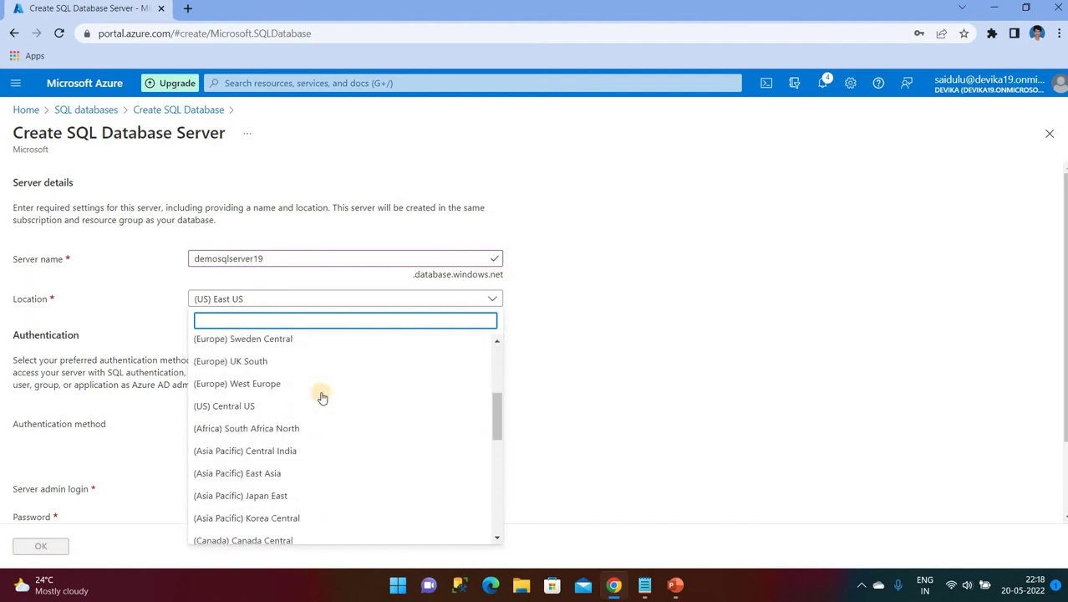
{"action": "scroll", "coordinate": [323, 397], "scroll_direction": "down", "scroll_amount": 4}
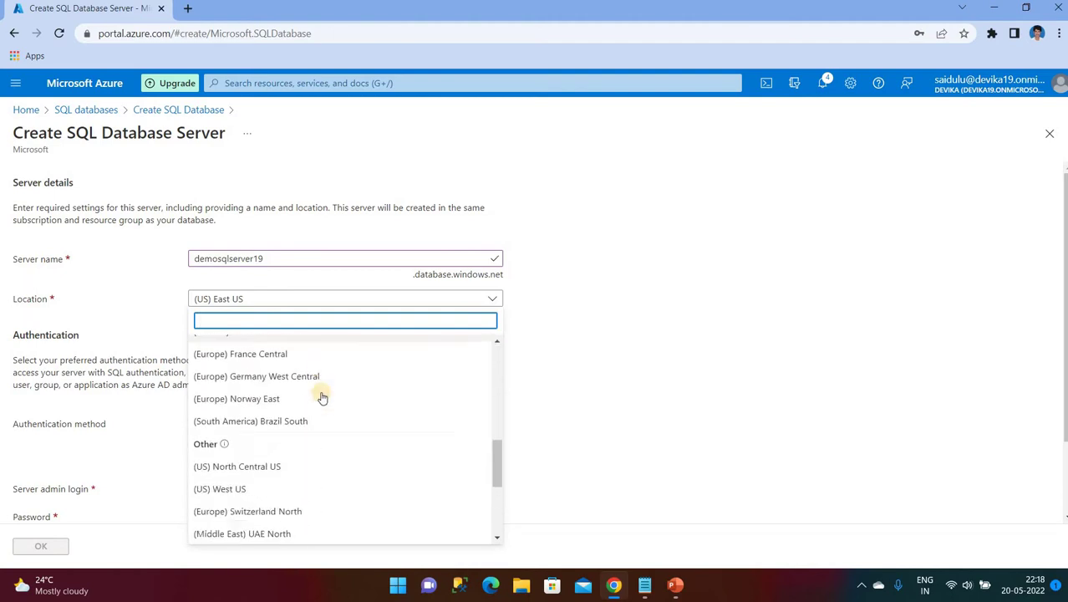
{"action": "scroll", "coordinate": [322, 398], "scroll_direction": "down", "scroll_amount": 4}
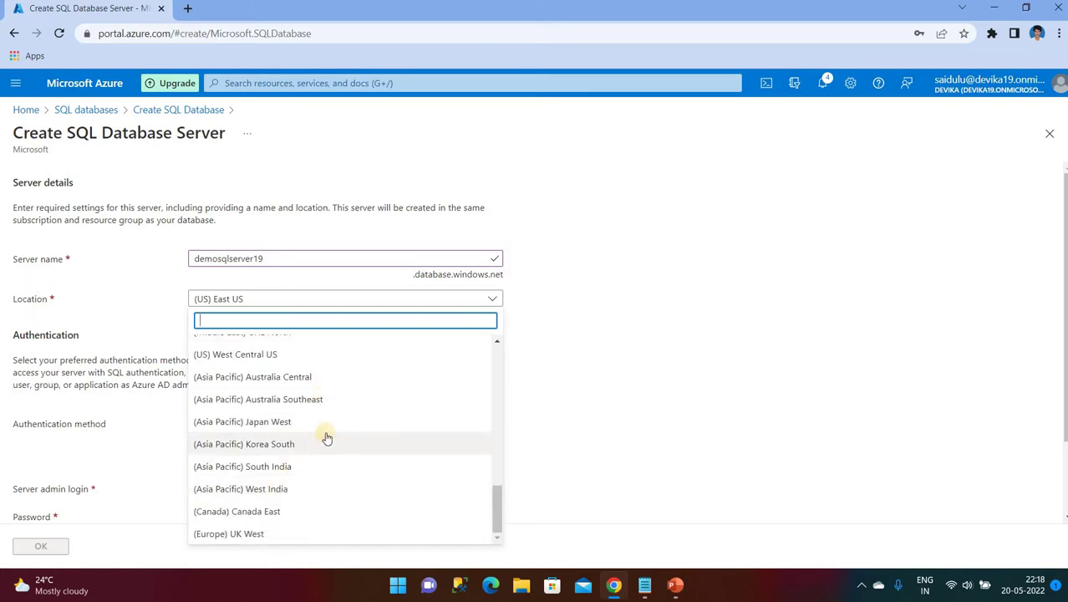
{"action": "left_click_drag", "start_coordinate": [498, 516], "coordinate": [494, 335]}
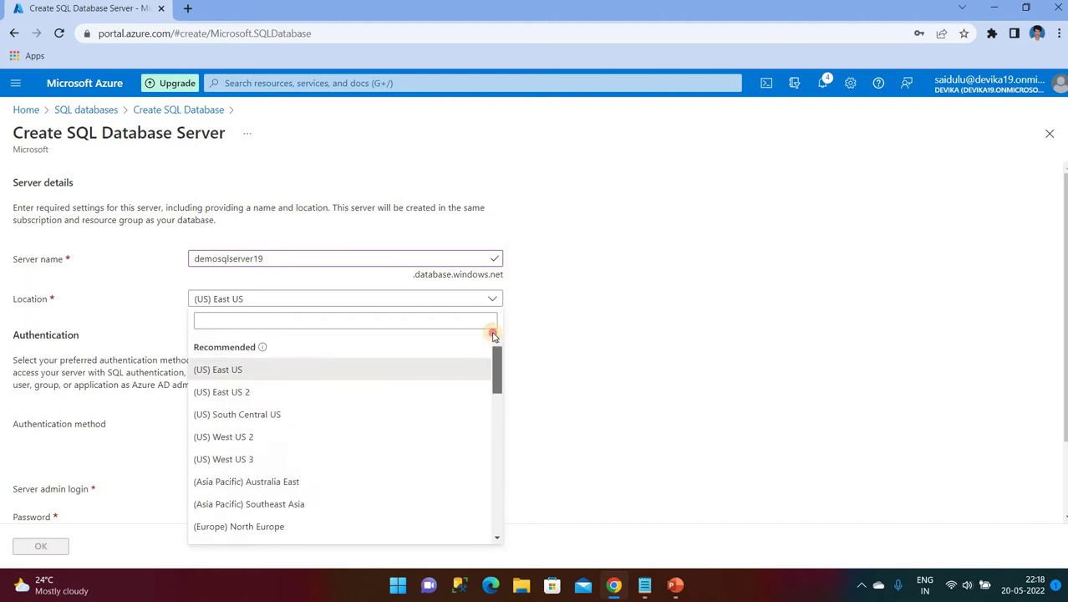
{"action": "scroll", "coordinate": [332, 397], "scroll_direction": "down", "scroll_amount": 1}
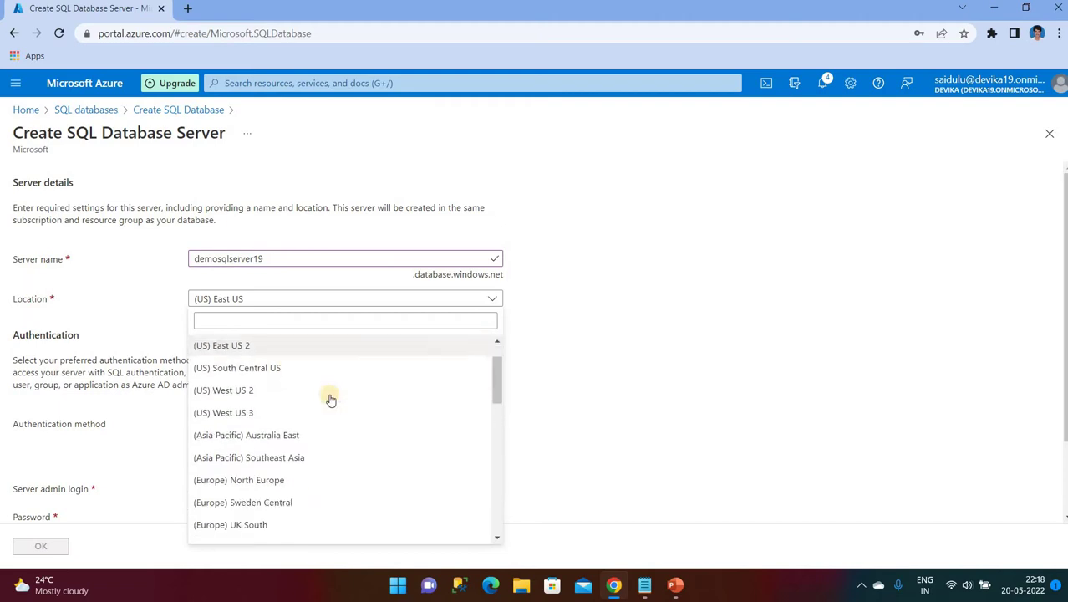
{"action": "scroll", "coordinate": [330, 398], "scroll_direction": "down", "scroll_amount": 1}
{"action": "scroll", "coordinate": [301, 449], "scroll_direction": "down", "scroll_amount": 1}
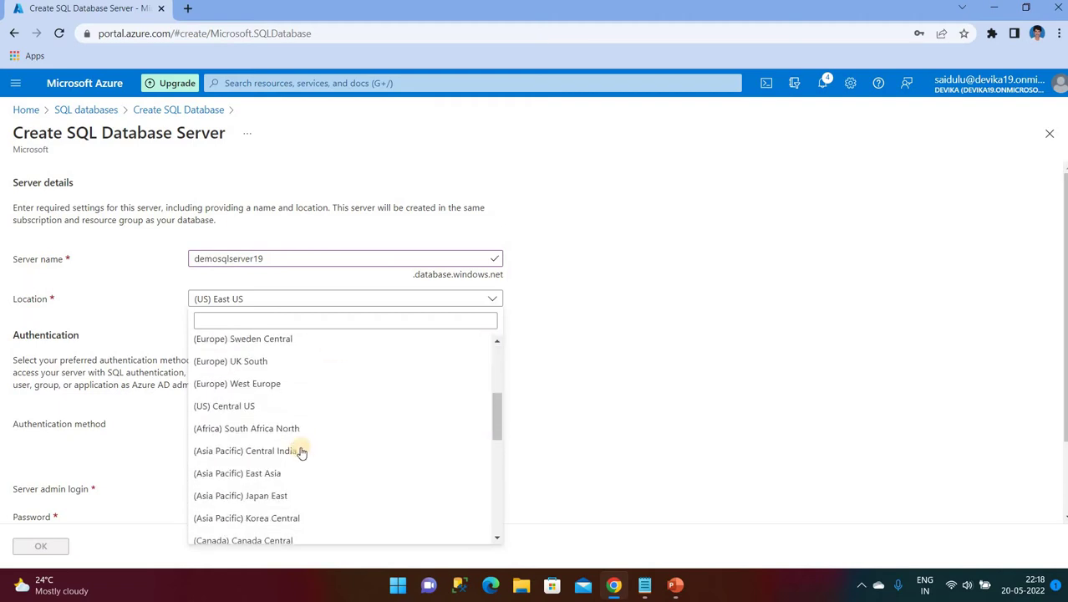
{"action": "left_click", "coordinate": [299, 451]}
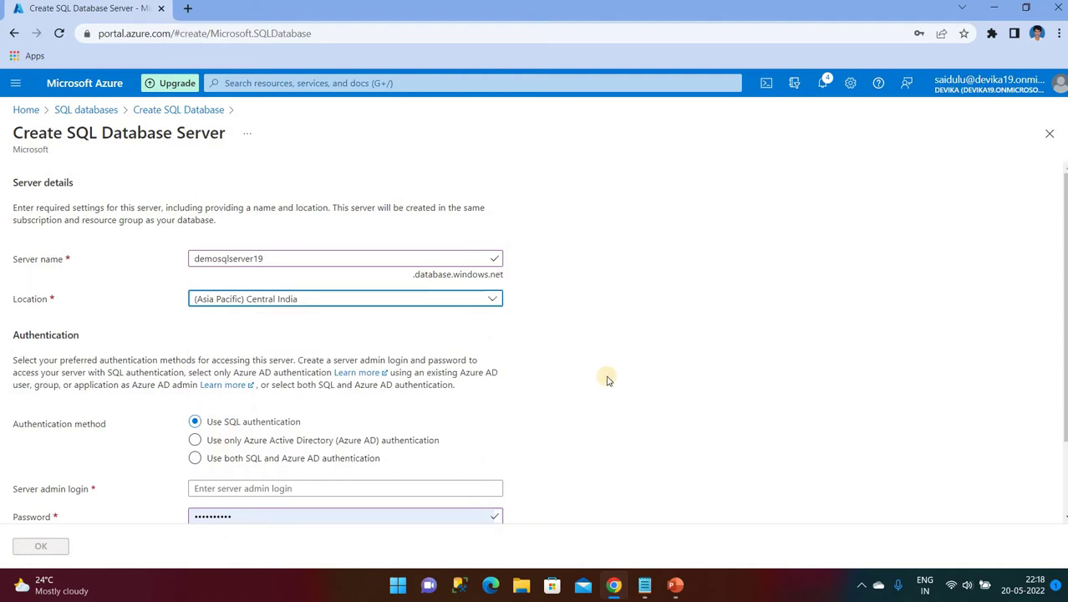
Step: Enter the server admin login and matching password for SQL authentication, and confirm the new server
{"action": "scroll", "coordinate": [605, 377], "scroll_direction": "down", "scroll_amount": 1}
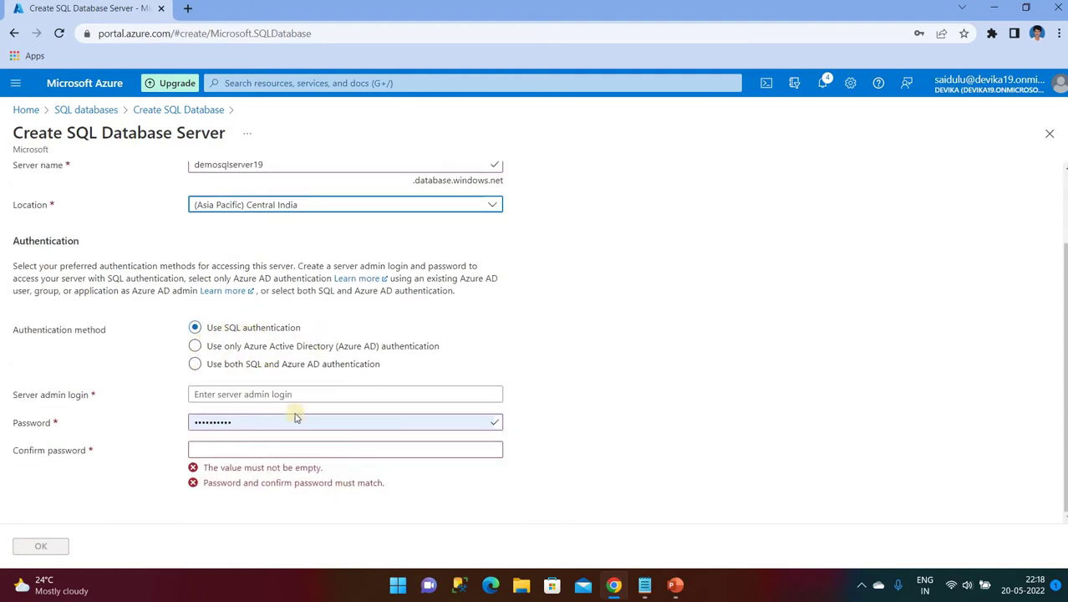
{"action": "left_click", "coordinate": [315, 394]}
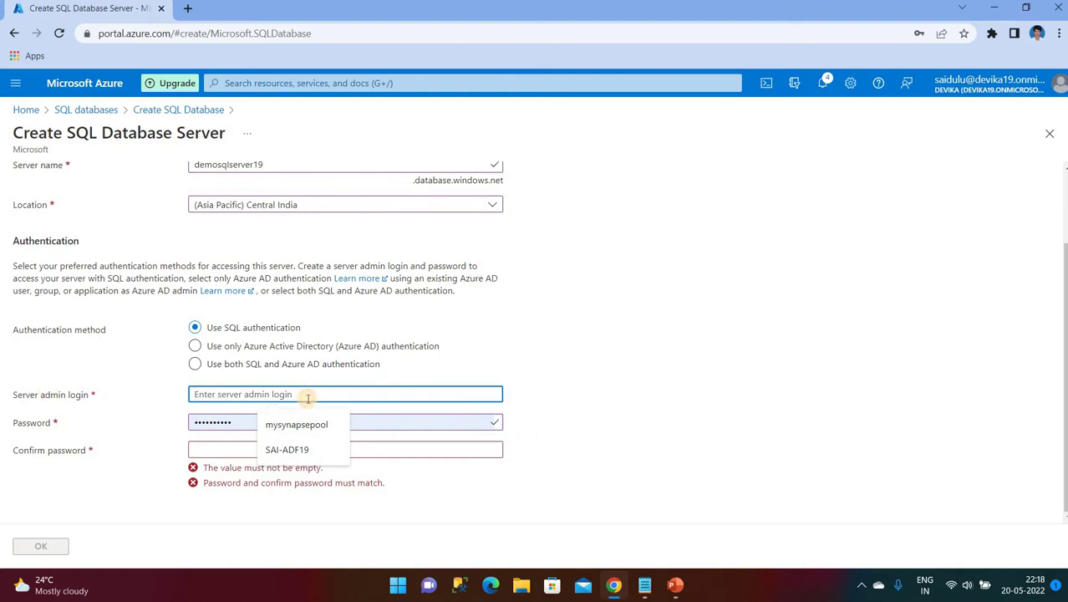
{"action": "type", "text": "pansy00"}
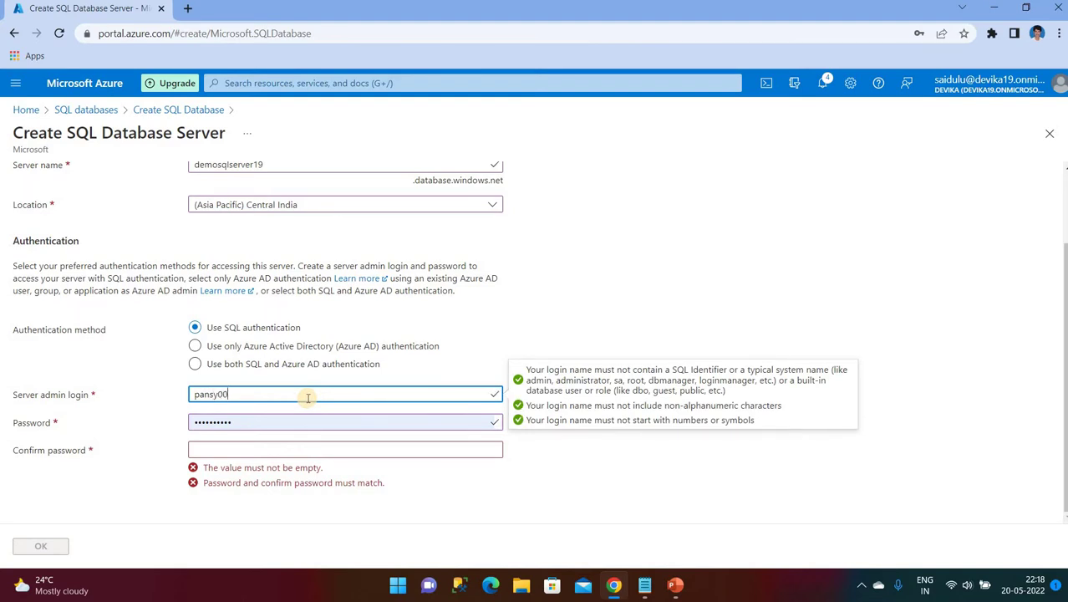
{"action": "key", "text": "Tab"}
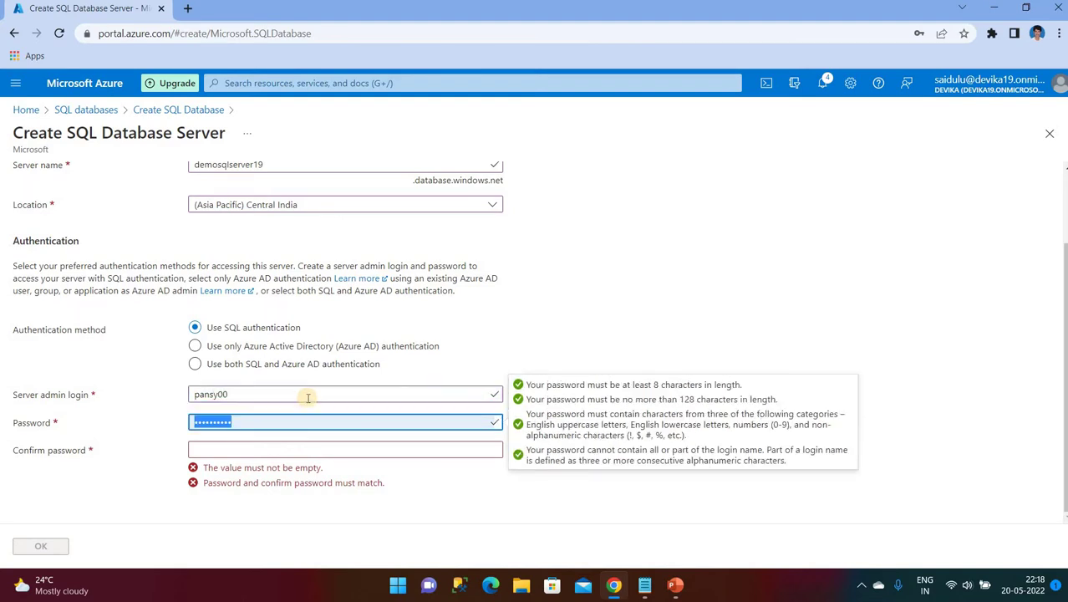
{"action": "key", "text": "BackSpace"}
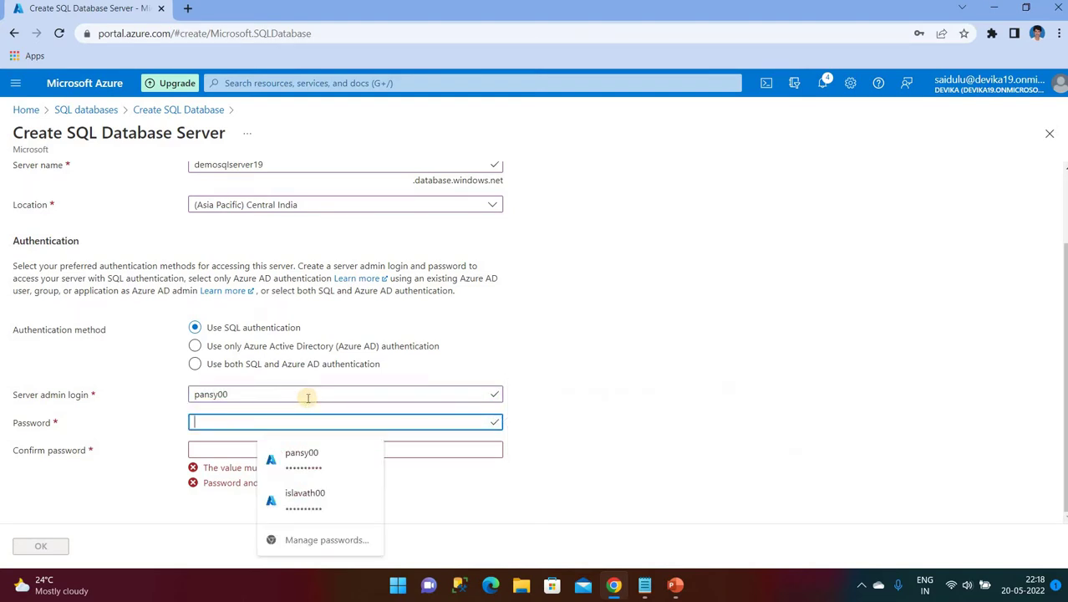
{"action": "type", "text": "••••••••••"}
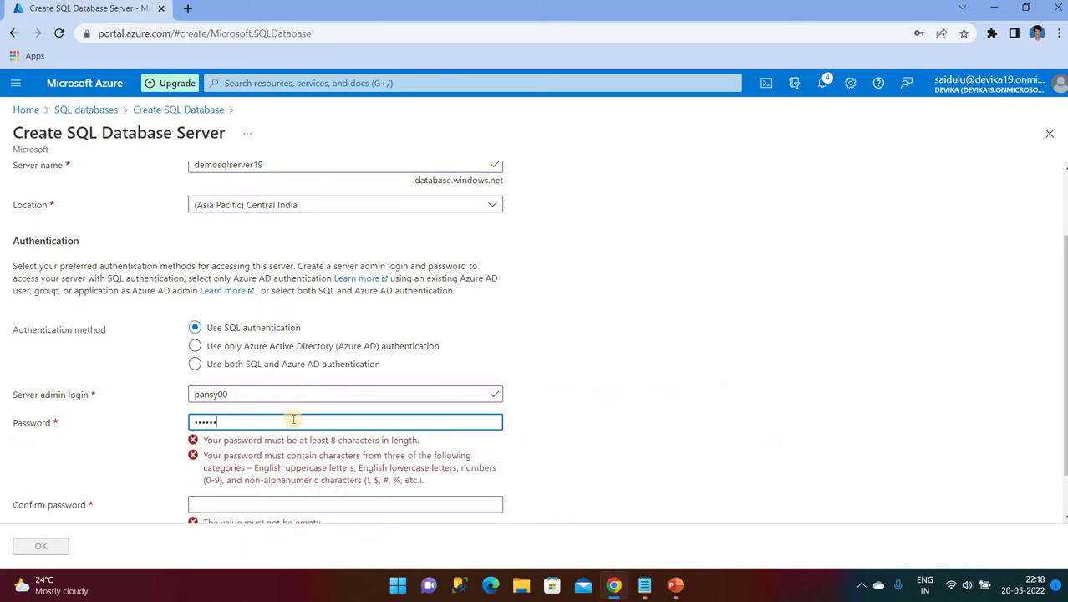
{"action": "key", "text": "Tab"}
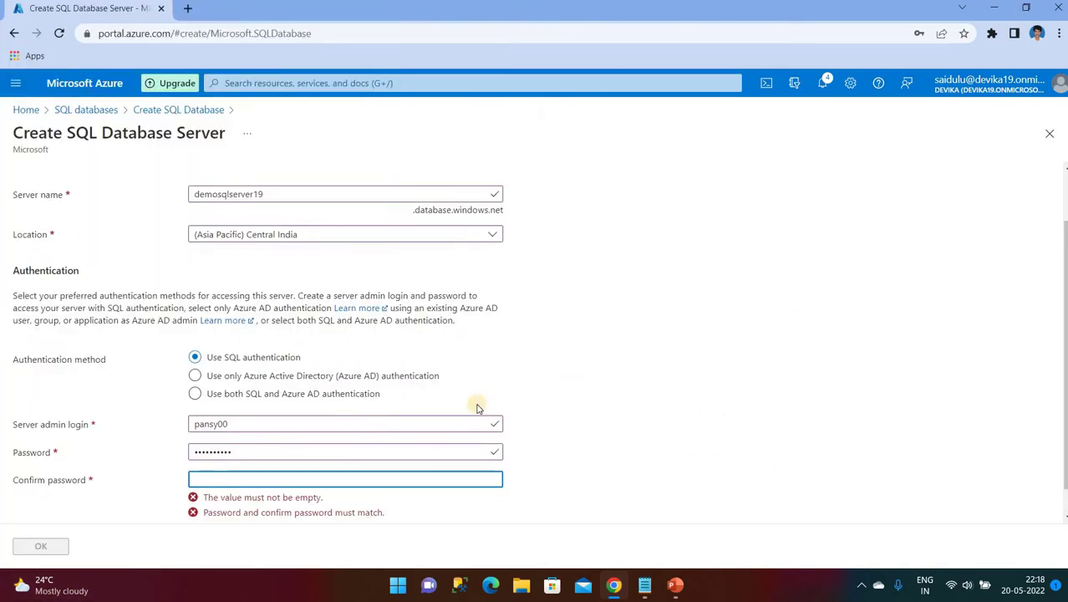
{"action": "left_click", "coordinate": [361, 479]}
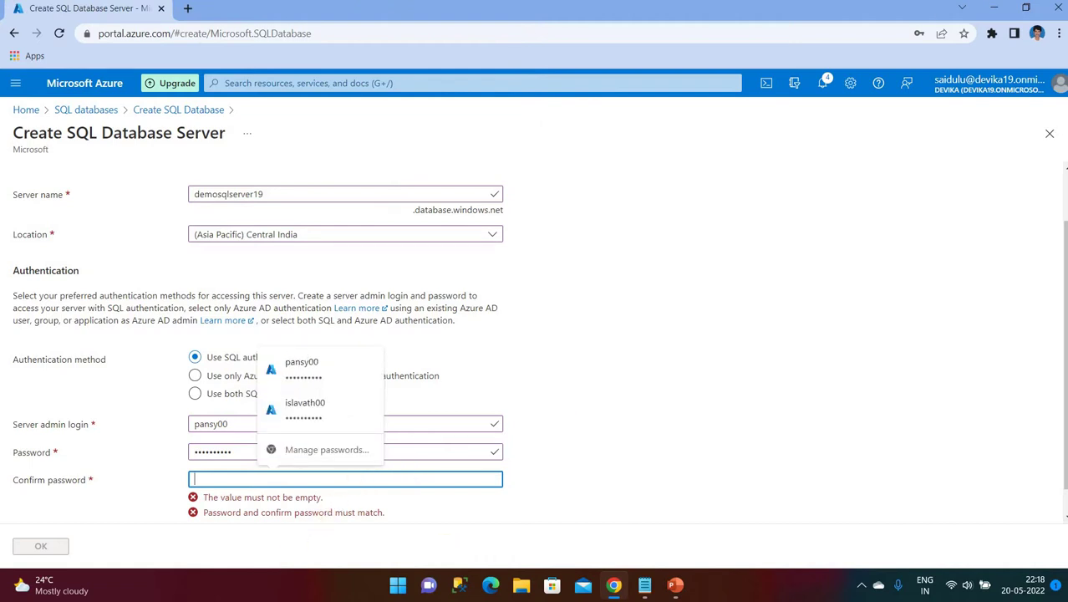
{"action": "type", "text": "•••"}
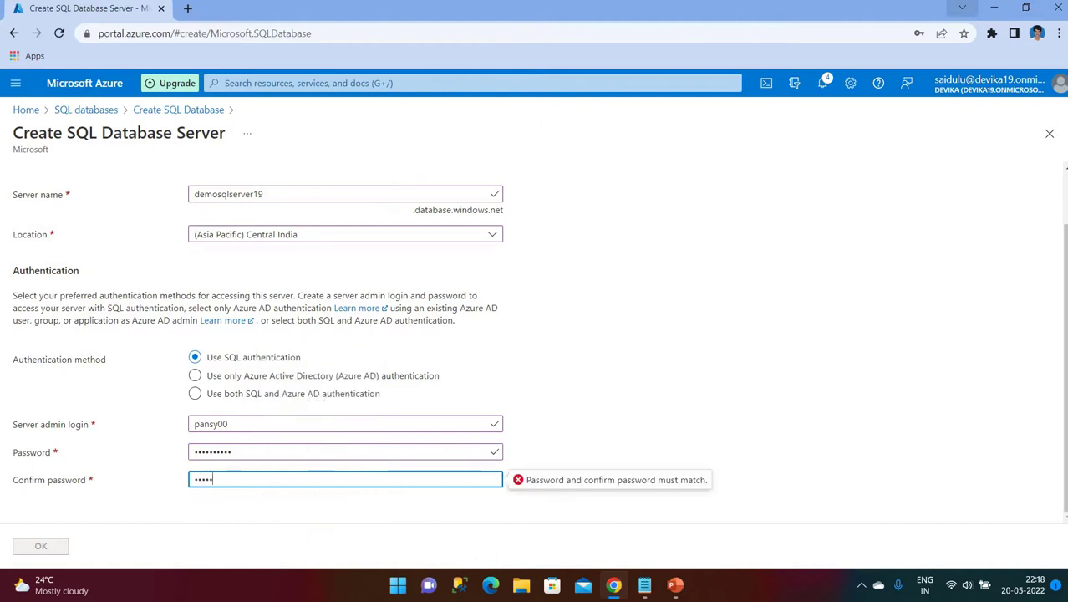
{"action": "type", "text": "•"}
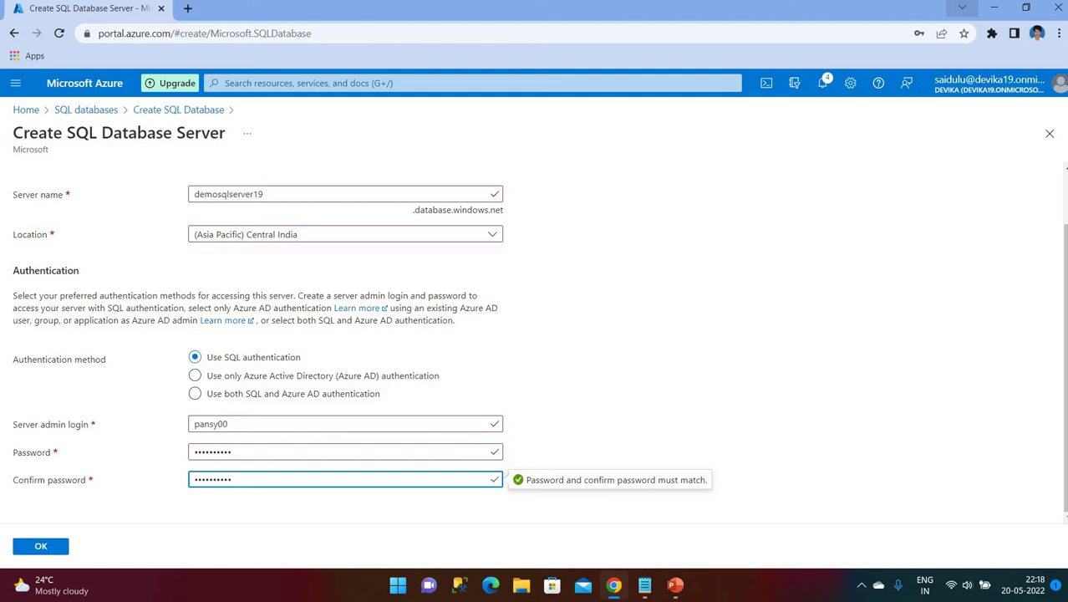
{"action": "left_click", "coordinate": [53, 549]}
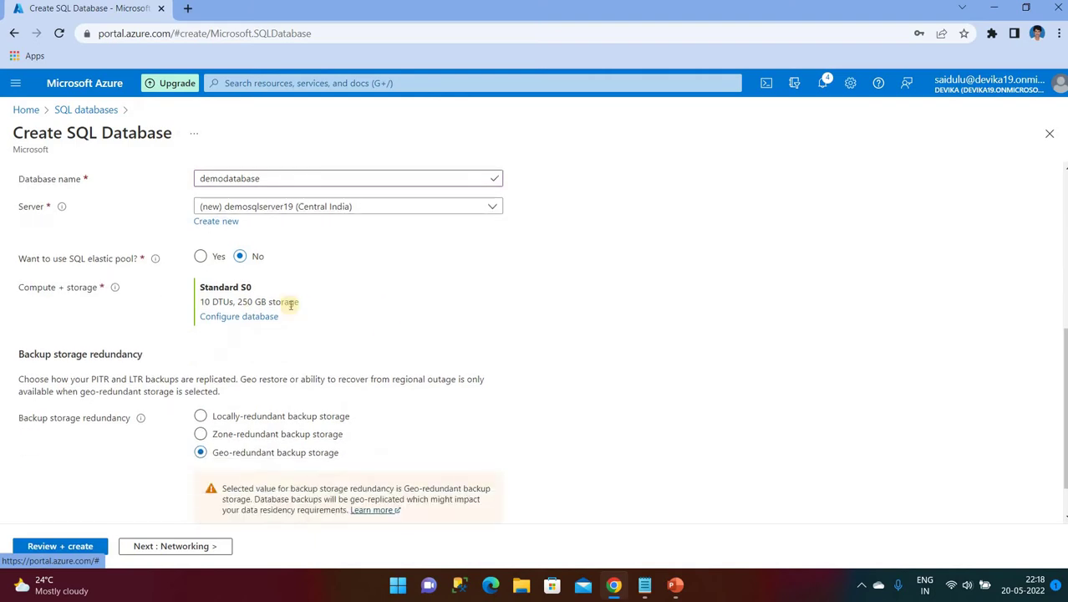
Step: Configure the database with the Basic service tier and choose locally-redundant backup storage
{"action": "left_click", "coordinate": [237, 317]}
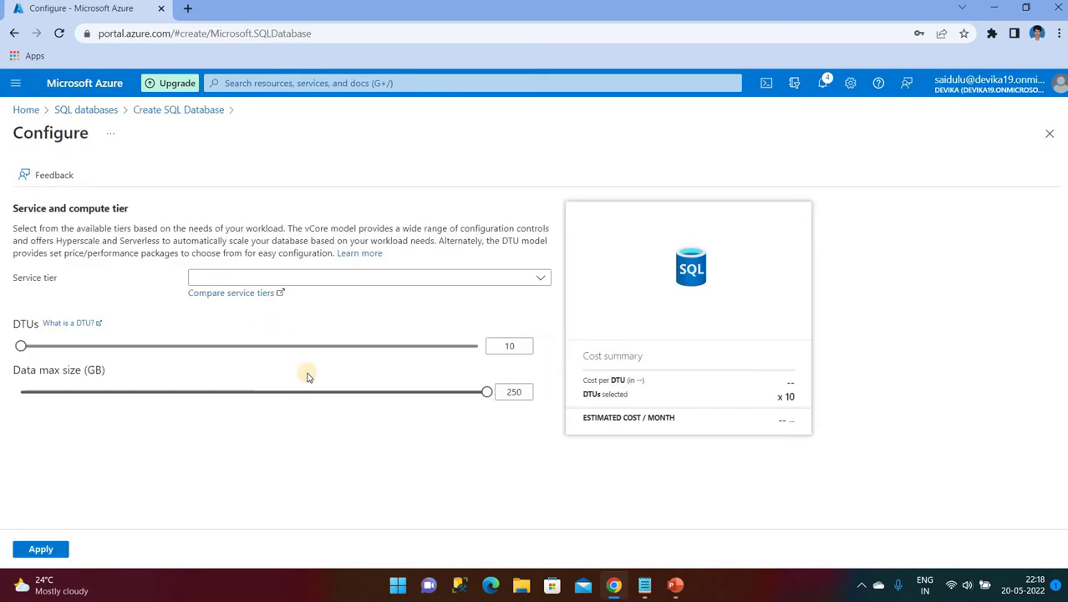
{"action": "left_click", "coordinate": [288, 278]}
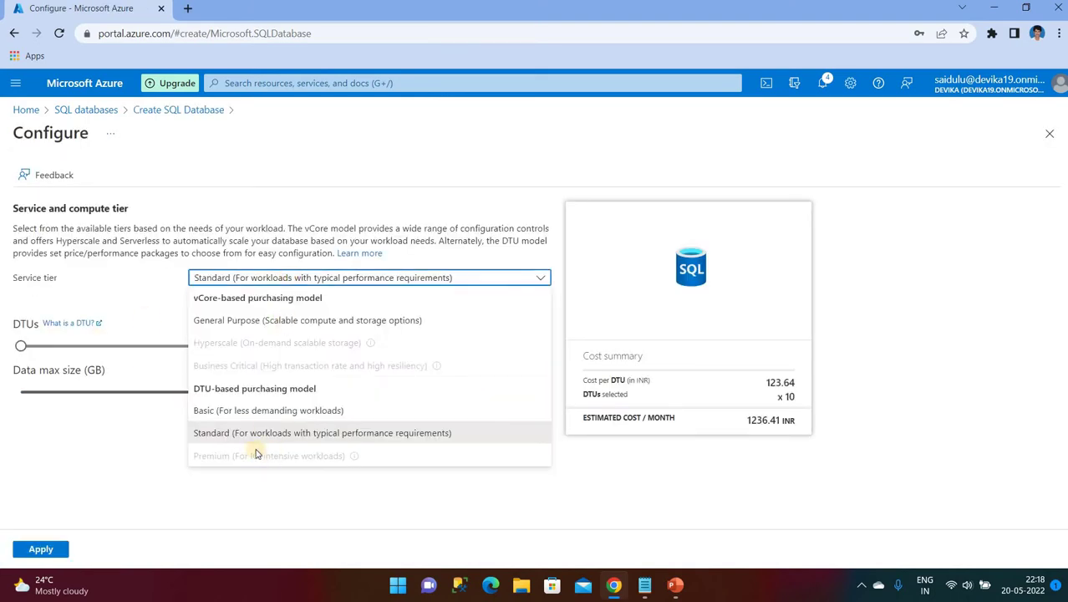
{"action": "left_click", "coordinate": [241, 411]}
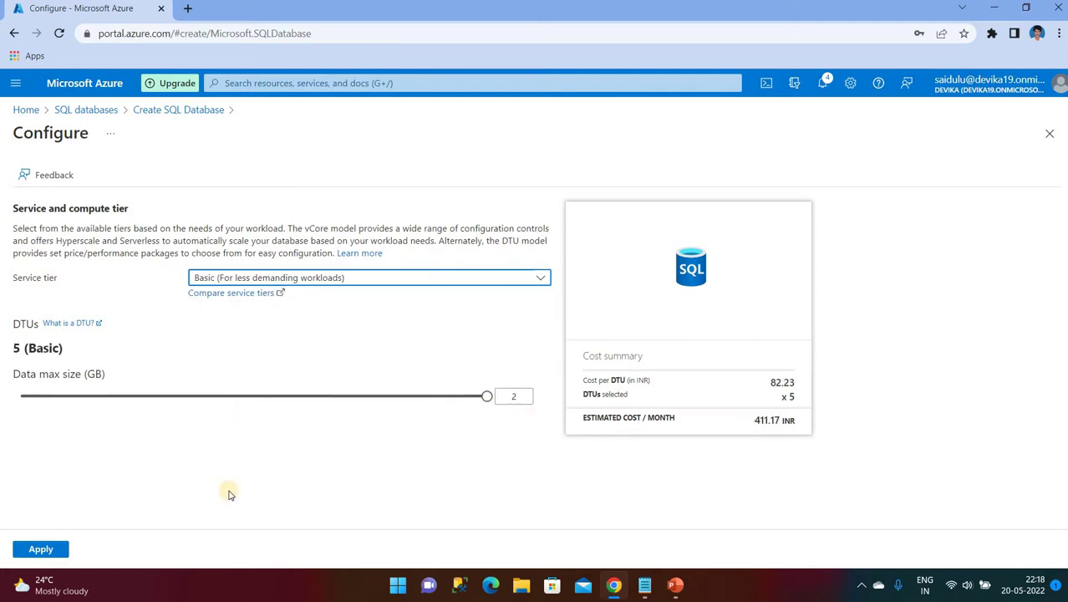
{"action": "left_click", "coordinate": [62, 549]}
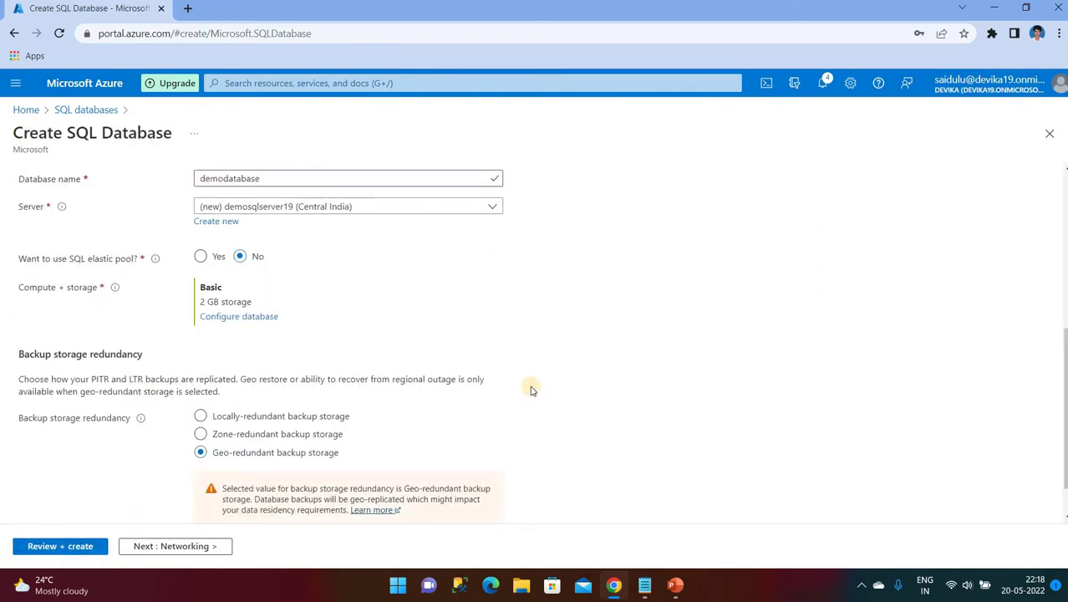
{"action": "scroll", "coordinate": [449, 380], "scroll_direction": "down", "scroll_amount": 1}
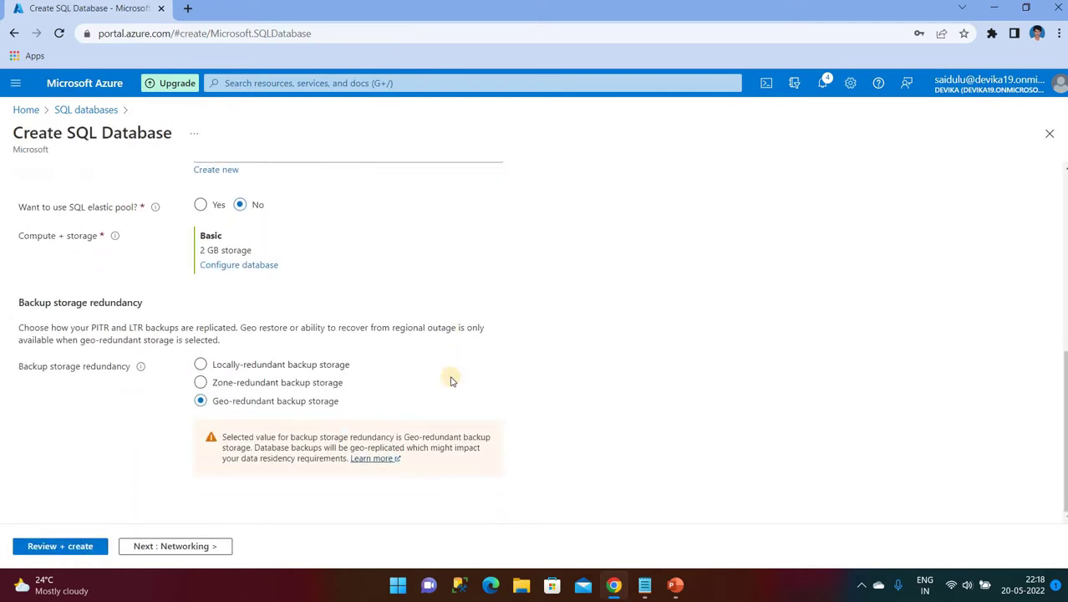
{"action": "left_click", "coordinate": [205, 368]}
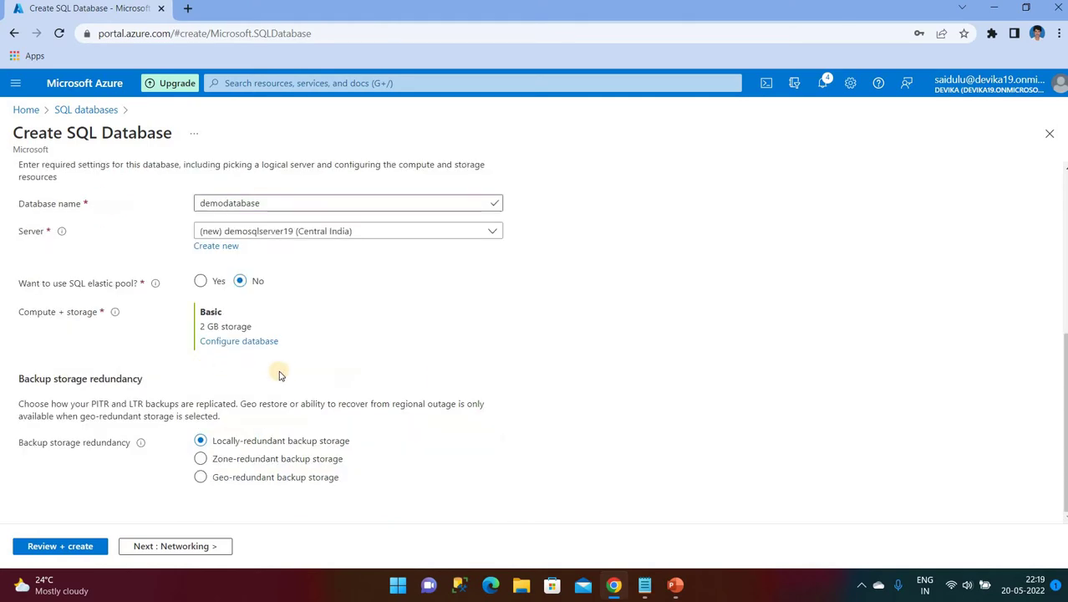
Step: Create the SQL database with the default networking settings and open the deployed database resource
{"action": "left_click", "coordinate": [194, 546]}
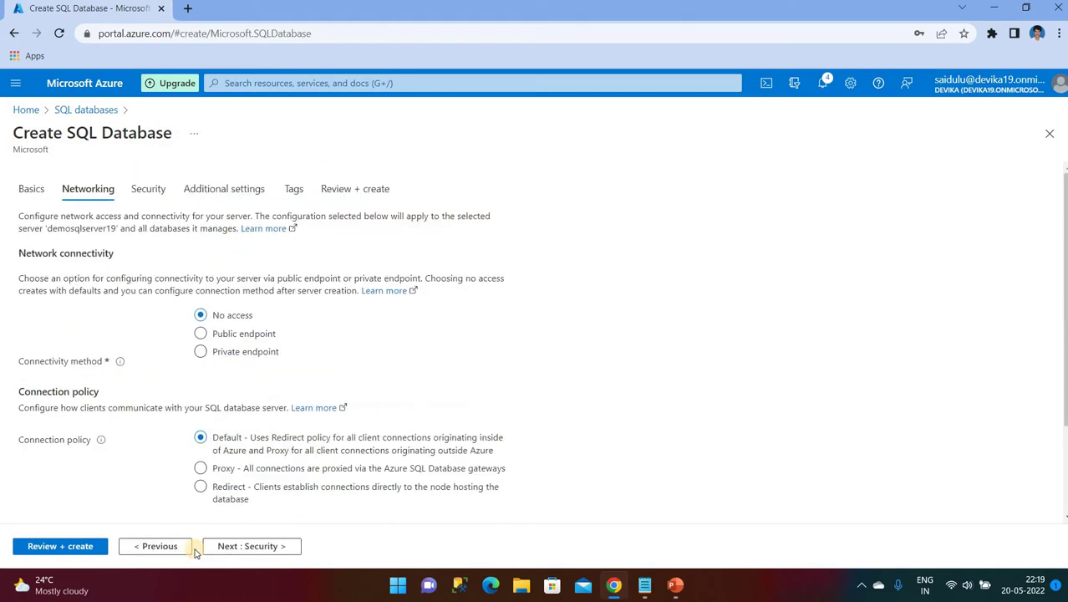
{"action": "left_click", "coordinate": [64, 546]}
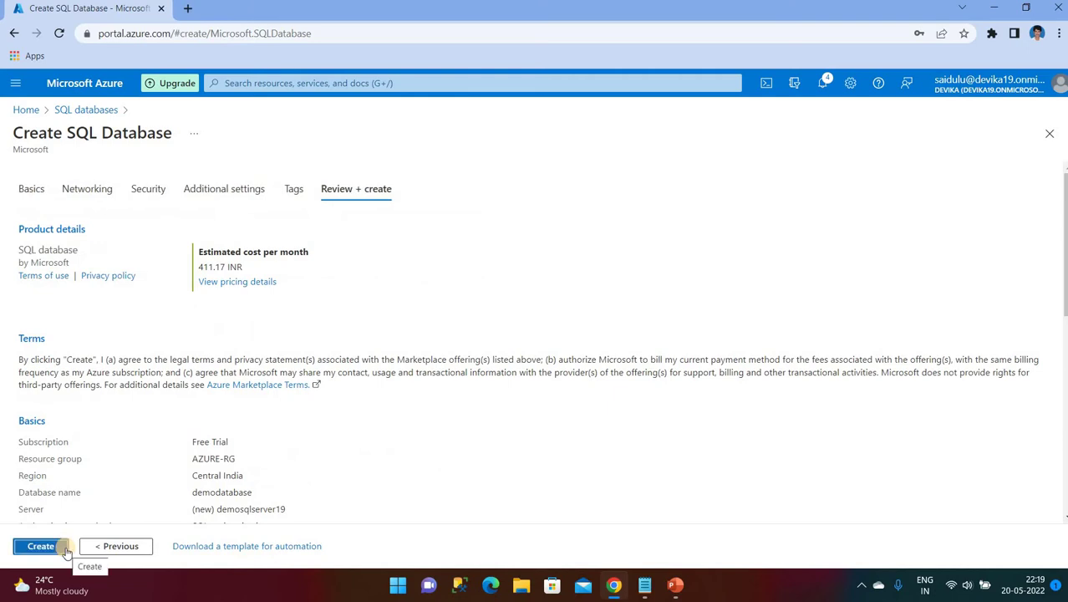
{"action": "left_click", "coordinate": [42, 545]}
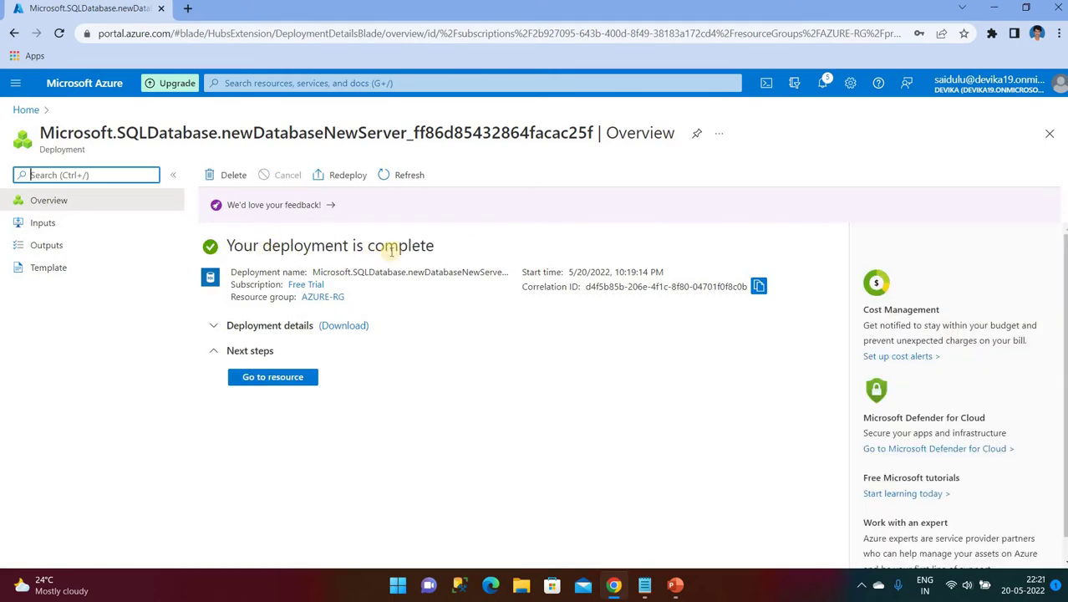
{"action": "left_click", "coordinate": [255, 383]}
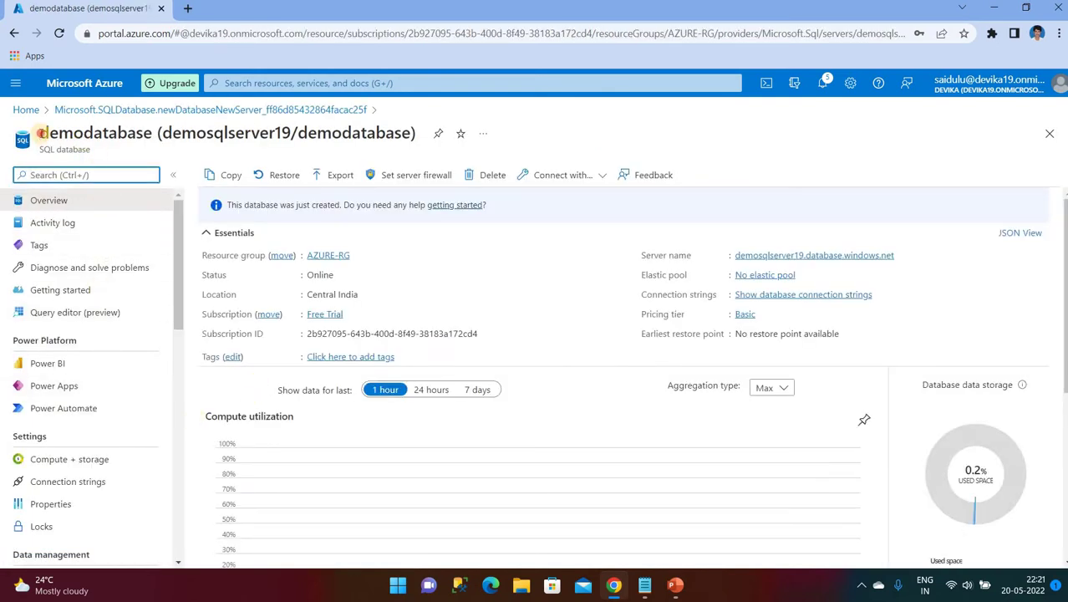
Step: Add the client IPv4 address to the SQL server's firewall rules, allow Azure services and resources to access it, and save
{"action": "left_click_drag", "start_coordinate": [40, 133], "coordinate": [152, 133]}
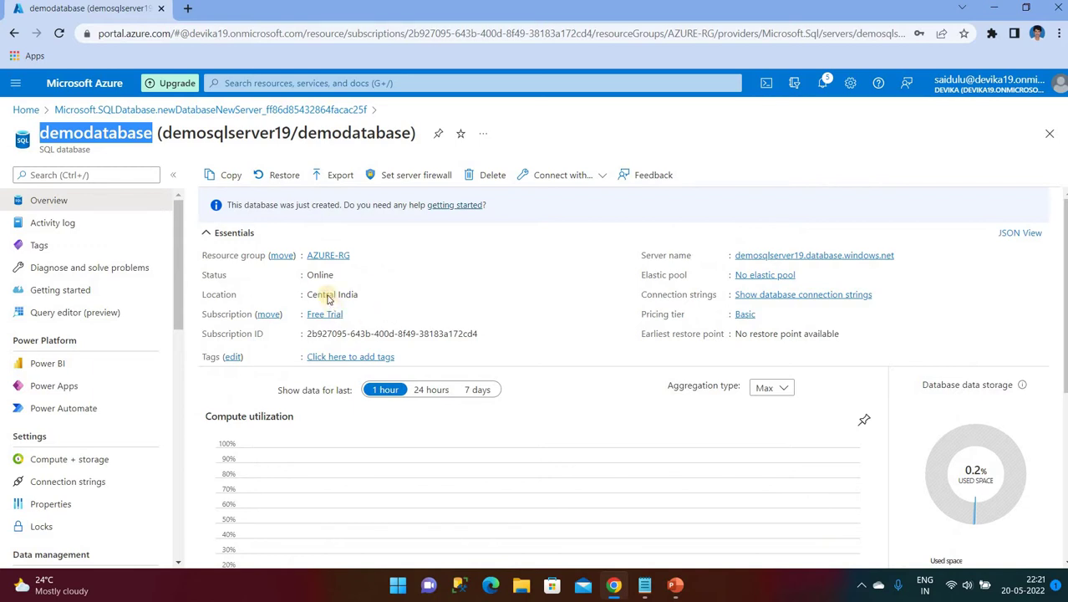
{"action": "left_click", "coordinate": [415, 182]}
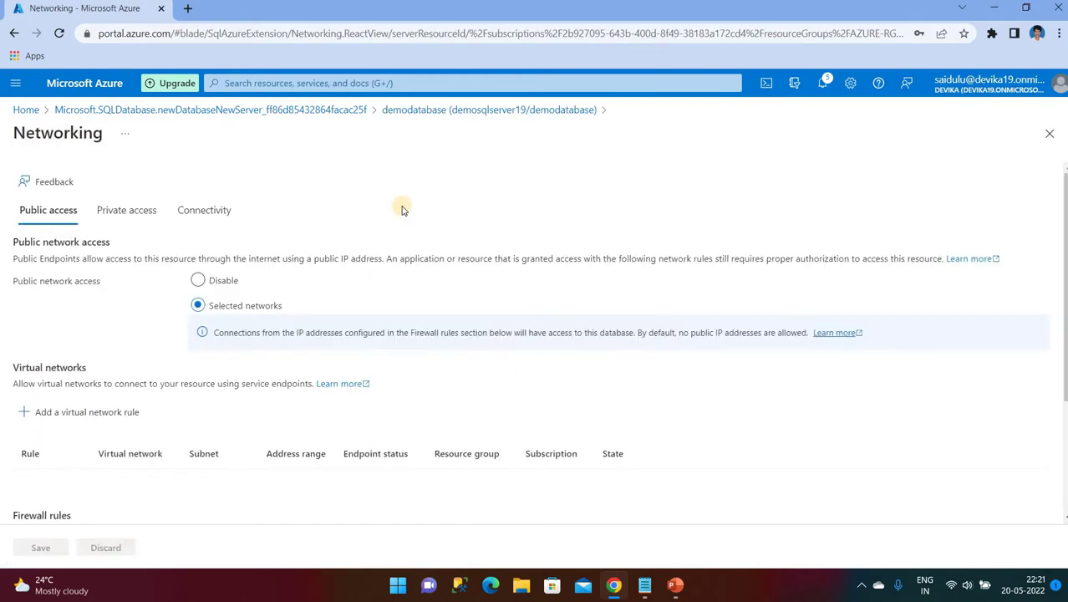
{"action": "scroll", "coordinate": [50, 318], "scroll_direction": "down", "scroll_amount": 2}
{"action": "scroll", "coordinate": [90, 359], "scroll_direction": "down", "scroll_amount": 1}
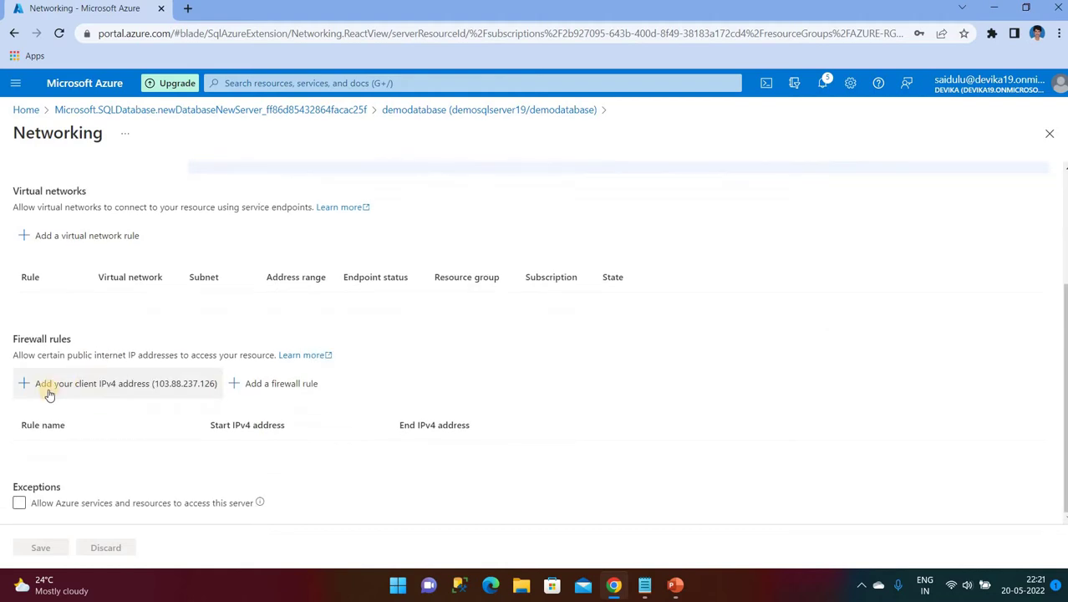
{"action": "left_click", "coordinate": [122, 390]}
{"action": "scroll", "coordinate": [98, 494], "scroll_direction": "down", "scroll_amount": 1}
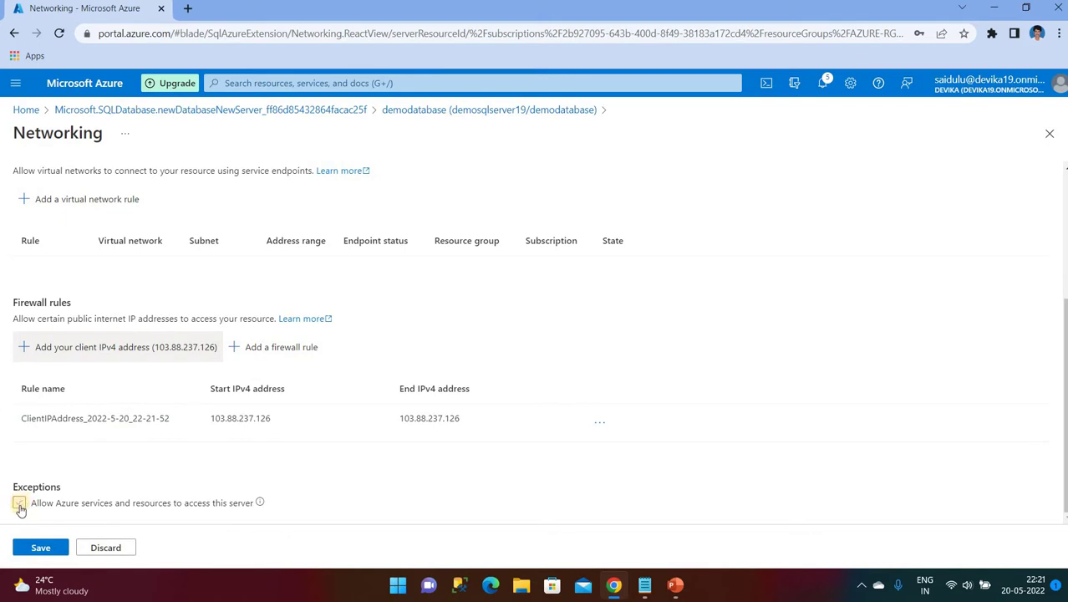
{"action": "left_click", "coordinate": [19, 506]}
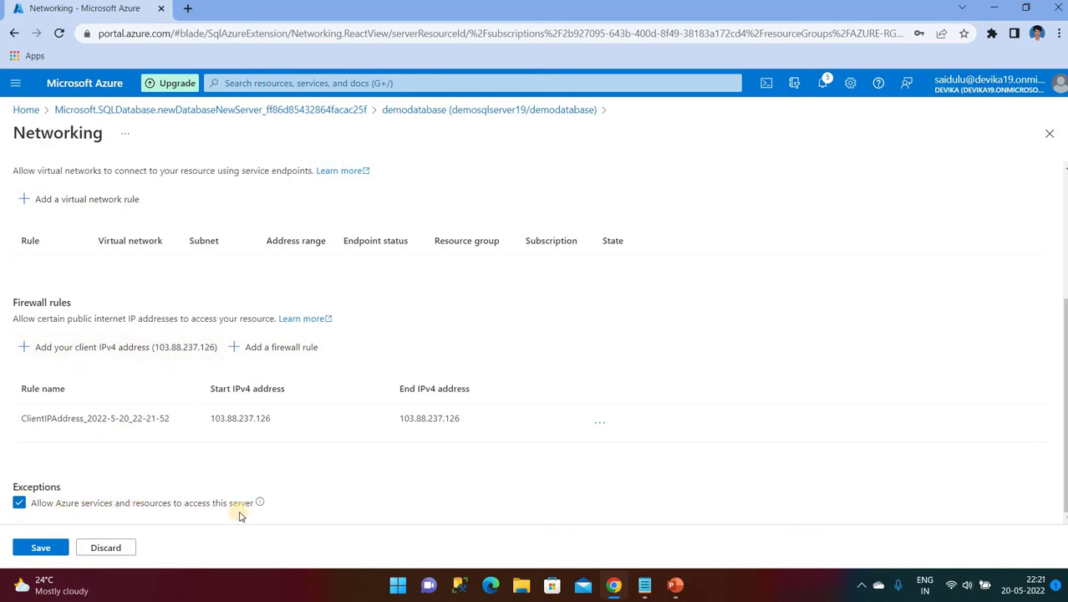
{"action": "left_click", "coordinate": [27, 550]}
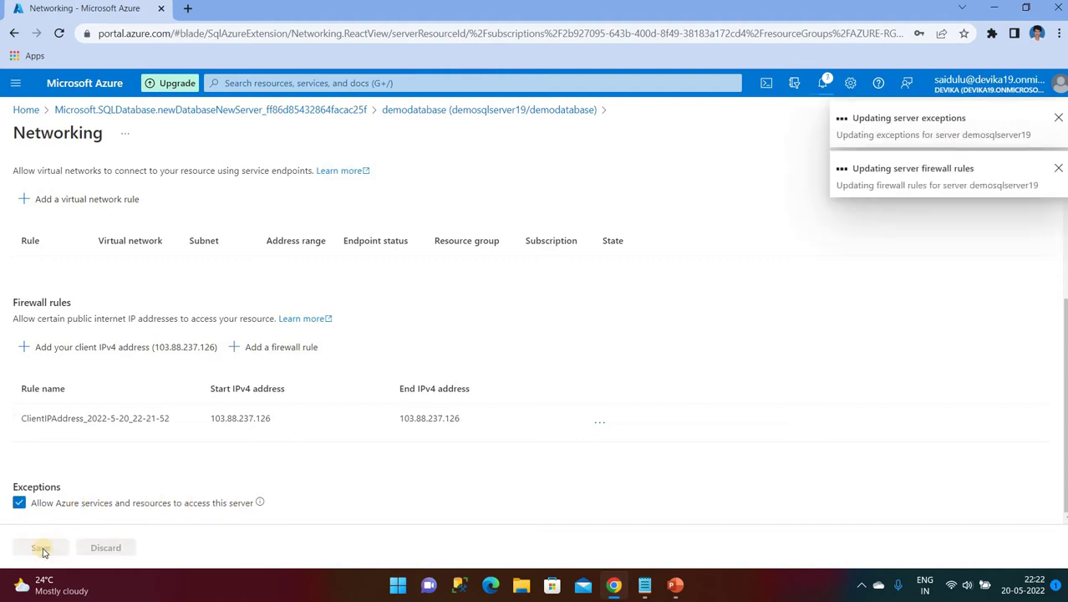
Step: Return to demodatabase, open its query editor, and sign in with SQL server authentication using the prefilled credentials
{"action": "left_click", "coordinate": [427, 112]}
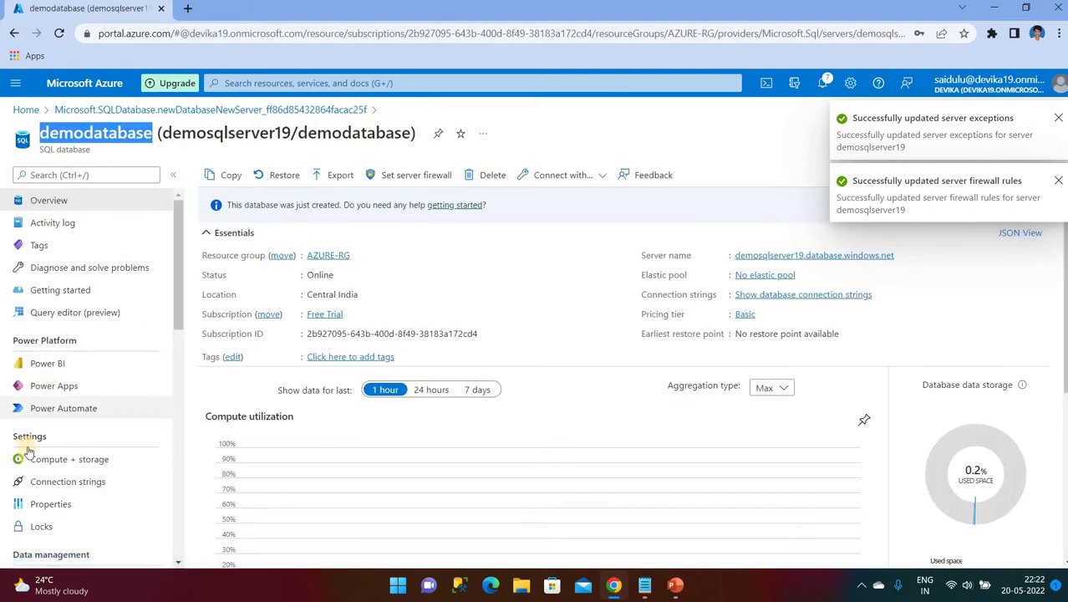
{"action": "left_click", "coordinate": [84, 312]}
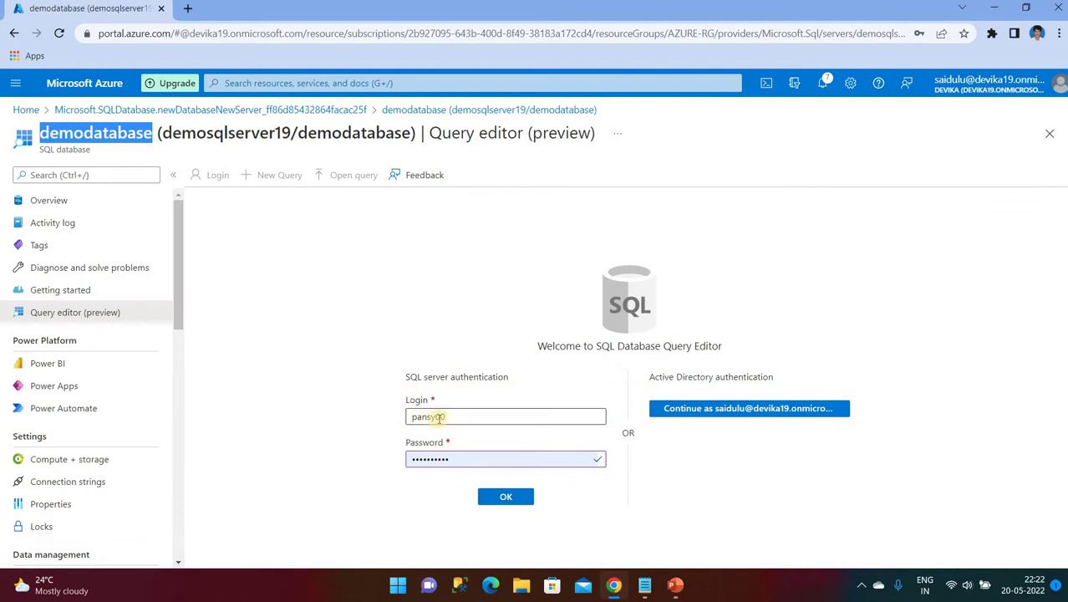
{"action": "left_click", "coordinate": [507, 496]}
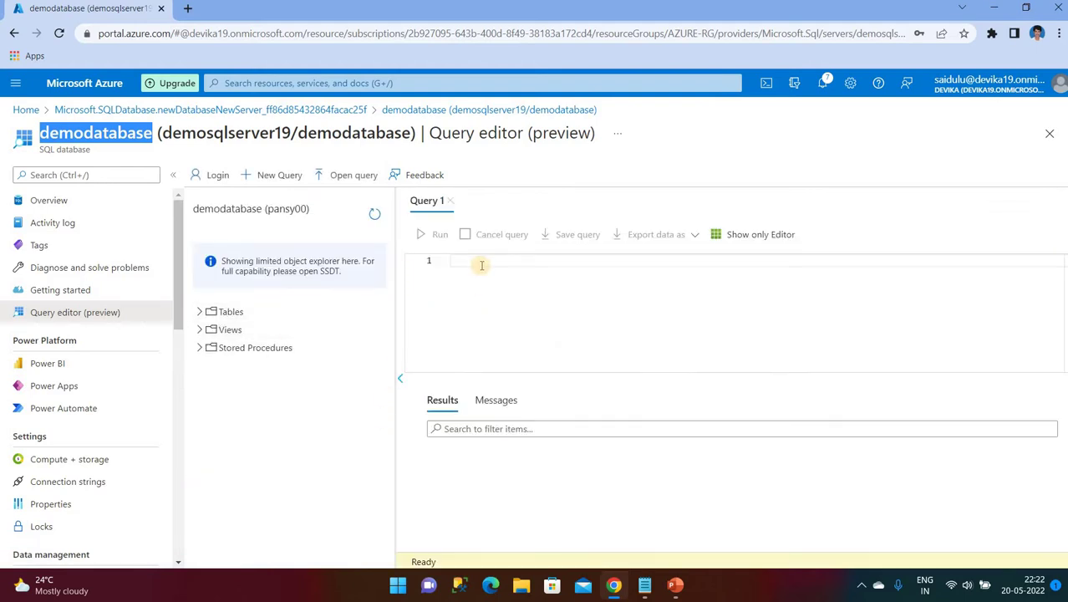
Step: Write and run the query "create table emp(eid int, ename varchar(50), salary money)"
{"action": "left_click", "coordinate": [482, 264]}
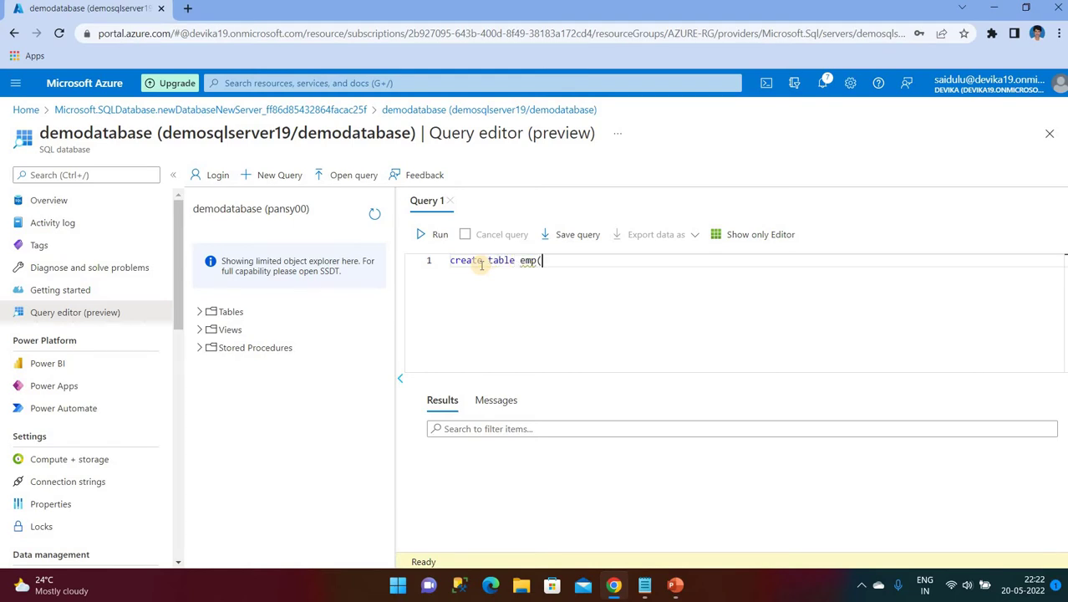
{"action": "type", "text": "eid int, ename varchar(50), salary money"}
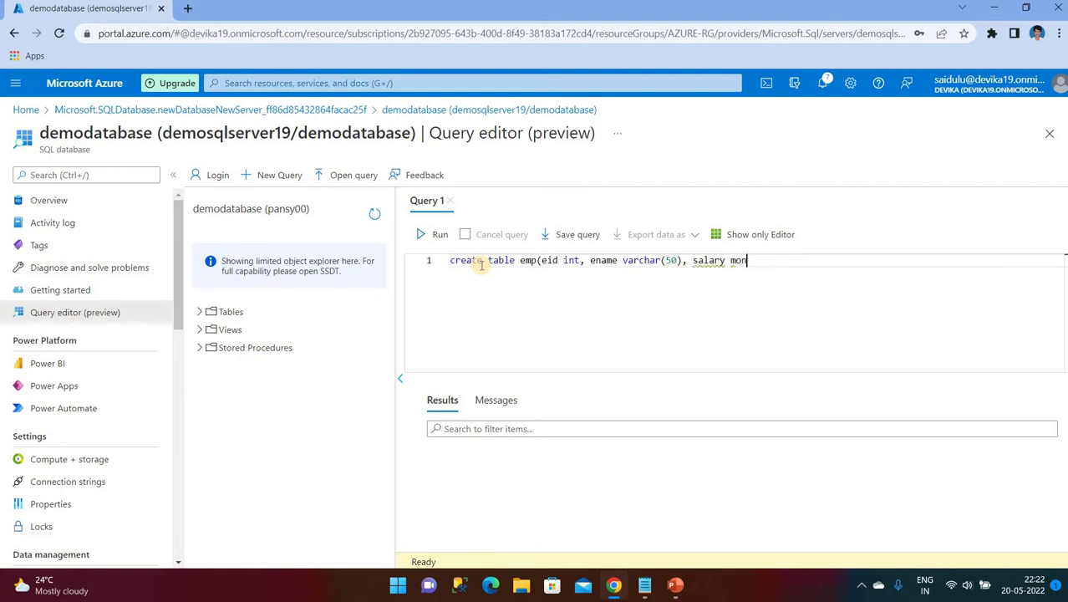
{"action": "left_click", "coordinate": [431, 235]}
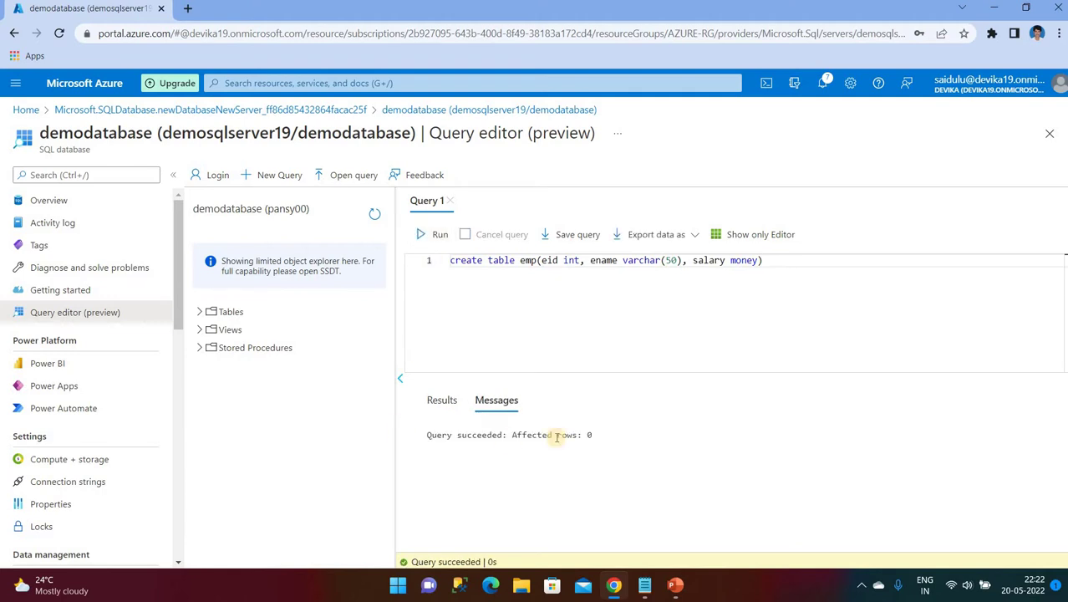
Step: Expand the database's tables and the dbo.emp table to examine its columns
{"action": "left_click", "coordinate": [205, 313]}
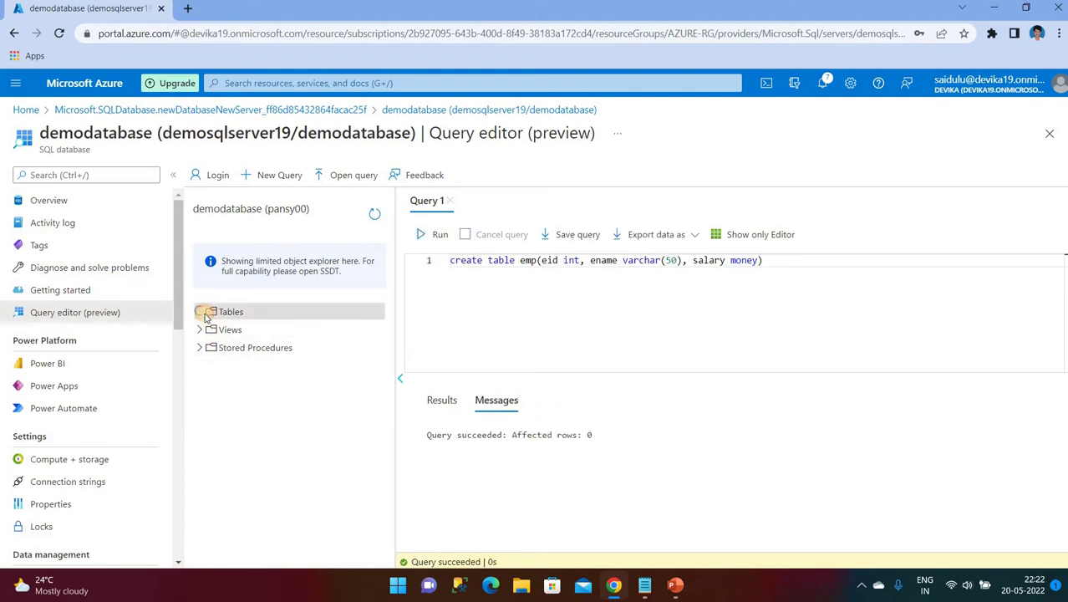
{"action": "left_click", "coordinate": [205, 313]}
{"action": "left_click", "coordinate": [210, 330]}
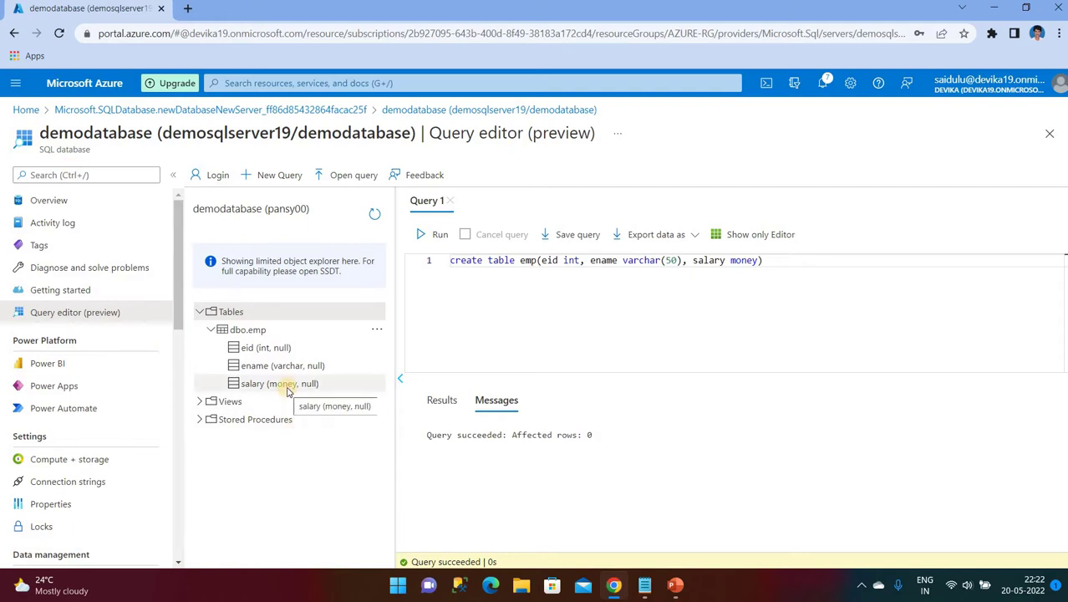
Step: Leave the query editor, discarding unsaved edits, and start creating a data factory from the Data factories service
{"action": "left_click", "coordinate": [23, 112]}
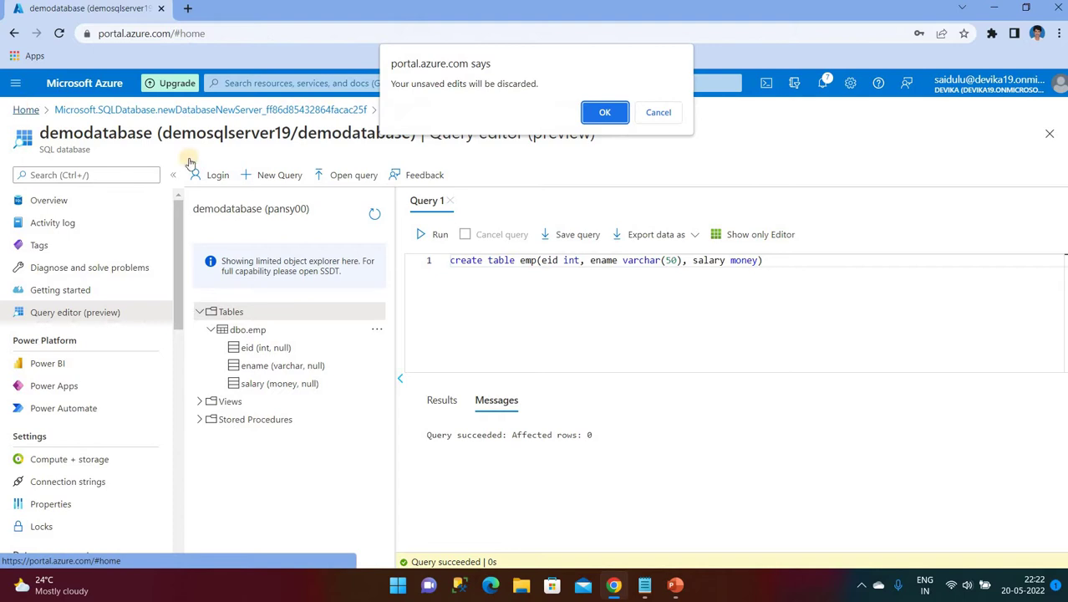
{"action": "left_click", "coordinate": [598, 122]}
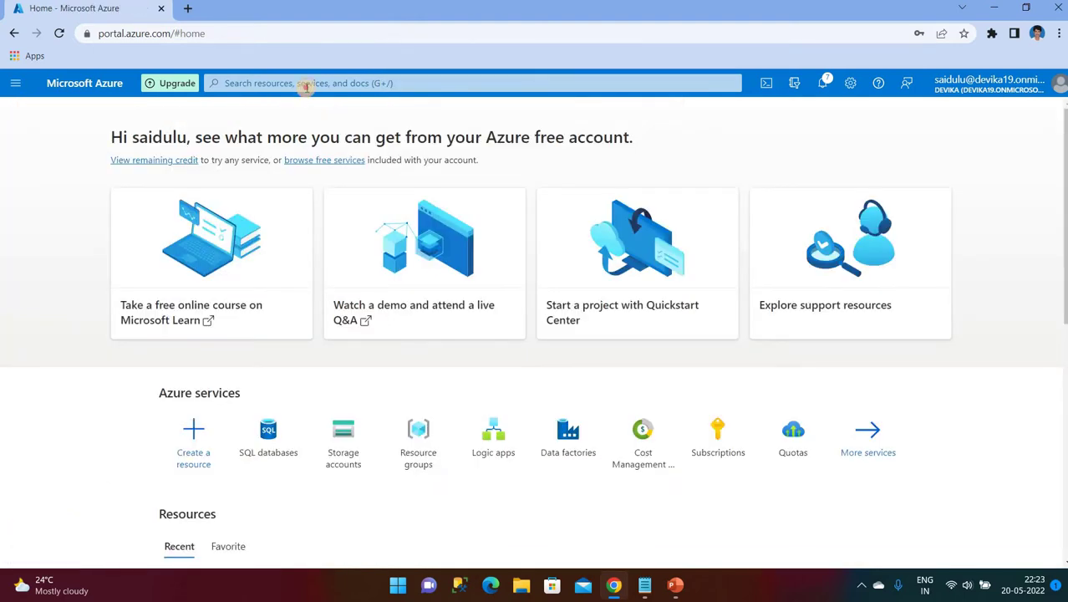
{"action": "left_click", "coordinate": [306, 84]}
{"action": "type", "text": "data"}
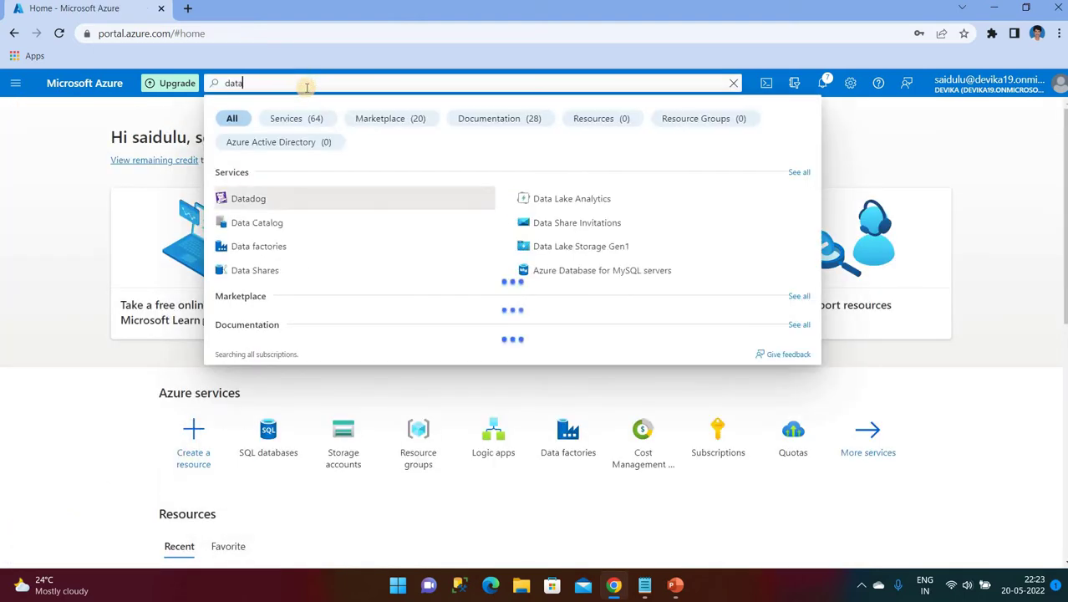
{"action": "type", "text": " f"}
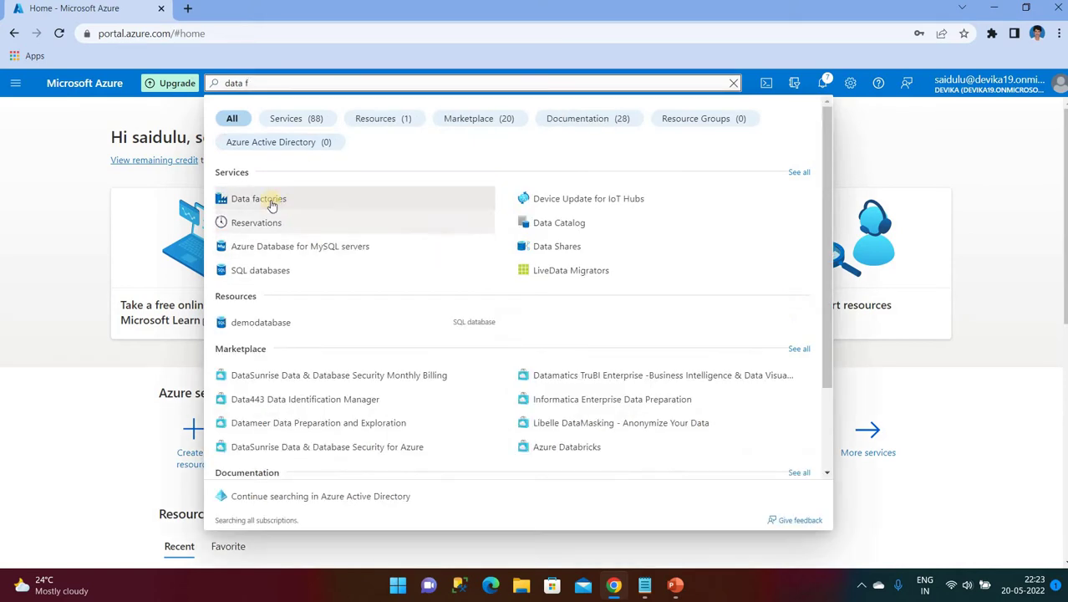
{"action": "left_click", "coordinate": [272, 200]}
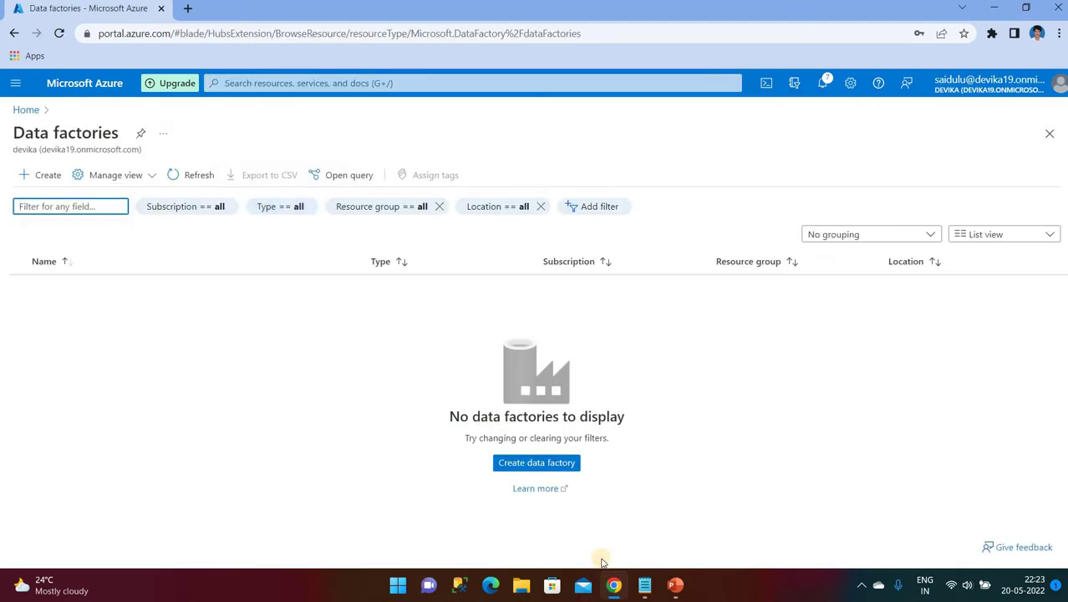
{"action": "left_click", "coordinate": [541, 464]}
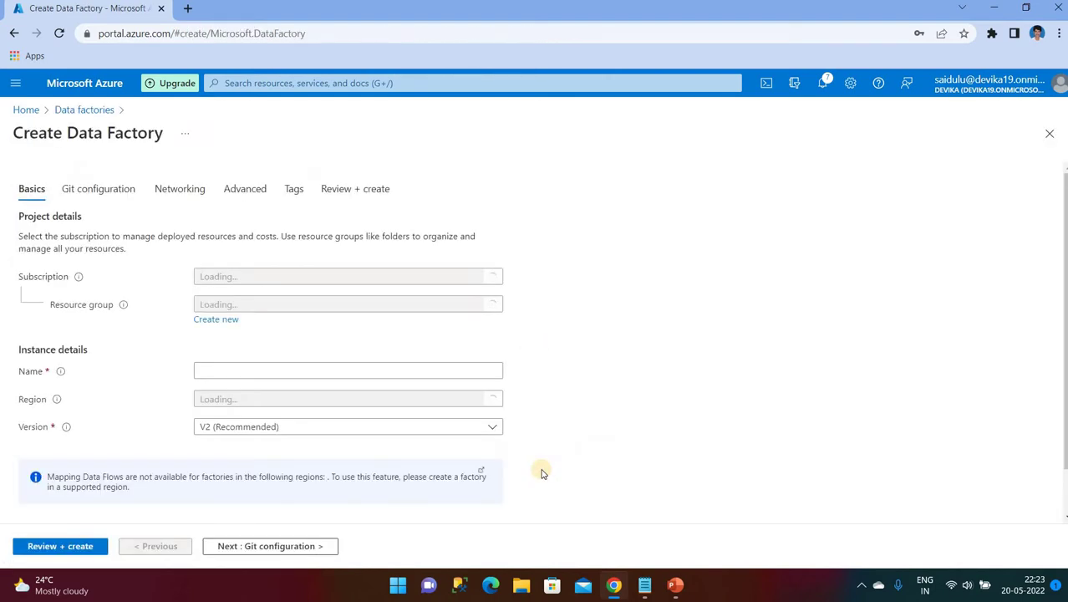
Step: Set the data factory's resource group to AZURE-RG, its name to demodatafactories19, and its region to Central India
{"action": "left_click", "coordinate": [231, 302]}
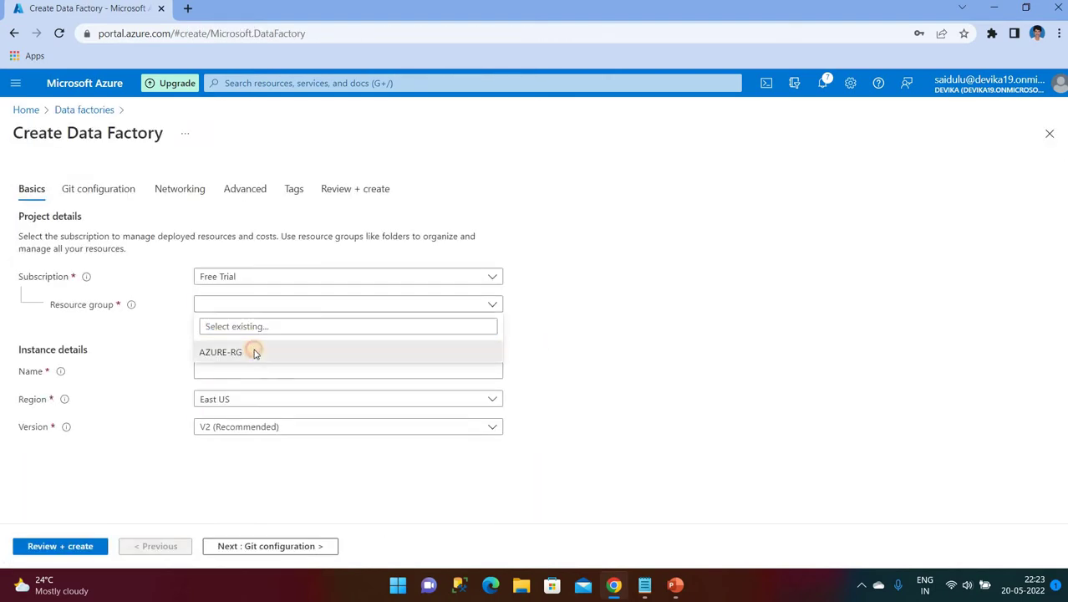
{"action": "left_click", "coordinate": [254, 349]}
{"action": "left_click", "coordinate": [226, 375]}
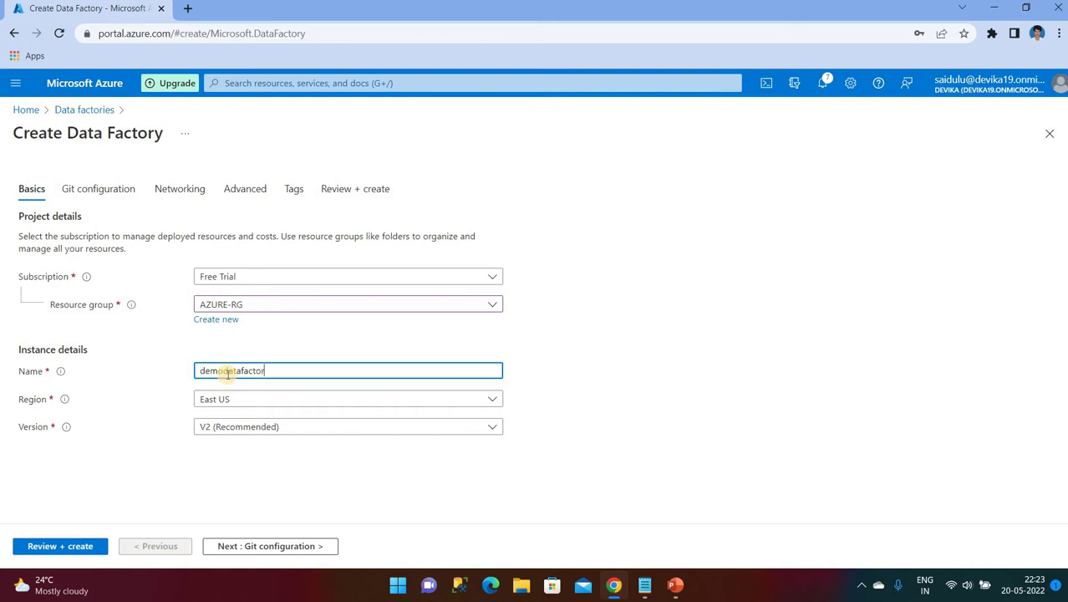
{"action": "left_click", "coordinate": [766, 325]}
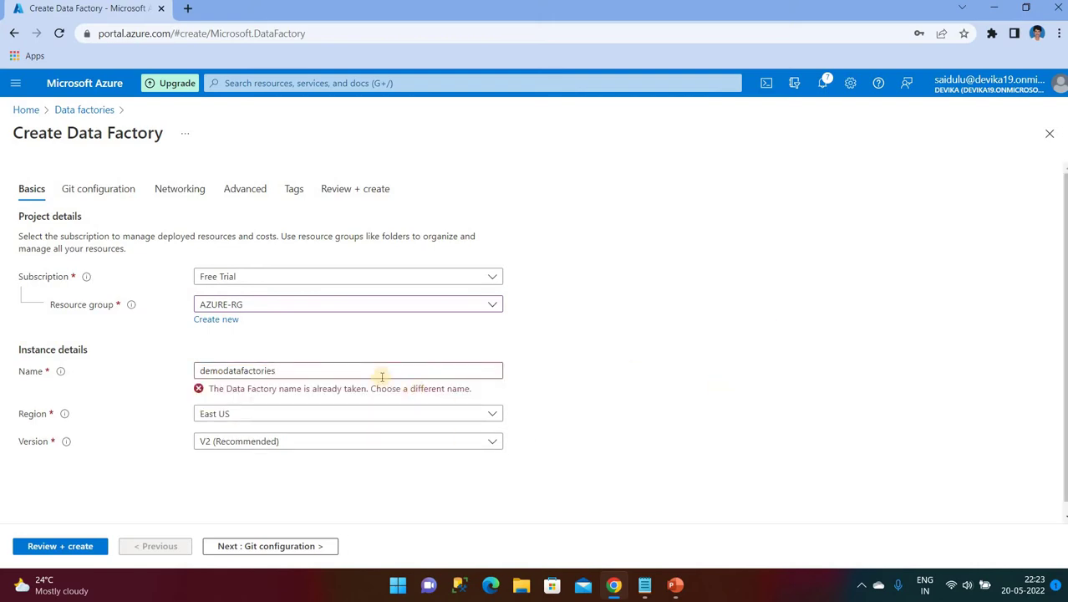
{"action": "left_click", "coordinate": [355, 367]}
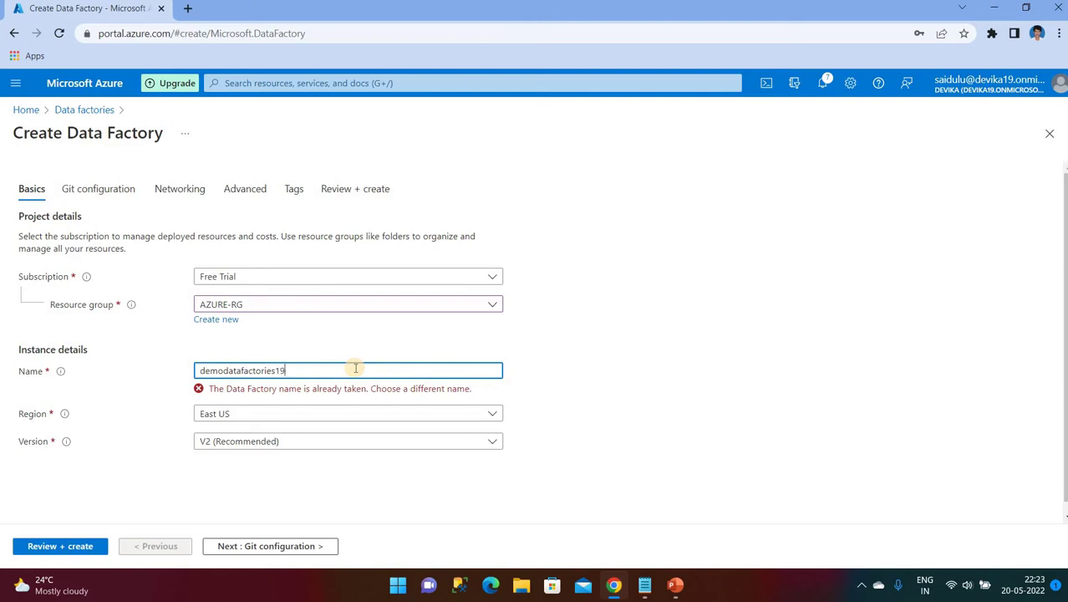
{"action": "left_click", "coordinate": [585, 346]}
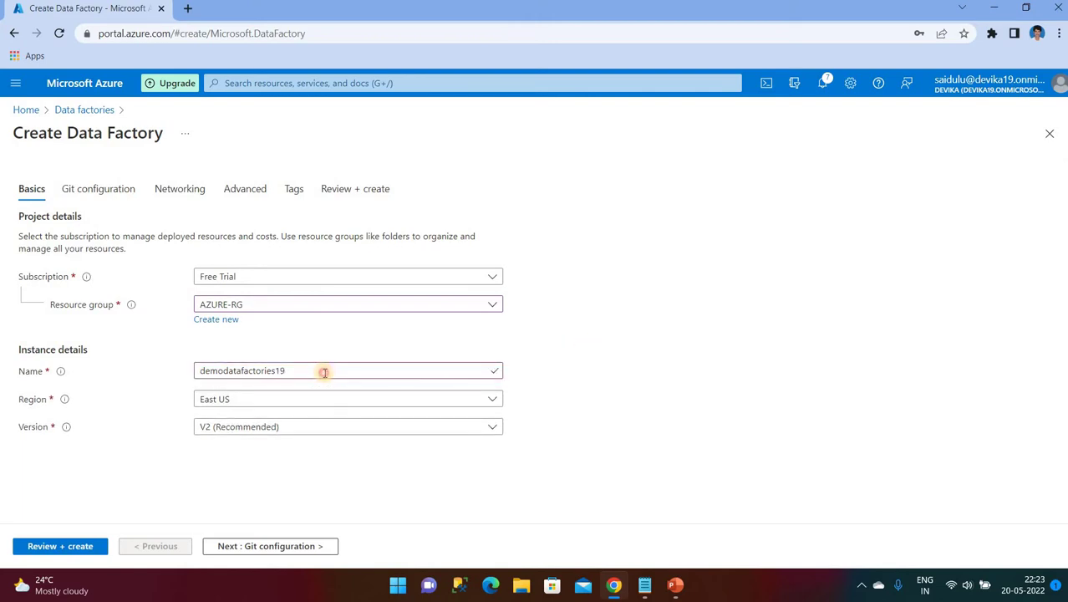
{"action": "left_click", "coordinate": [231, 398]}
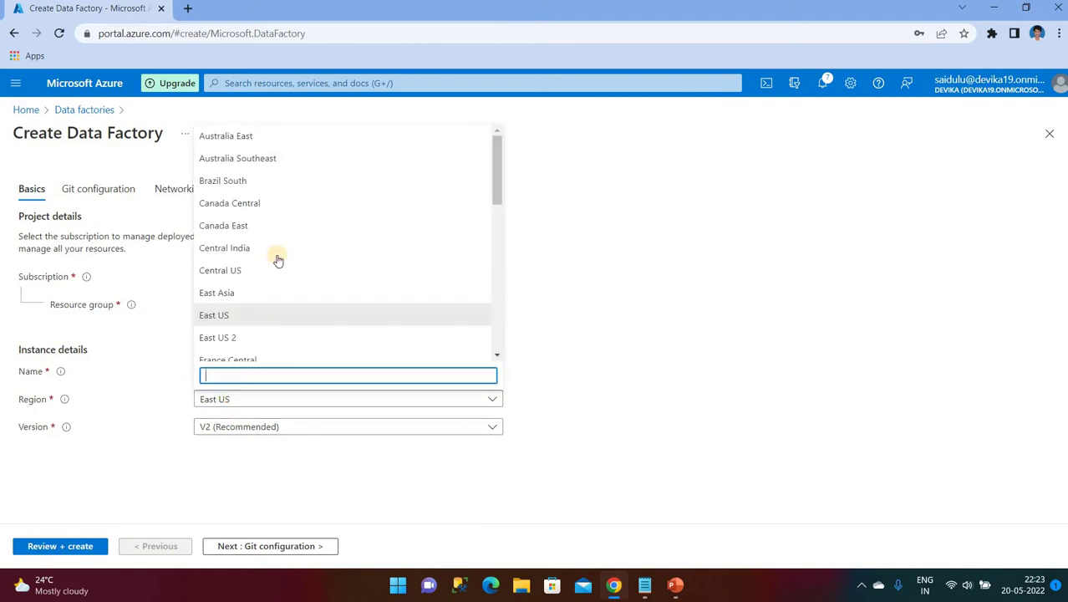
{"action": "left_click", "coordinate": [267, 249]}
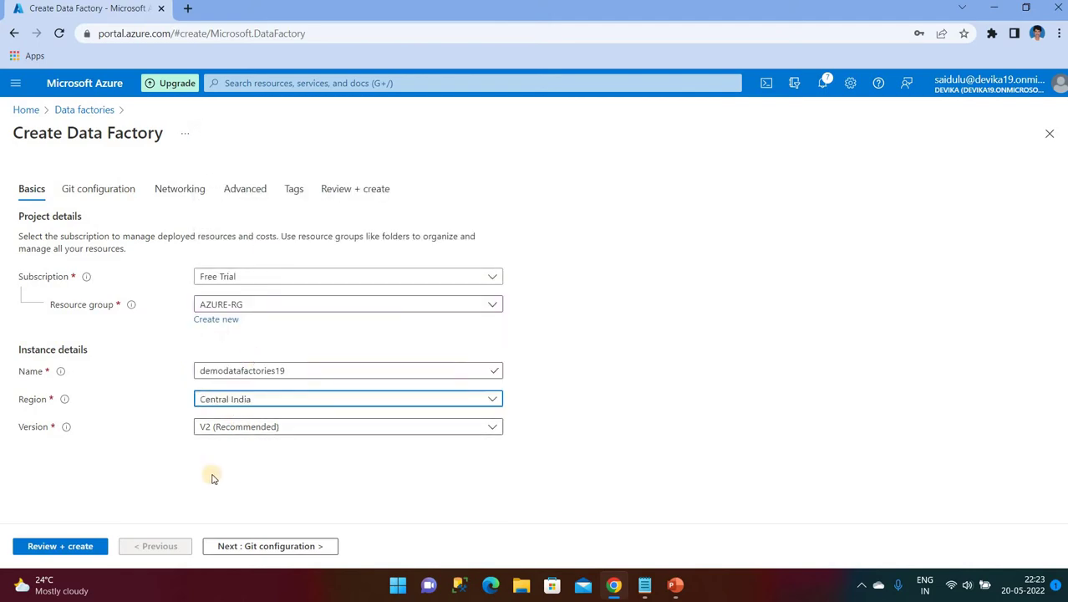
Step: Create the data factory with the default Configure Git later option, and open it in Azure Data Factory Studio
{"action": "left_click", "coordinate": [236, 553]}
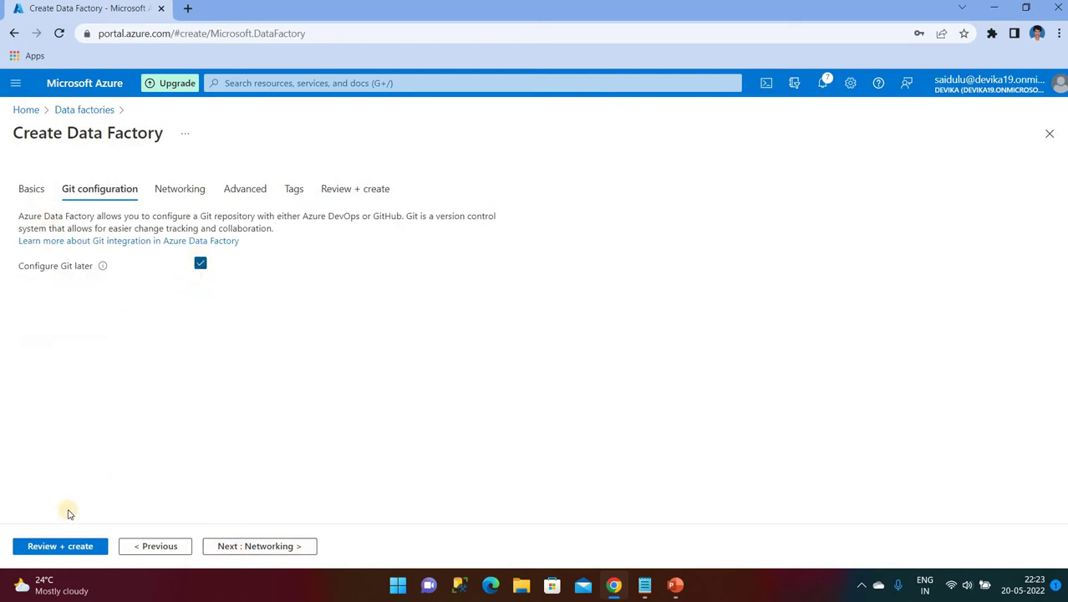
{"action": "left_click", "coordinate": [50, 548]}
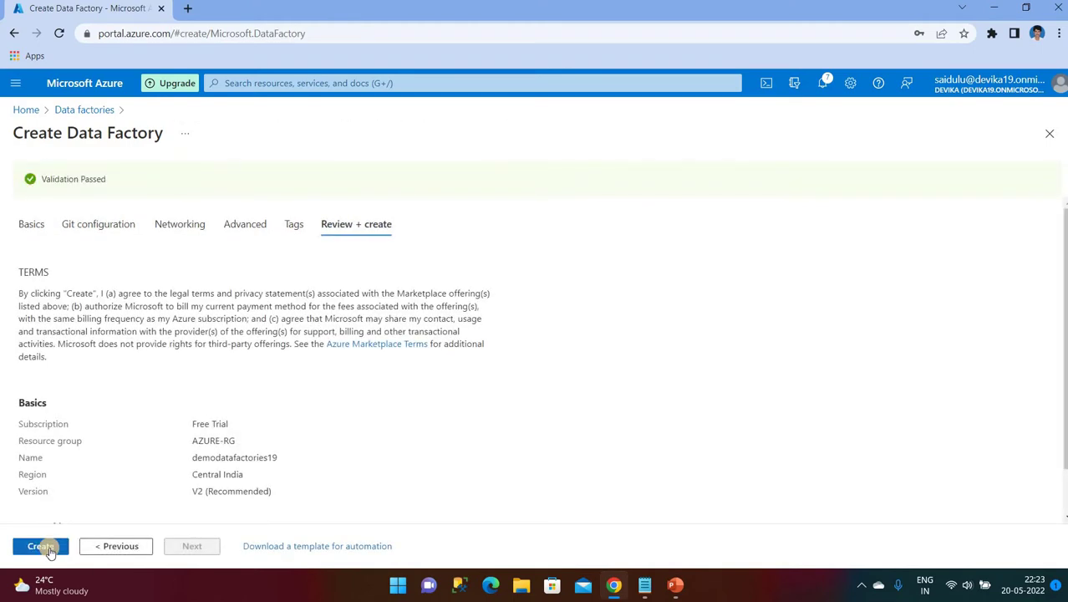
{"action": "left_click", "coordinate": [41, 545]}
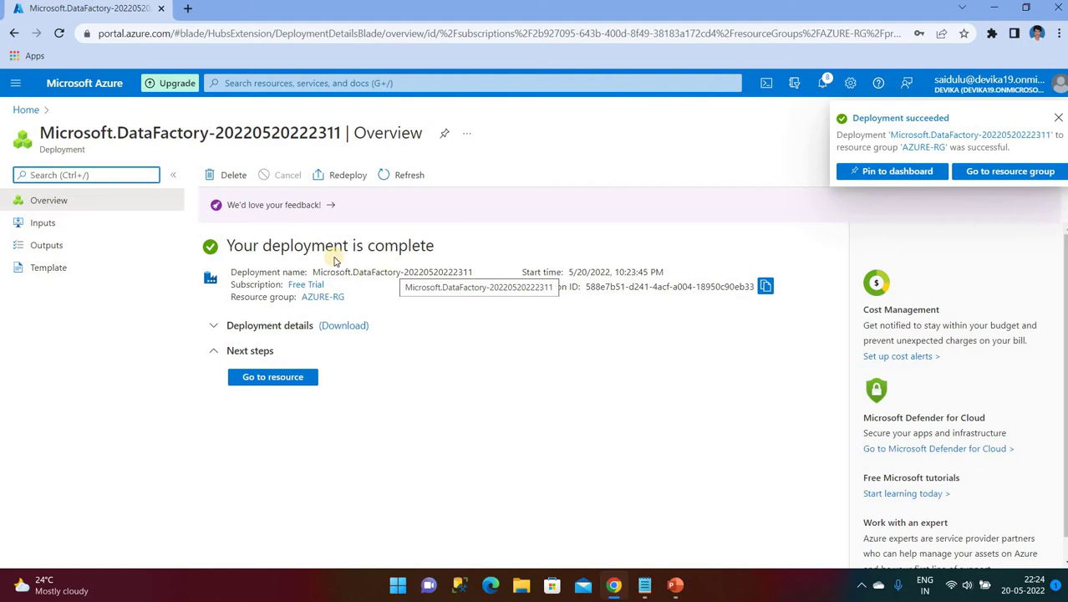
{"action": "left_click", "coordinate": [279, 376]}
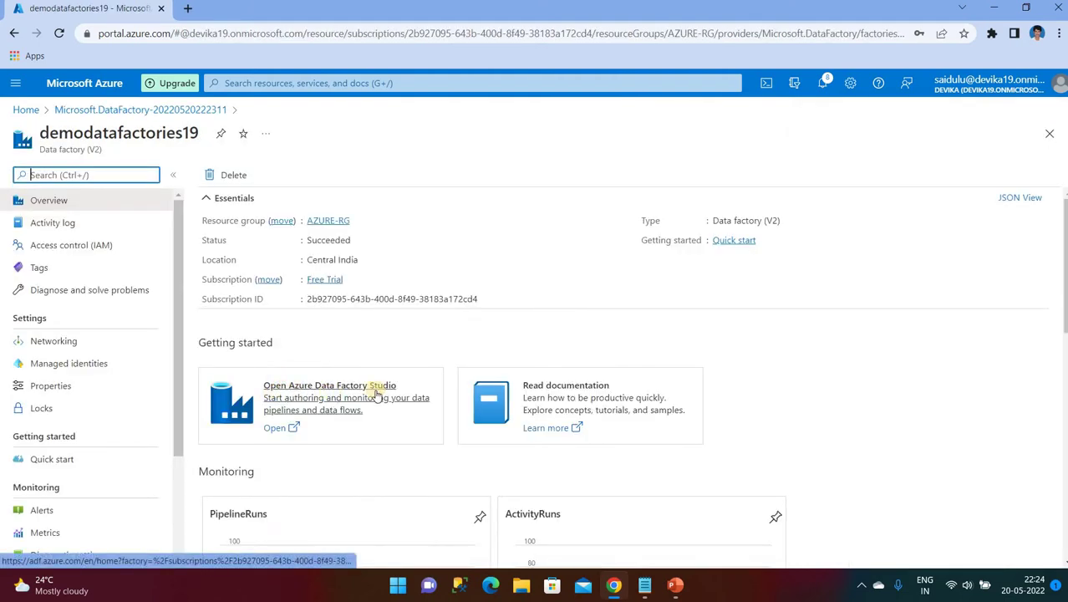
{"action": "left_click", "coordinate": [348, 393]}
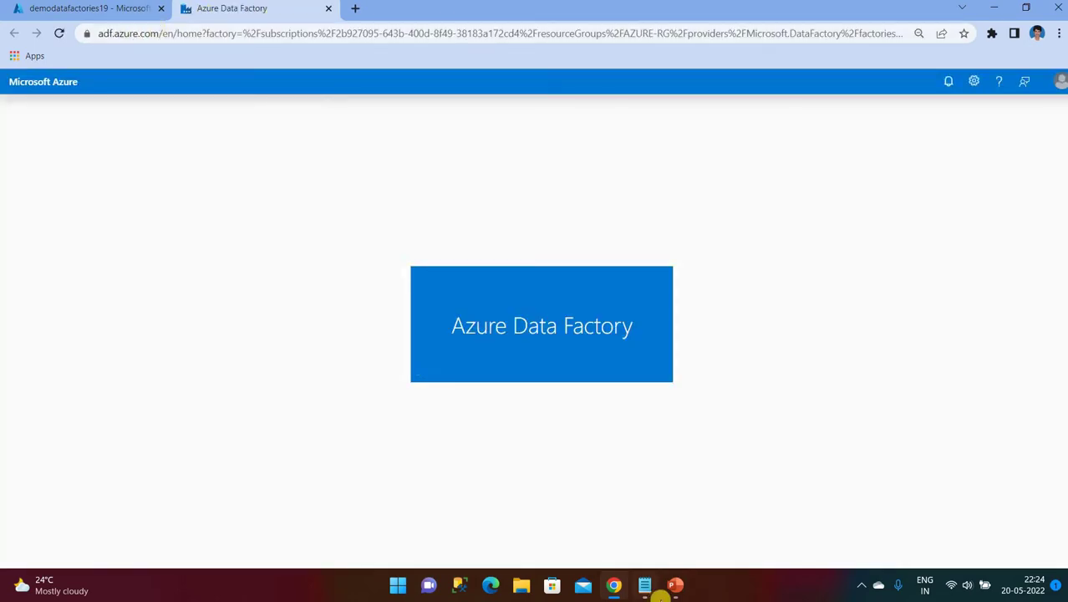
Step: Check the pipeline architecture slide in PowerPoint, and open the Linked services management page of demodatafactories19 in the browser
{"action": "left_click", "coordinate": [674, 592]}
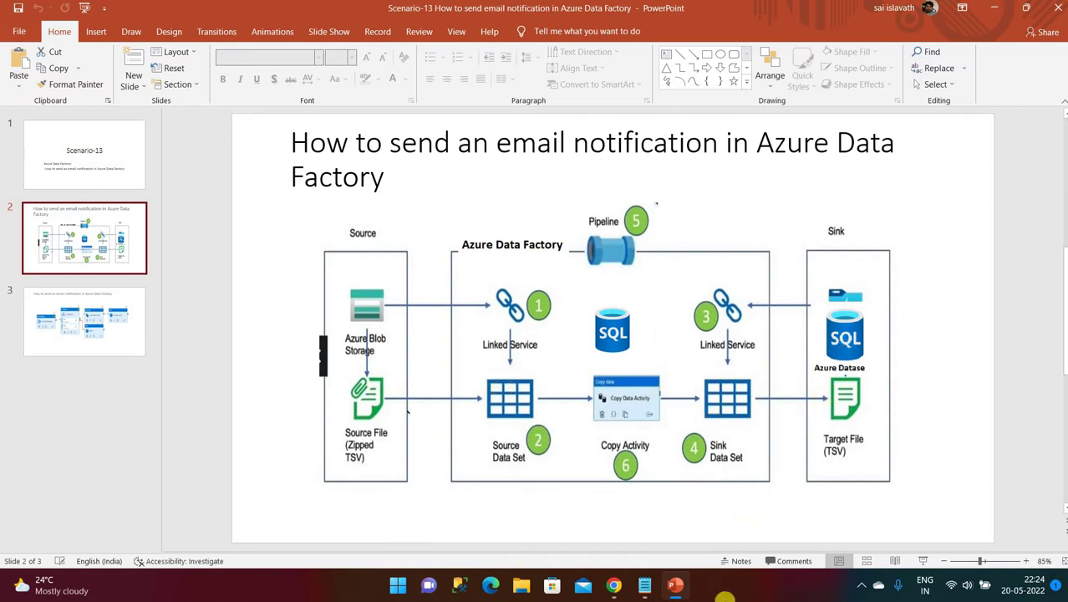
{"action": "left_click", "coordinate": [613, 585]}
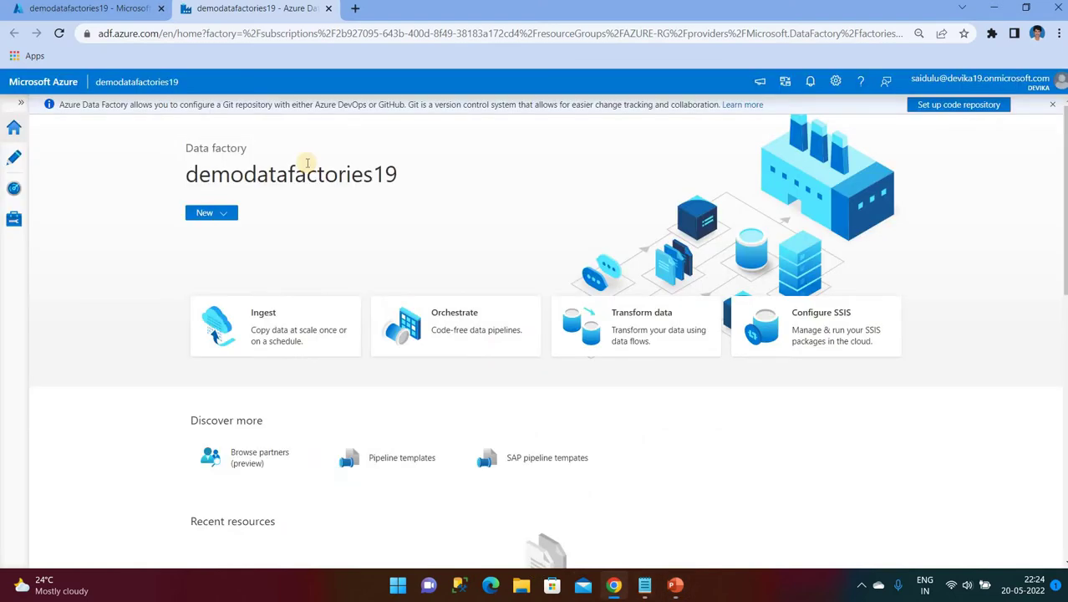
{"action": "left_click", "coordinate": [11, 219]}
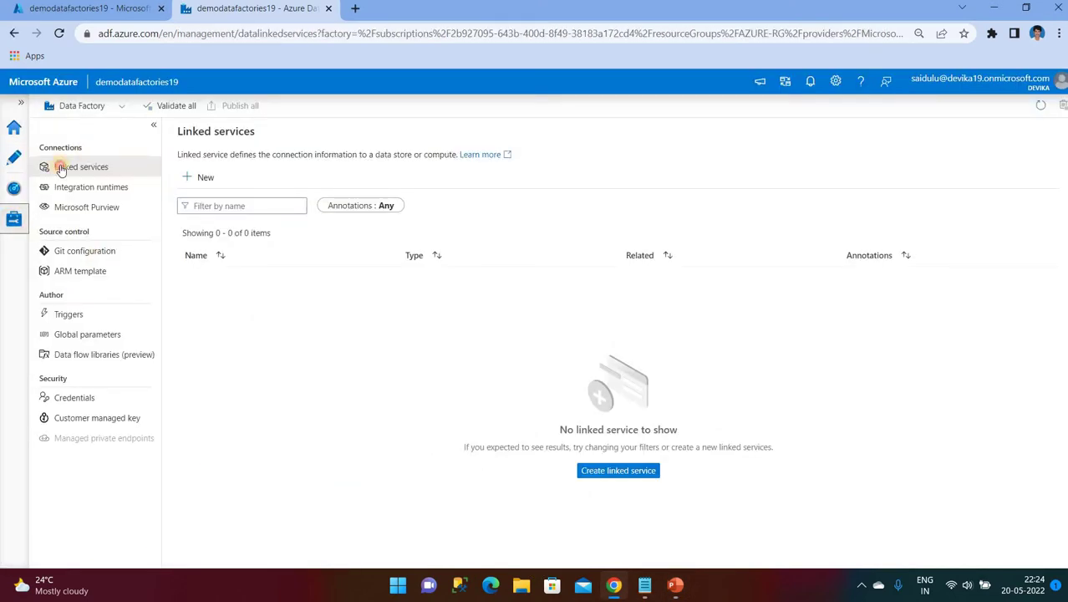
Step: Start a new linked service that uses the Azure Blob Storage data store
{"action": "left_click", "coordinate": [203, 178]}
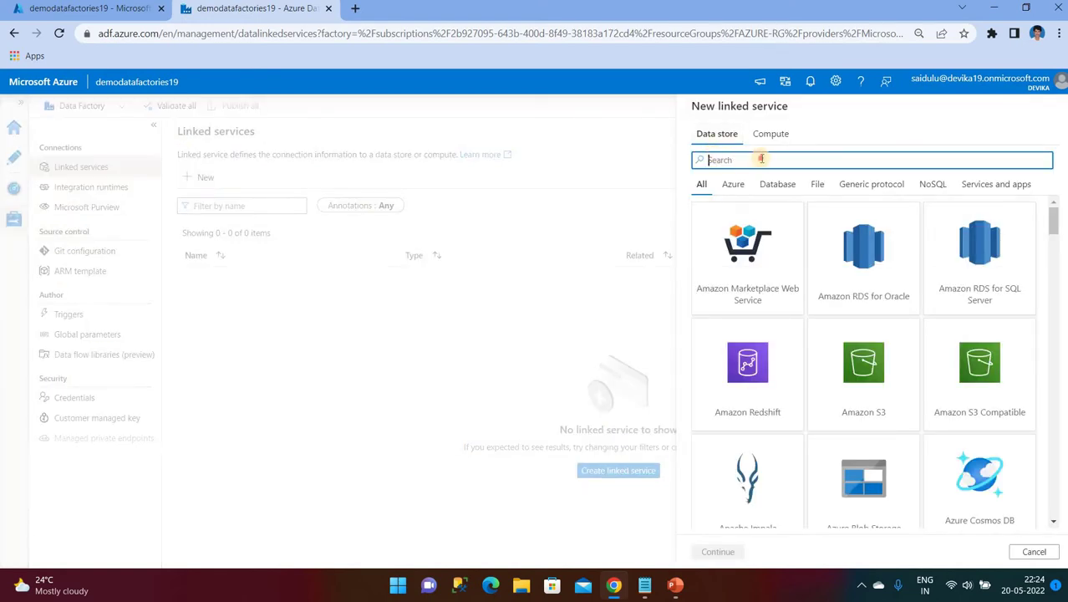
{"action": "type", "text": "blo"}
{"action": "left_click", "coordinate": [735, 247]}
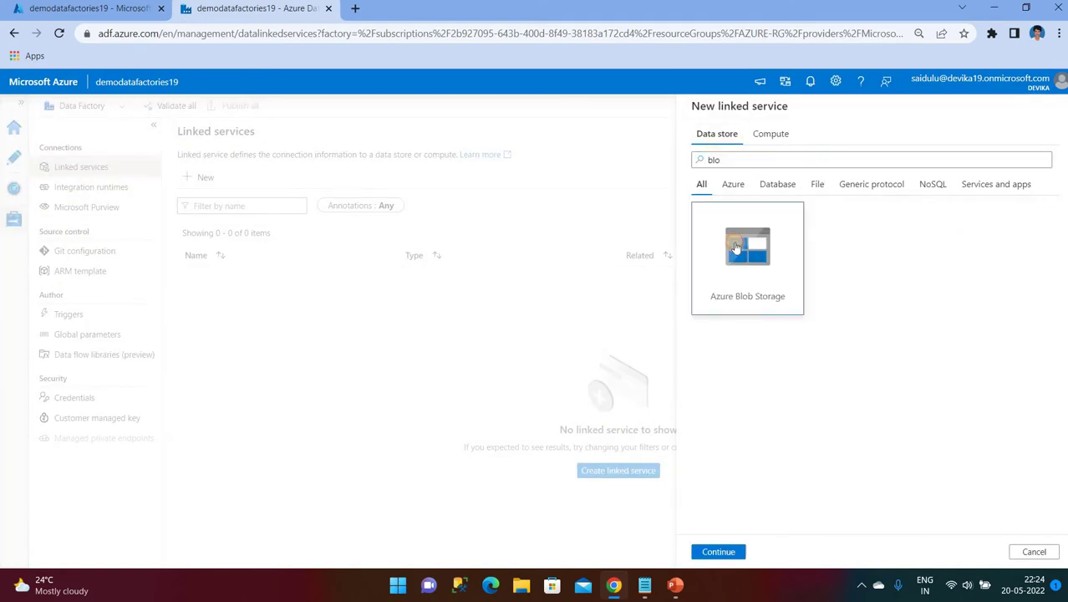
{"action": "left_click", "coordinate": [717, 552]}
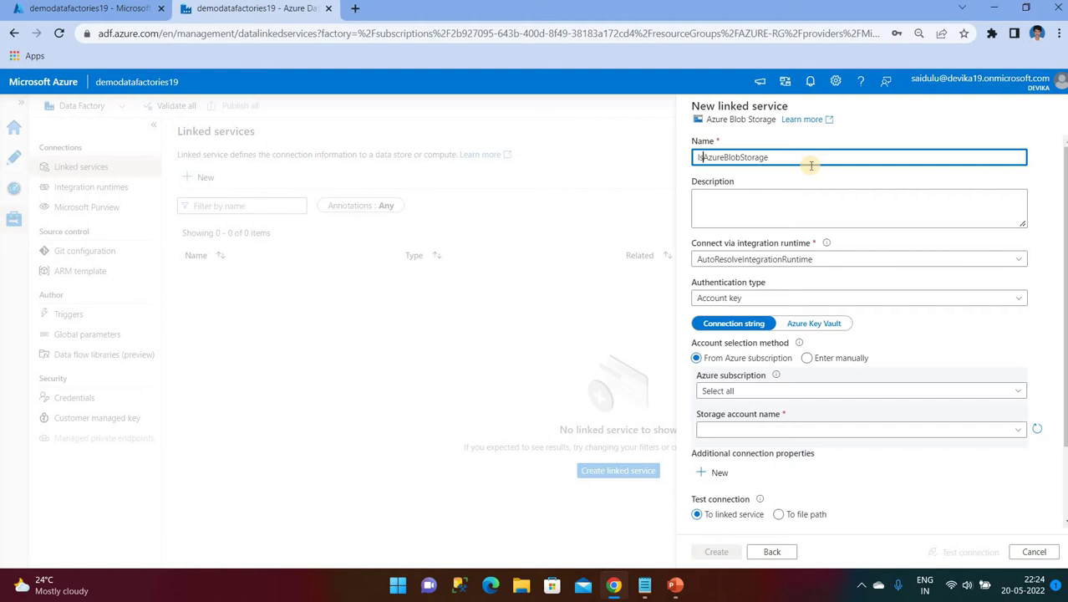
Step: Name the linked service ls_AzureBlobStorage, select the Free Trial subscription and storage account newdemoblobstorage, then test the connection and create it
{"action": "left_click", "coordinate": [751, 389]}
{"action": "left_click", "coordinate": [756, 430]}
{"action": "left_click", "coordinate": [755, 429]}
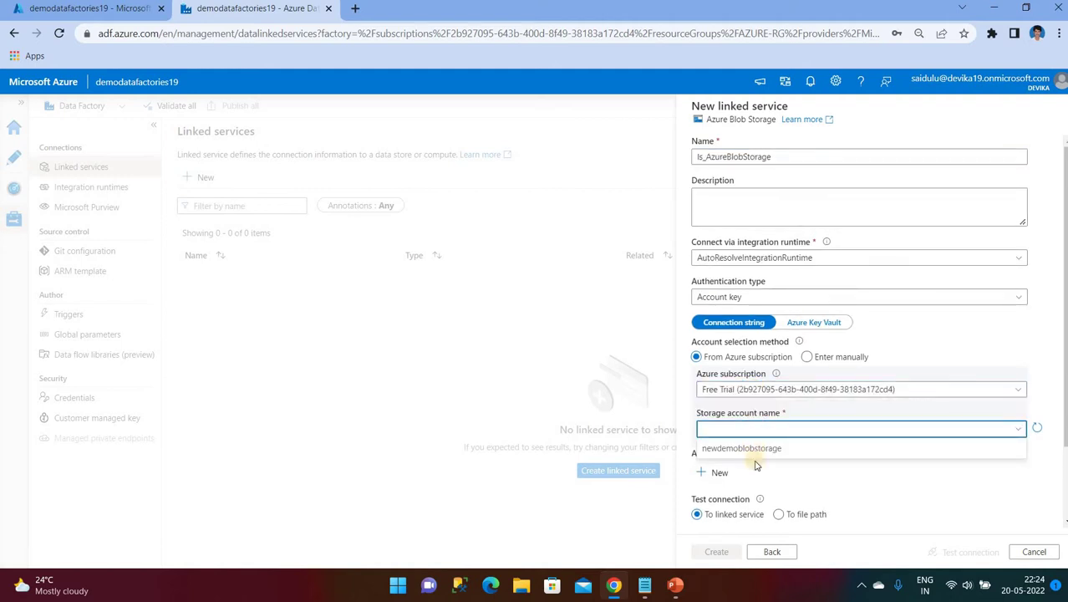
{"action": "left_click", "coordinate": [745, 445]}
{"action": "scroll", "coordinate": [827, 386], "scroll_direction": "down", "scroll_amount": 2}
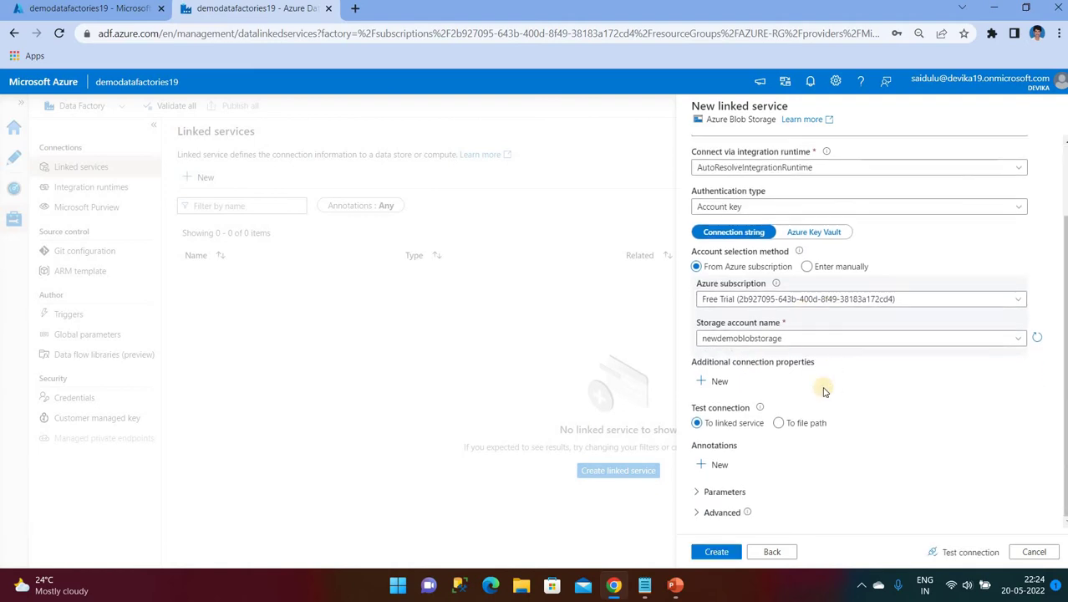
{"action": "left_click", "coordinate": [962, 556]}
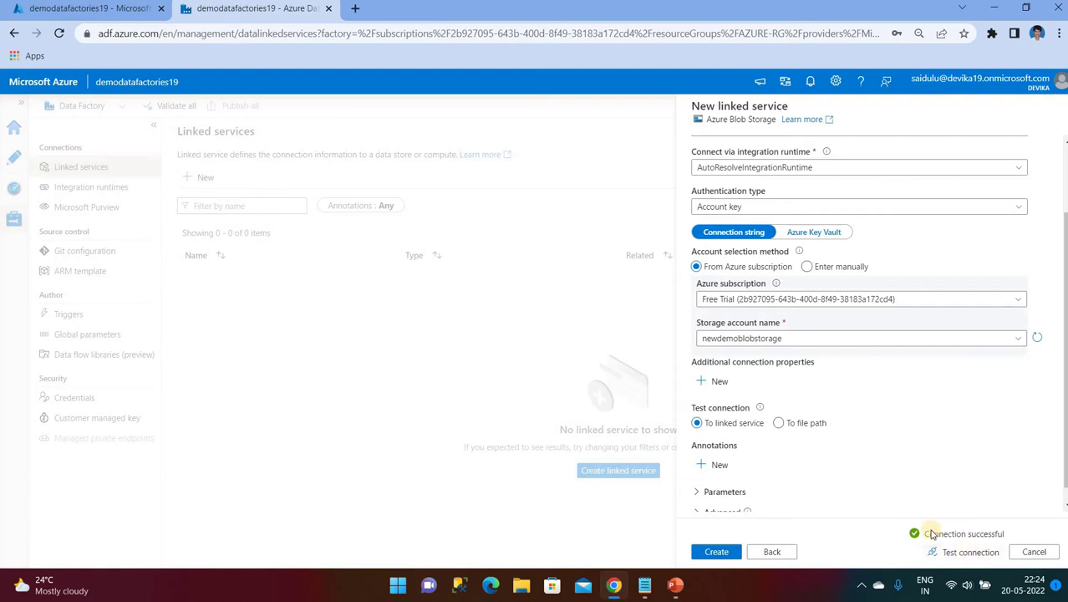
{"action": "left_click", "coordinate": [723, 554]}
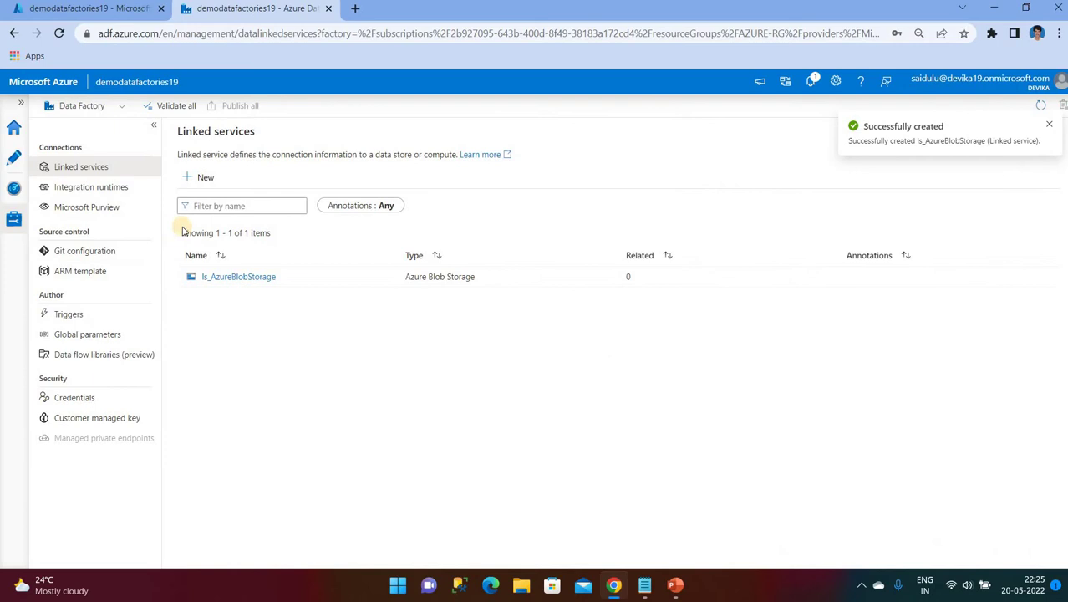
Step: Start another linked service that uses the Azure SQL Database data store
{"action": "left_click", "coordinate": [194, 177]}
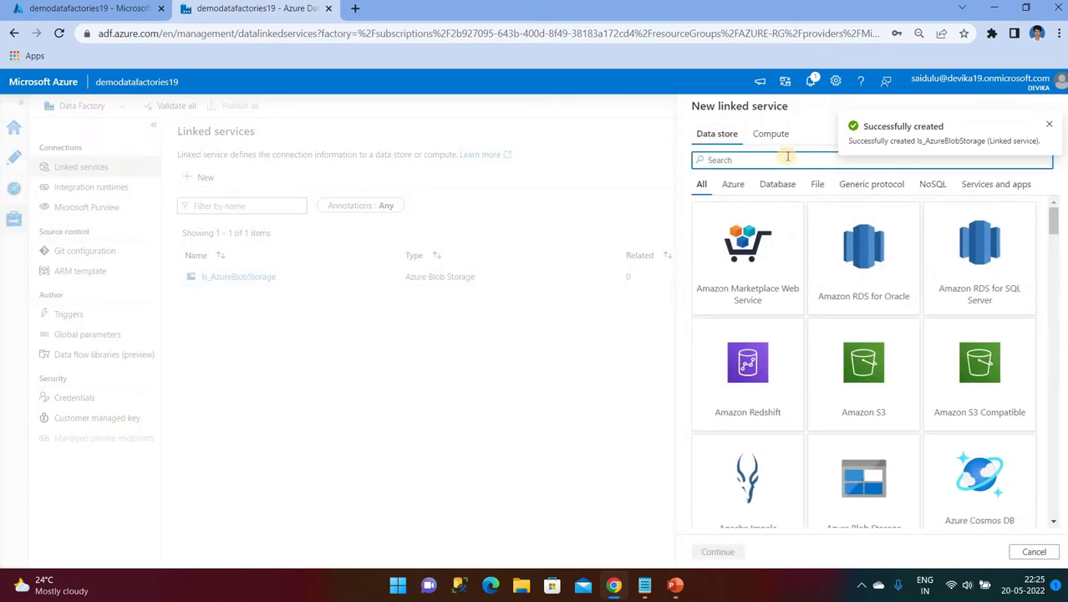
{"action": "left_click", "coordinate": [780, 161]}
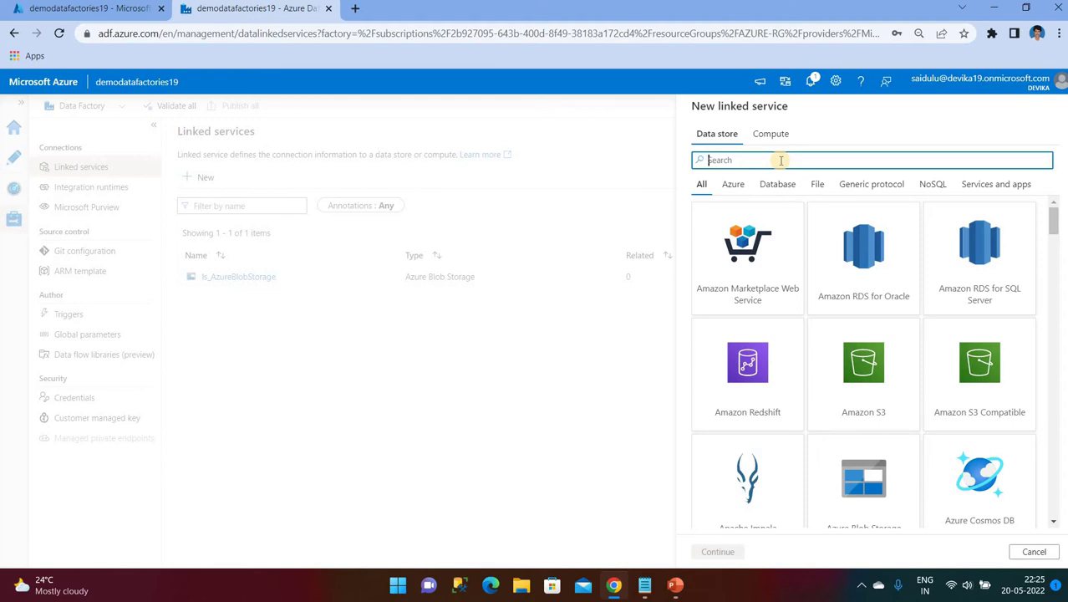
{"action": "type", "text": "azure"}
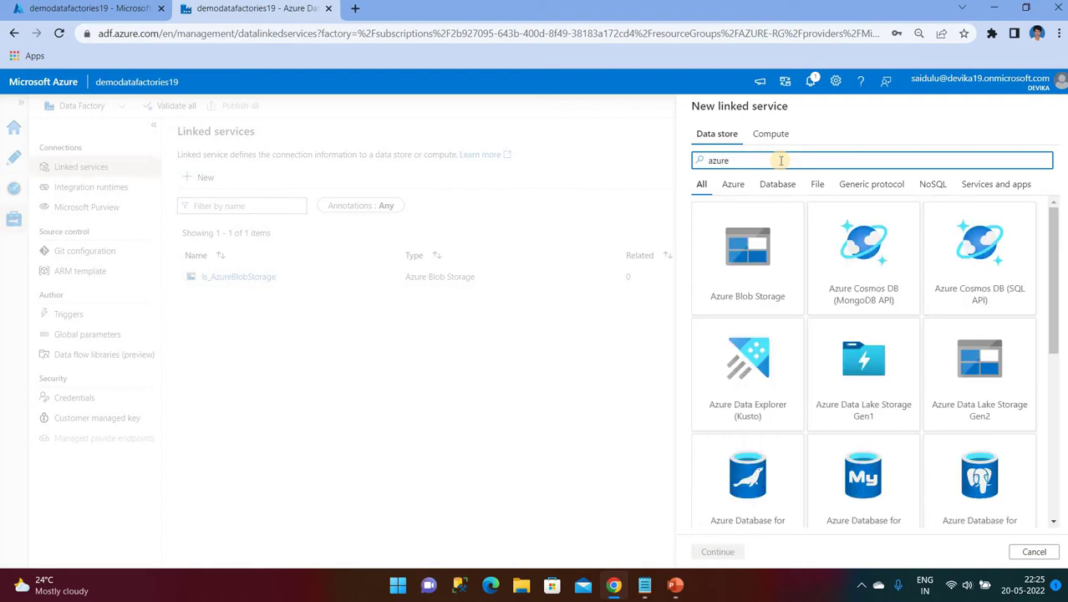
{"action": "type", "text": " s"}
{"action": "double_click", "coordinate": [746, 280]}
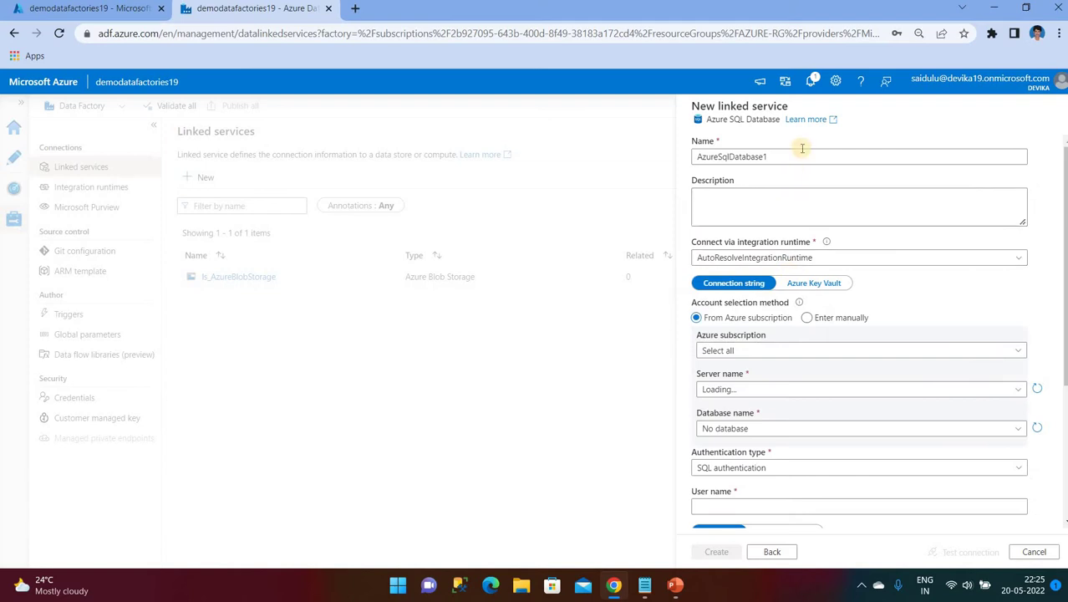
Step: Name the linked service ls_AzureSqlDatabase and select the Free Trial subscription, server demosqlserver19 and database demodatabase
{"action": "left_click", "coordinate": [801, 156]}
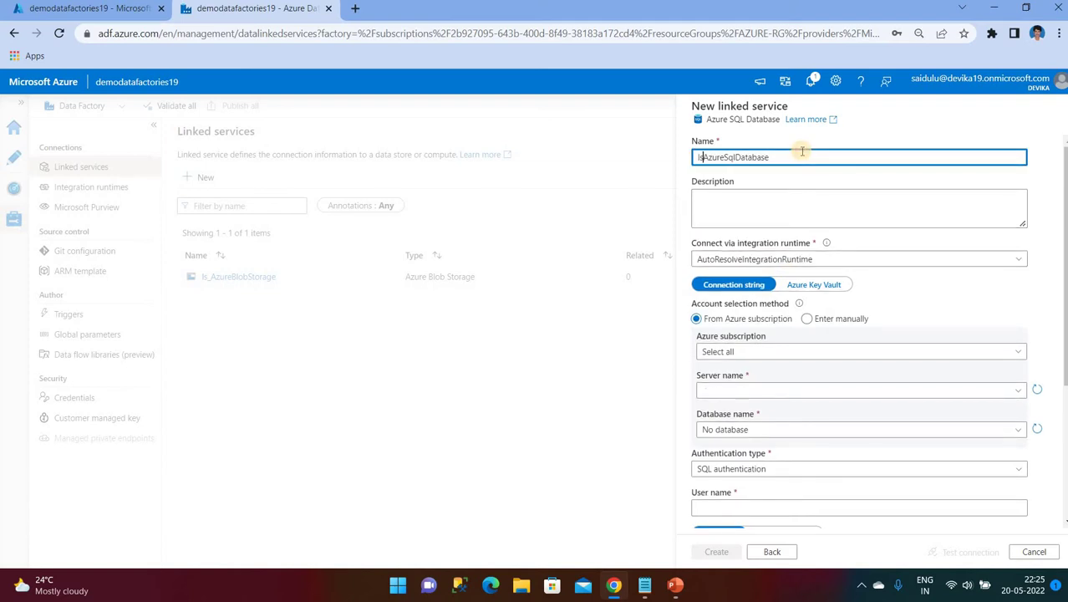
{"action": "type", "text": "_"}
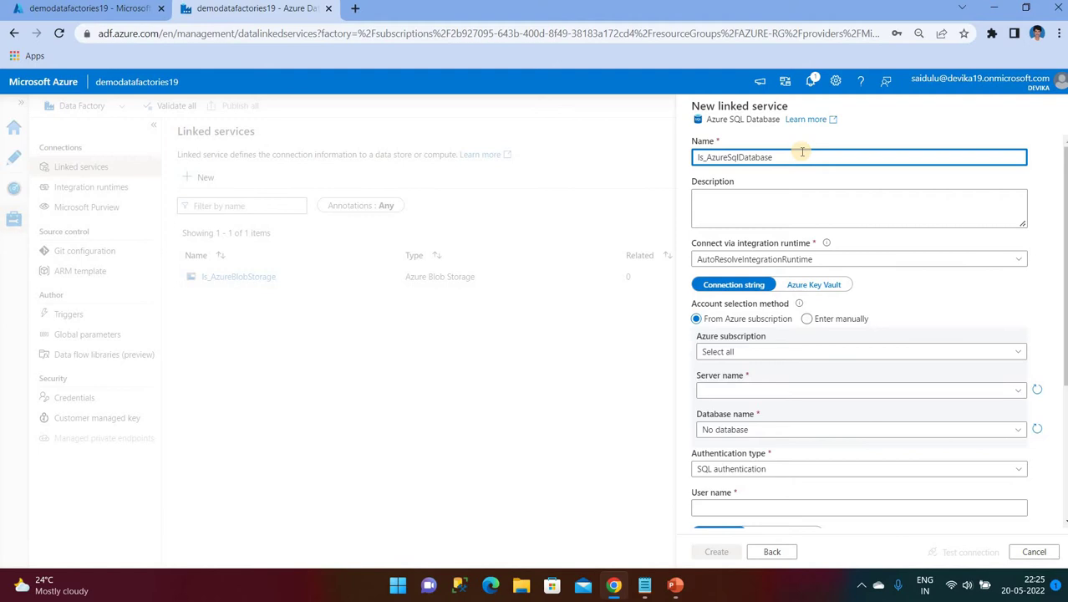
{"action": "left_click", "coordinate": [749, 352]}
{"action": "left_click", "coordinate": [762, 390]}
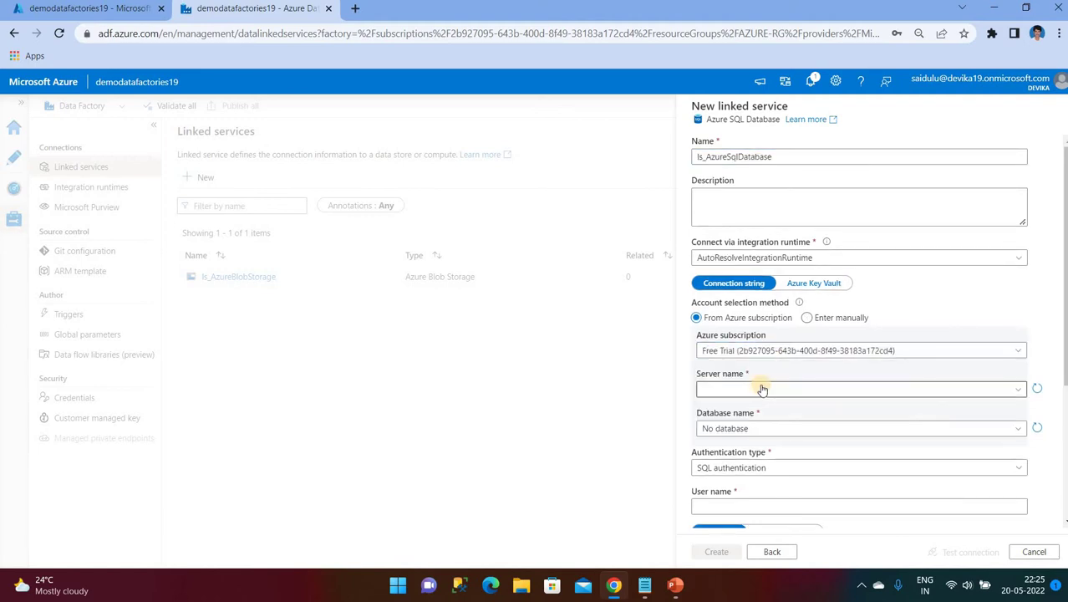
{"action": "left_click", "coordinate": [762, 387]}
{"action": "left_click", "coordinate": [762, 409]}
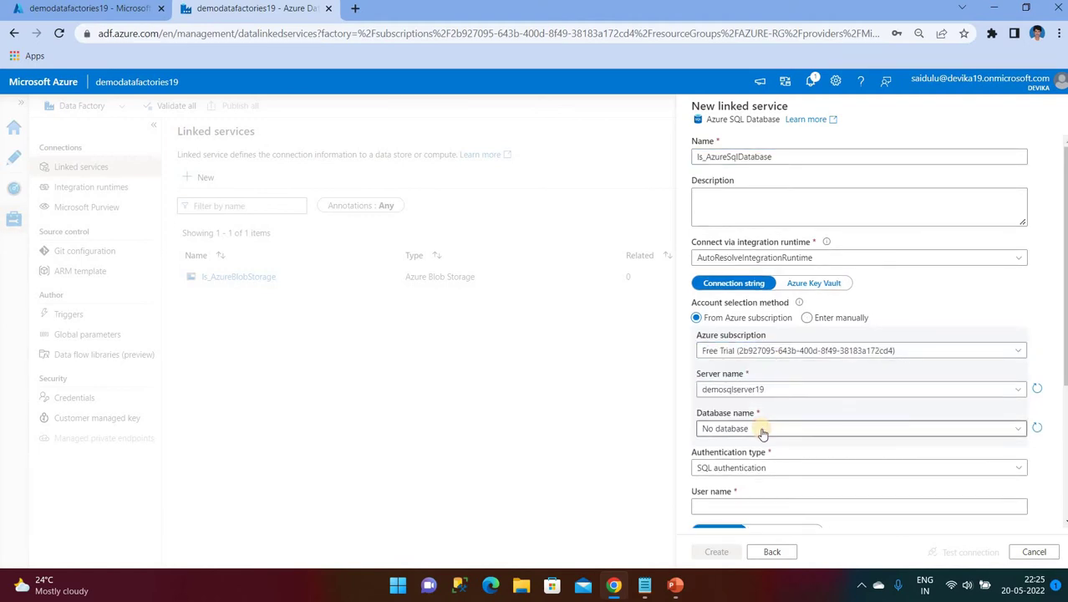
{"action": "left_click", "coordinate": [760, 429]}
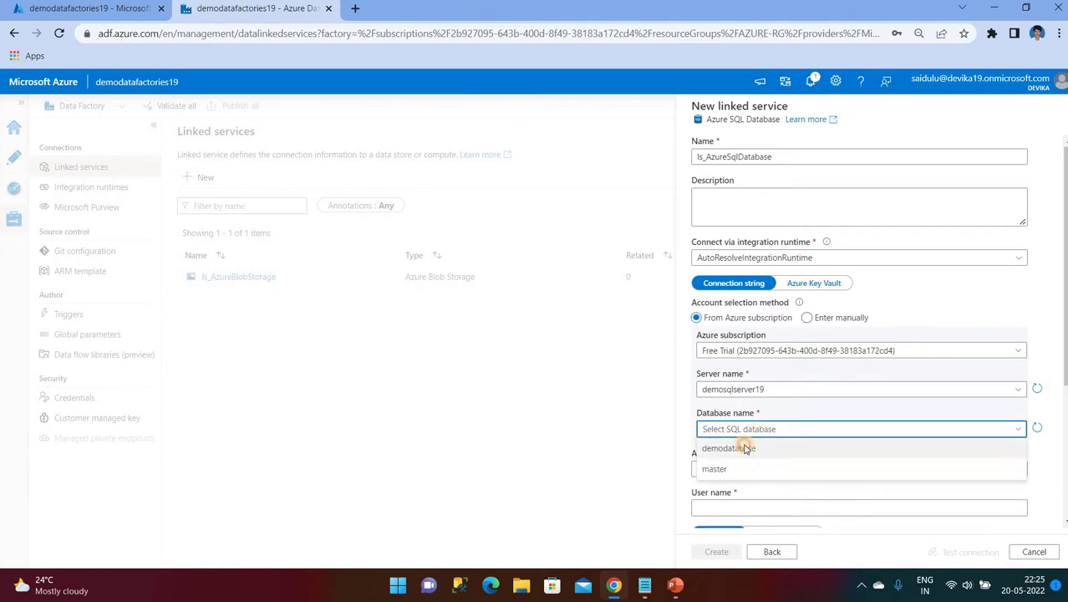
{"action": "left_click", "coordinate": [744, 447]}
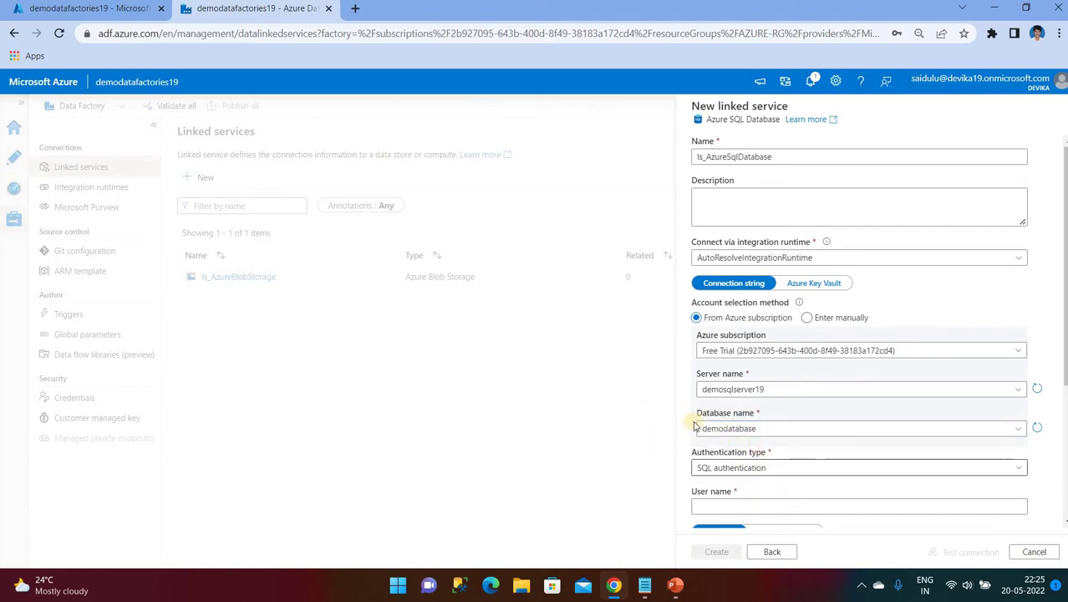
Step: Enter the SQL authentication user name and password, test the connection, and create the Azure SQL Database linked service
{"action": "scroll", "coordinate": [788, 396], "scroll_direction": "down", "scroll_amount": 2}
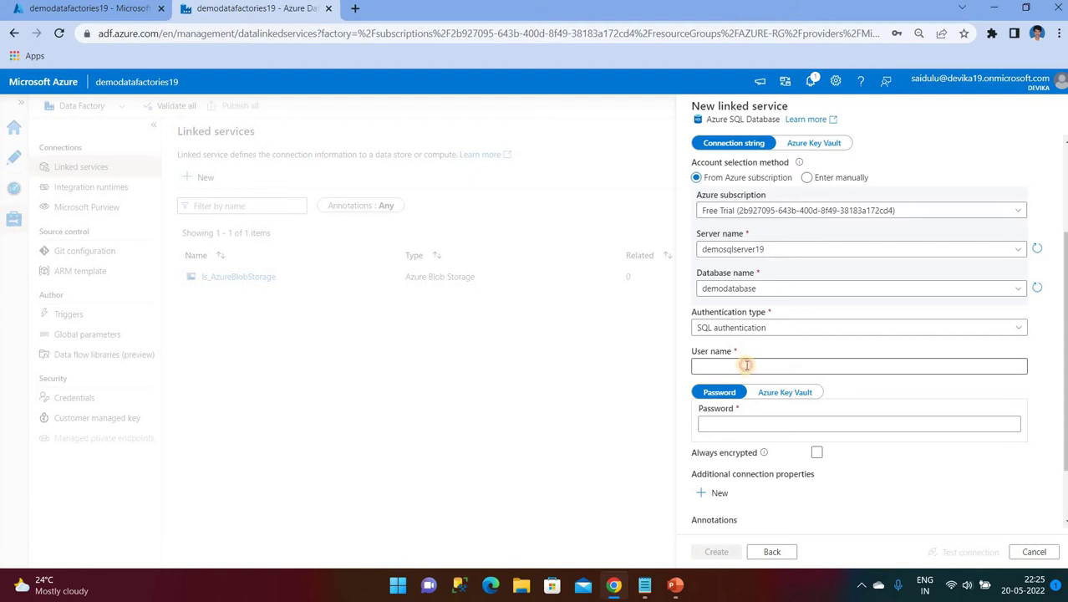
{"action": "left_click", "coordinate": [746, 365]}
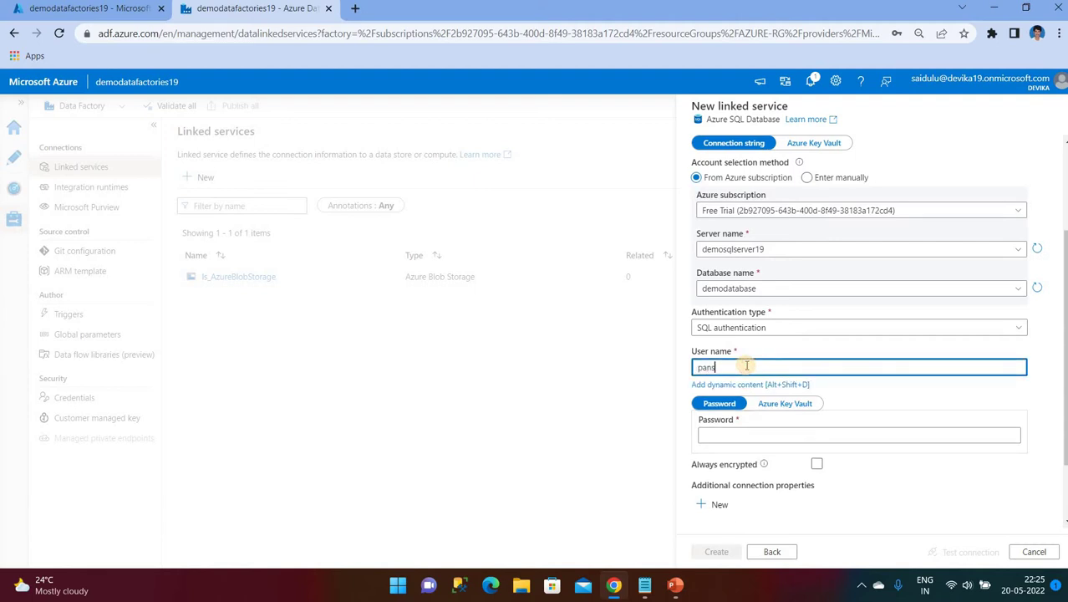
{"action": "left_click", "coordinate": [731, 432]}
{"action": "type", "text": "•••"}
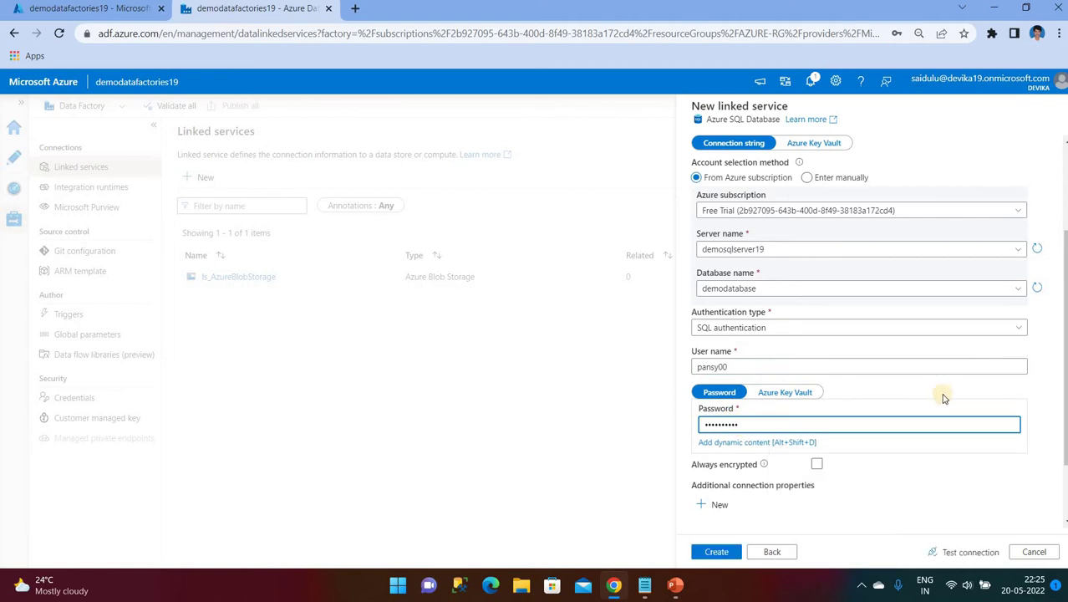
{"action": "scroll", "coordinate": [924, 458], "scroll_direction": "down", "scroll_amount": 1}
{"action": "left_click", "coordinate": [956, 558]}
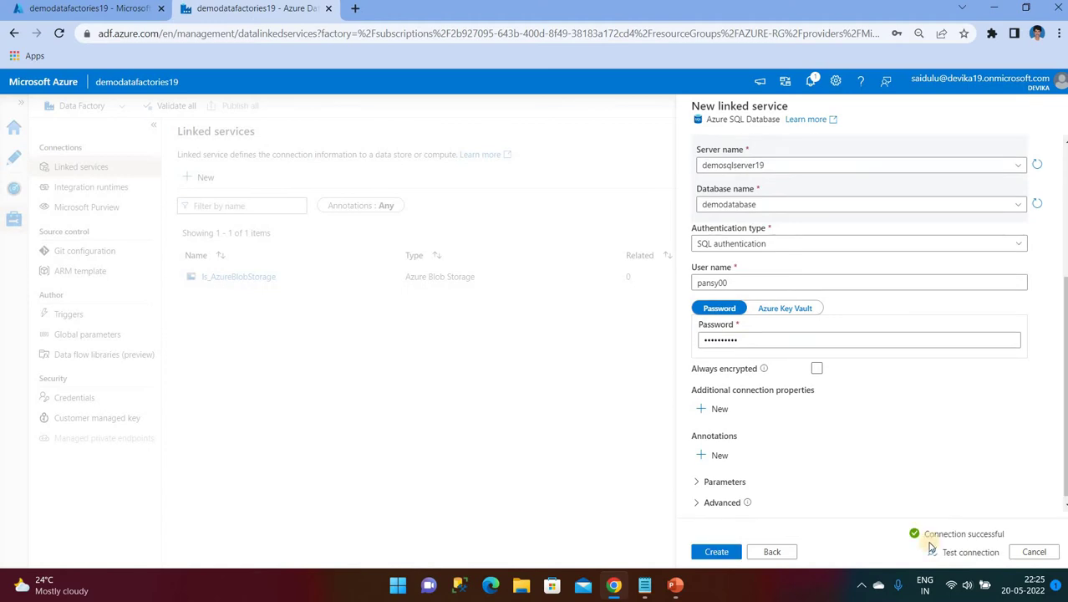
{"action": "left_click", "coordinate": [716, 552]}
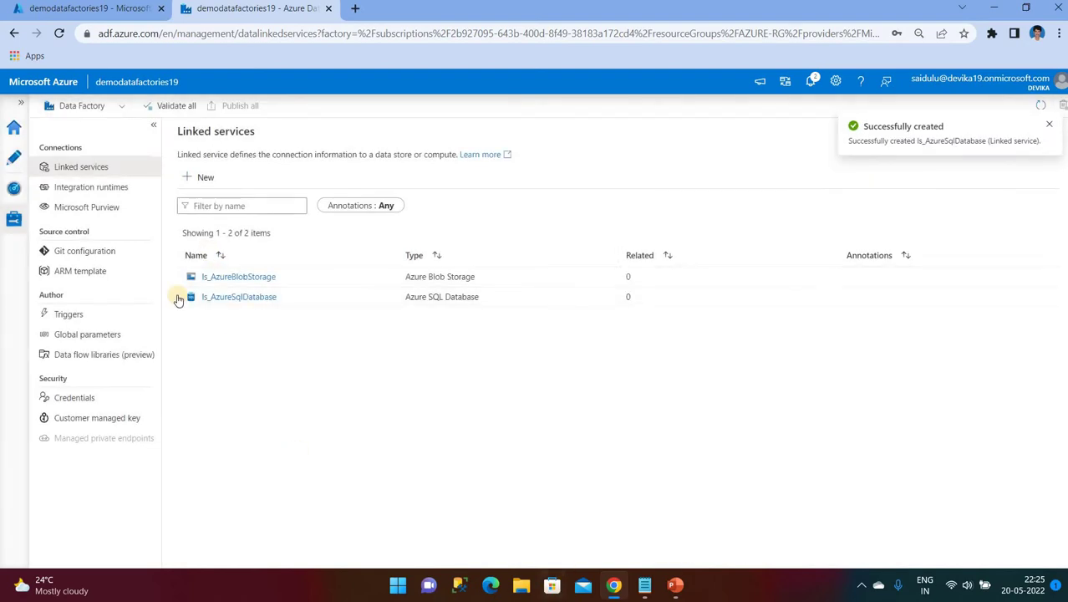
Step: Check the pipeline architecture slide in PowerPoint, and start a new dataset on the data factory's authoring page in the browser
{"action": "left_click", "coordinate": [673, 583]}
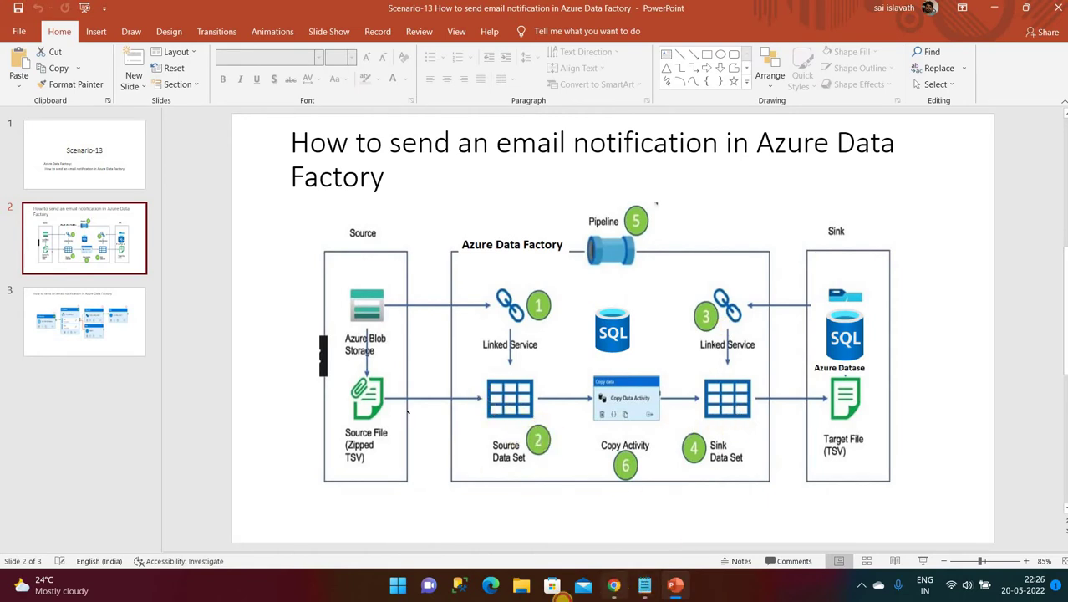
{"action": "left_click", "coordinate": [613, 585]}
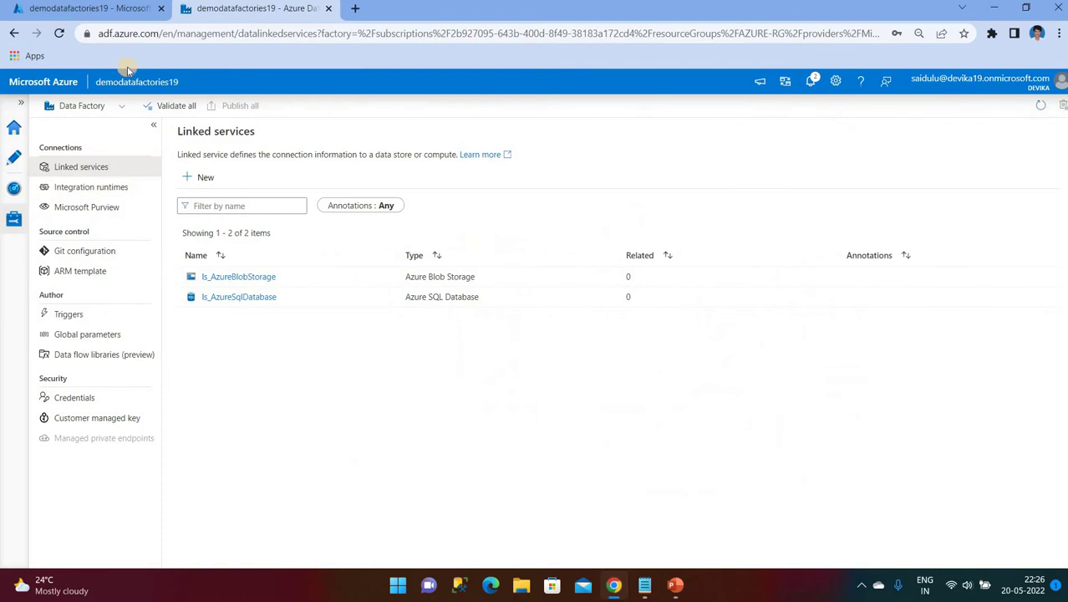
{"action": "left_click", "coordinate": [14, 158]}
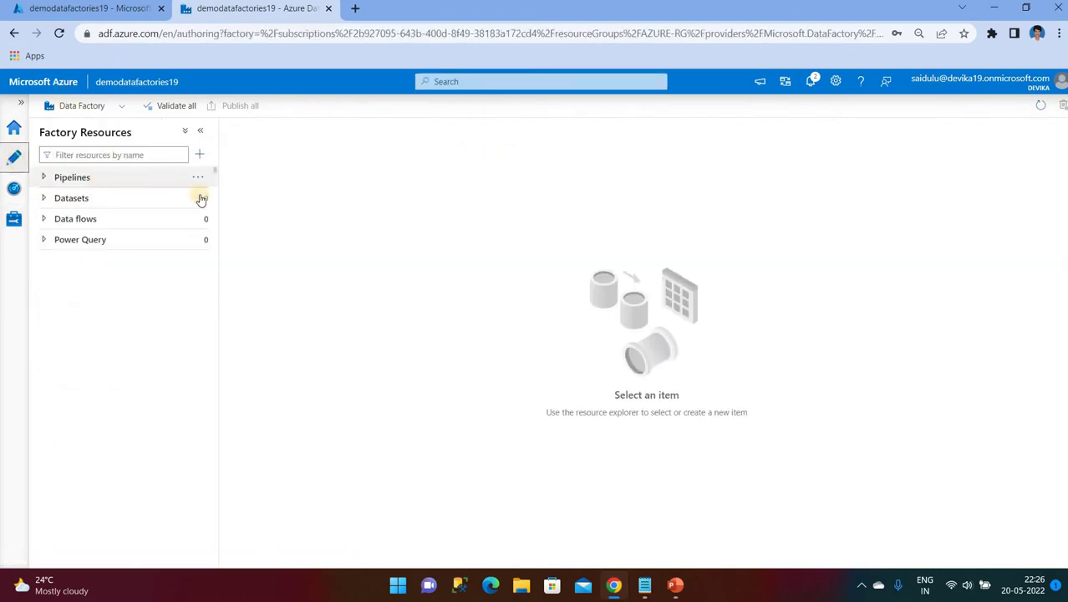
{"action": "left_click", "coordinate": [199, 198]}
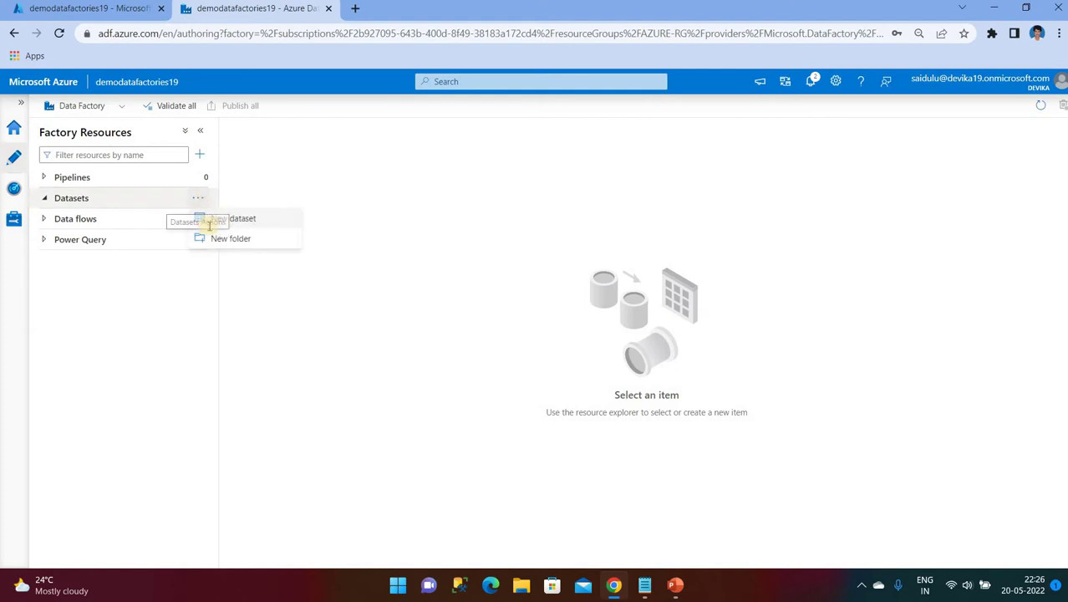
{"action": "left_click", "coordinate": [231, 220]}
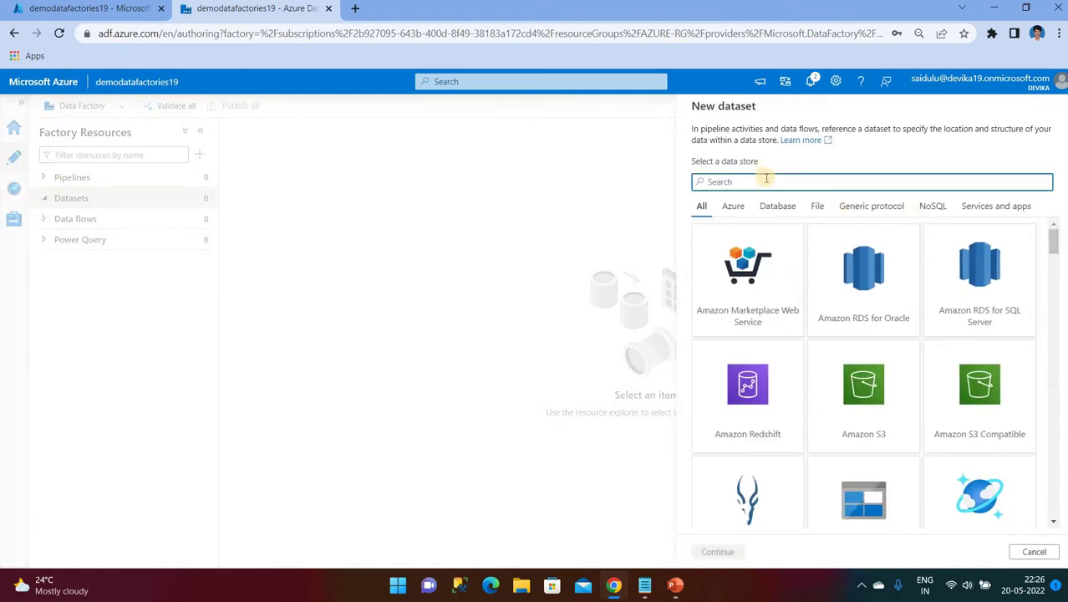
Step: Choose Azure Blob Storage as the new dataset's data store and DelimitedText as its format
{"action": "left_click", "coordinate": [860, 504]}
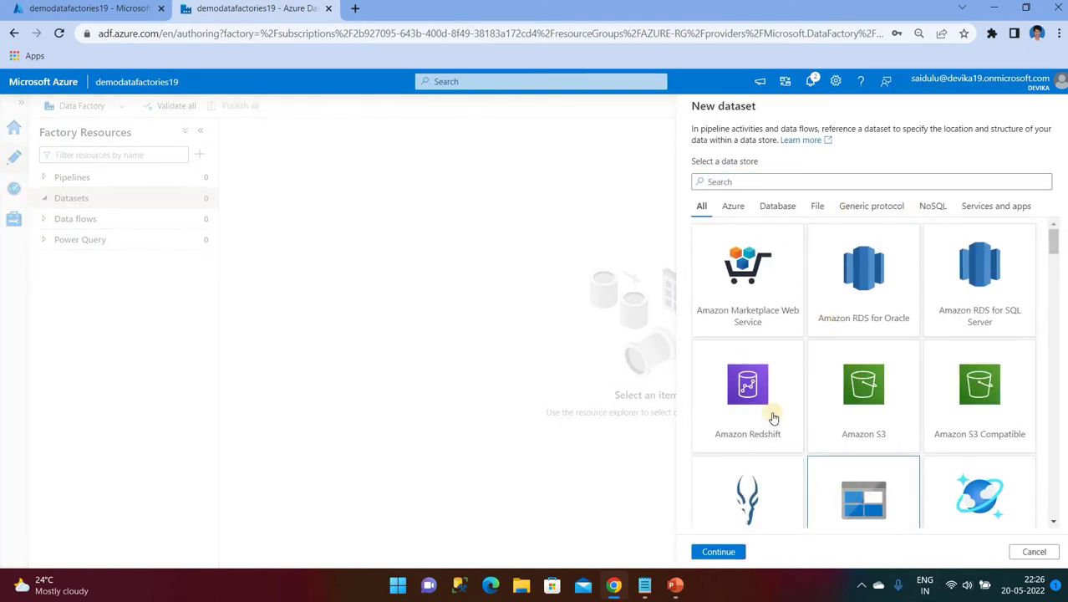
{"action": "scroll", "coordinate": [794, 404], "scroll_direction": "down", "scroll_amount": 1}
{"action": "scroll", "coordinate": [796, 405], "scroll_direction": "down", "scroll_amount": 2}
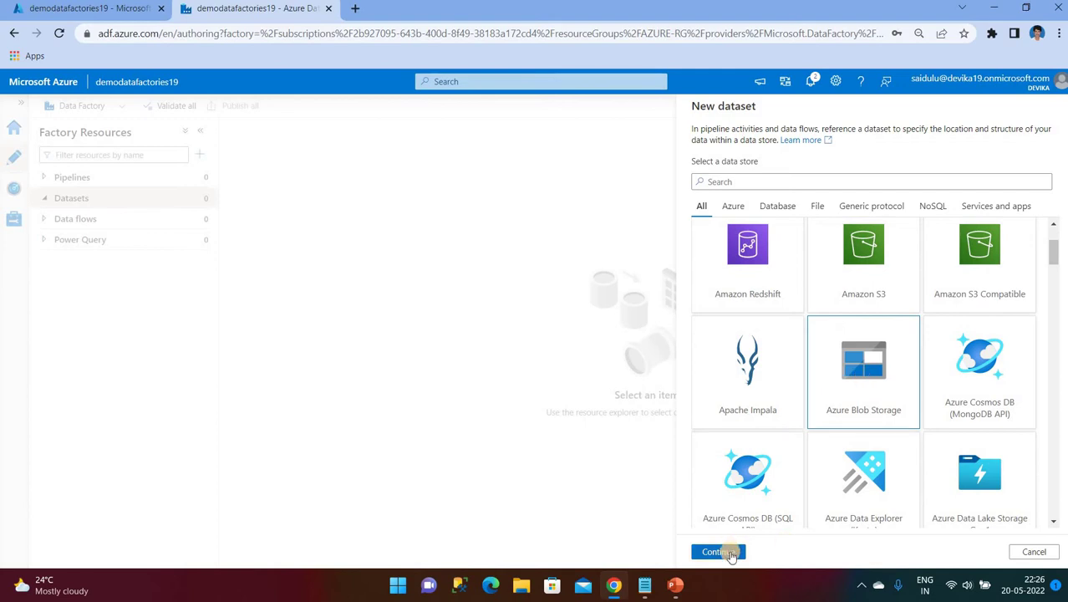
{"action": "left_click", "coordinate": [730, 554]}
{"action": "left_click", "coordinate": [961, 215]}
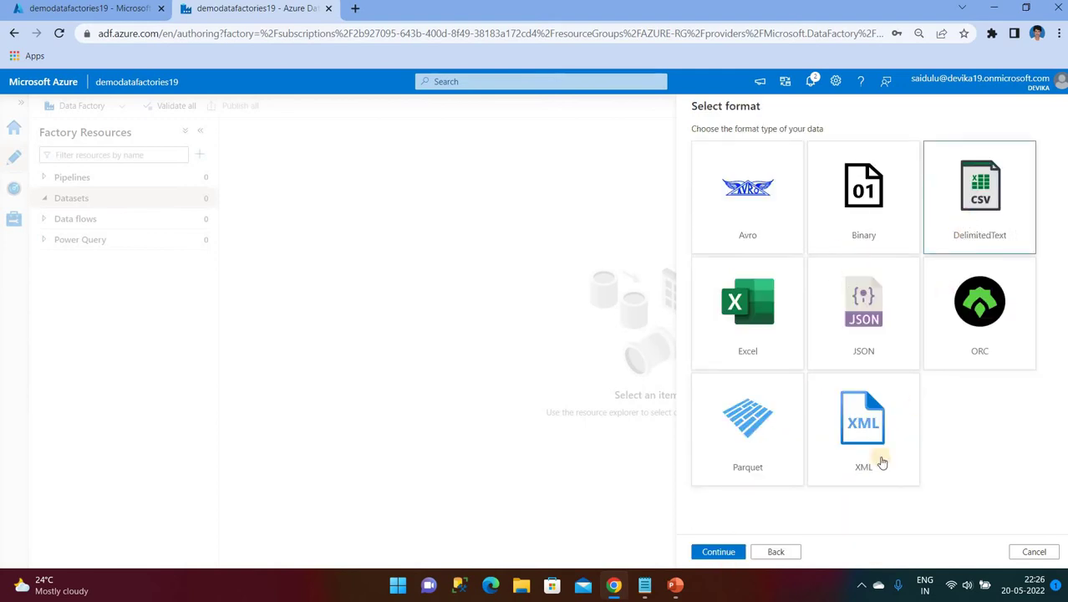
{"action": "left_click", "coordinate": [717, 551]}
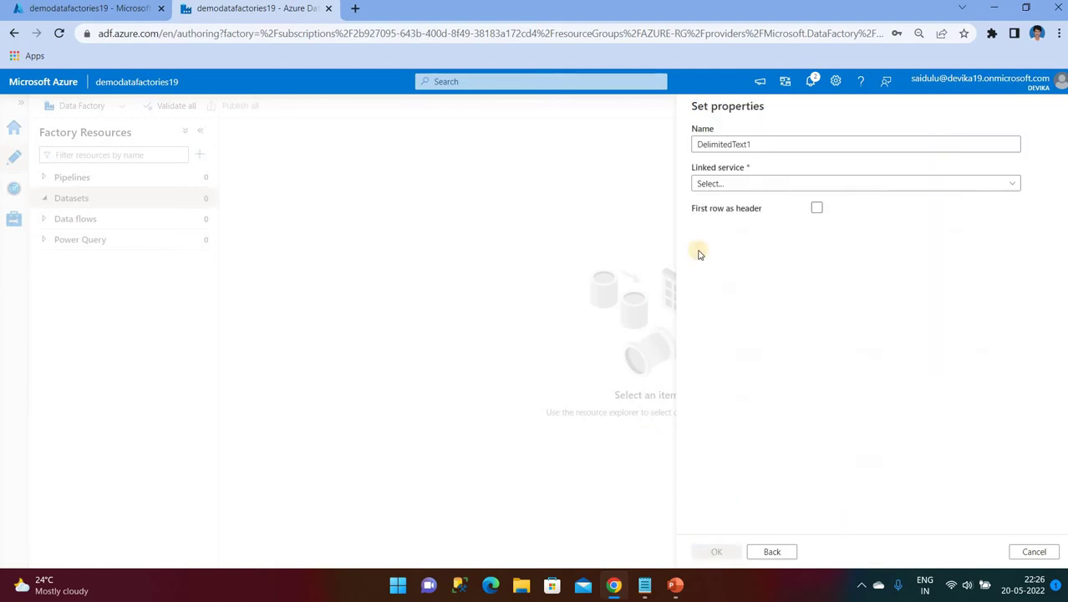
Step: Name the dataset ds_Source_blob_storage and select the linked service ls_AzureBlobStorage
{"action": "left_click", "coordinate": [775, 144]}
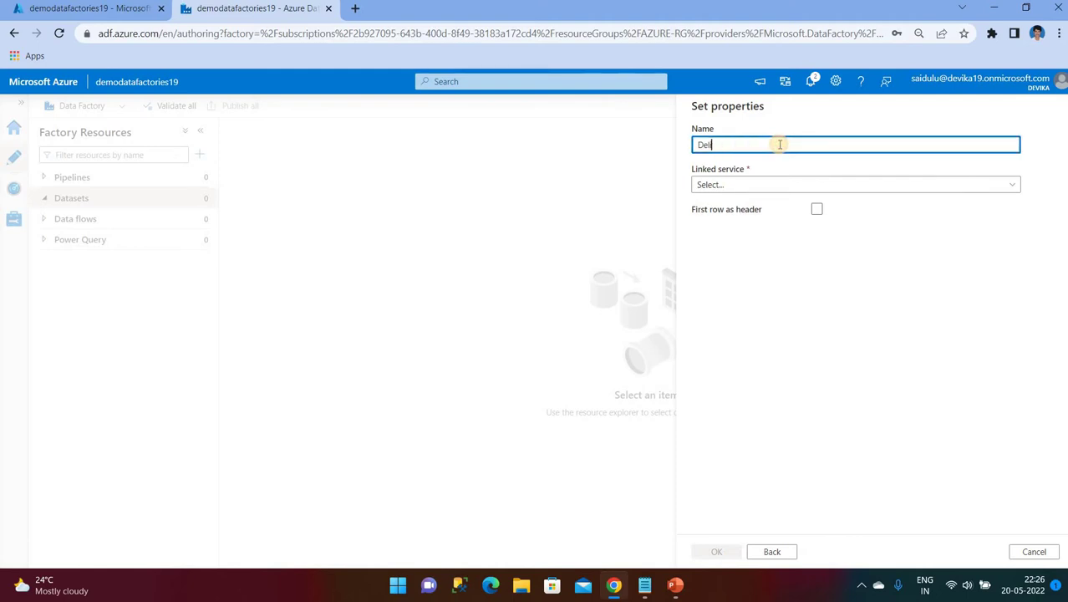
{"action": "type", "text": "ds_"}
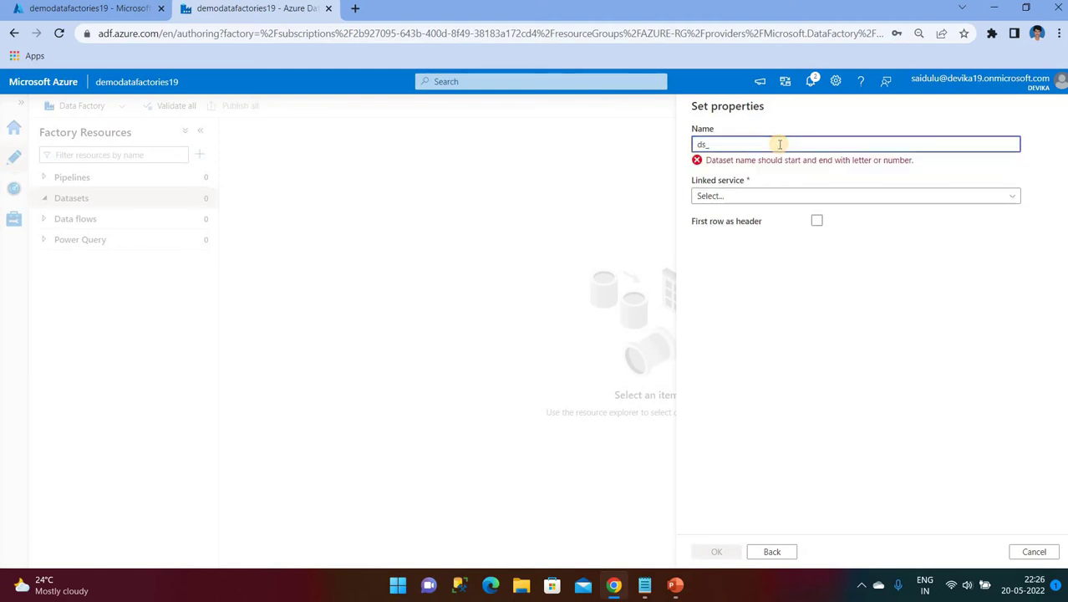
{"action": "type", "text": "So"}
{"action": "key", "text": "BackSpace"}
{"action": "type", "text": "b,lob"}
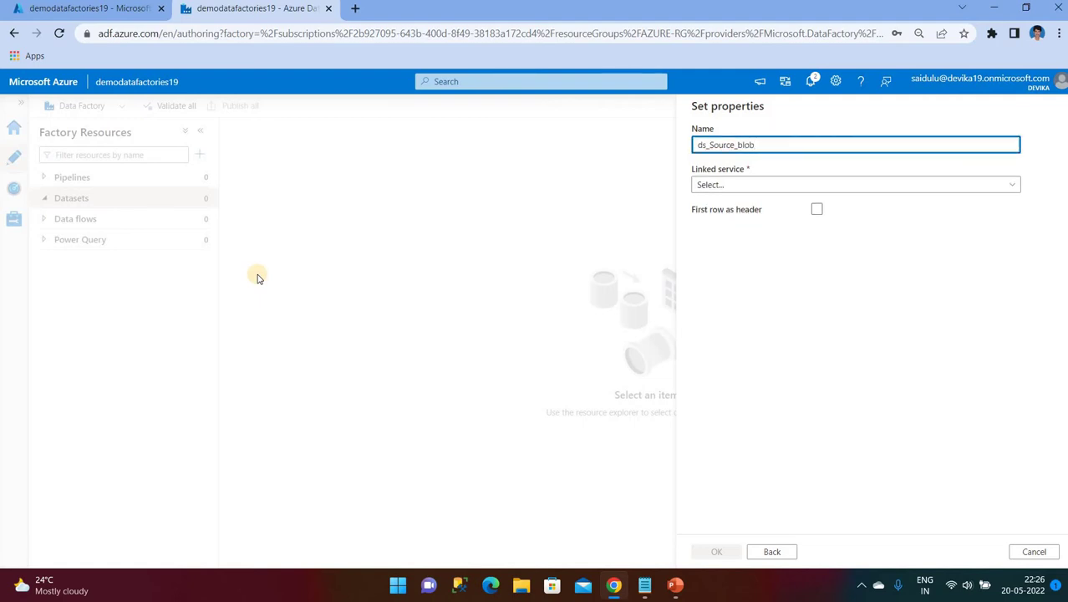
{"action": "type", "text": "lob_s"}
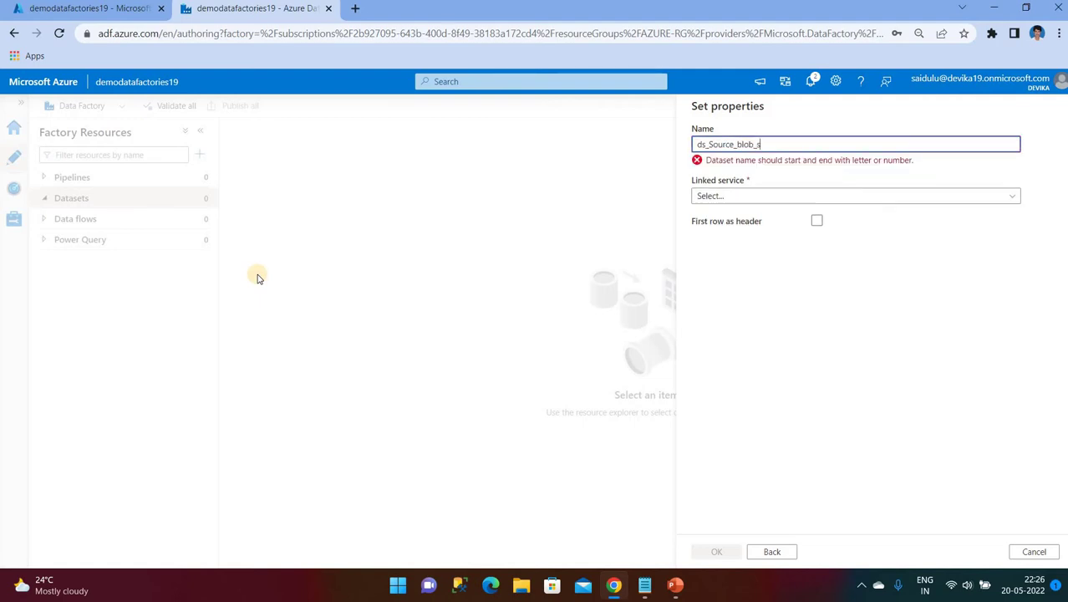
{"action": "type", "text": "torage"}
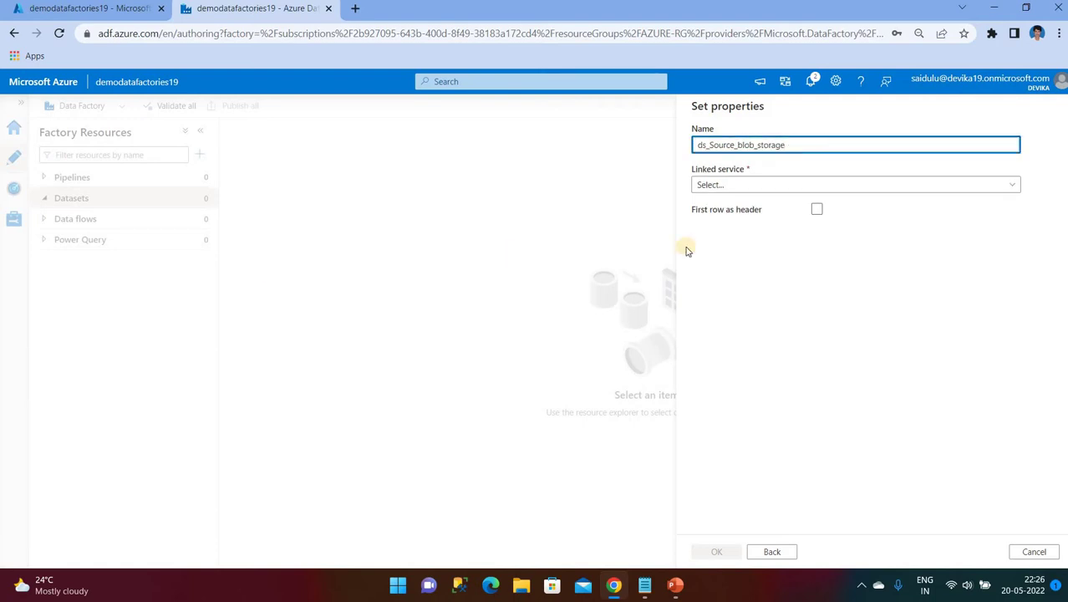
{"action": "left_click", "coordinate": [759, 185]}
{"action": "left_click", "coordinate": [749, 266]}
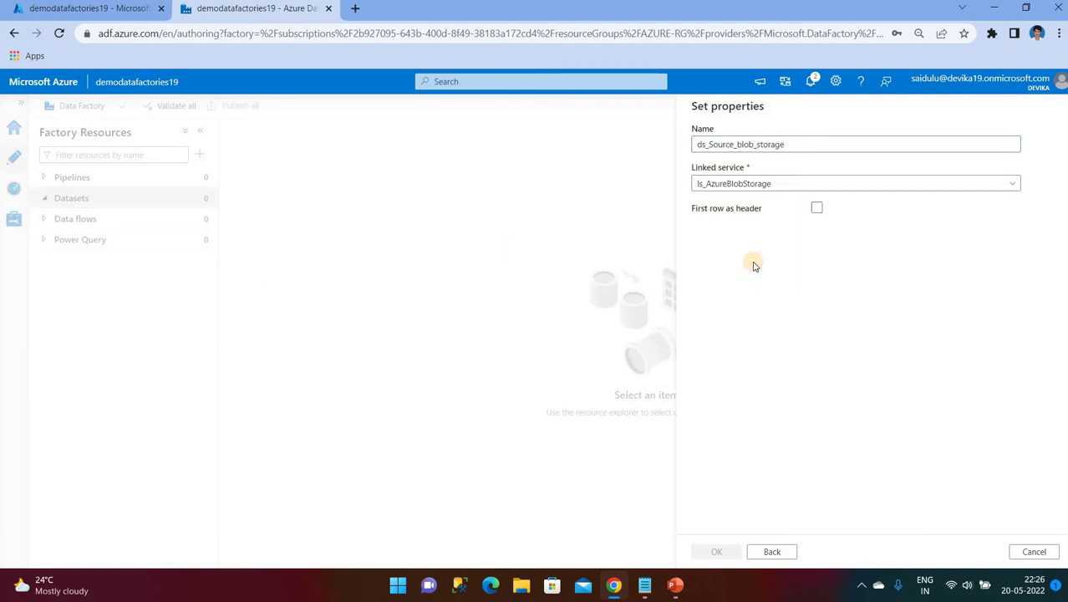
Step: Set the file path to input/Employee/emp-hyd.txt, treat the first row as header, and create the source dataset
{"action": "left_click", "coordinate": [1029, 220]}
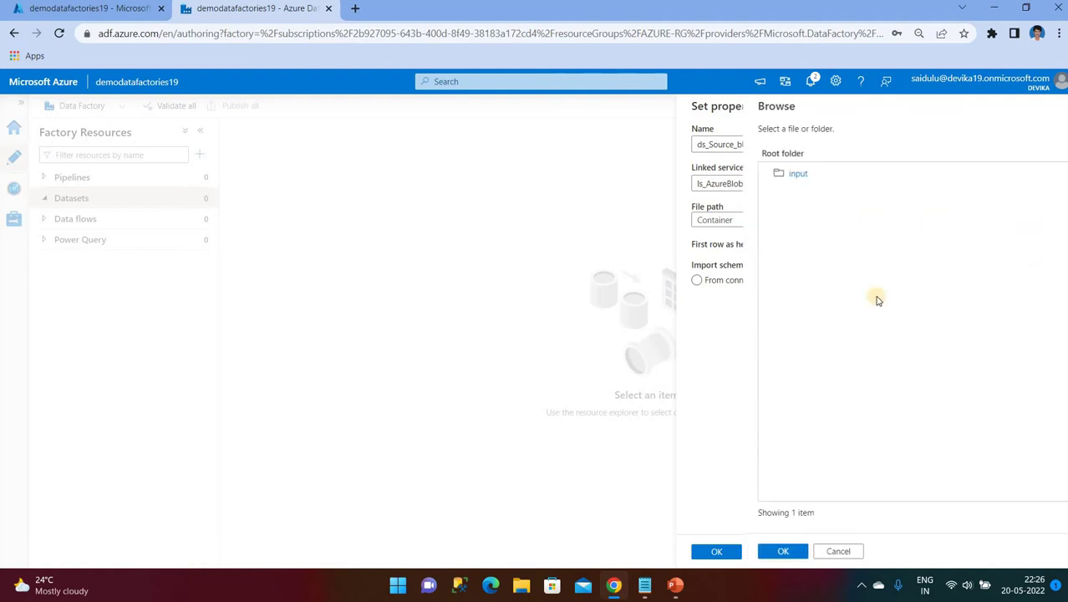
{"action": "double_click", "coordinate": [726, 182]}
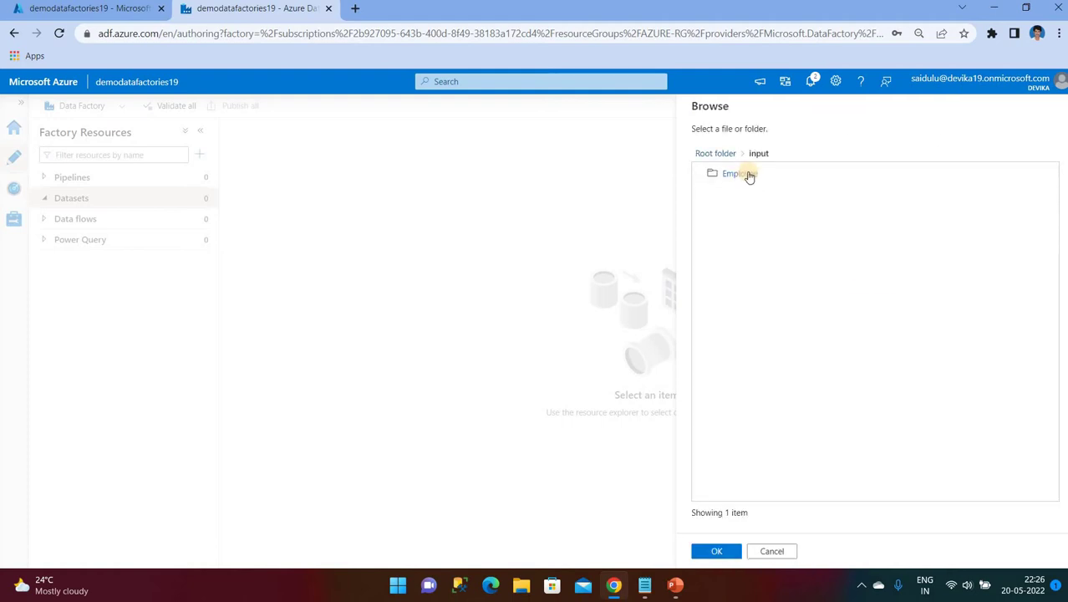
{"action": "double_click", "coordinate": [743, 173]}
{"action": "left_click", "coordinate": [756, 174]}
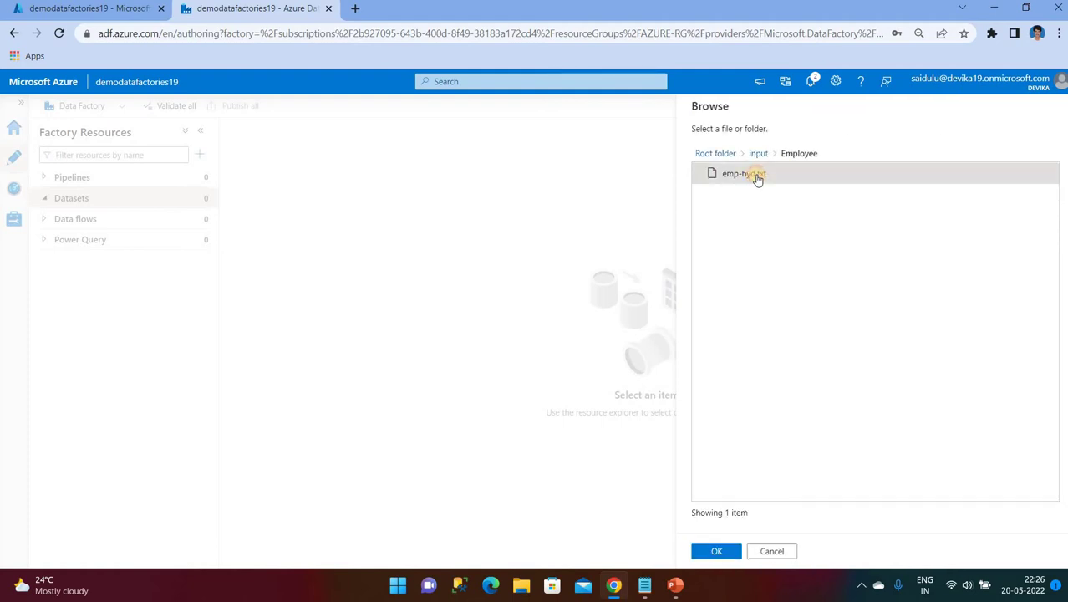
{"action": "left_click", "coordinate": [720, 552]}
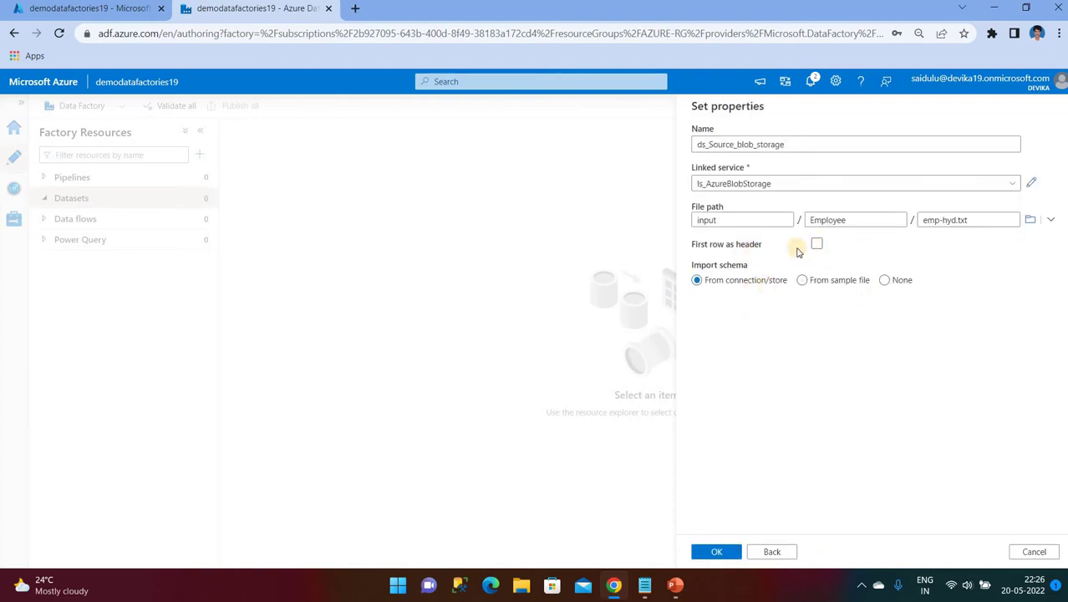
{"action": "left_click", "coordinate": [815, 248]}
{"action": "left_click", "coordinate": [727, 553]}
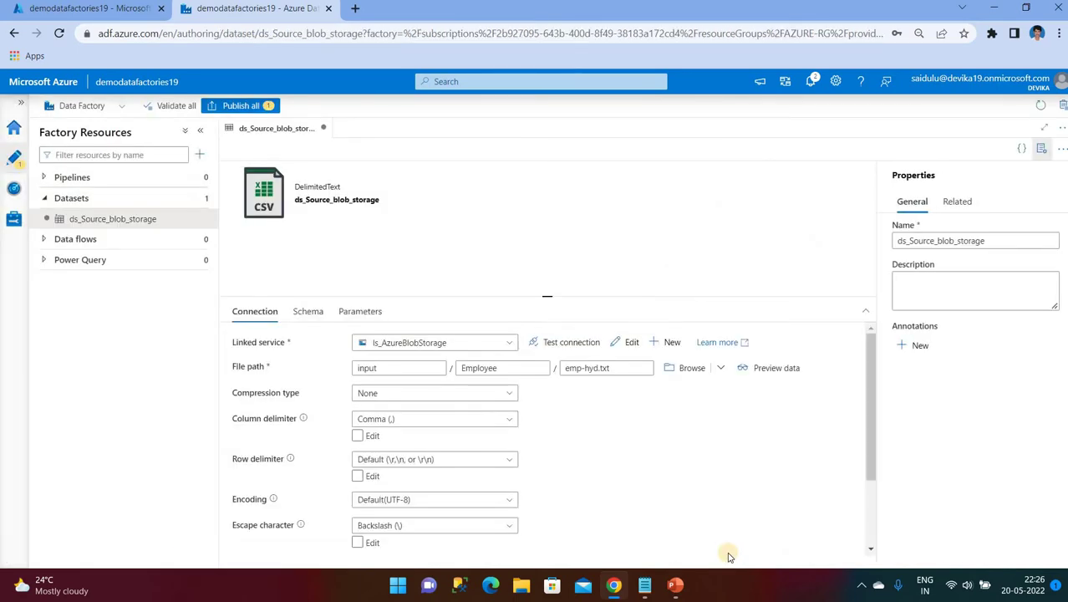
Step: Start another new dataset and choose Azure SQL Database as its data store
{"action": "left_click", "coordinate": [198, 201]}
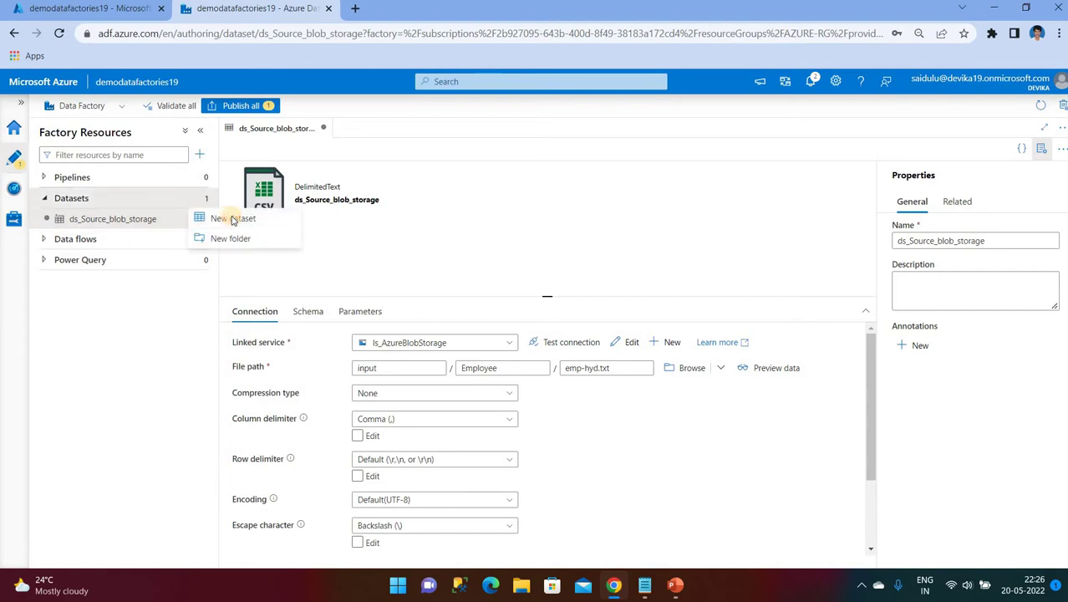
{"action": "left_click", "coordinate": [234, 219]}
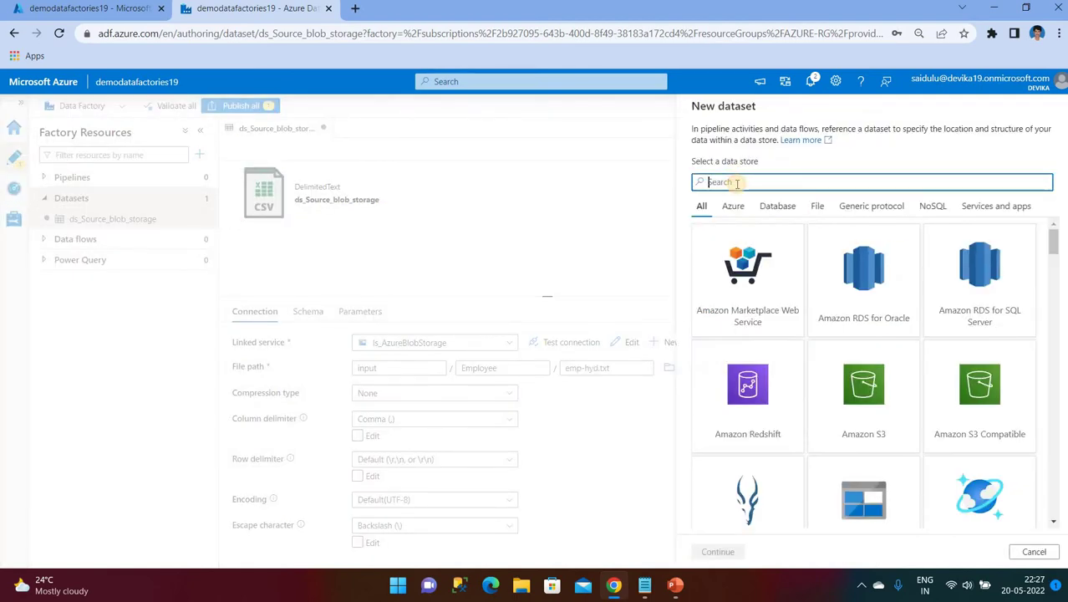
{"action": "type", "text": "azur"}
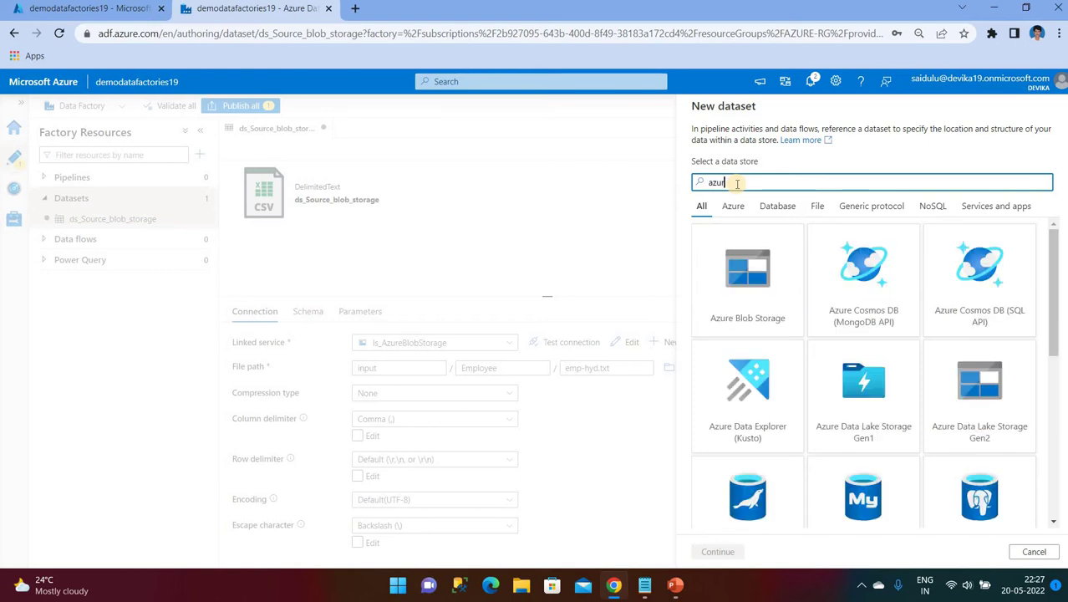
{"action": "type", "text": "e s"}
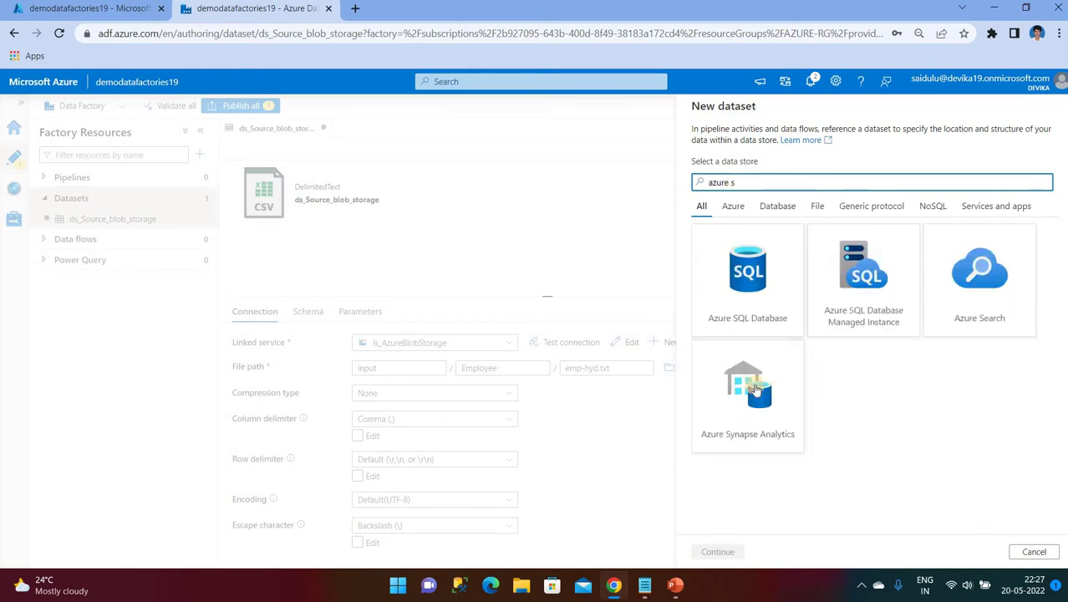
{"action": "left_click", "coordinate": [748, 296]}
{"action": "left_click", "coordinate": [748, 296]}
Step: Name the dataset ds_Sink_Sqldatabase and select the linked service ls_AzureSqlDatabase
{"action": "left_click", "coordinate": [769, 146]}
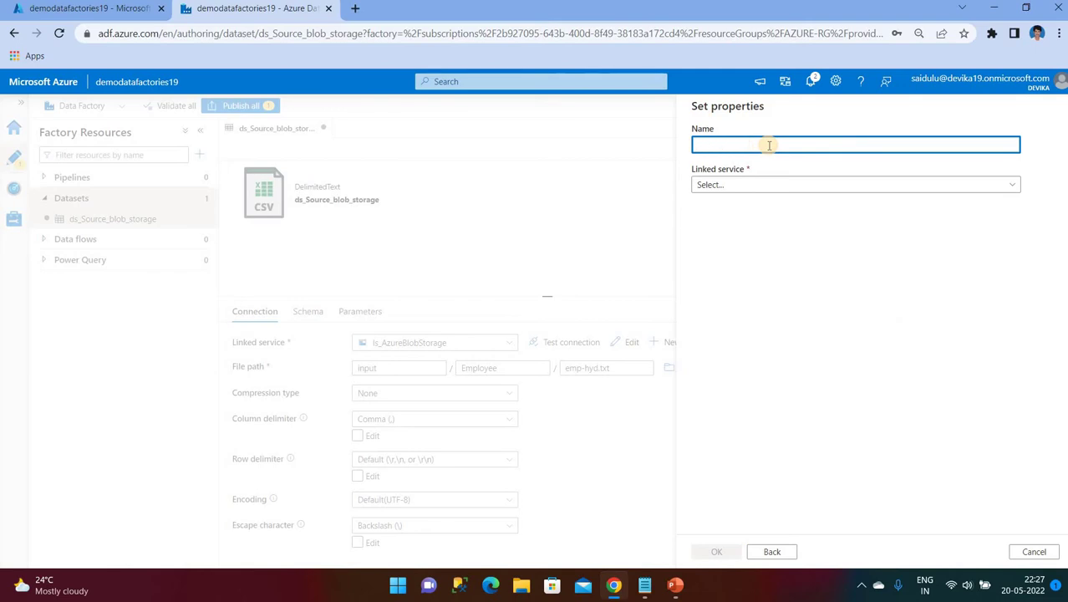
{"action": "type", "text": "S"}
{"action": "key", "text": "BackSpace"}
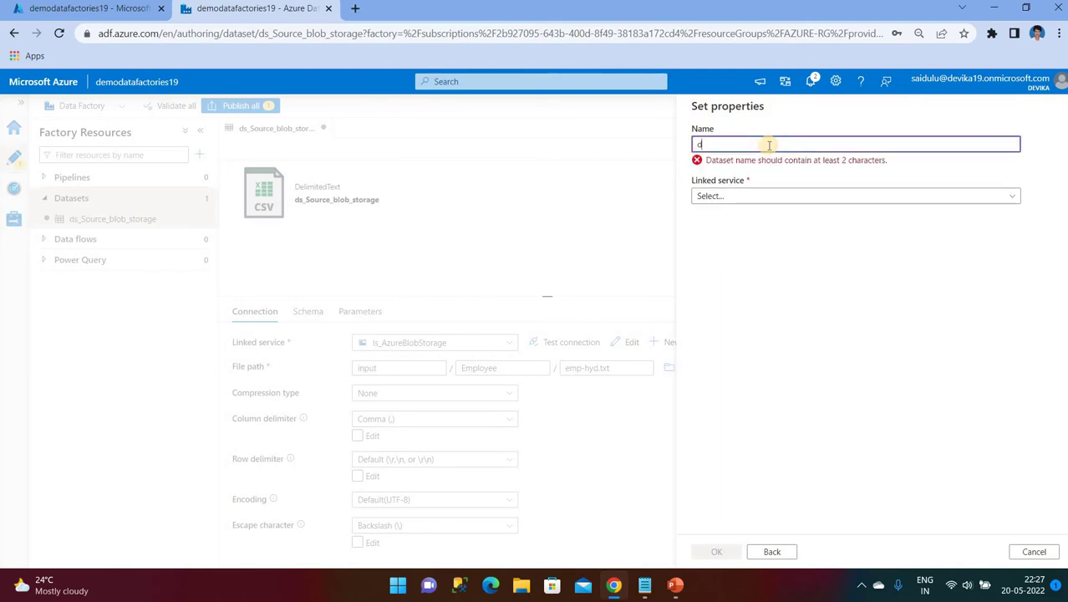
{"action": "type", "text": "ds_Si"}
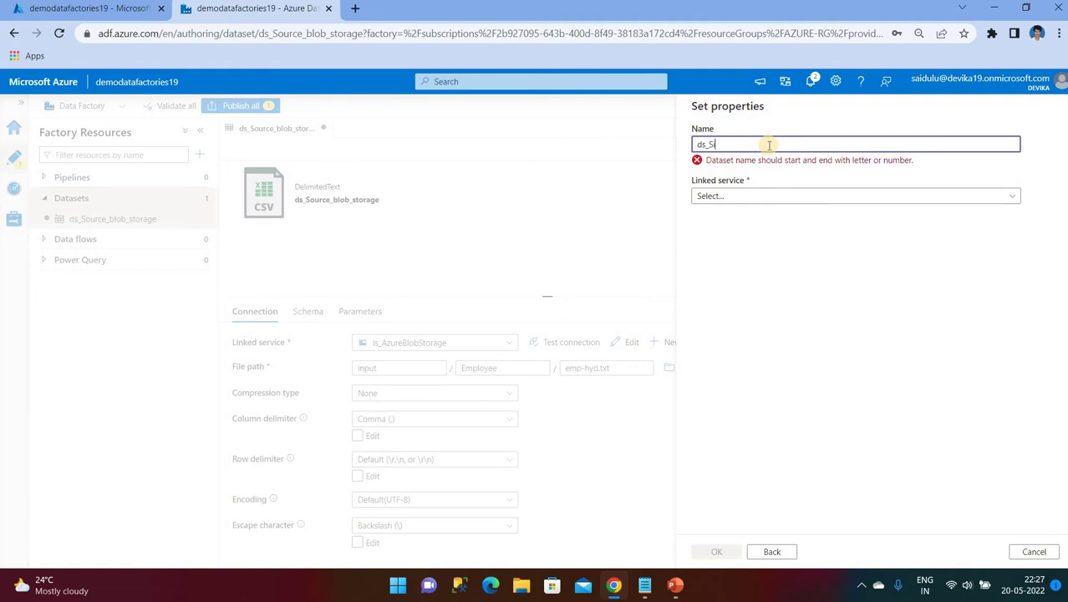
{"action": "type", "text": "nk_Sqldatabase"}
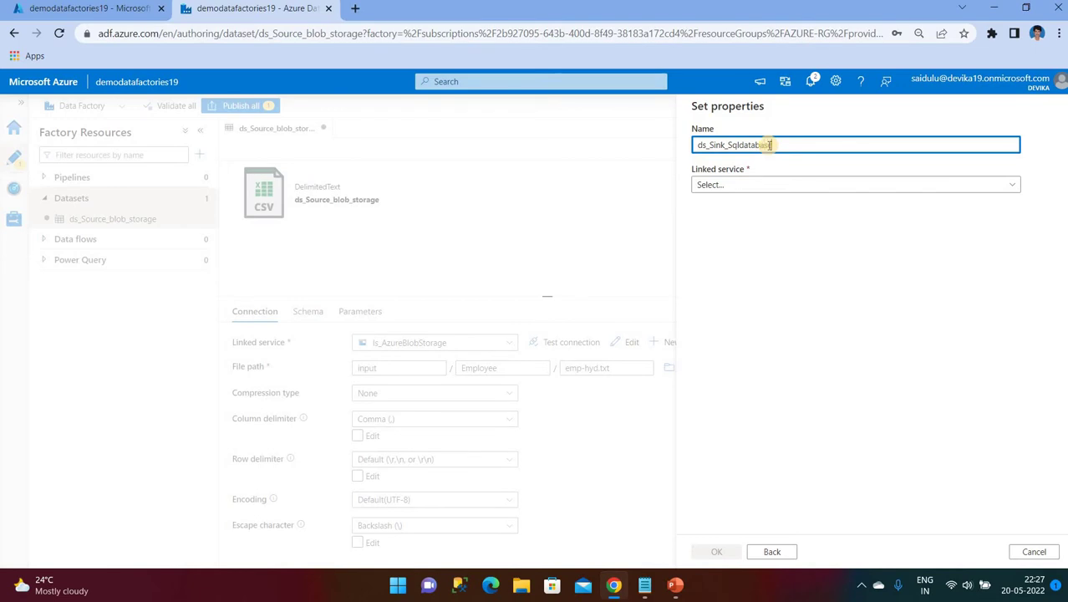
{"action": "left_click", "coordinate": [728, 188]}
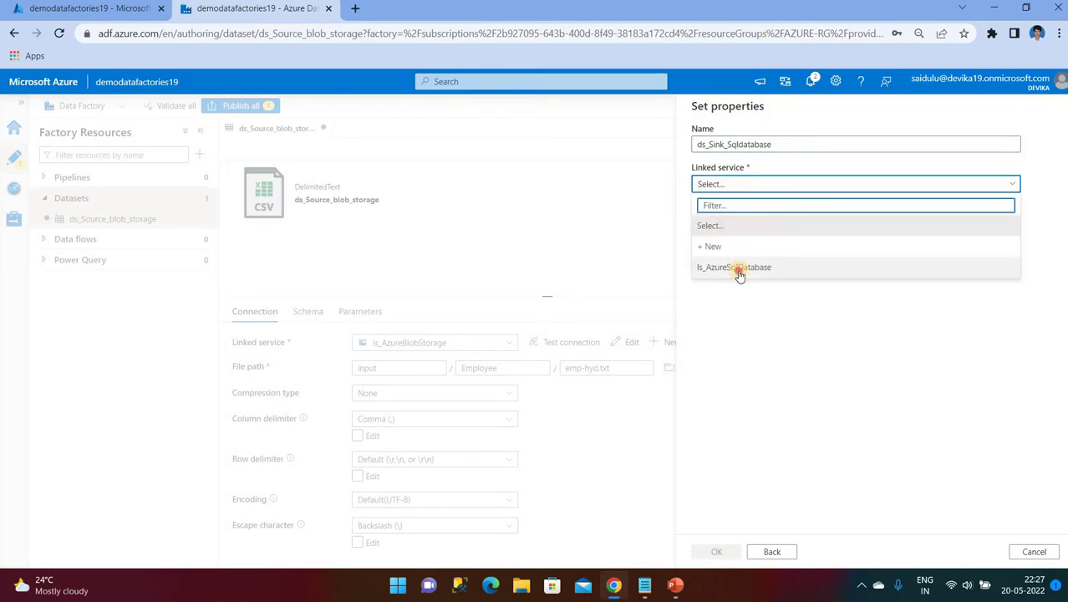
{"action": "left_click", "coordinate": [738, 269]}
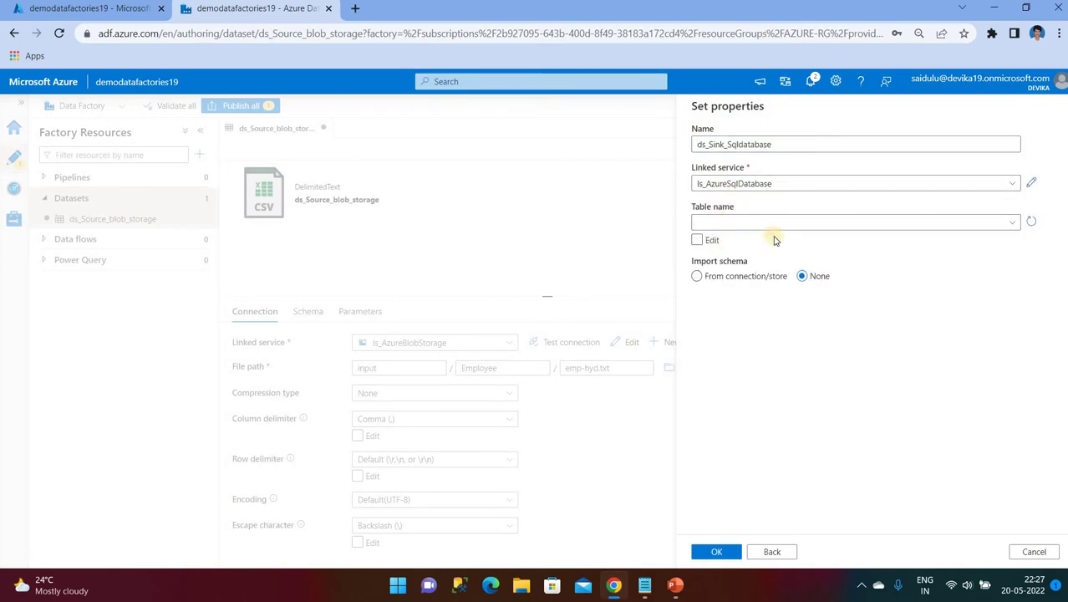
Step: Select the dbo.emp table, import the schema from the connection/store, and create the sink dataset
{"action": "left_click", "coordinate": [871, 222]}
{"action": "left_click", "coordinate": [746, 262]}
{"action": "left_click", "coordinate": [698, 277]}
{"action": "left_click", "coordinate": [716, 551]}
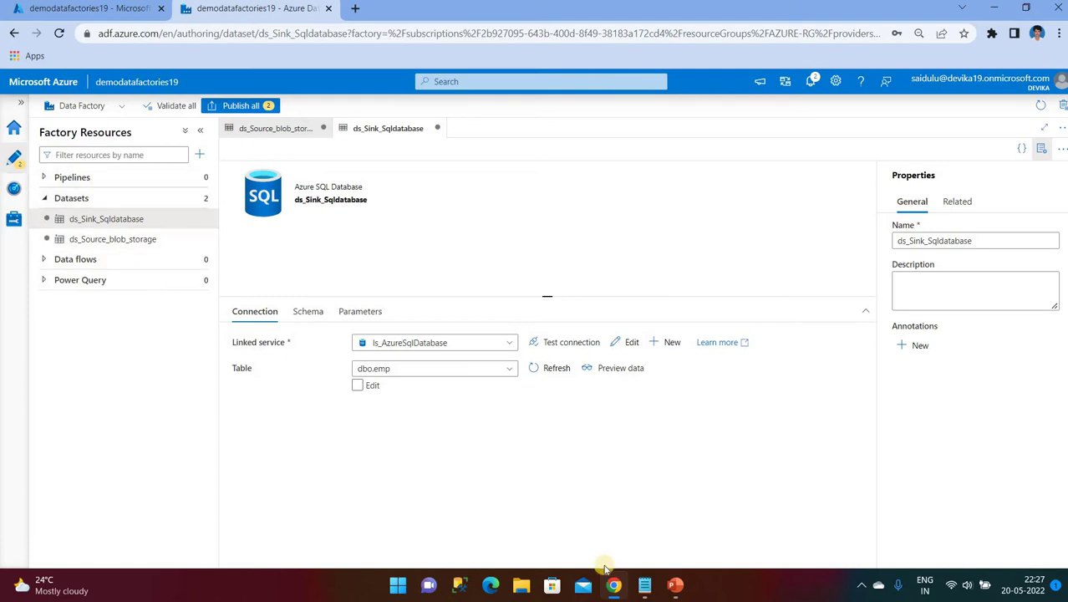
Step: Check the architecture slide in PowerPoint, and create a pipeline named pl_copy_blob_azureSql in the browser, hiding its properties pane
{"action": "left_click", "coordinate": [675, 585]}
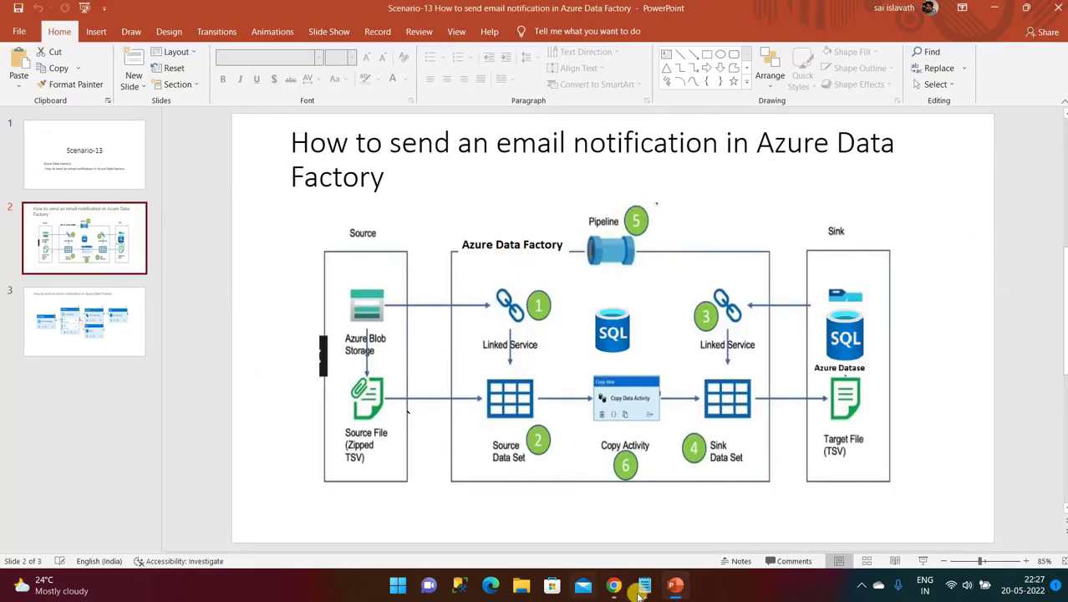
{"action": "left_click", "coordinate": [614, 585]}
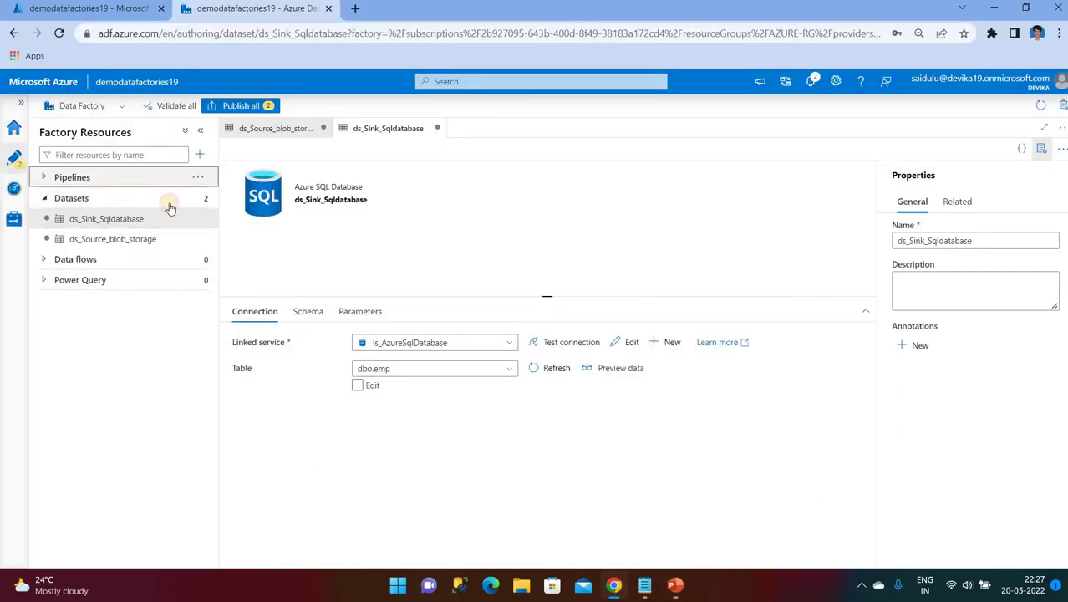
{"action": "left_click", "coordinate": [198, 176]}
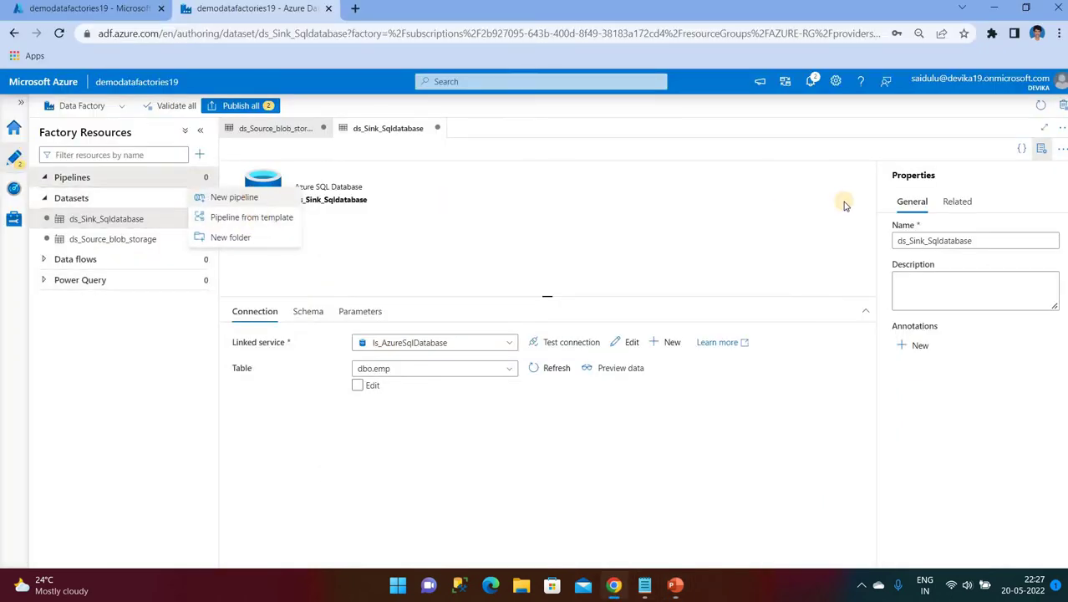
{"action": "left_click", "coordinate": [234, 197]}
{"action": "left_click", "coordinate": [945, 240]}
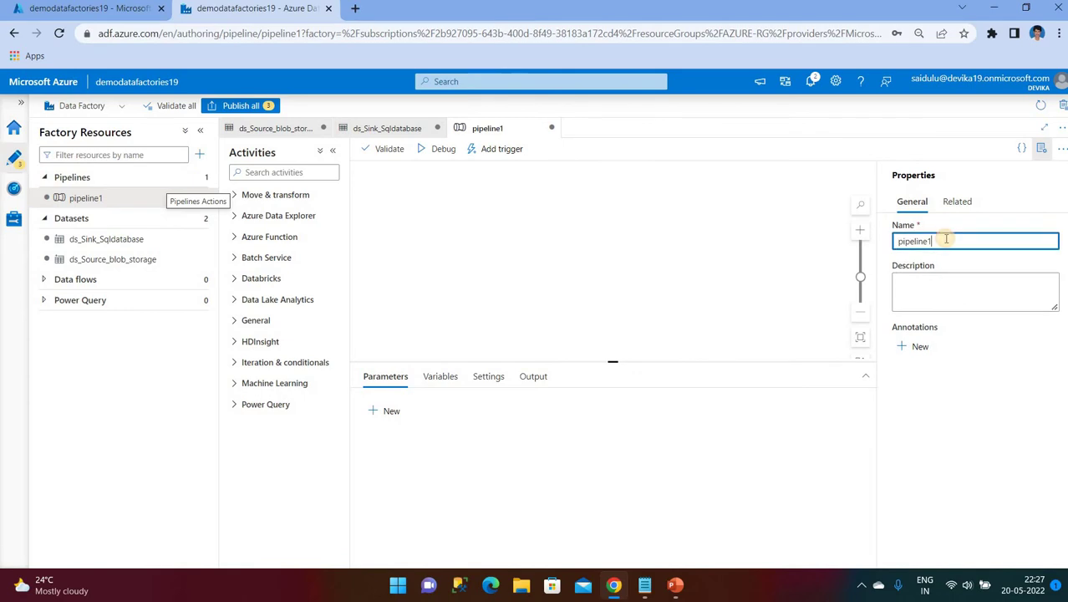
{"action": "key", "text": "BackSpace"}
{"action": "key", "text": "BackSpace"}
{"action": "key", "text": "BackSpace"}
{"action": "key", "text": "BackSpace"}
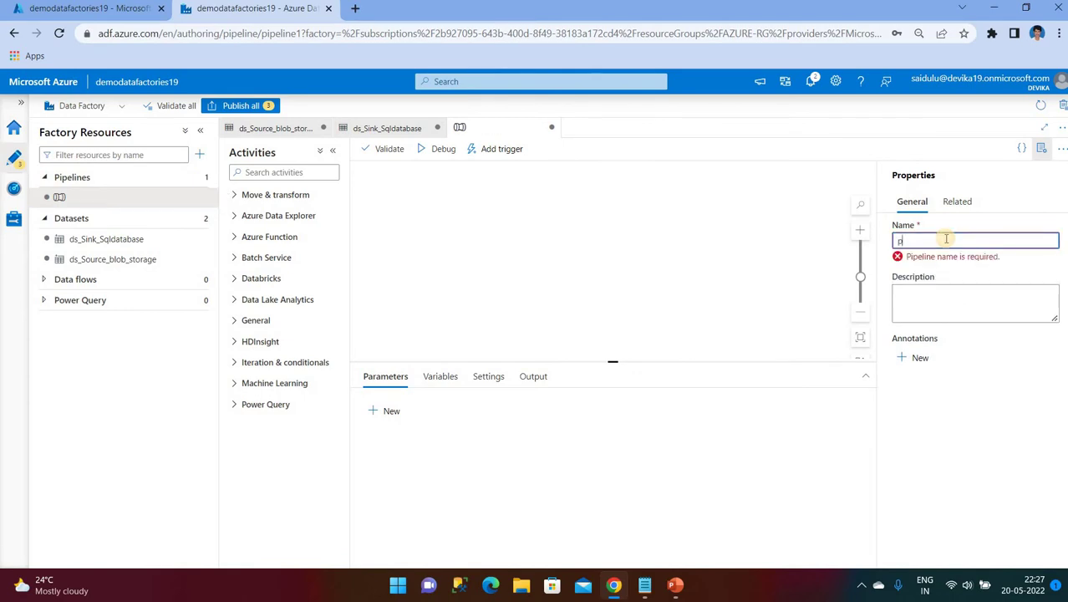
{"action": "type", "text": "pl_copy_blob_azureSql"}
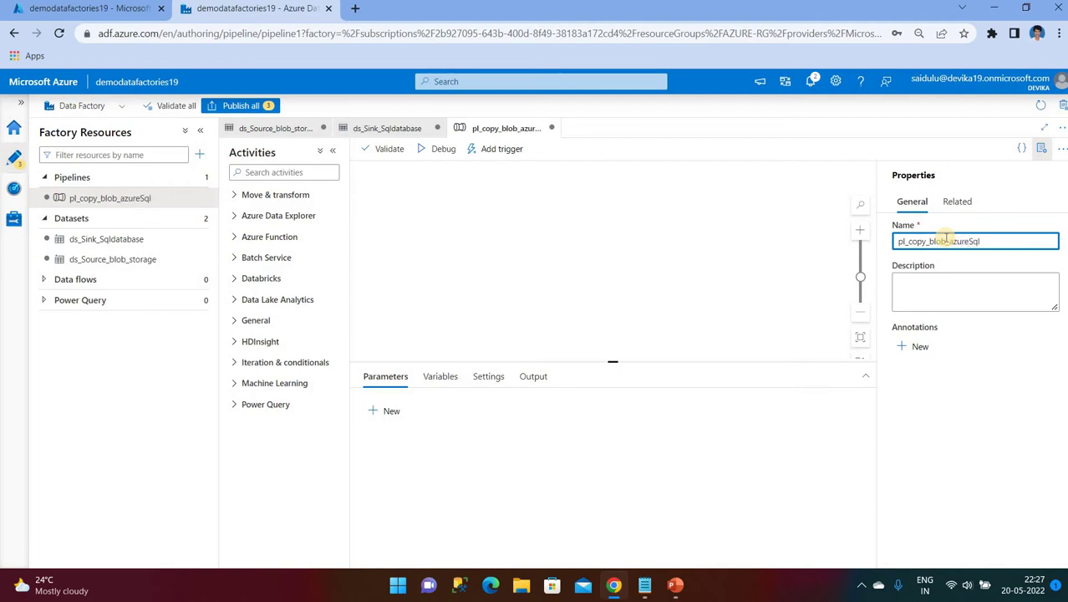
{"action": "left_click", "coordinate": [635, 294]}
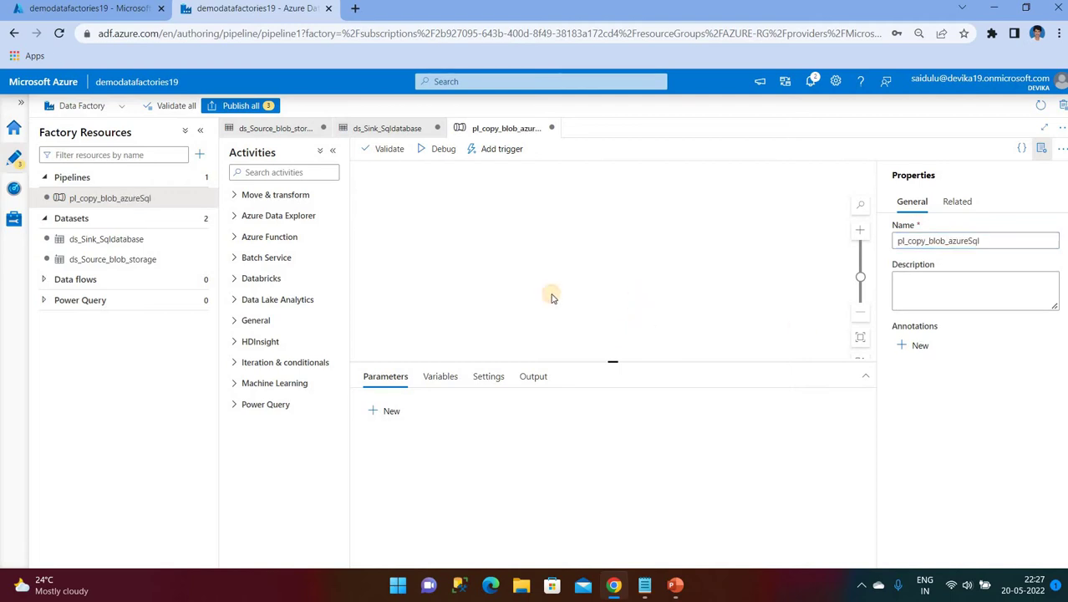
{"action": "left_click", "coordinate": [1043, 148]}
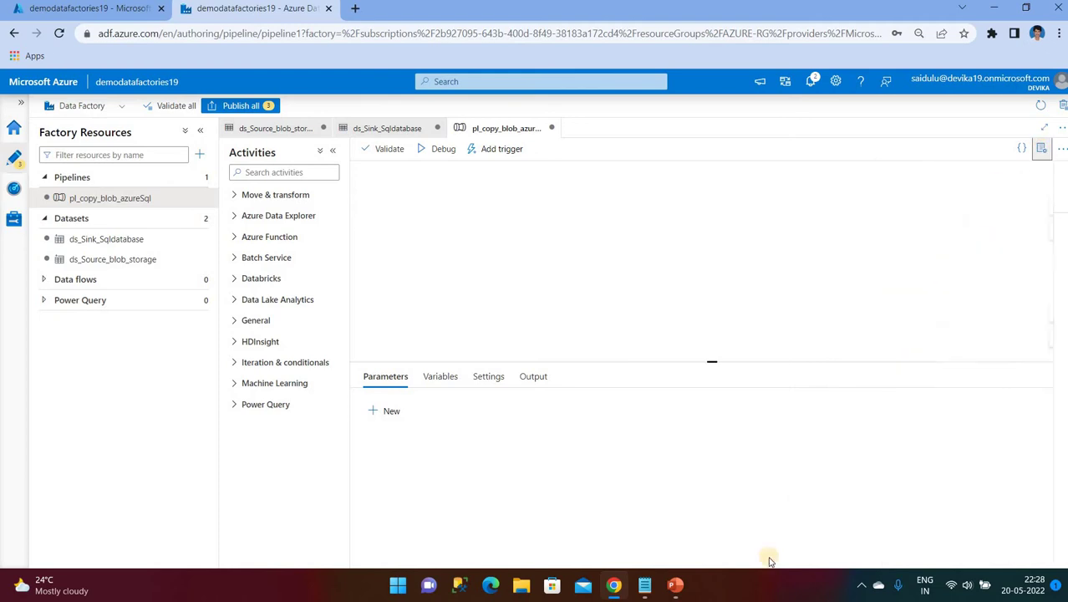
Step: Switch to PowerPoint, examine the pipeline activity flow on slide 3, and return to the data factory in the browser
{"action": "left_click", "coordinate": [675, 587]}
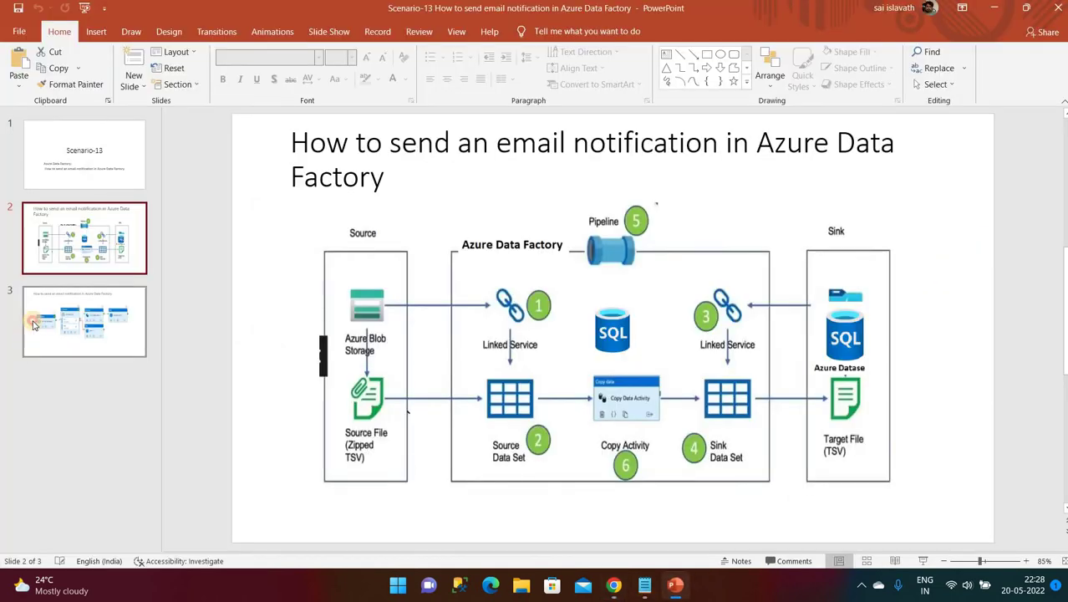
{"action": "left_click", "coordinate": [33, 321]}
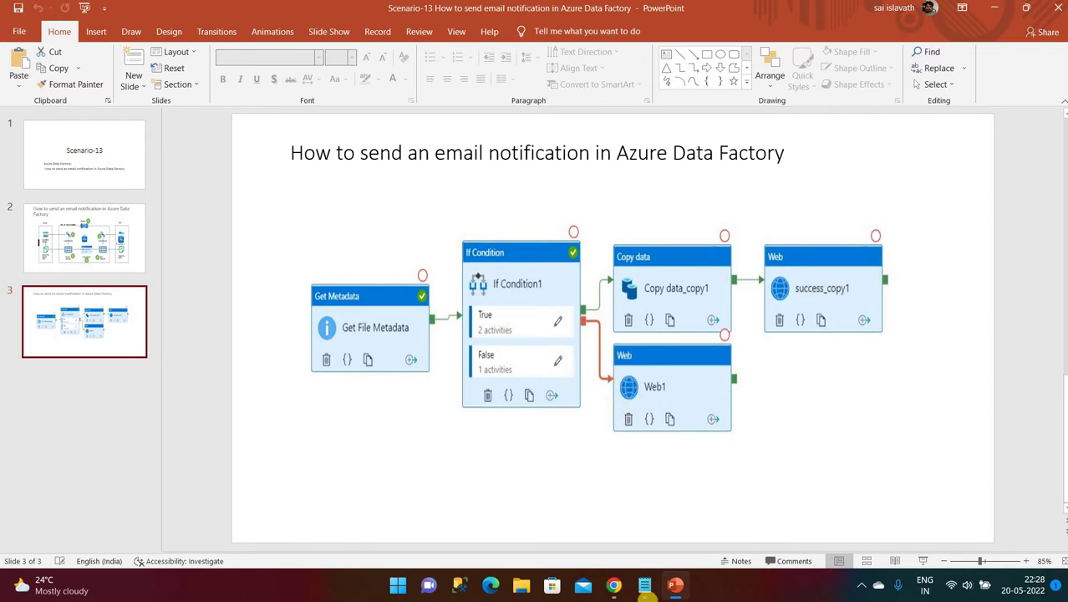
{"action": "left_click", "coordinate": [615, 588]}
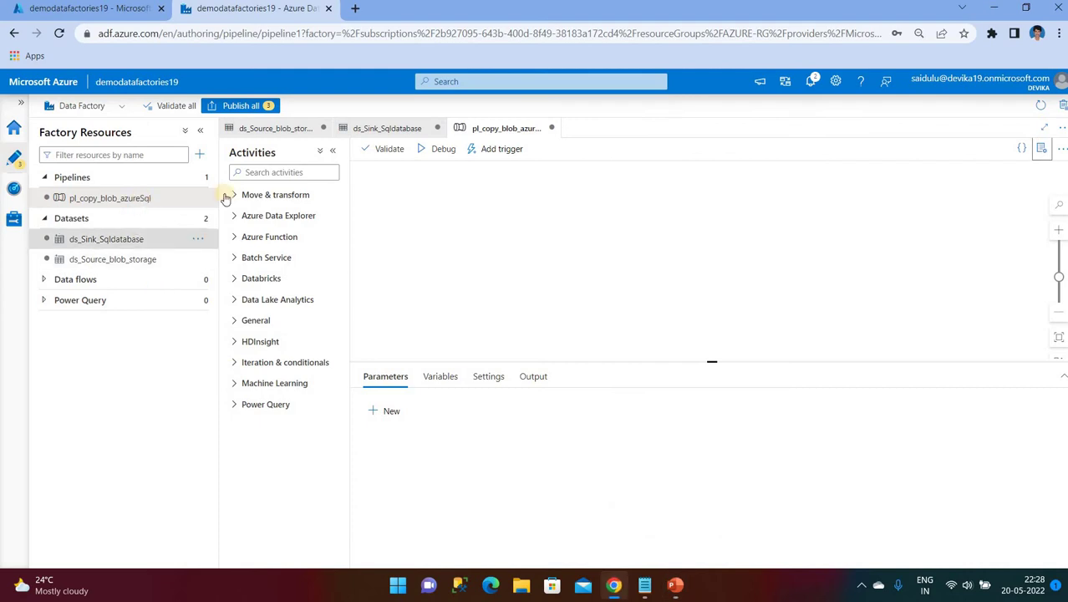
Step: Add a Get Metadata activity to the pl_copy_blob_azureSql pipeline canvas and name it Get File Metadata
{"action": "left_click", "coordinate": [299, 173]}
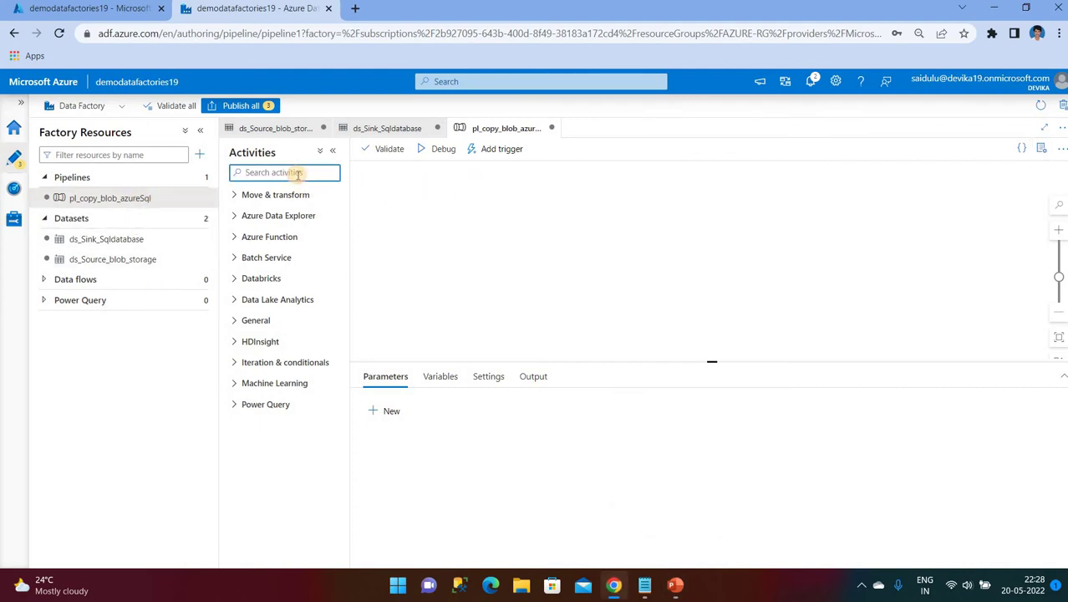
{"action": "type", "text": "get"}
{"action": "left_click_drag", "start_coordinate": [288, 218], "coordinate": [511, 230]}
{"action": "left_click", "coordinate": [565, 409]}
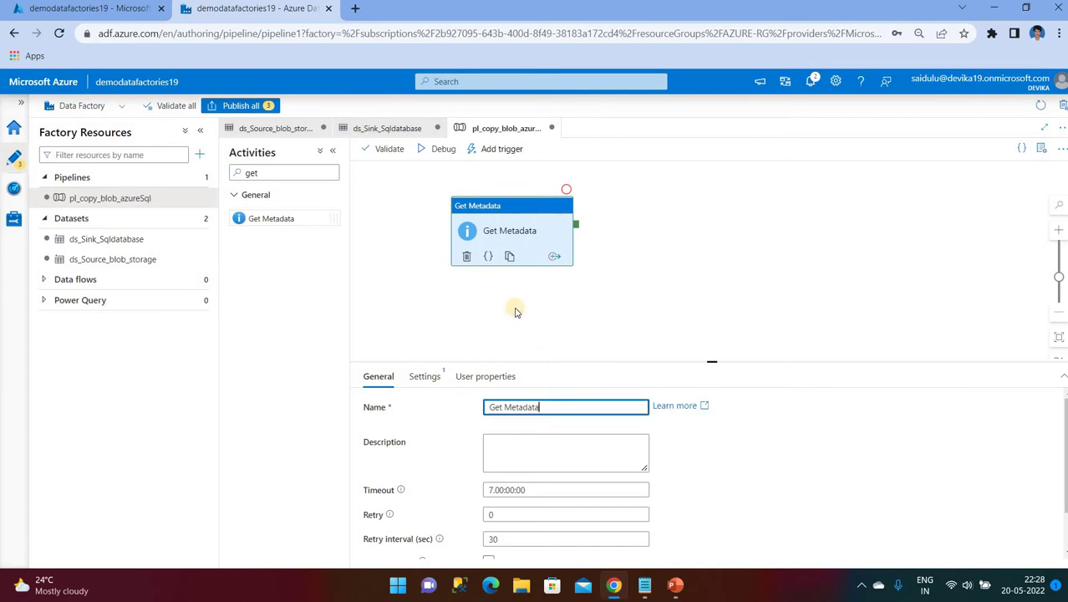
{"action": "left_click", "coordinate": [504, 407]}
{"action": "type", "text": "File"}
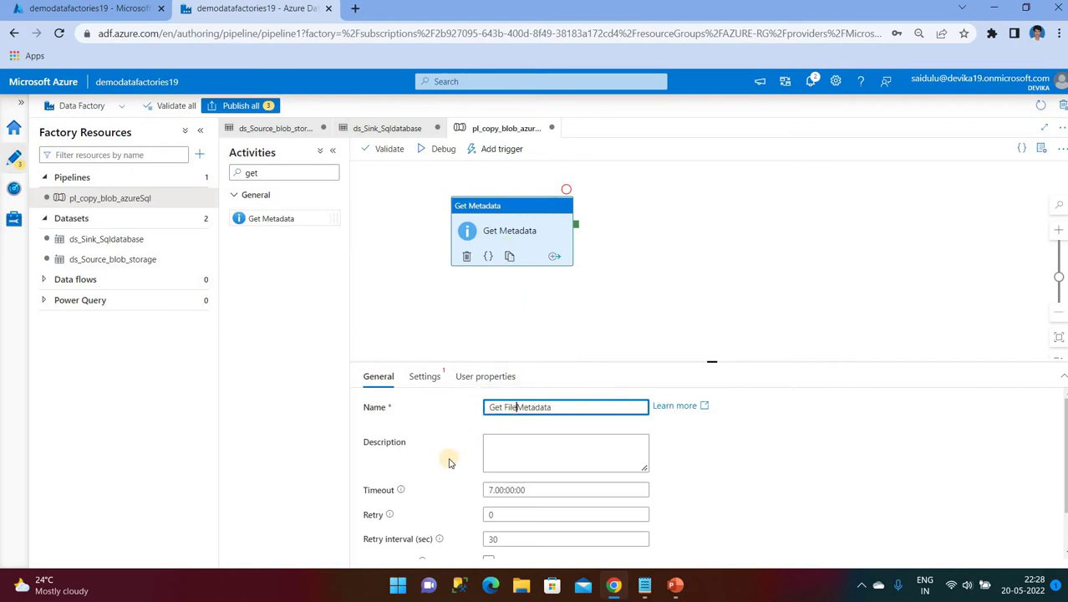
Step: Start a new dataset for the Get File Metadata activity, using Azure Blob Storage as the data store and DelimitedText as the format
{"action": "left_click", "coordinate": [423, 378]}
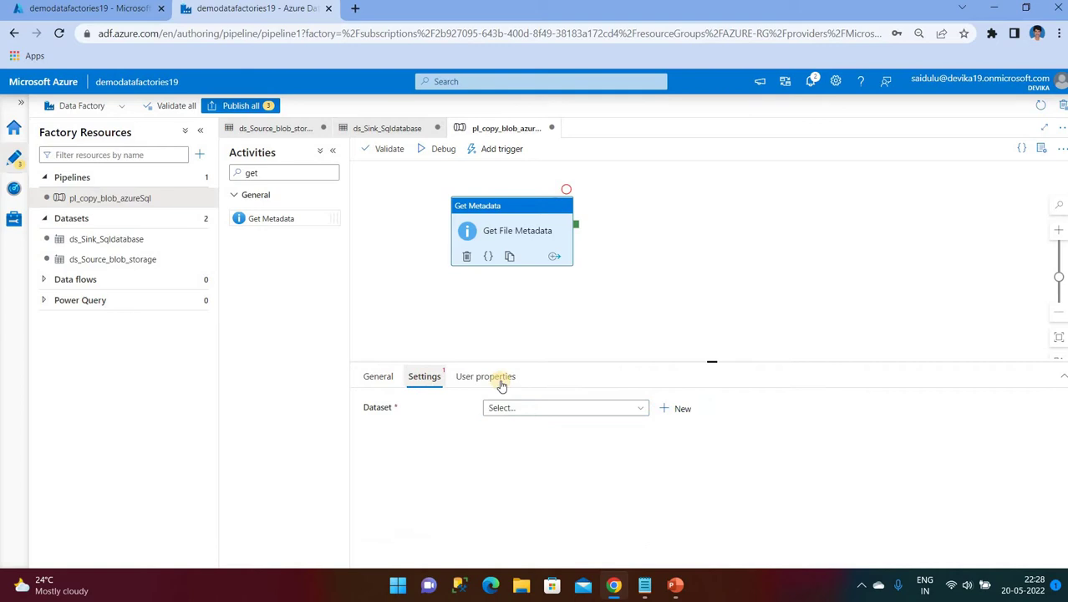
{"action": "left_click", "coordinate": [552, 409]}
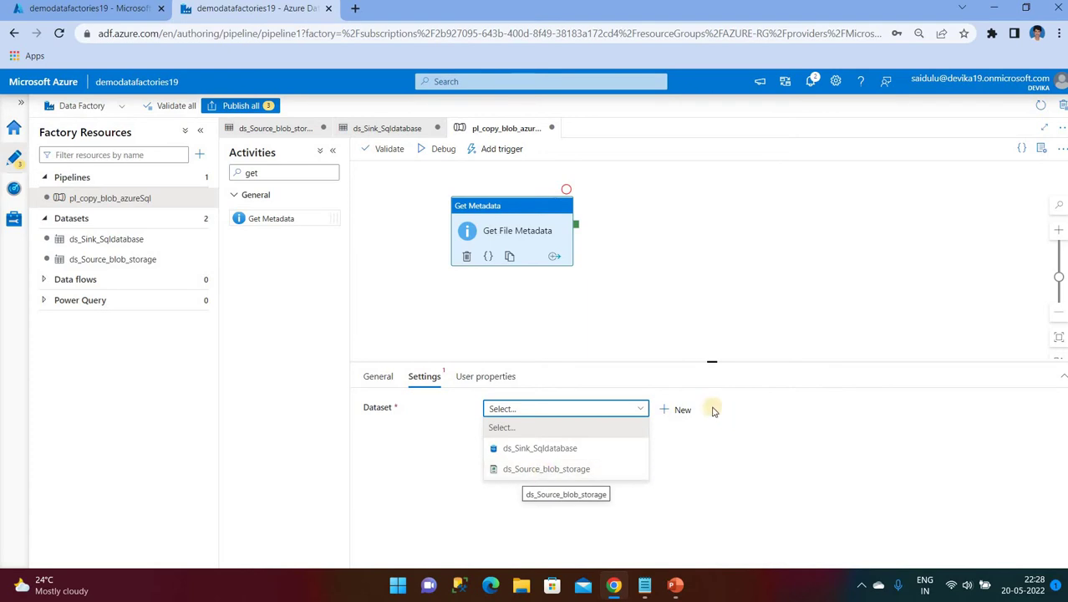
{"action": "left_click", "coordinate": [686, 411]}
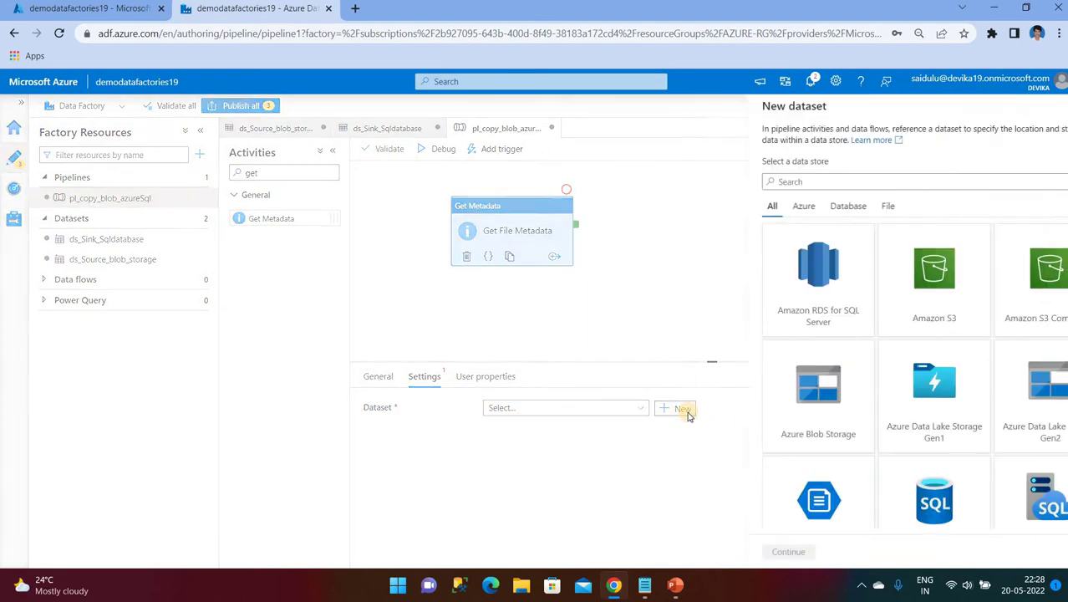
{"action": "left_click", "coordinate": [740, 393]}
{"action": "left_click", "coordinate": [720, 548]}
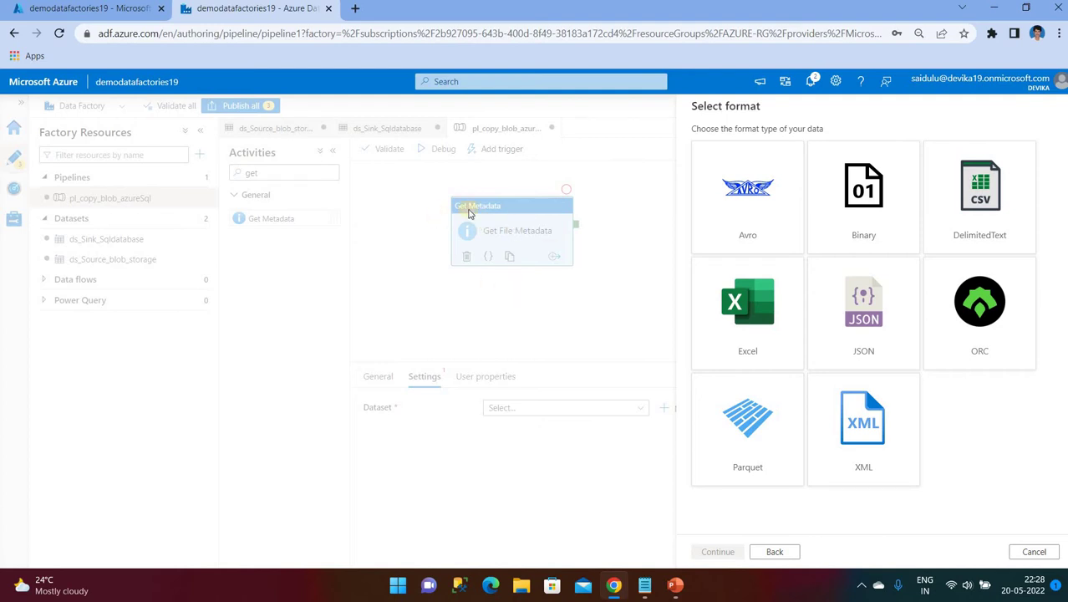
{"action": "left_click", "coordinate": [954, 216]}
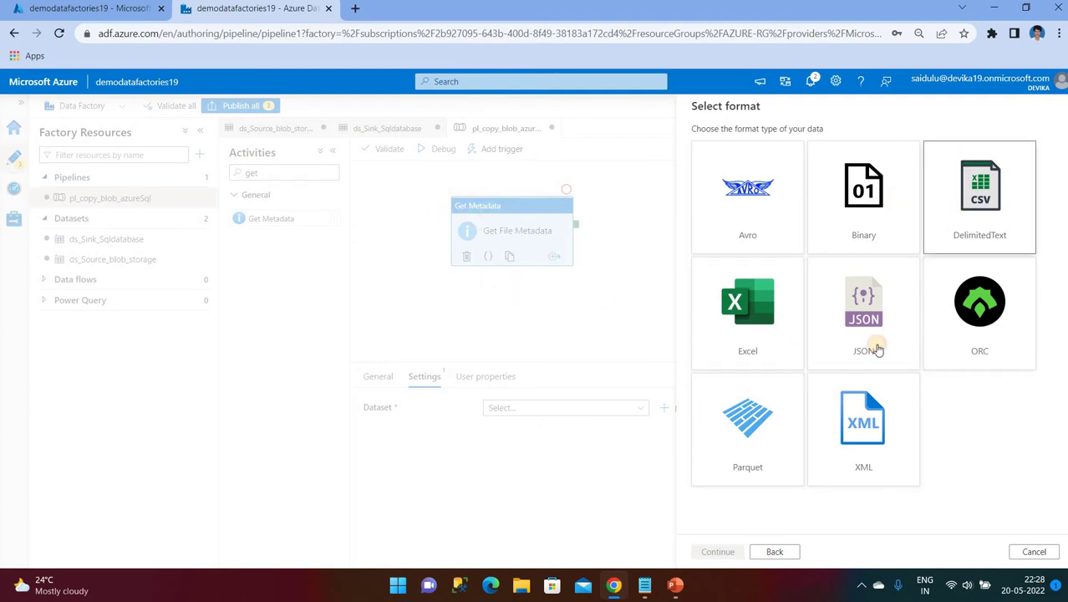
{"action": "left_click", "coordinate": [718, 553]}
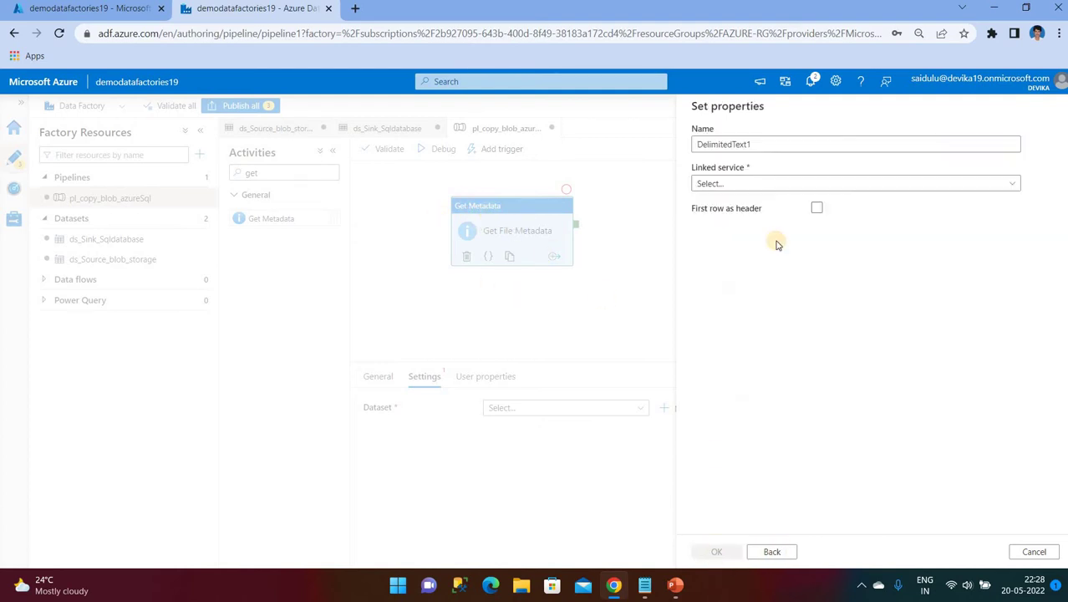
Step: Name the dataset ds_getmetadata and select the linked service ls_AzureBlobStorage
{"action": "left_click", "coordinate": [785, 144]}
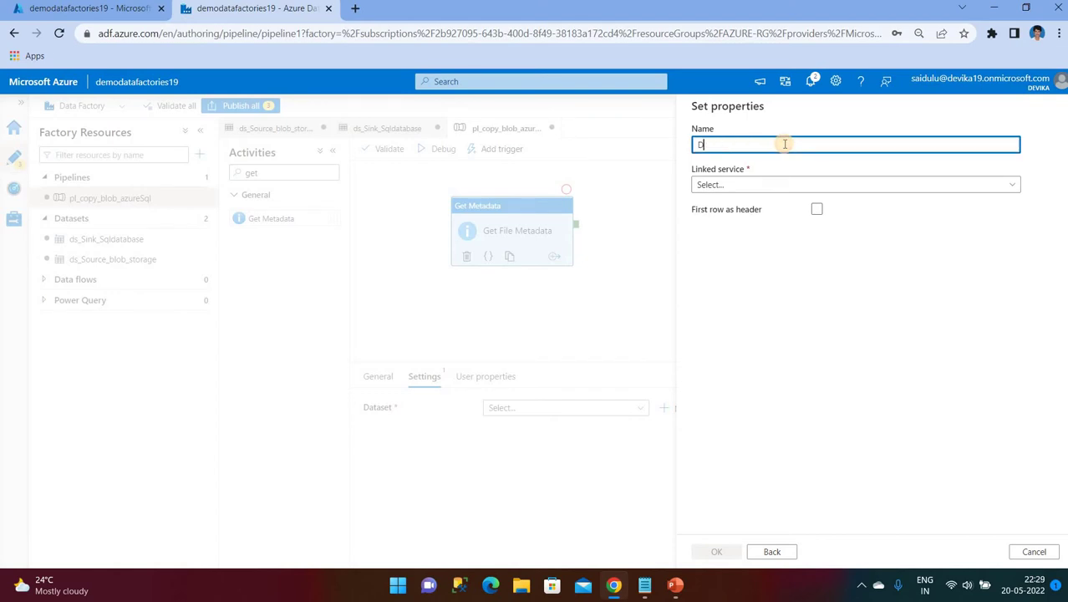
{"action": "type", "text": "ds_ge"}
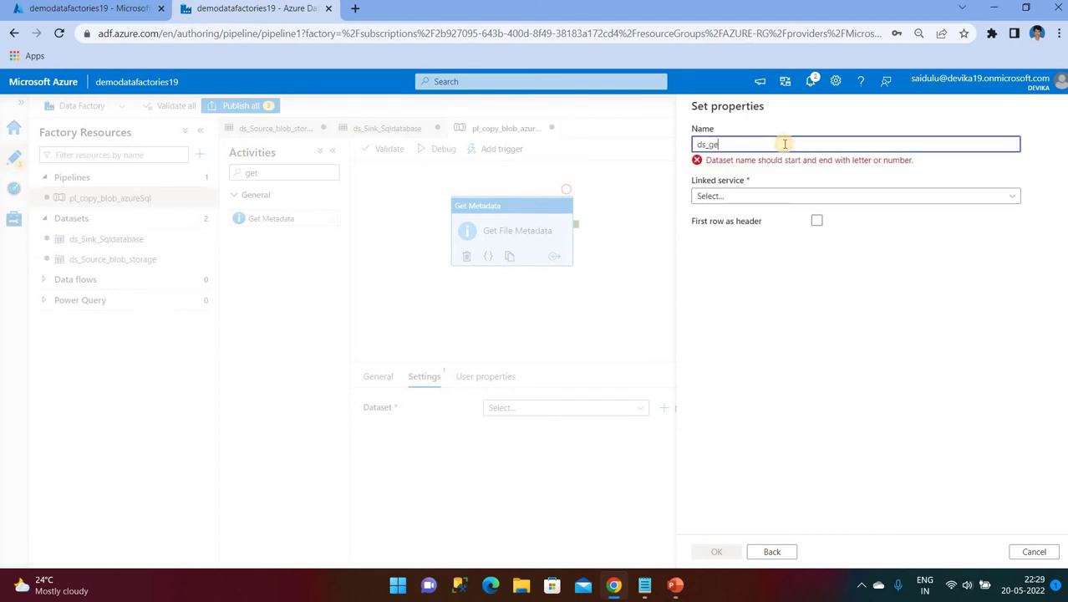
{"action": "type", "text": "tme"}
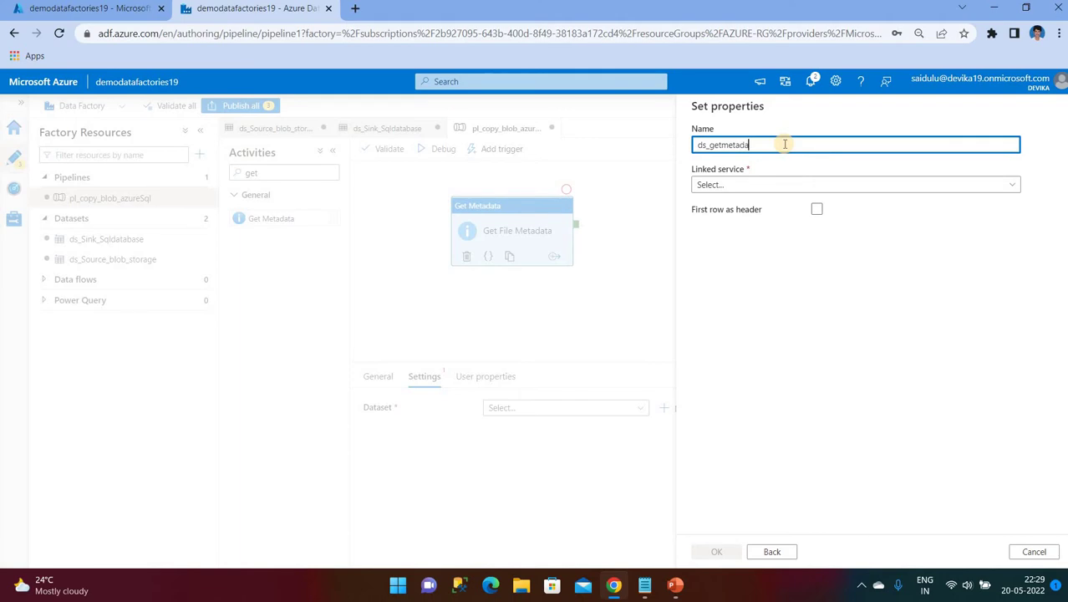
{"action": "type", "text": "ta"}
{"action": "left_click", "coordinate": [753, 185]}
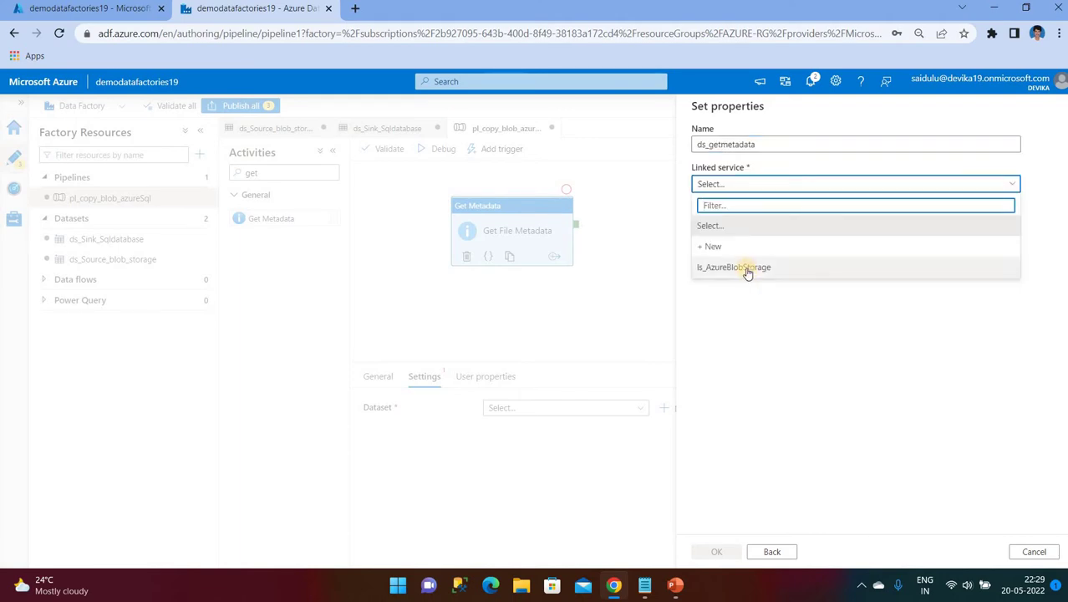
{"action": "left_click", "coordinate": [747, 269]}
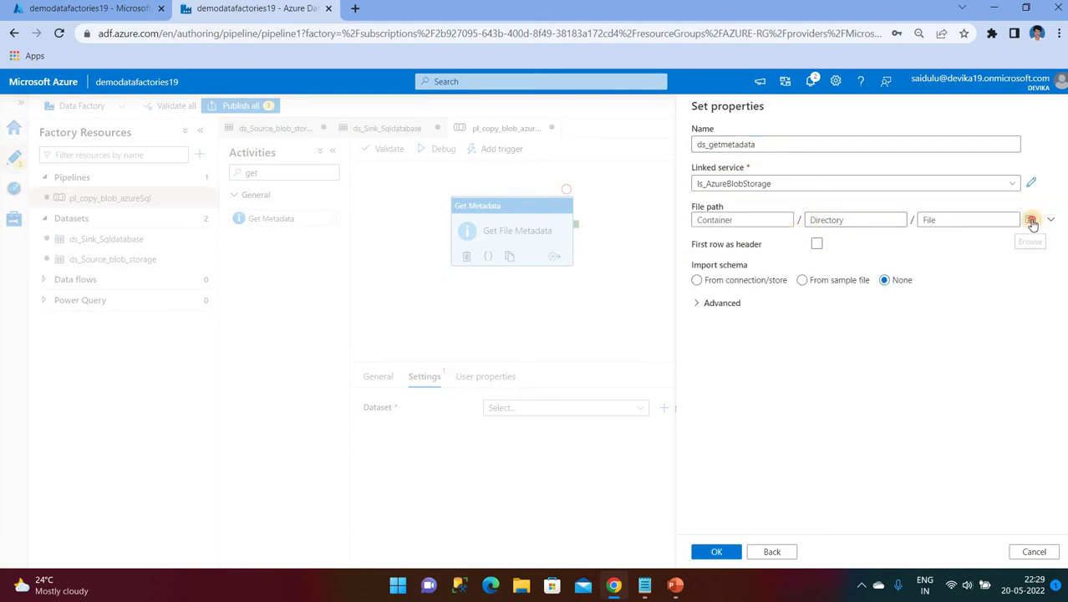
Step: Set the file path to input/Employee/emp-hyd.txt, treat the first row as header, and create the dataset
{"action": "left_click", "coordinate": [1032, 224]}
{"action": "double_click", "coordinate": [732, 178]}
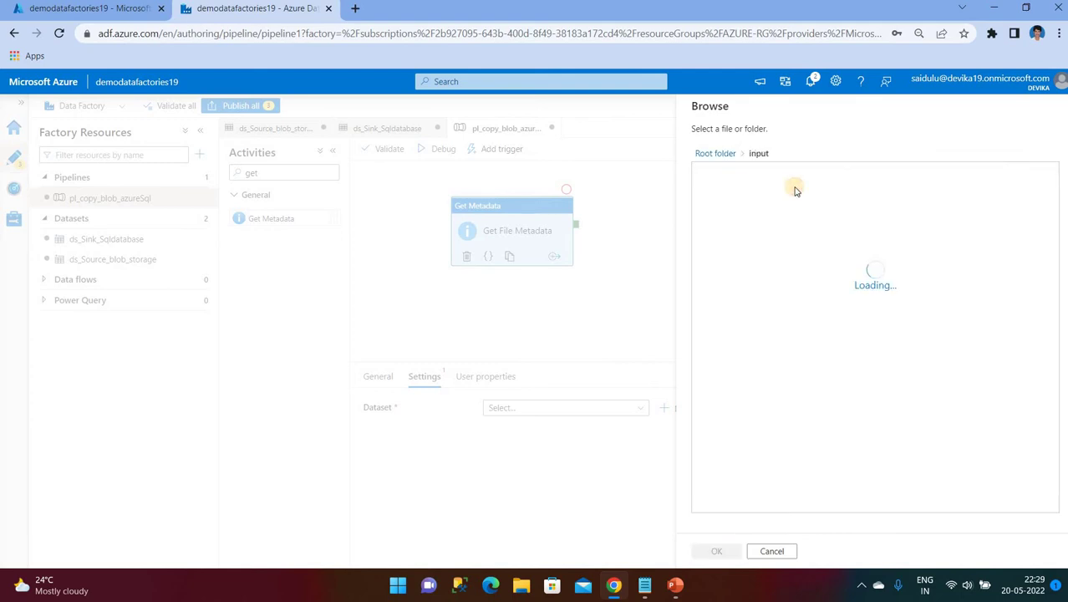
{"action": "double_click", "coordinate": [735, 176]}
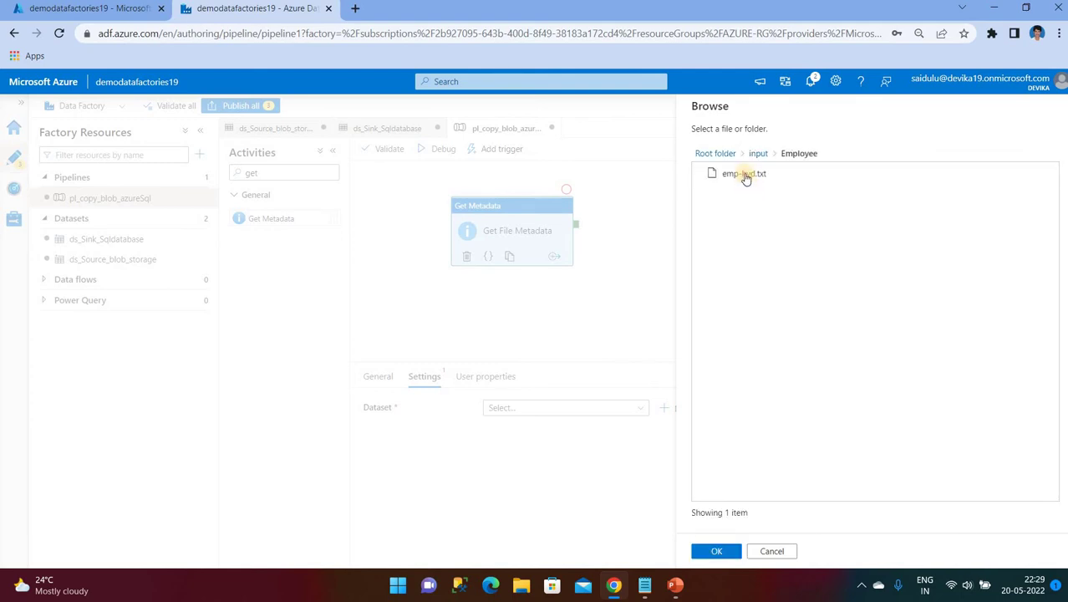
{"action": "left_click", "coordinate": [745, 178]}
{"action": "left_click", "coordinate": [720, 549]}
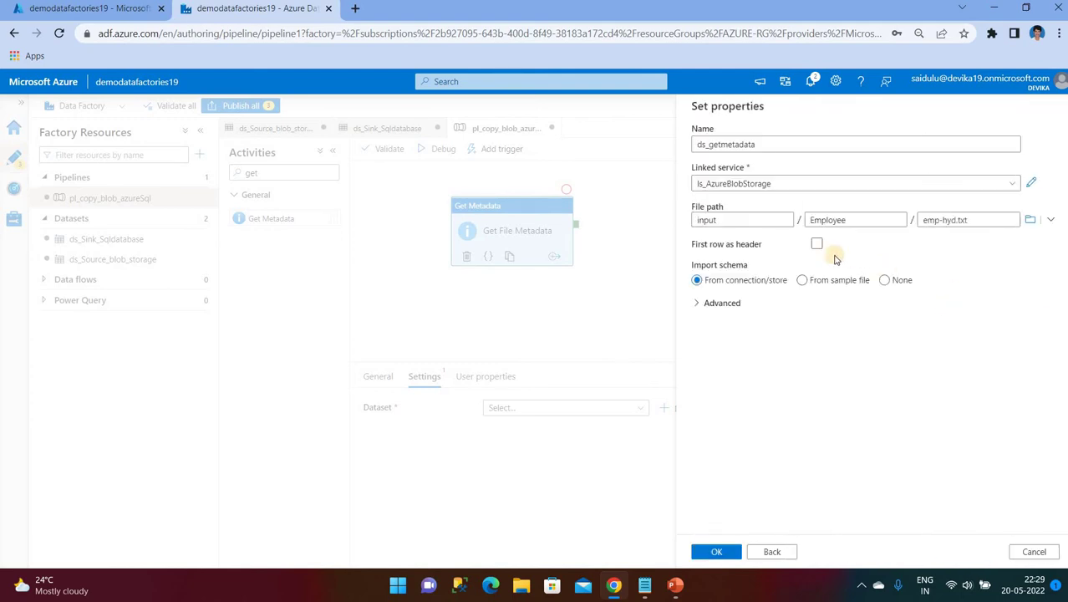
{"action": "left_click", "coordinate": [817, 244]}
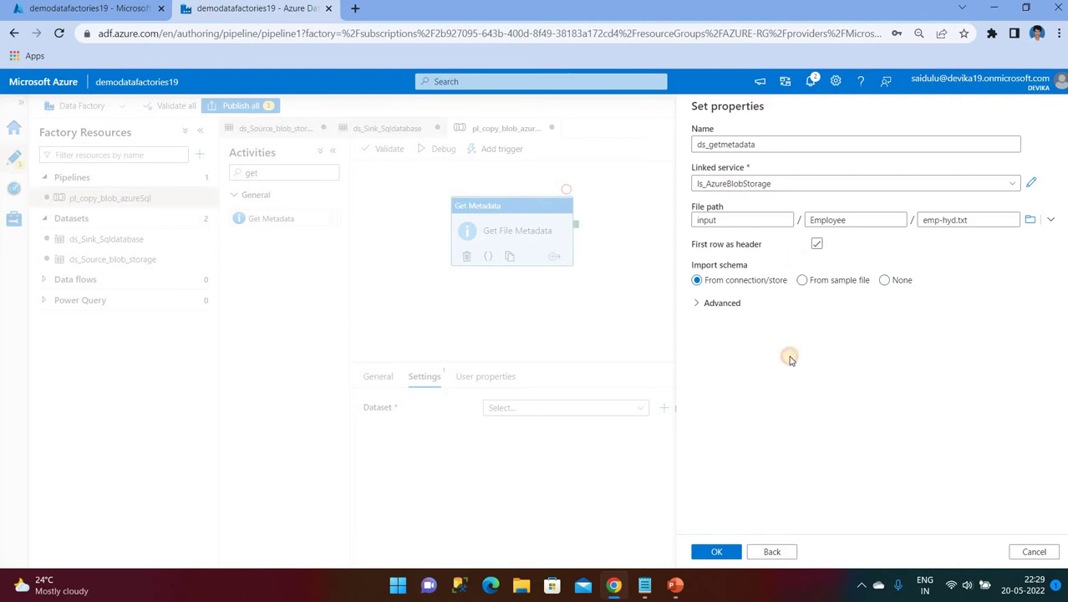
{"action": "left_click", "coordinate": [724, 551]}
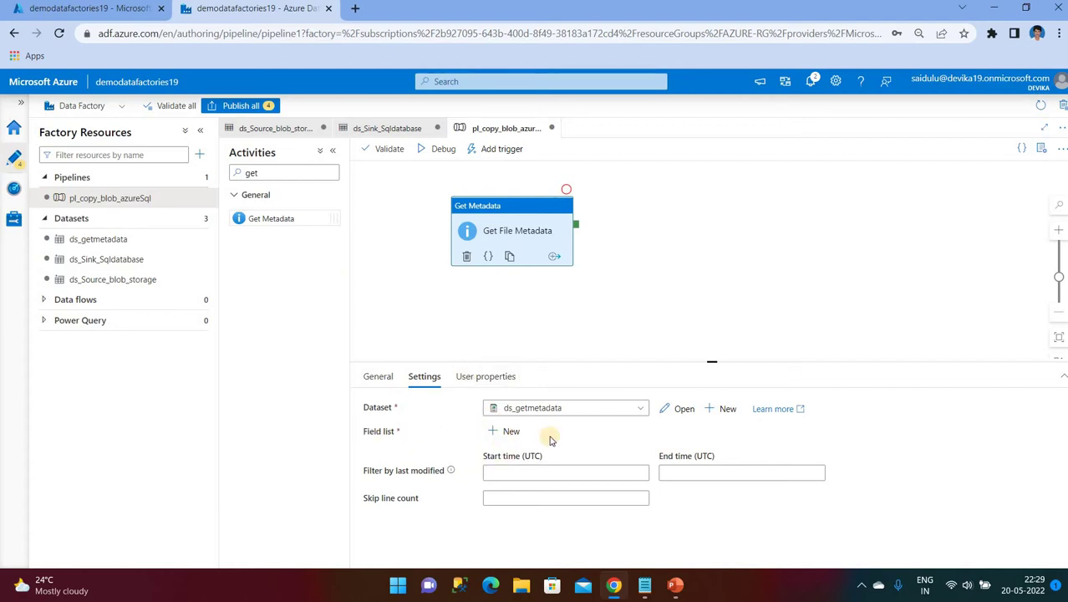
Step: Add an Exists argument to the field list of the Get File Metadata activity
{"action": "left_click", "coordinate": [507, 435]}
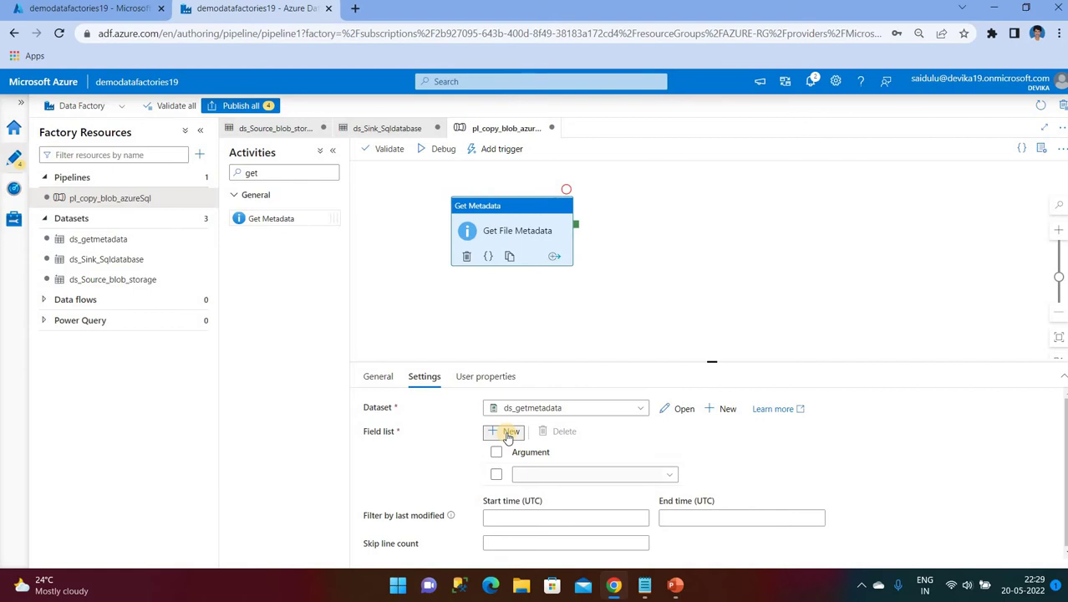
{"action": "left_click", "coordinate": [552, 474]}
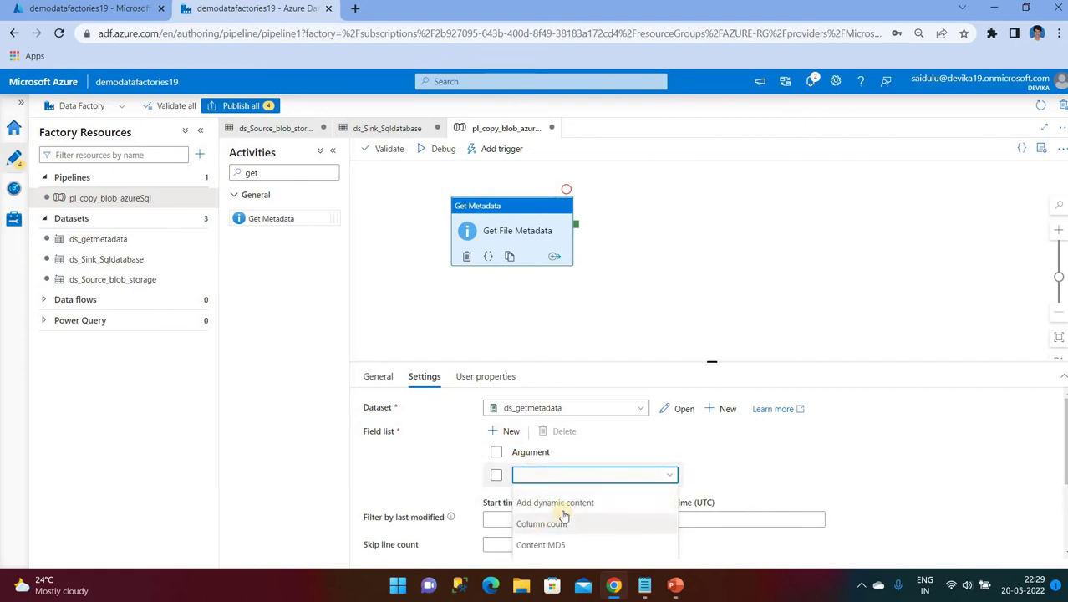
{"action": "left_click", "coordinate": [534, 443]}
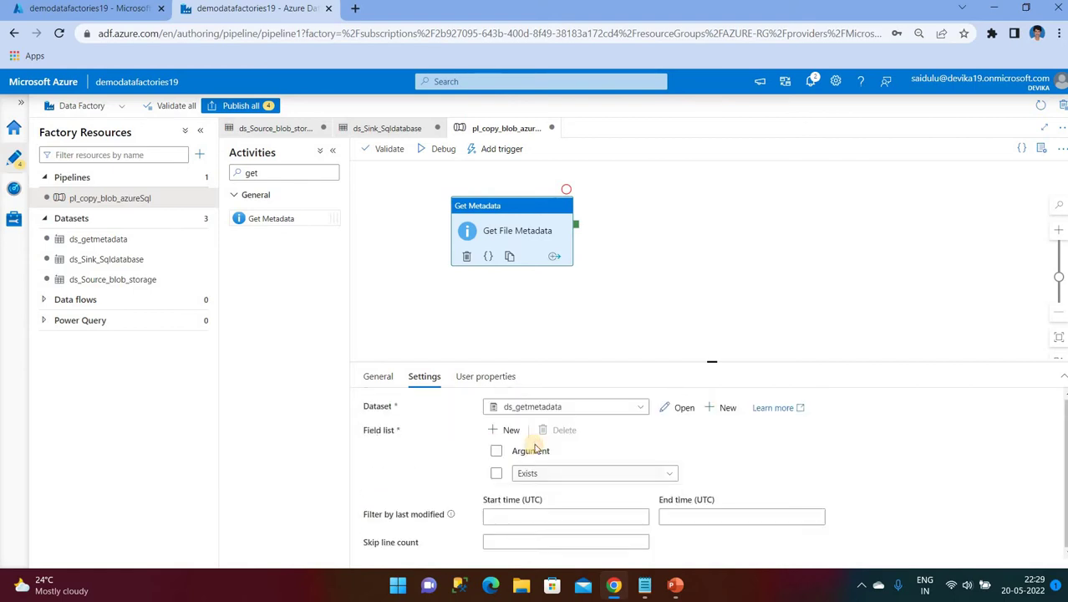
Step: Add an activity named If Condition to the pipeline and connect Get File Metadata's success output to it
{"action": "left_click", "coordinate": [658, 262]}
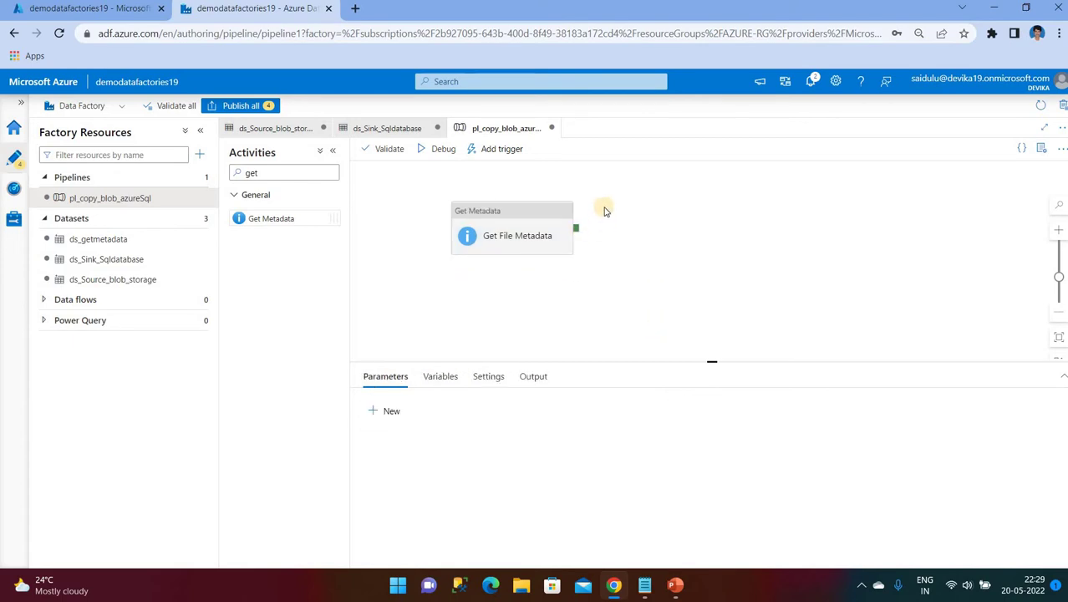
{"action": "left_click", "coordinate": [294, 173]}
{"action": "double_click", "coordinate": [292, 173]}
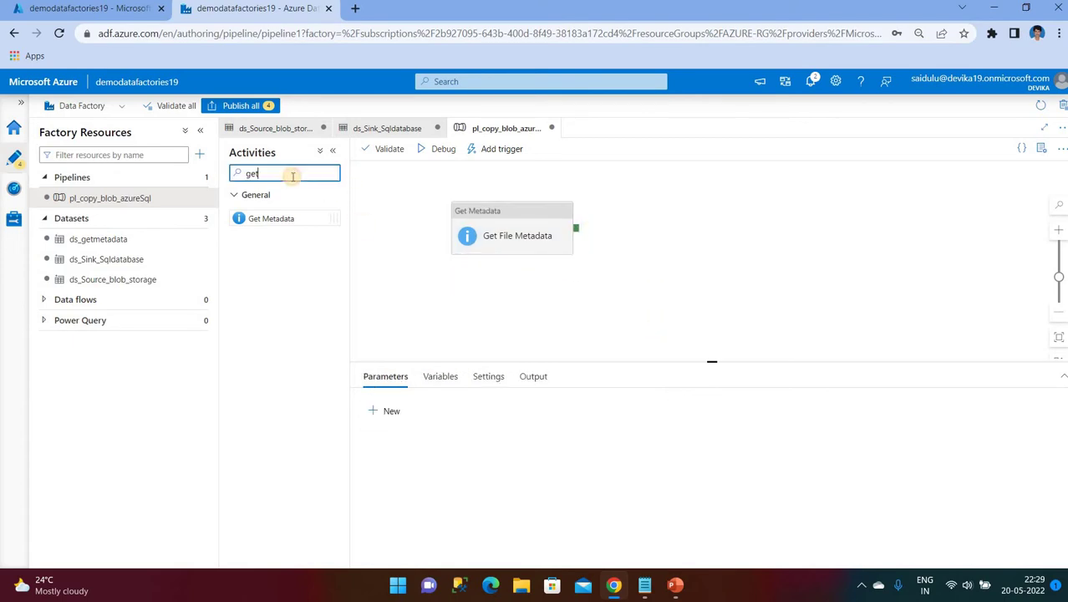
{"action": "type", "text": "g"}
{"action": "key", "text": "BackSpace"}
{"action": "type", "text": "if"}
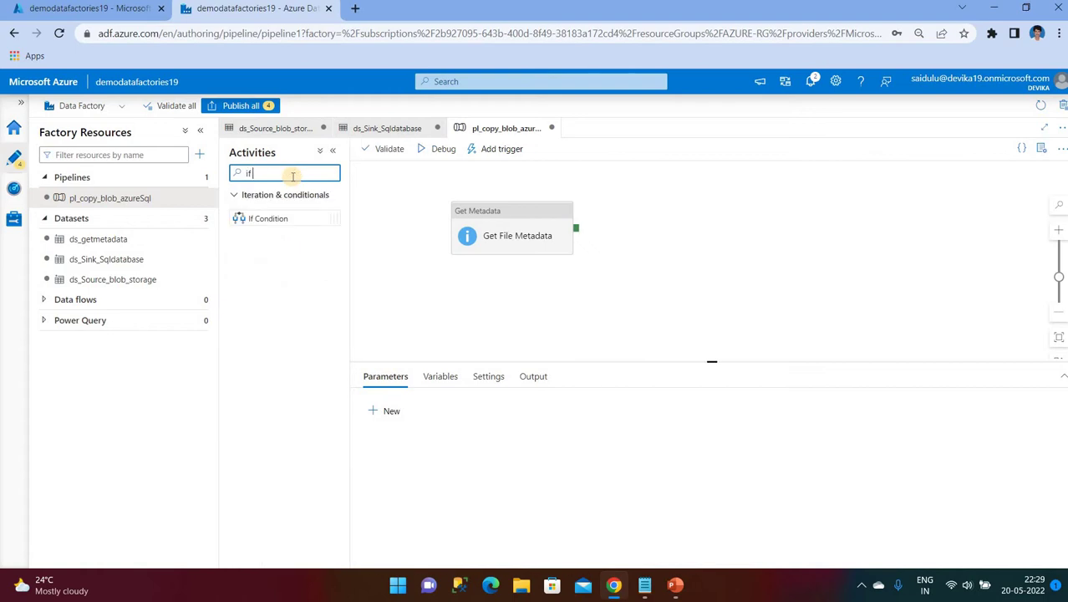
{"action": "left_click_drag", "start_coordinate": [280, 231], "coordinate": [660, 211]}
{"action": "left_click", "coordinate": [553, 407]}
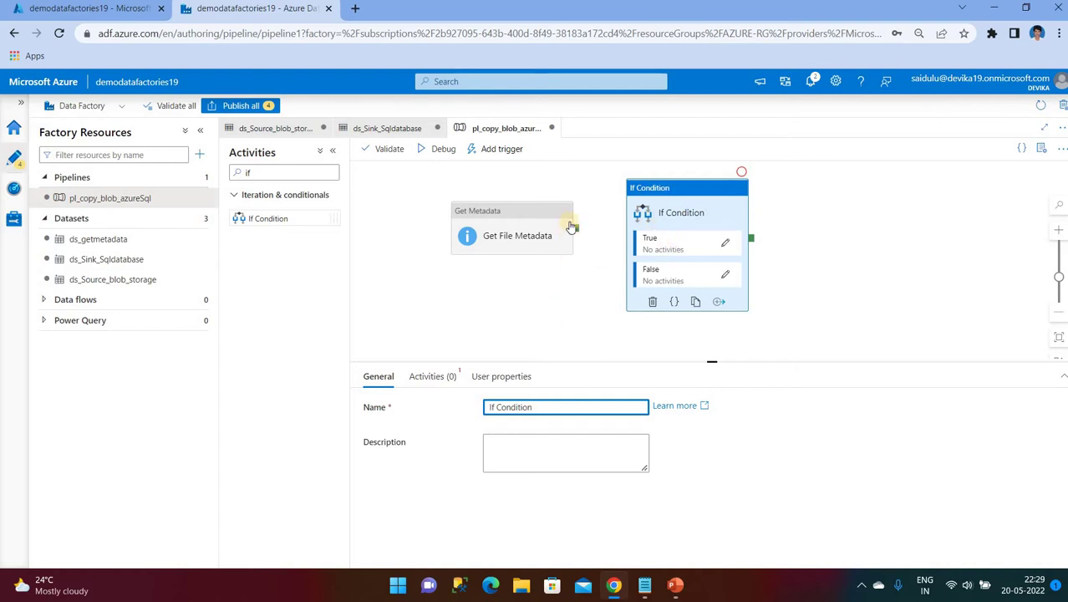
{"action": "left_click_drag", "start_coordinate": [572, 227], "coordinate": [644, 244]}
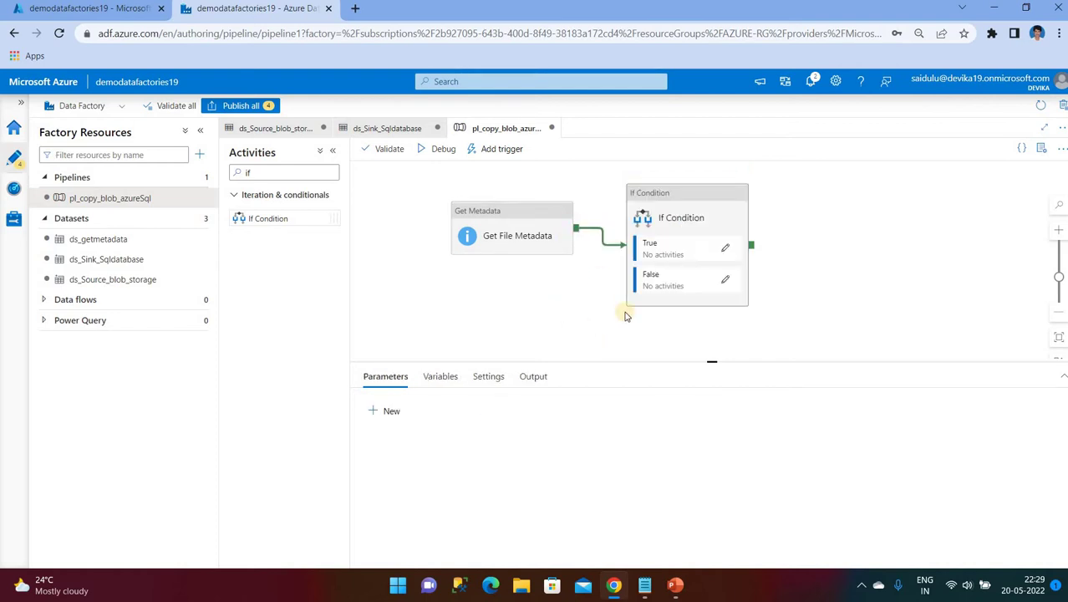
{"action": "left_click", "coordinate": [725, 250]}
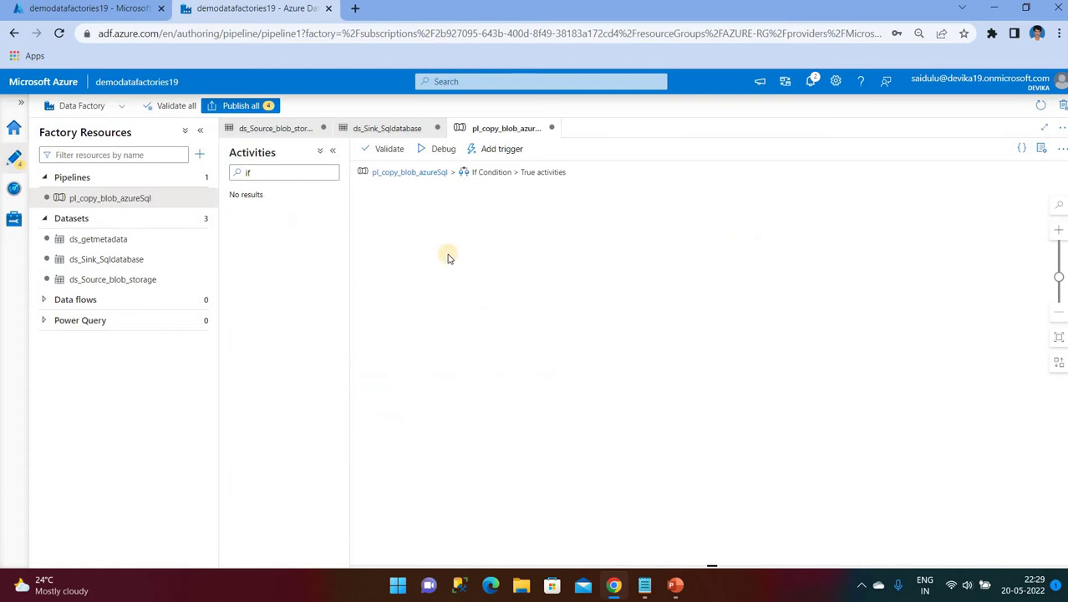
{"action": "left_click", "coordinate": [394, 174]}
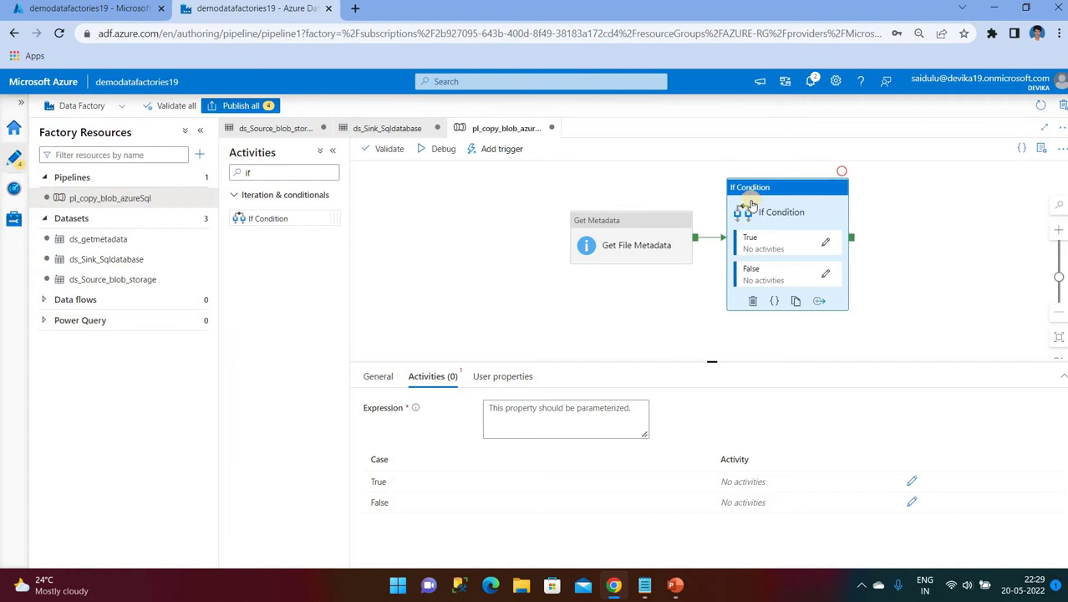
{"action": "left_click", "coordinate": [516, 408]}
{"action": "left_click", "coordinate": [529, 448]}
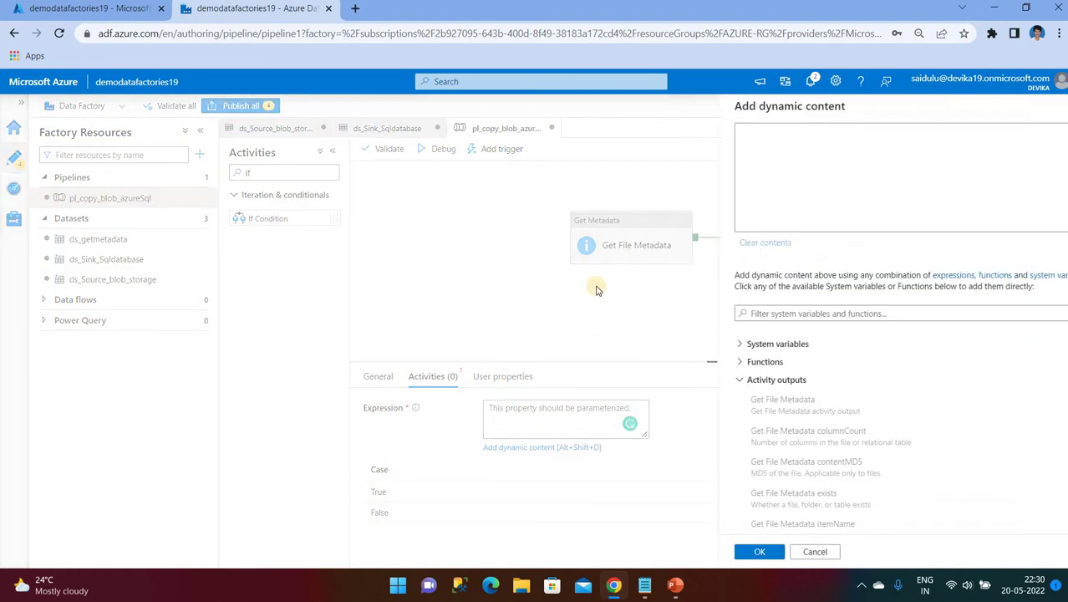
{"action": "left_click", "coordinate": [776, 551]}
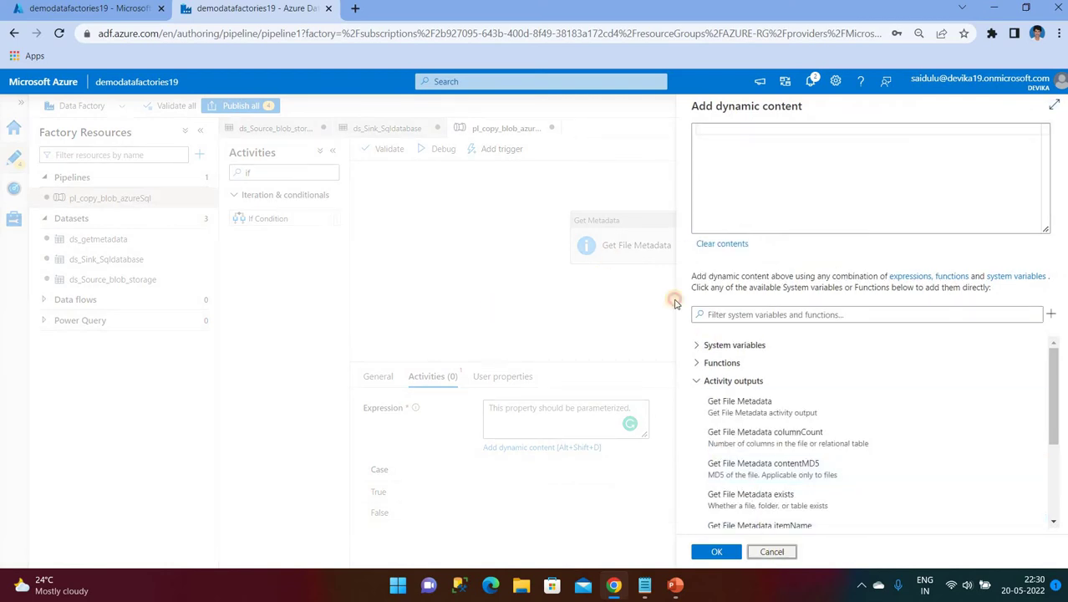
{"action": "left_click", "coordinate": [610, 251]}
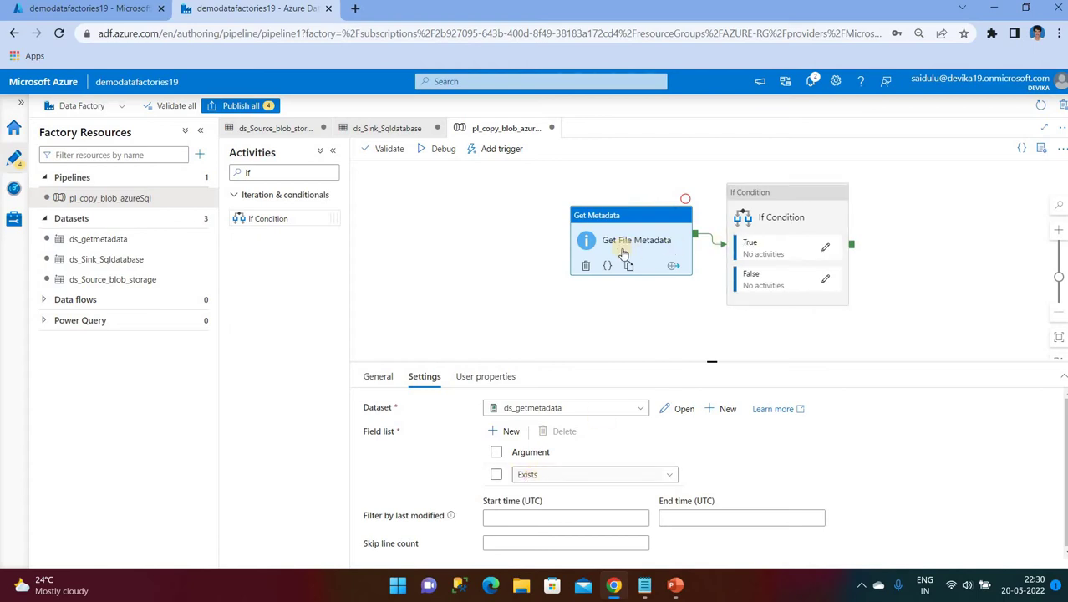
{"action": "left_click", "coordinate": [776, 235]}
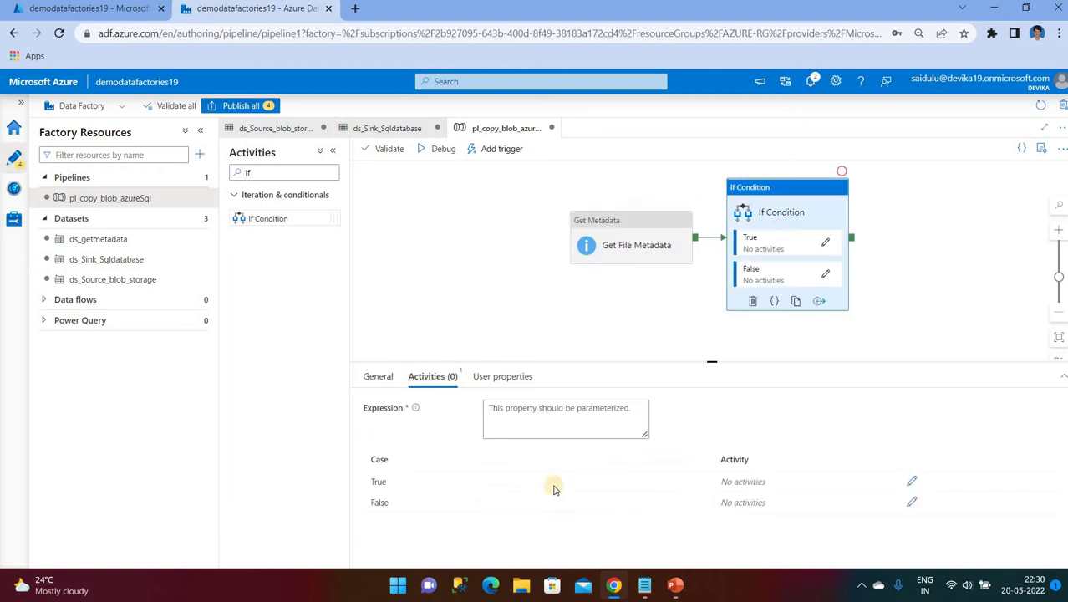
{"action": "left_click", "coordinate": [528, 411]}
{"action": "left_click", "coordinate": [544, 455]}
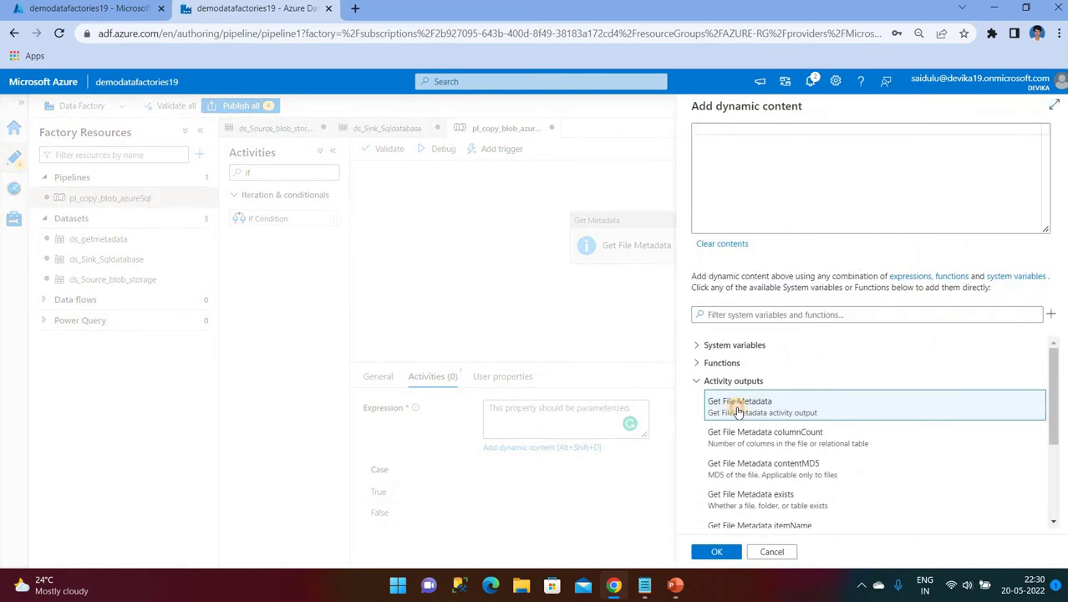
{"action": "left_click", "coordinate": [738, 406]}
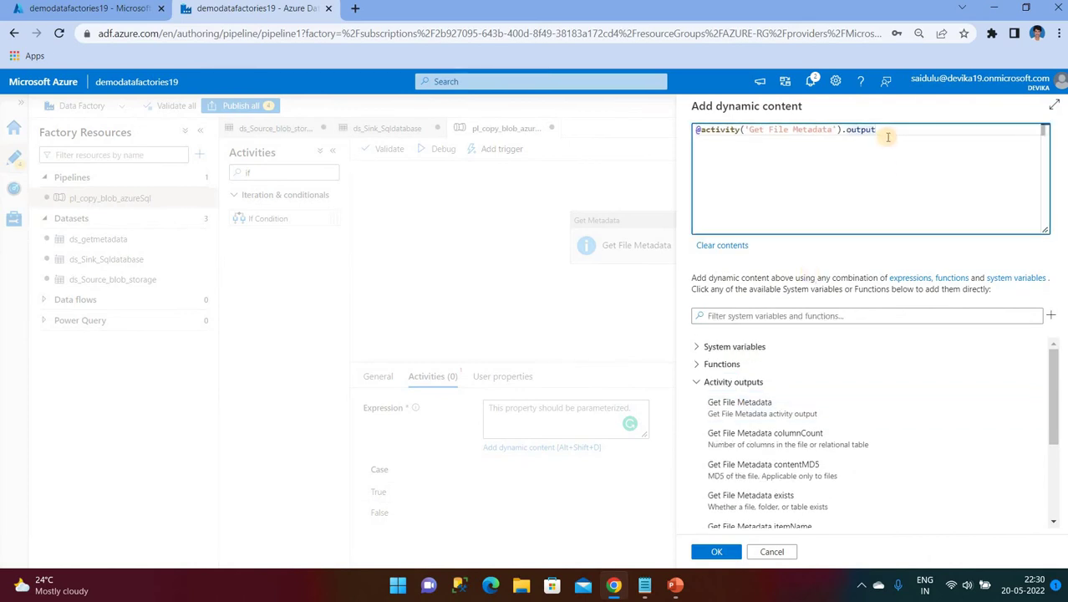
{"action": "type", "text": ".ex"}
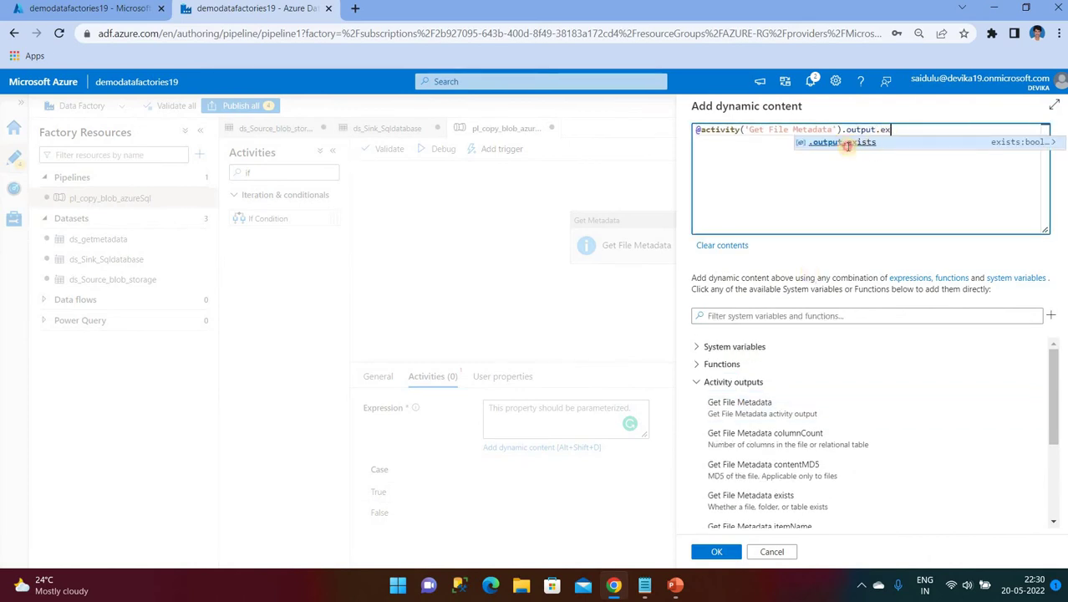
{"action": "left_click", "coordinate": [846, 142]}
{"action": "left_click", "coordinate": [716, 551]}
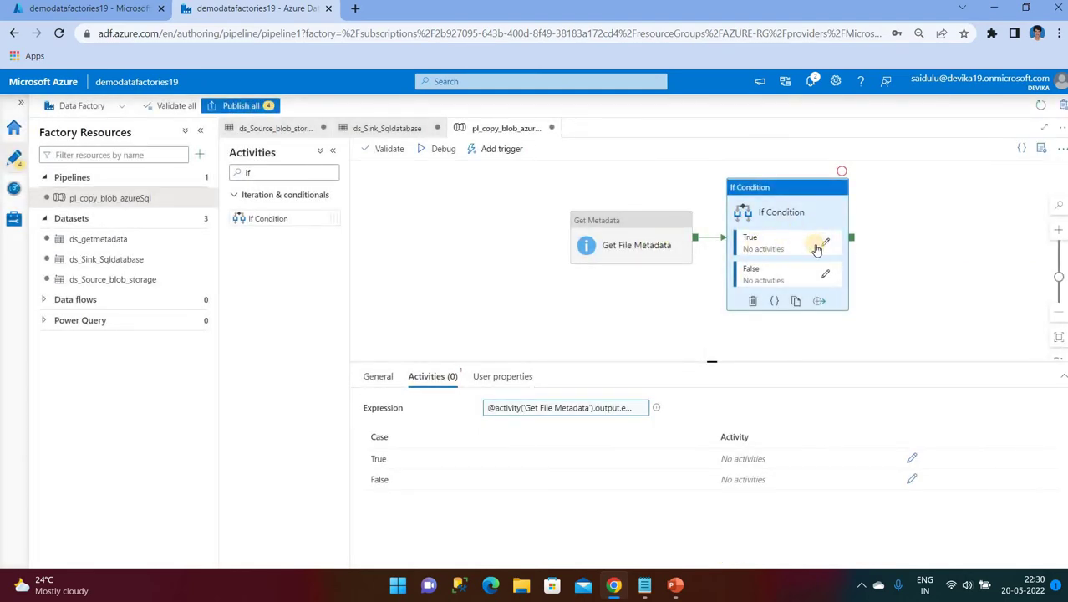
Step: Add a Copy data activity to the If Condition's True branch and name it Copy data
{"action": "left_click", "coordinate": [824, 243]}
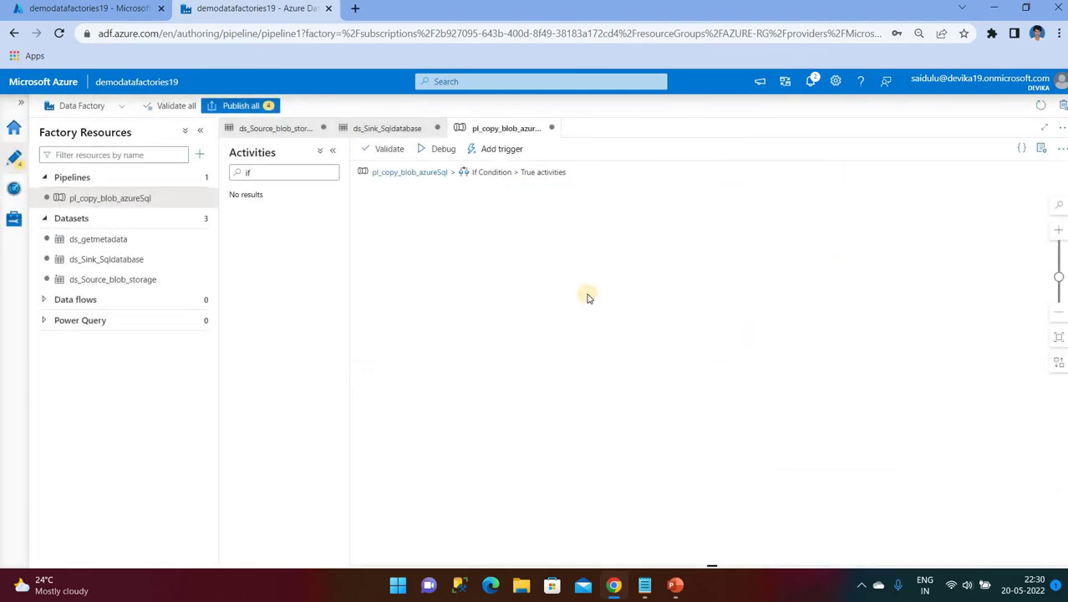
{"action": "left_click", "coordinate": [299, 170]}
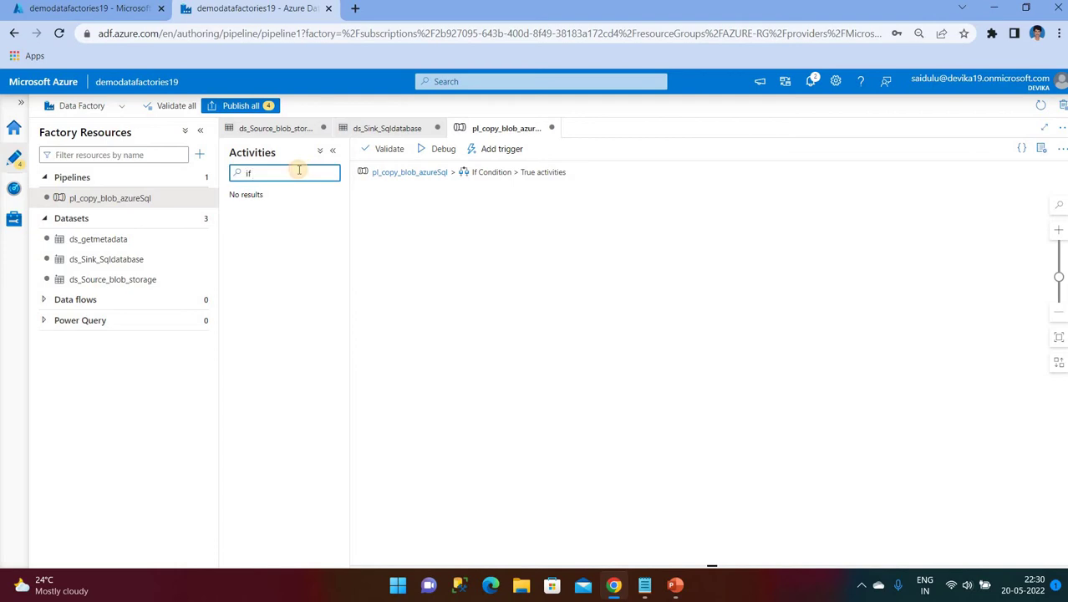
{"action": "key", "text": "BackSpace"}
{"action": "key", "text": "BackSpace"}
{"action": "type", "text": "copy"}
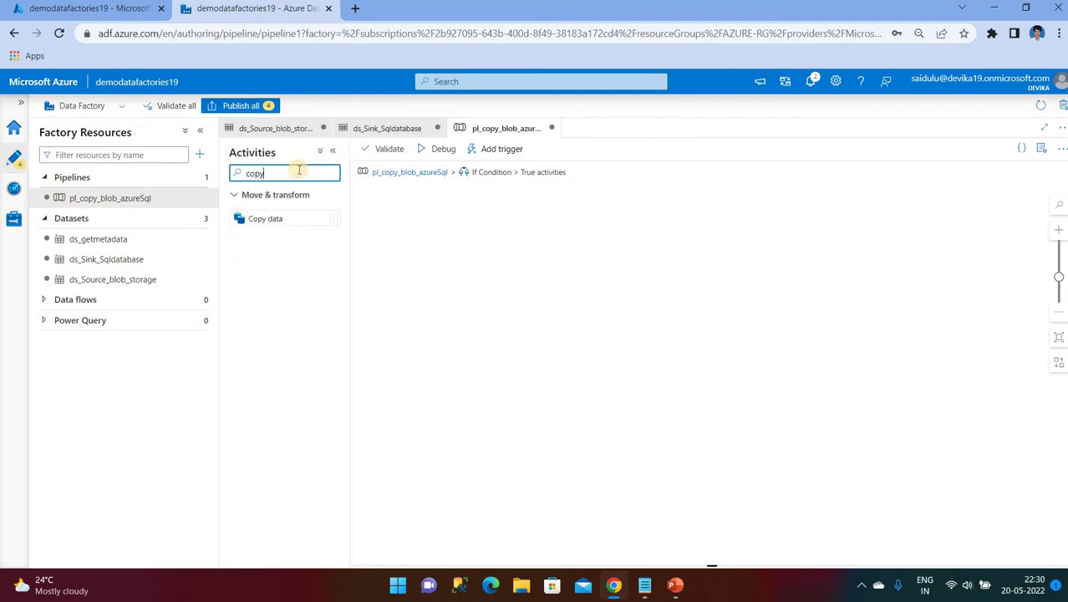
{"action": "left_click_drag", "start_coordinate": [267, 218], "coordinate": [529, 276]}
{"action": "left_click", "coordinate": [554, 408]}
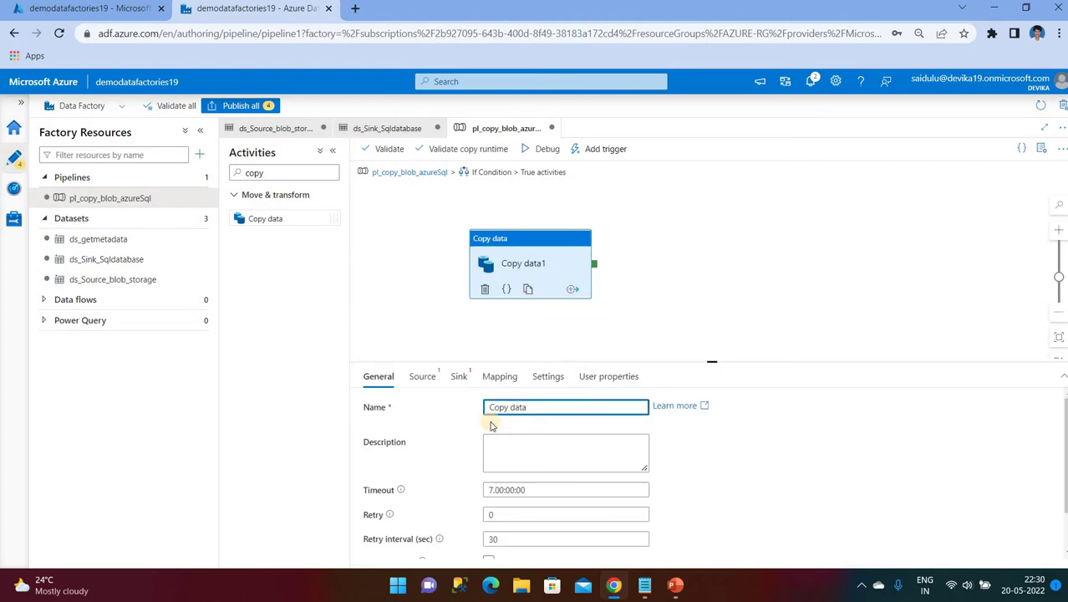
Step: Set the Copy data activity's source dataset to ds_Source_blob_storage
{"action": "left_click", "coordinate": [1063, 376]}
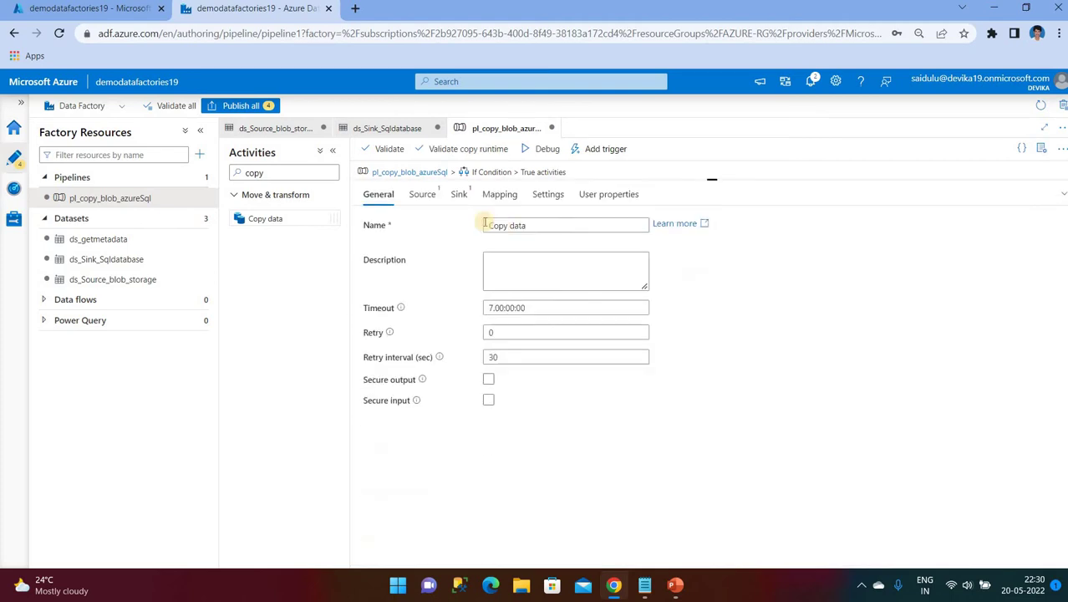
{"action": "left_click", "coordinate": [426, 182]}
{"action": "left_click", "coordinate": [520, 210]}
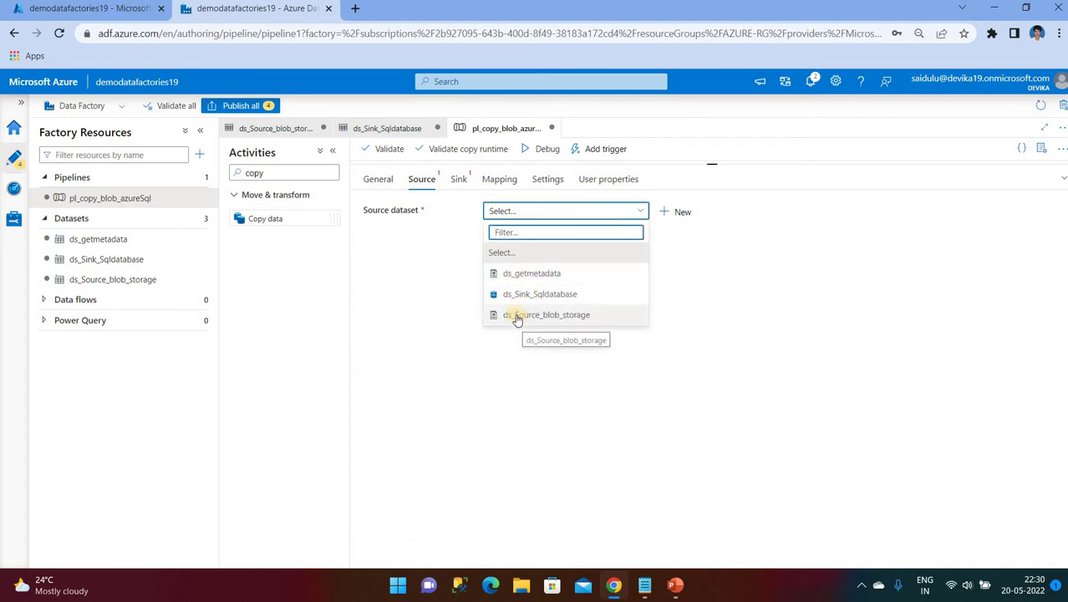
{"action": "left_click", "coordinate": [520, 315]}
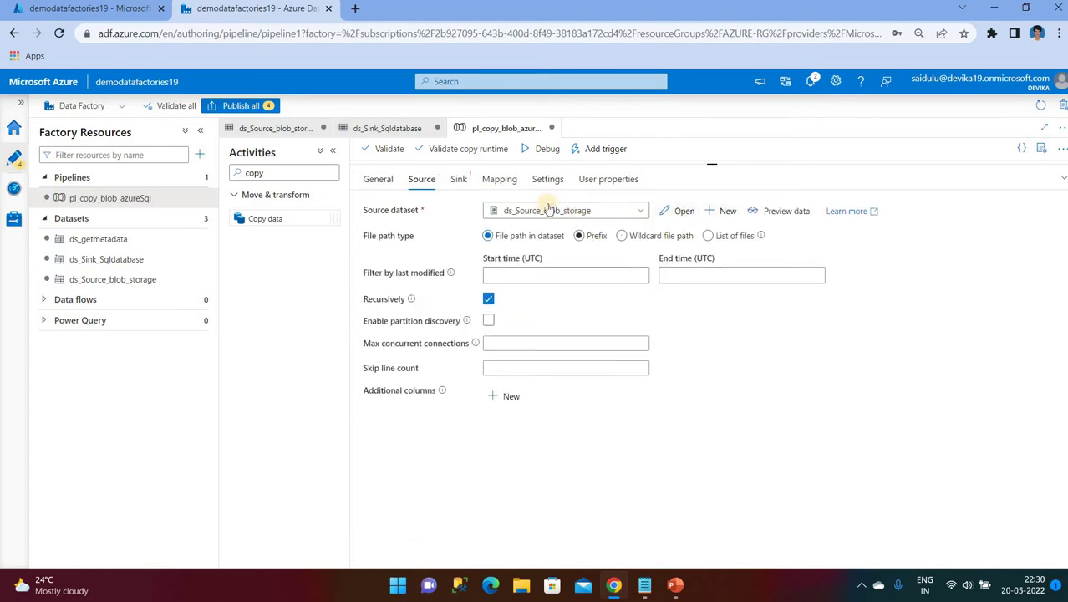
Step: Set the Copy data activity's sink dataset to ds_Sink_Sqldatabase
{"action": "left_click", "coordinate": [463, 182]}
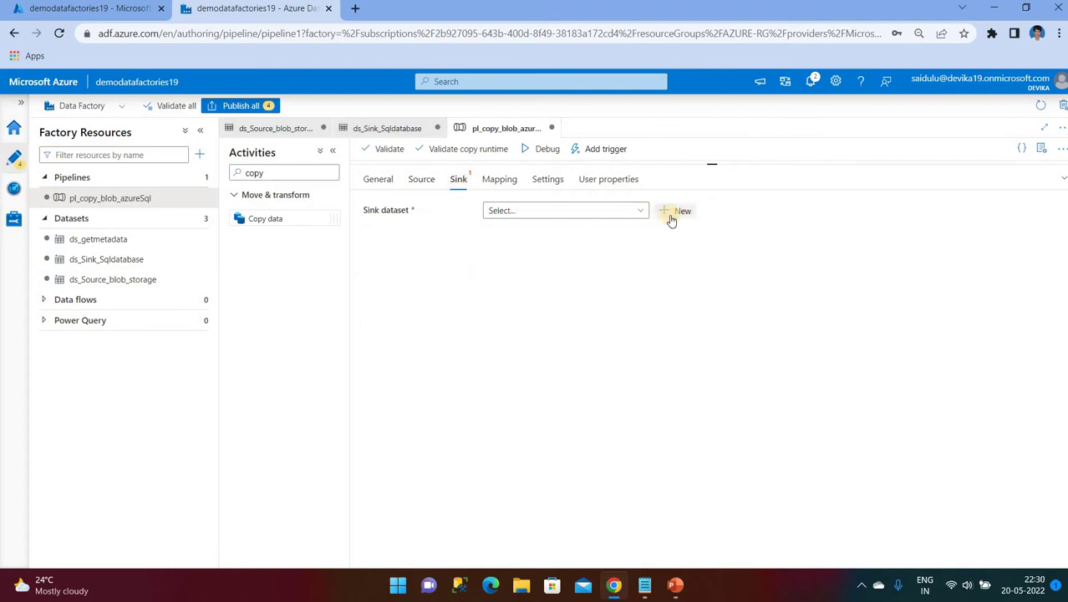
{"action": "left_click", "coordinate": [553, 210]}
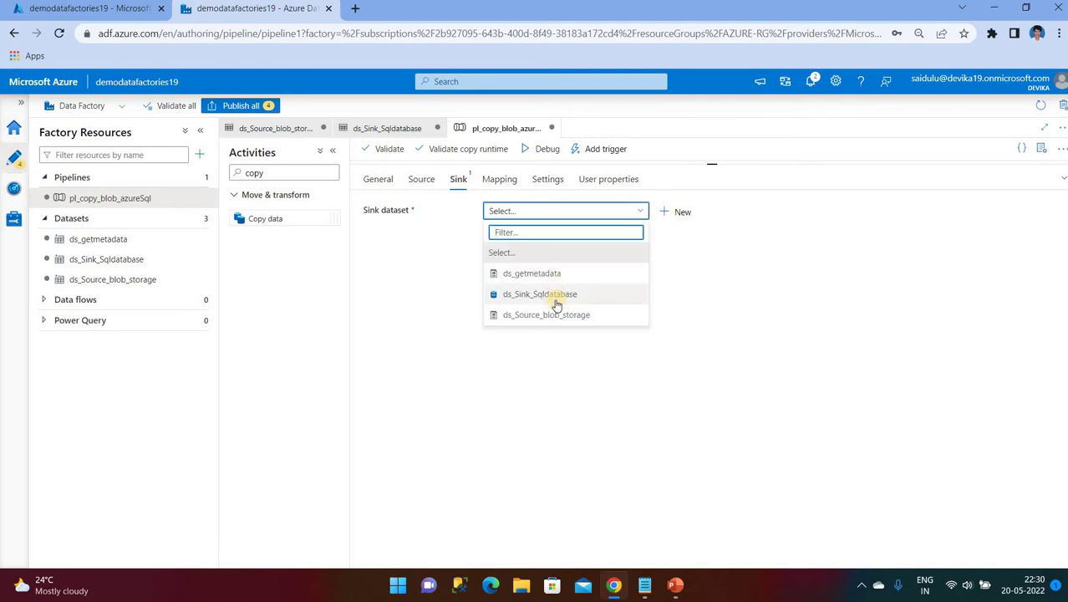
{"action": "left_click", "coordinate": [542, 294]}
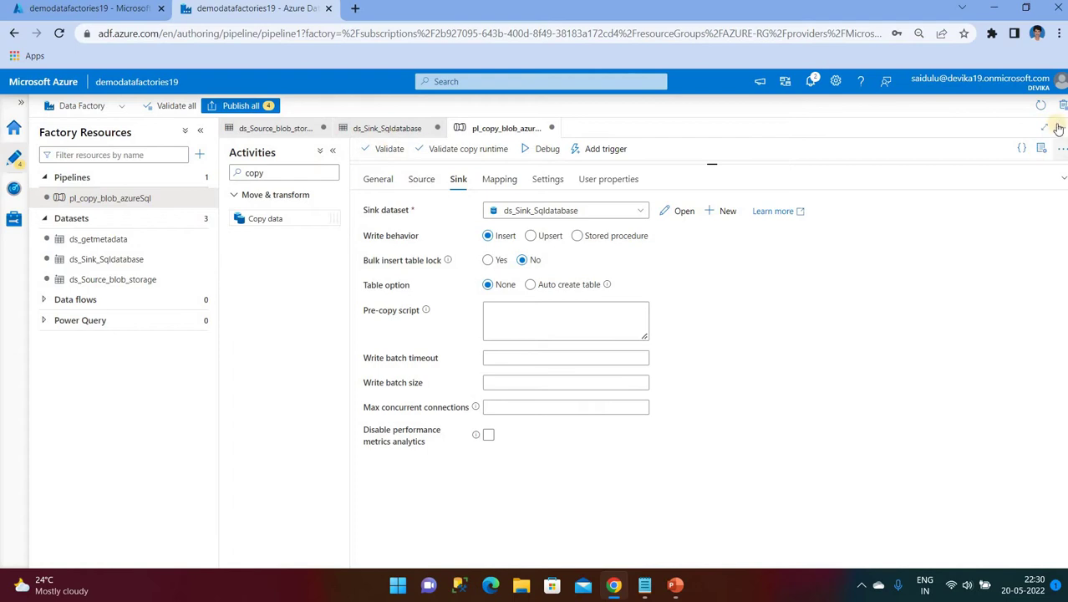
{"action": "left_click", "coordinate": [1061, 180]}
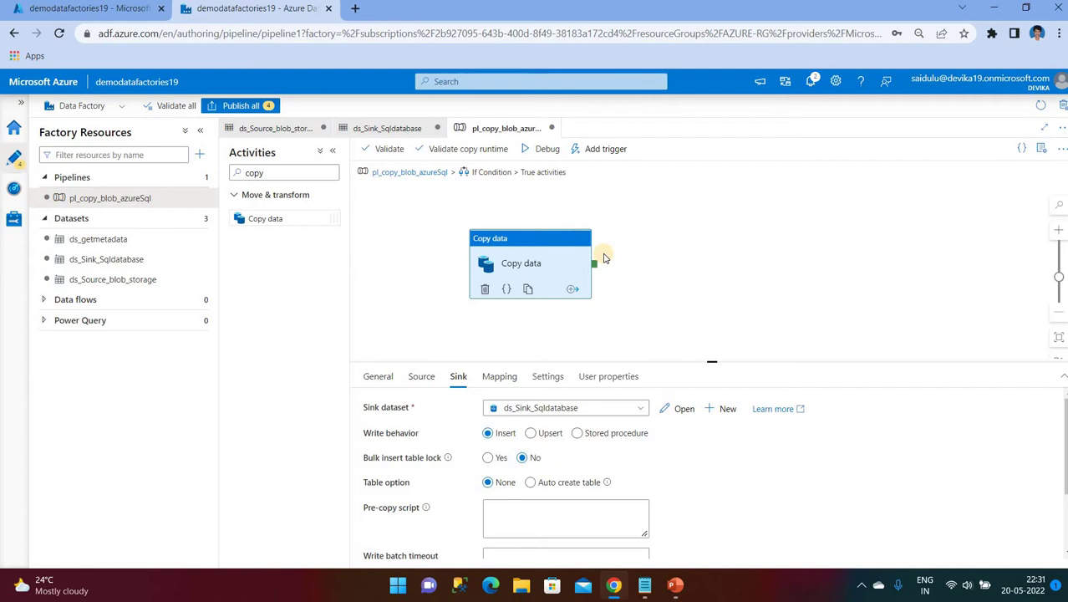
Step: Add a Web activity beside Copy data in the True branch and connect Copy data's success output to it
{"action": "left_click", "coordinate": [296, 173]}
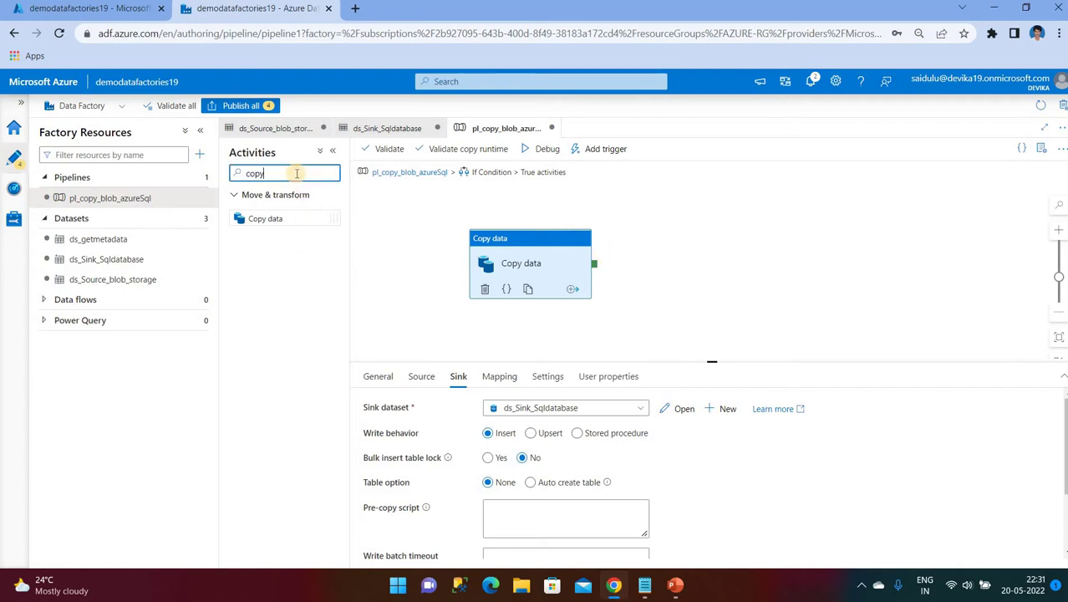
{"action": "key", "text": "BackSpace"}
{"action": "key", "text": "BackSpace"}
{"action": "key", "text": "BackSpace"}
{"action": "type", "text": "we"}
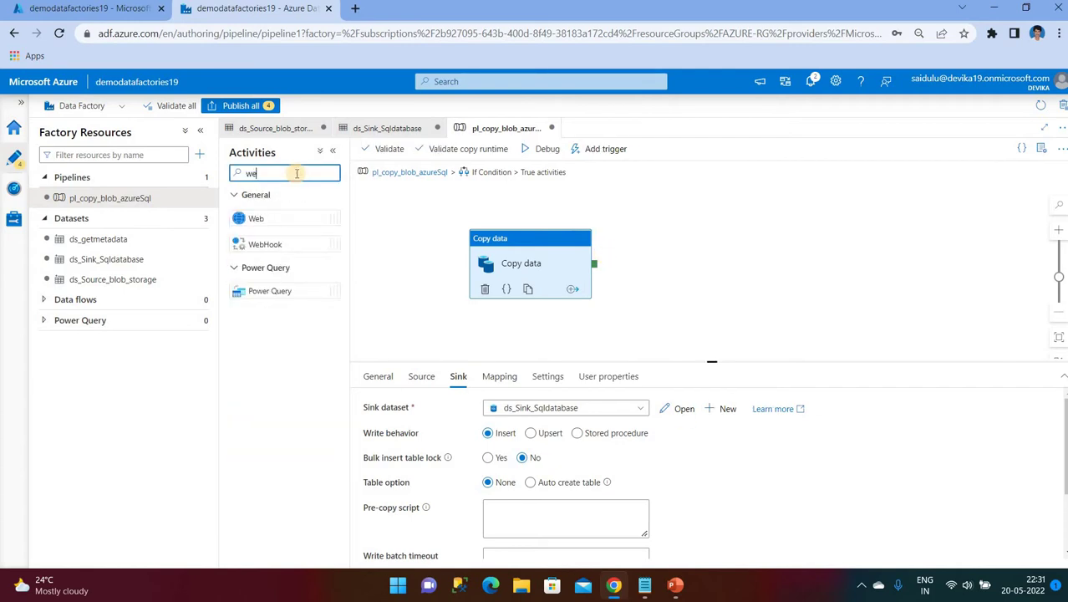
{"action": "type", "text": "b"}
{"action": "left_click_drag", "start_coordinate": [272, 220], "coordinate": [710, 261]}
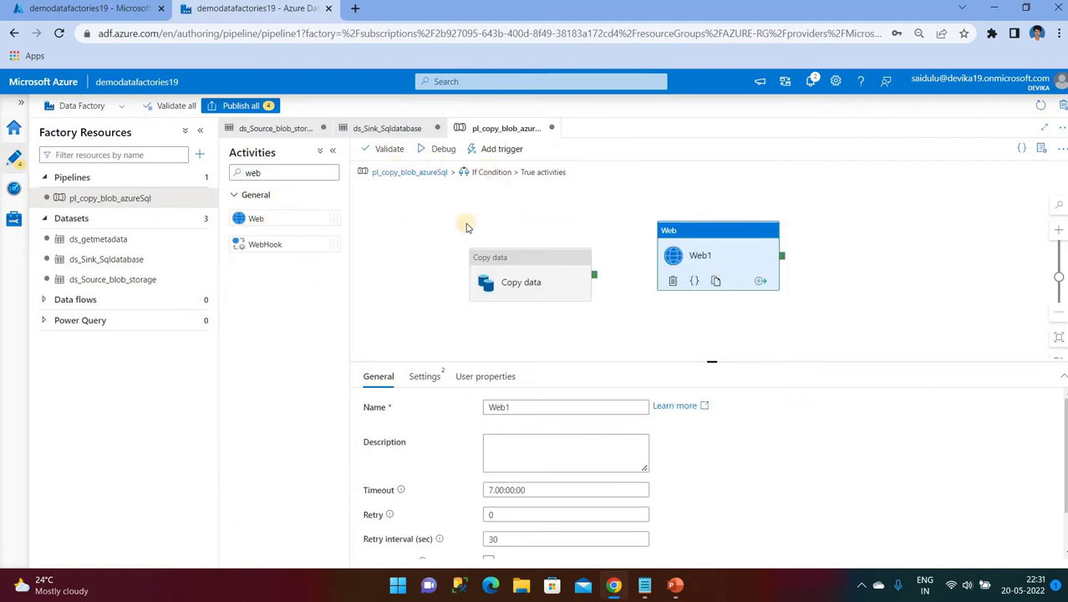
{"action": "left_click_drag", "start_coordinate": [592, 274], "coordinate": [668, 266]}
{"action": "left_click", "coordinate": [641, 327]}
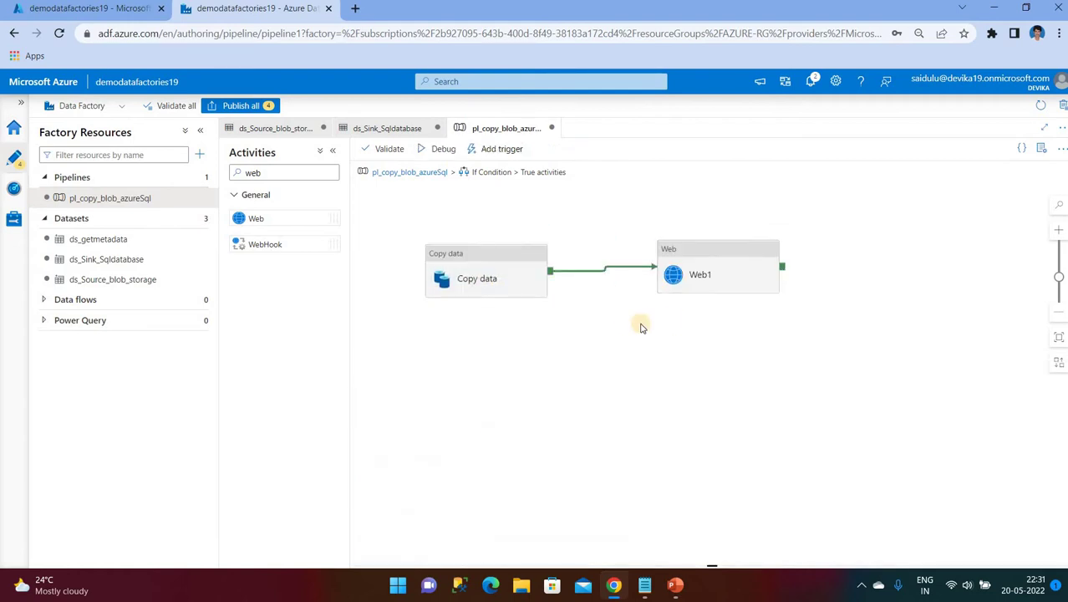
Step: Rename the Web activity as Success
{"action": "left_click", "coordinate": [706, 273]}
{"action": "left_click", "coordinate": [520, 405]}
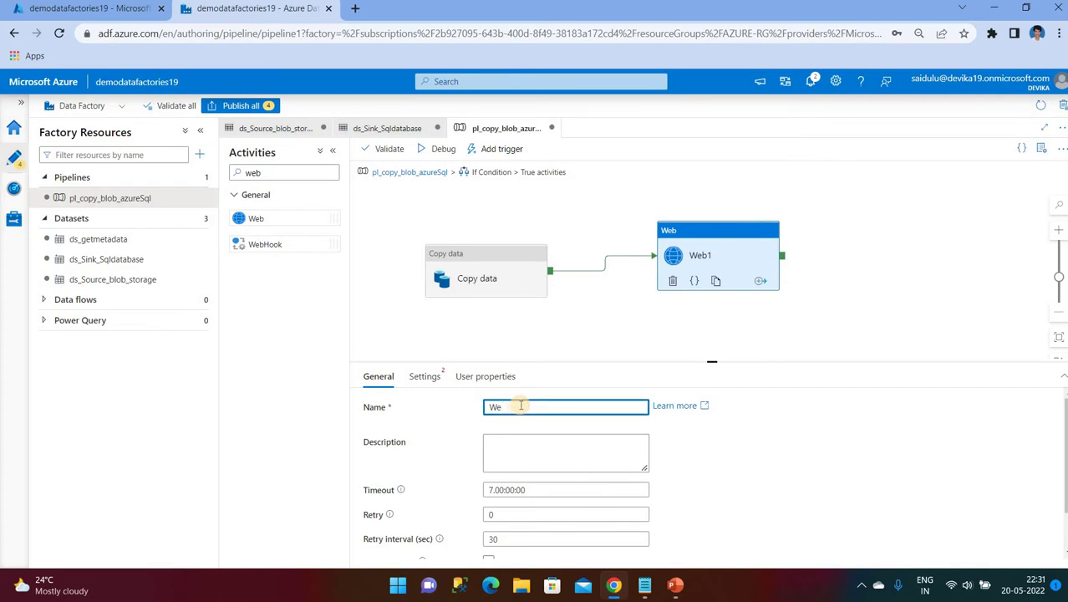
{"action": "type", "text": "Suc"}
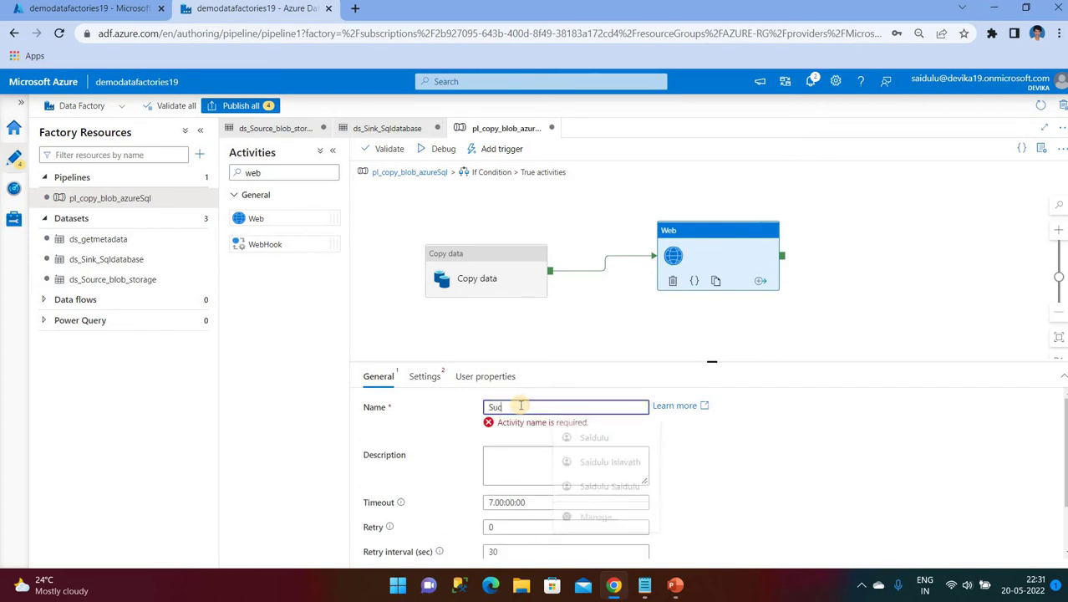
{"action": "type", "text": "cess"}
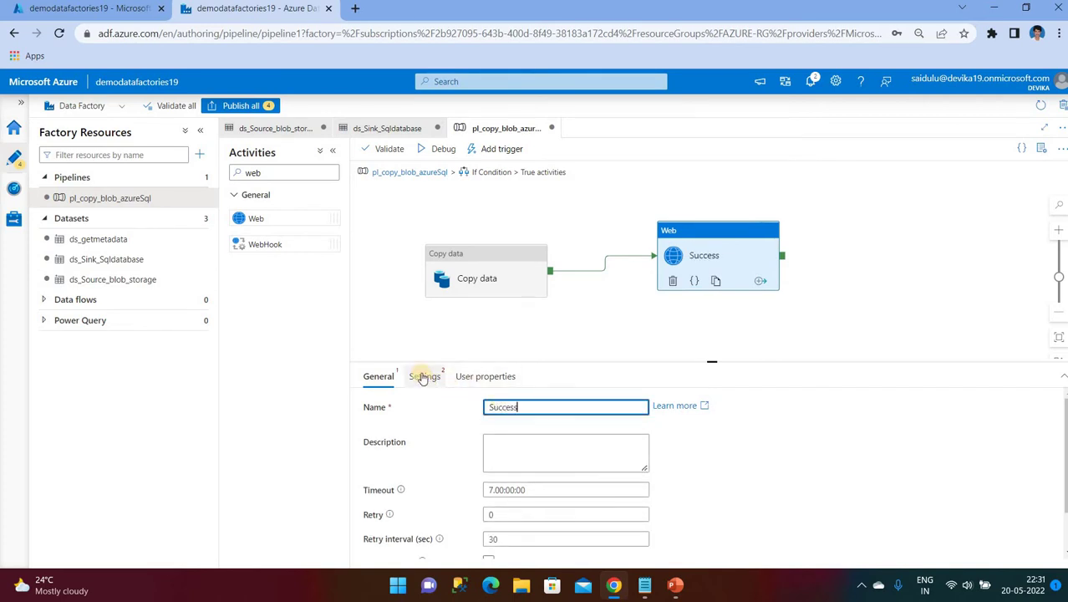
Step: Open the Success Web activity's settings and switch to the Azure portal
{"action": "left_click", "coordinate": [424, 376]}
{"action": "left_click", "coordinate": [512, 405]}
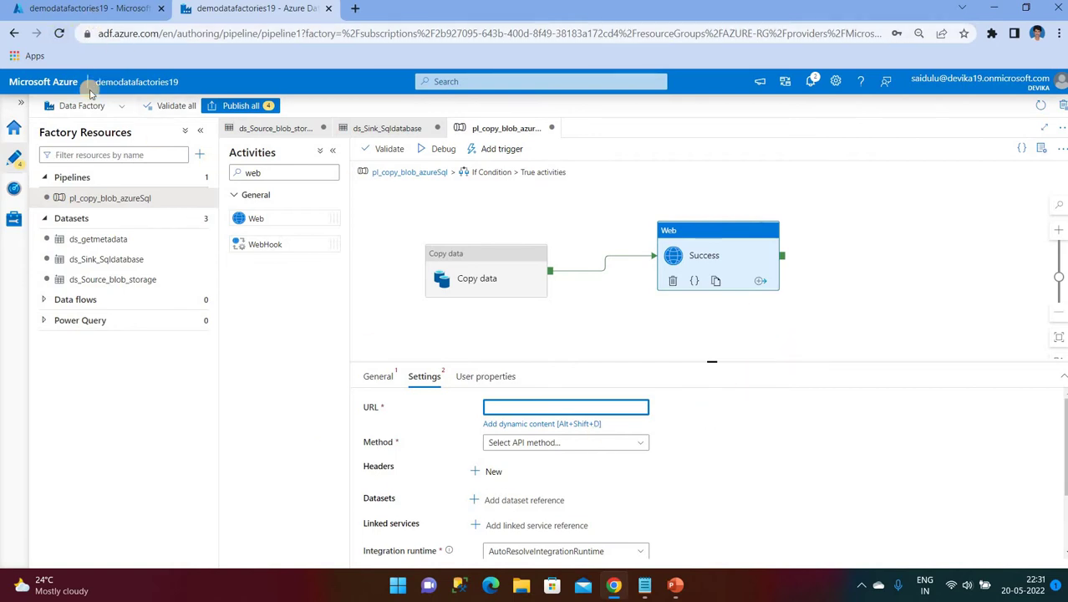
{"action": "left_click", "coordinate": [85, 9]}
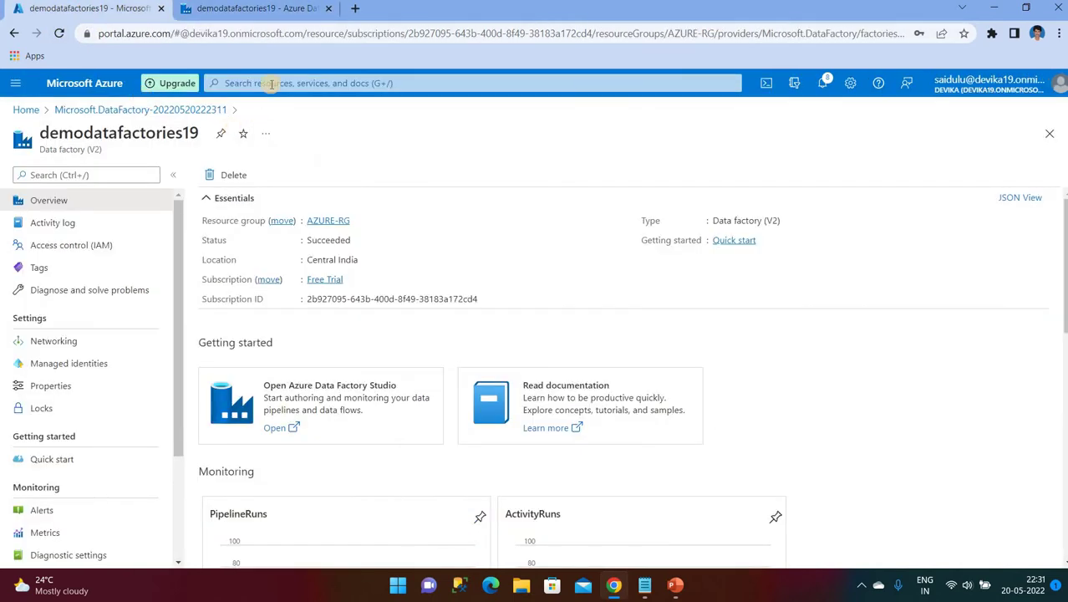
Step: Search the portal for the Logic apps service and start creating a new logic app
{"action": "left_click", "coordinate": [272, 83]}
{"action": "type", "text": "lo"}
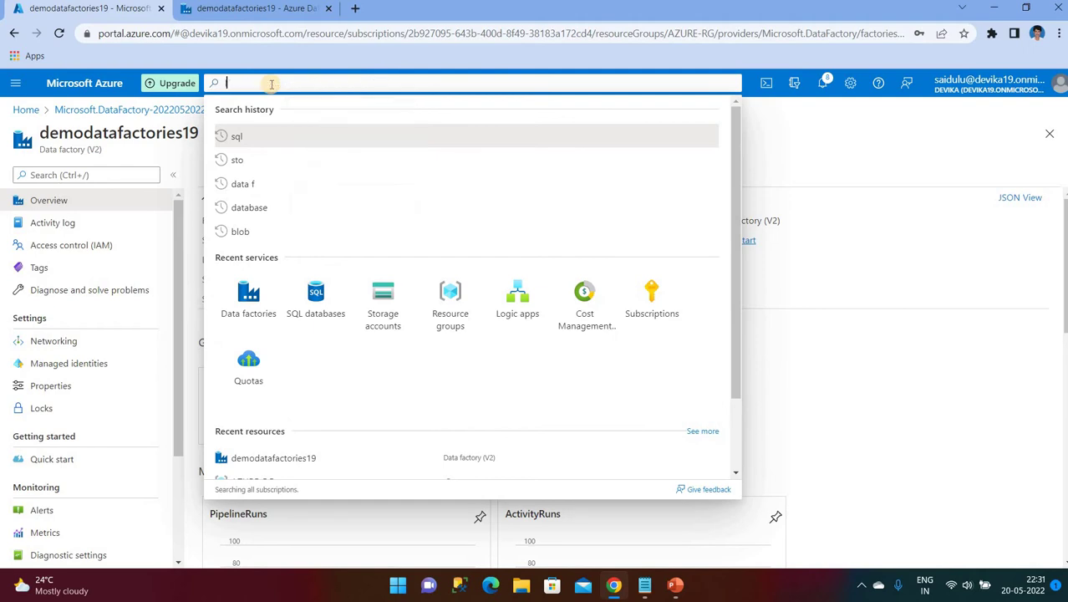
{"action": "type", "text": "gic"}
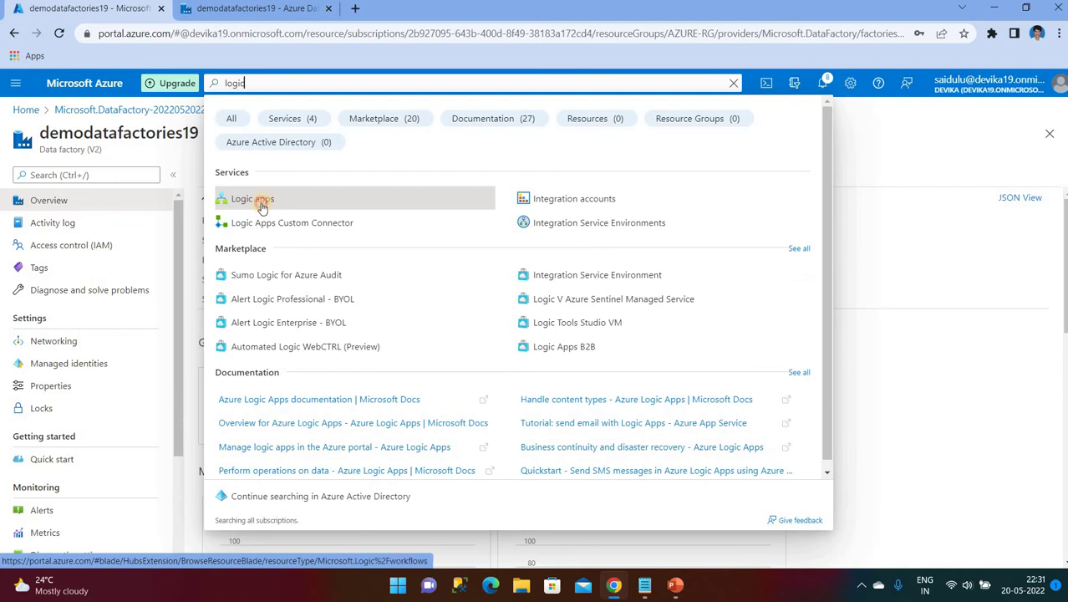
{"action": "left_click", "coordinate": [261, 207]}
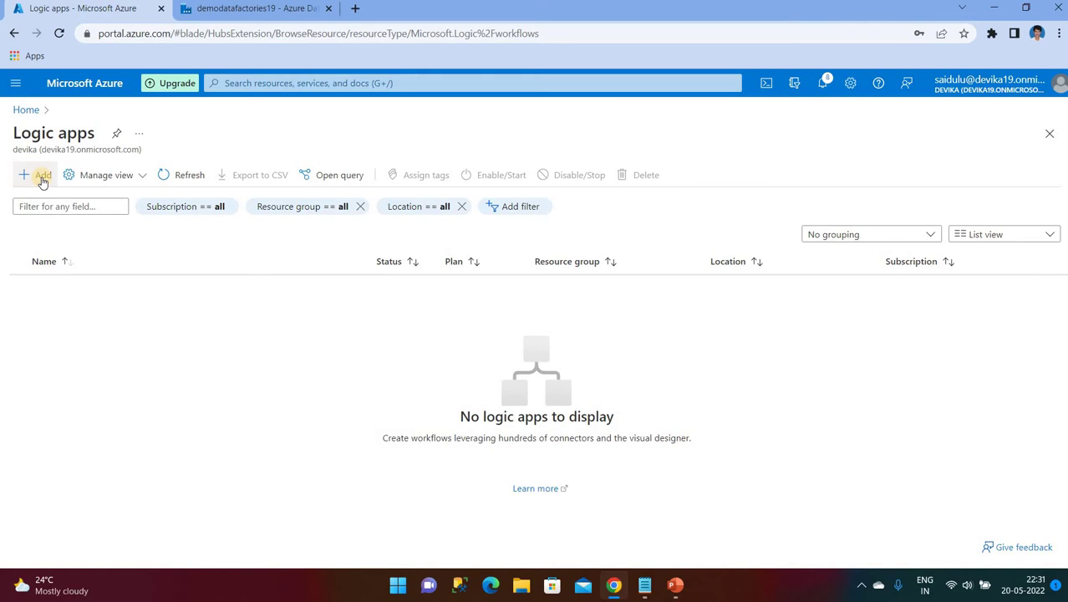
{"action": "left_click", "coordinate": [41, 179]}
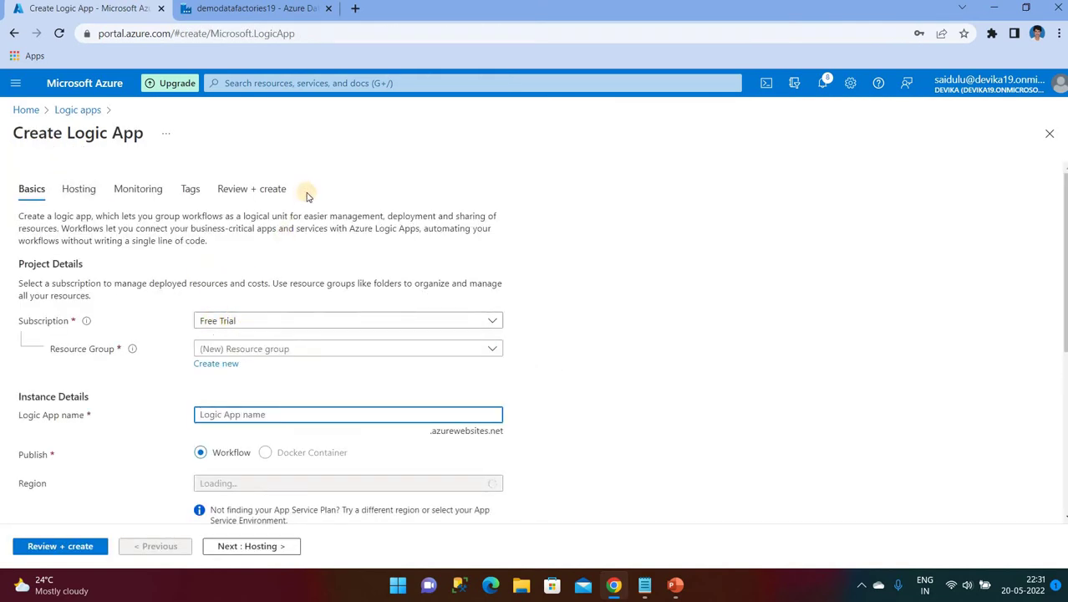
Step: Assign the logic app to resource group AZURE-RG, name it sailogicapp and set its region to Central India
{"action": "scroll", "coordinate": [246, 222], "scroll_direction": "down", "scroll_amount": 2}
{"action": "left_click", "coordinate": [249, 209]}
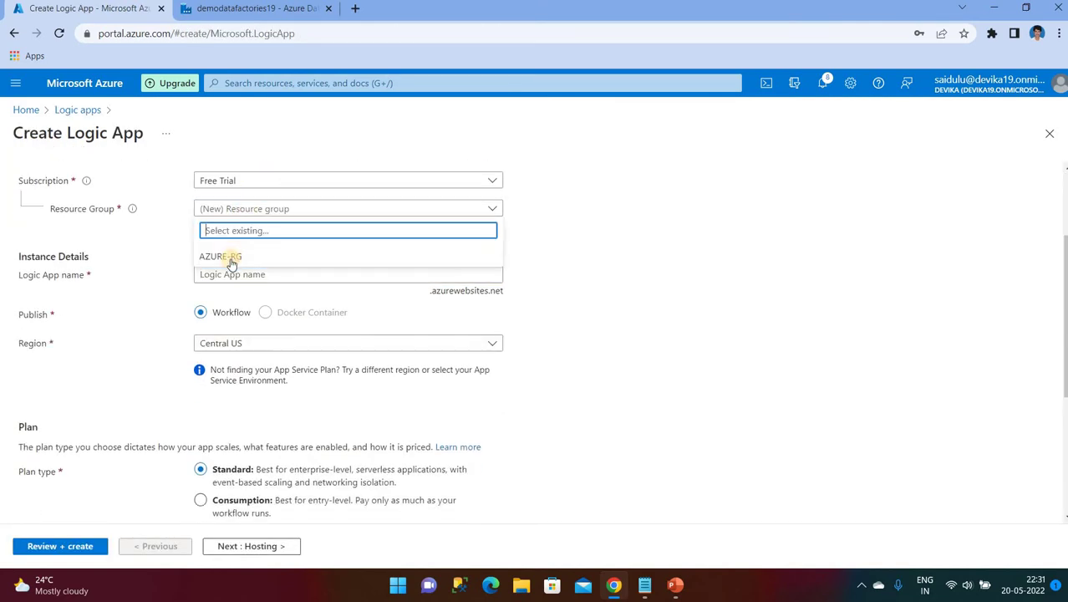
{"action": "left_click", "coordinate": [231, 260]}
{"action": "left_click", "coordinate": [235, 275]}
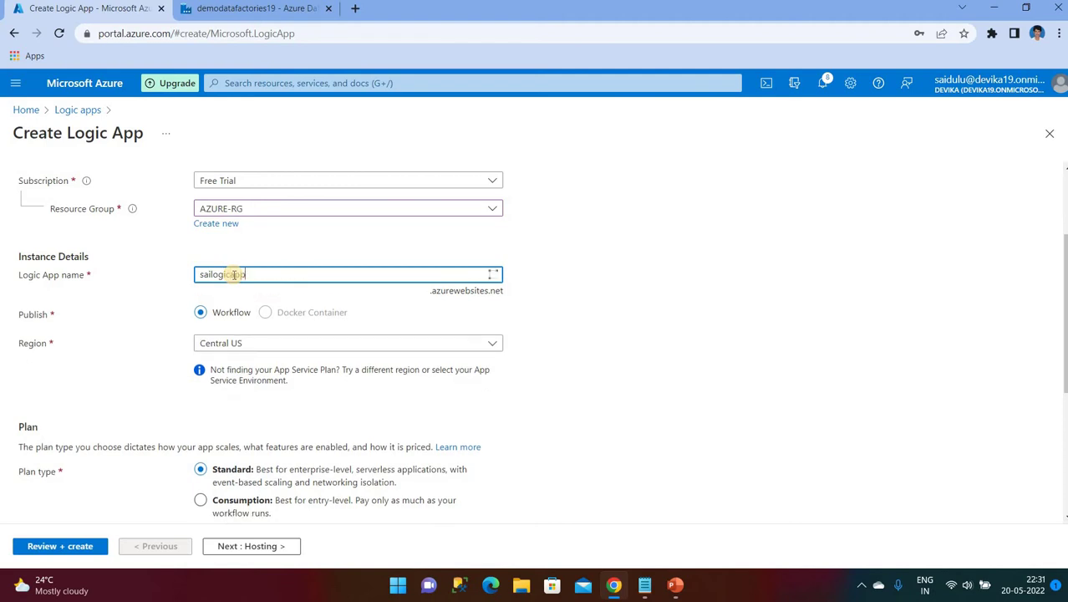
{"action": "left_click", "coordinate": [255, 343]}
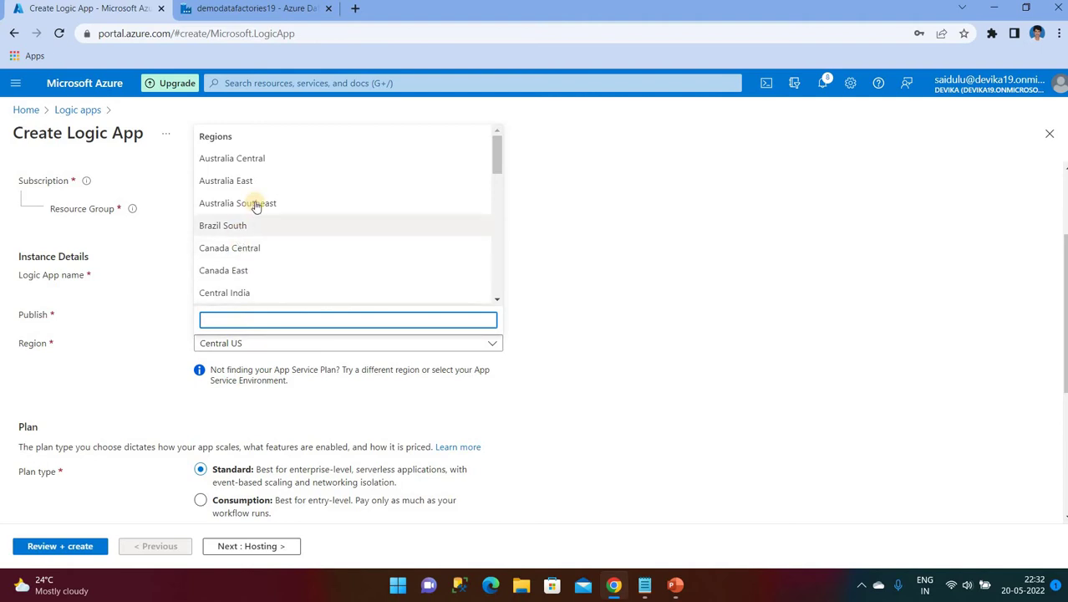
{"action": "left_click", "coordinate": [255, 293]}
Step: Set the plan type to Consumption, review the configuration and create the logic app
{"action": "scroll", "coordinate": [154, 355], "scroll_direction": "down", "scroll_amount": 2}
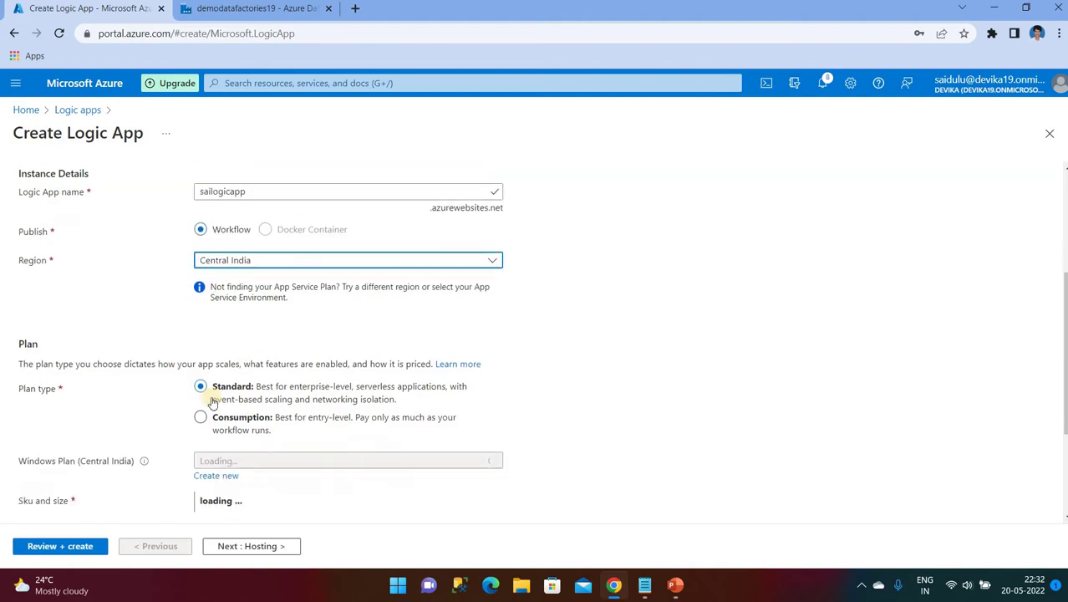
{"action": "left_click", "coordinate": [201, 360]}
{"action": "left_click", "coordinate": [196, 330]}
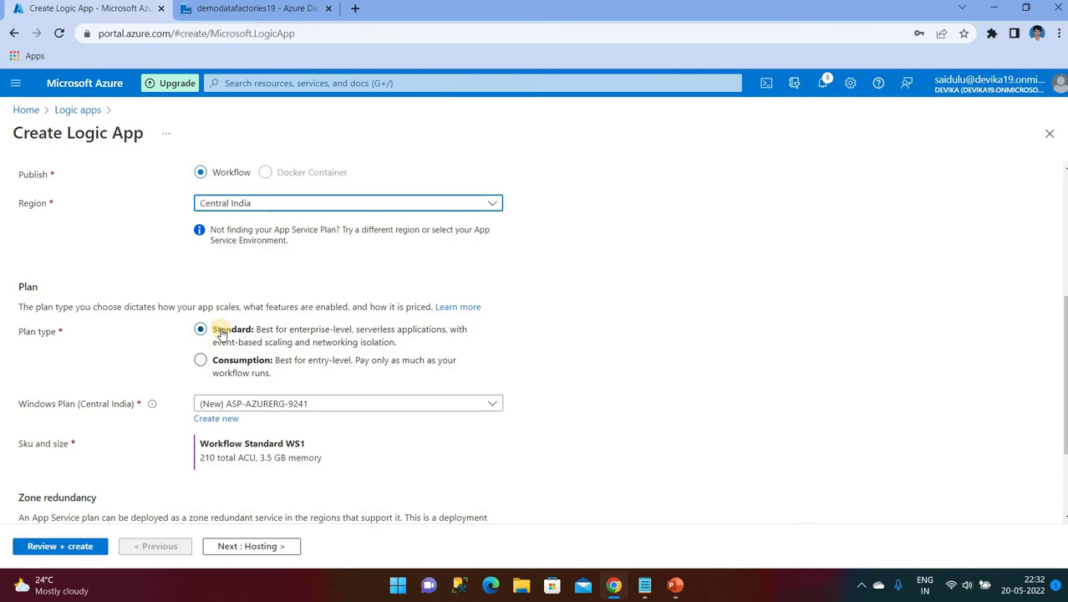
{"action": "left_click", "coordinate": [200, 361]}
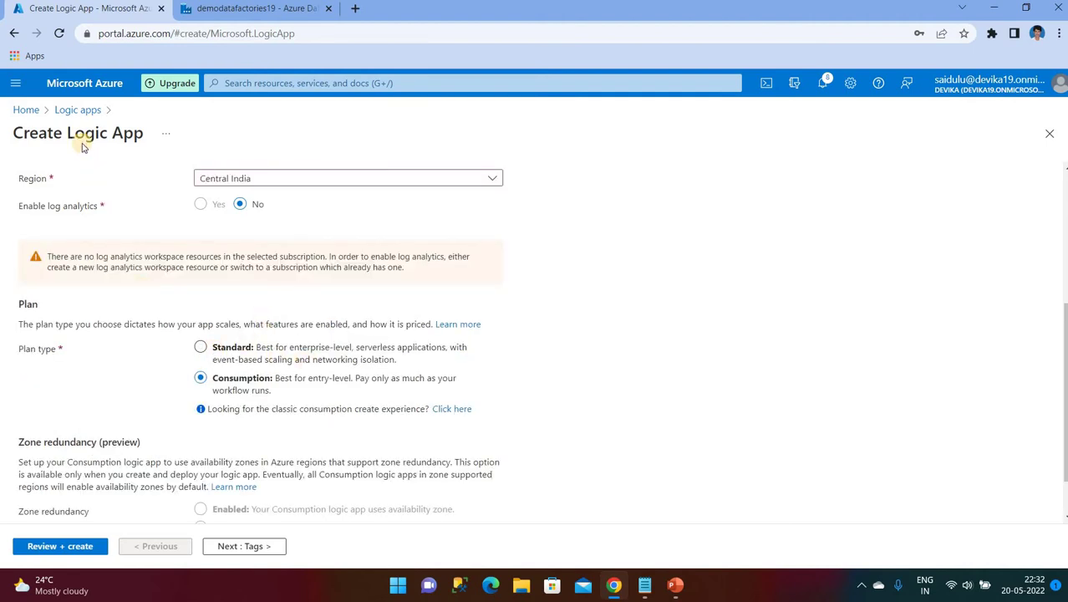
{"action": "scroll", "coordinate": [214, 468], "scroll_direction": "down", "scroll_amount": 1}
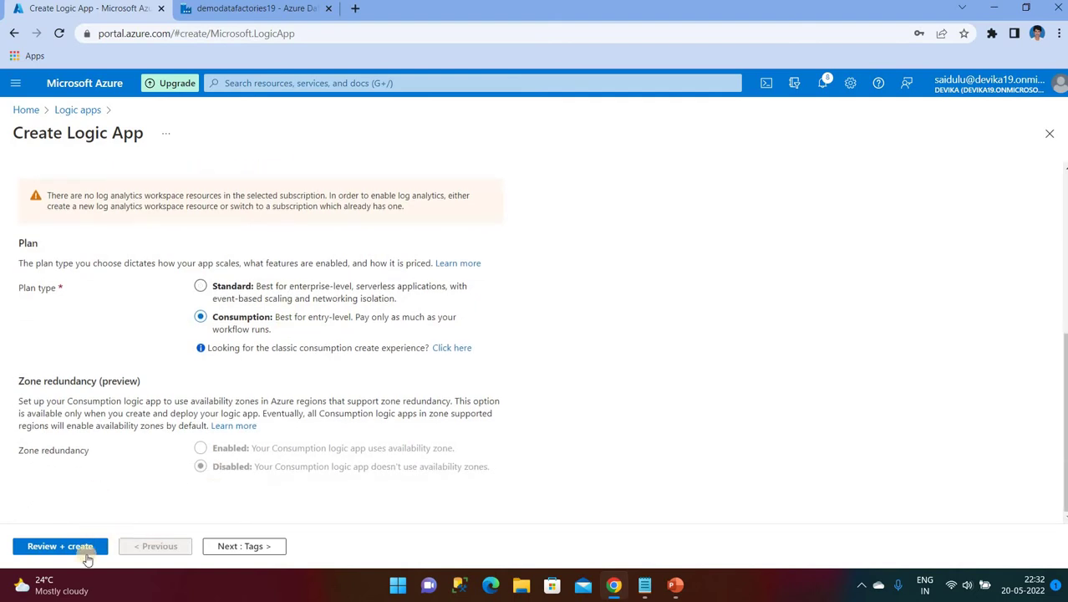
{"action": "left_click", "coordinate": [63, 545]}
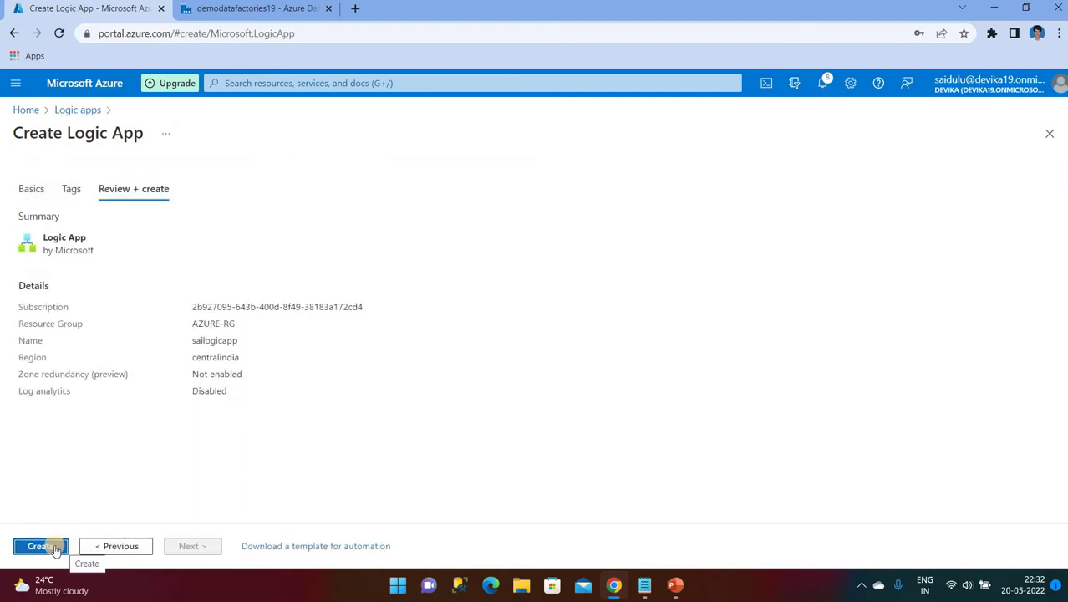
{"action": "left_click", "coordinate": [56, 548]}
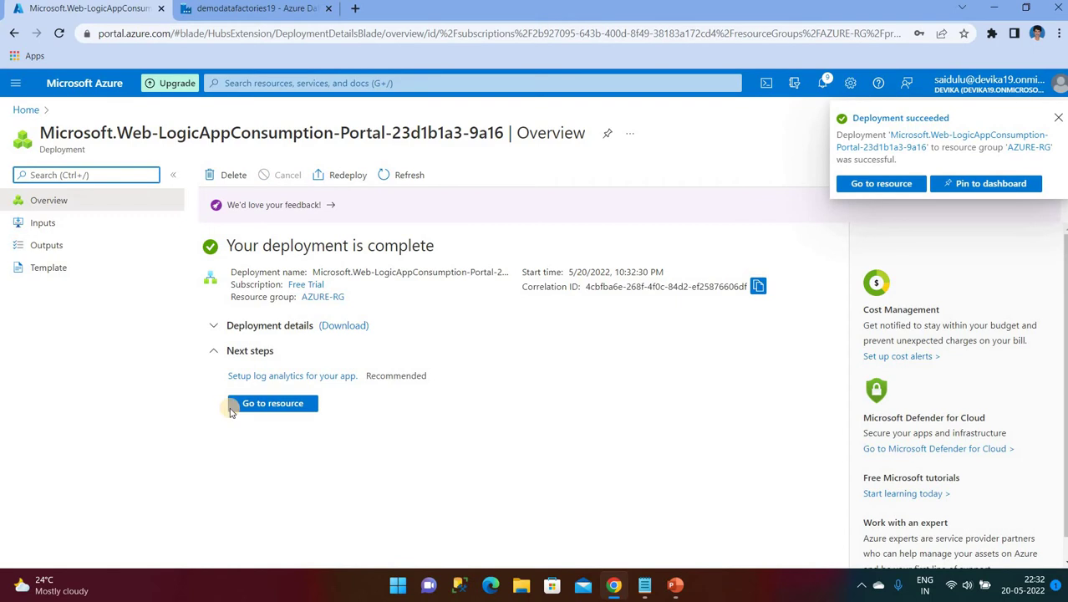
{"action": "left_click", "coordinate": [279, 406]}
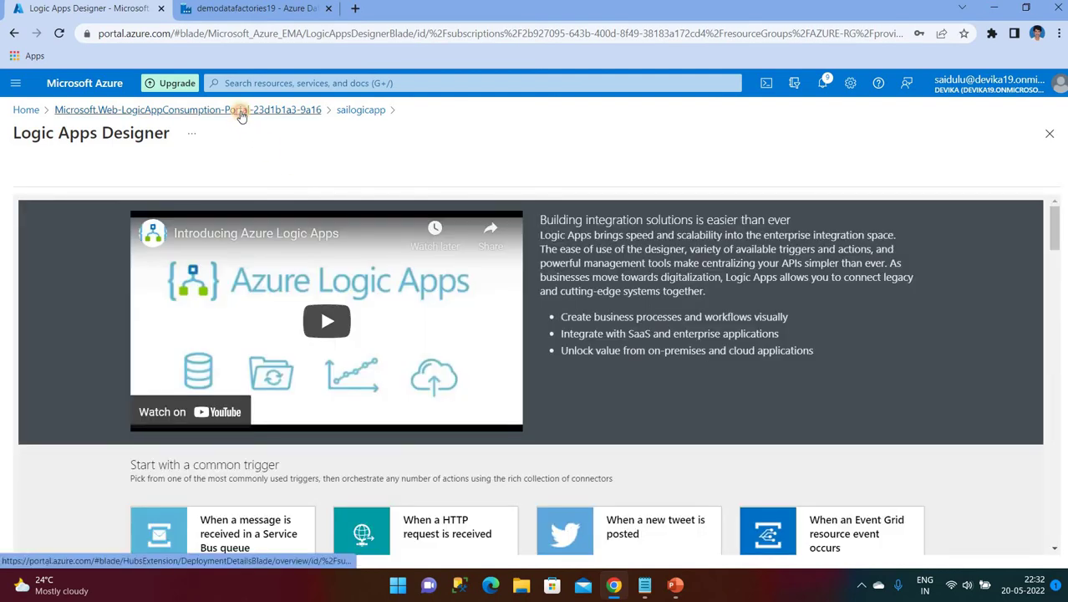
{"action": "left_click", "coordinate": [241, 114]}
{"action": "left_click", "coordinate": [264, 410]}
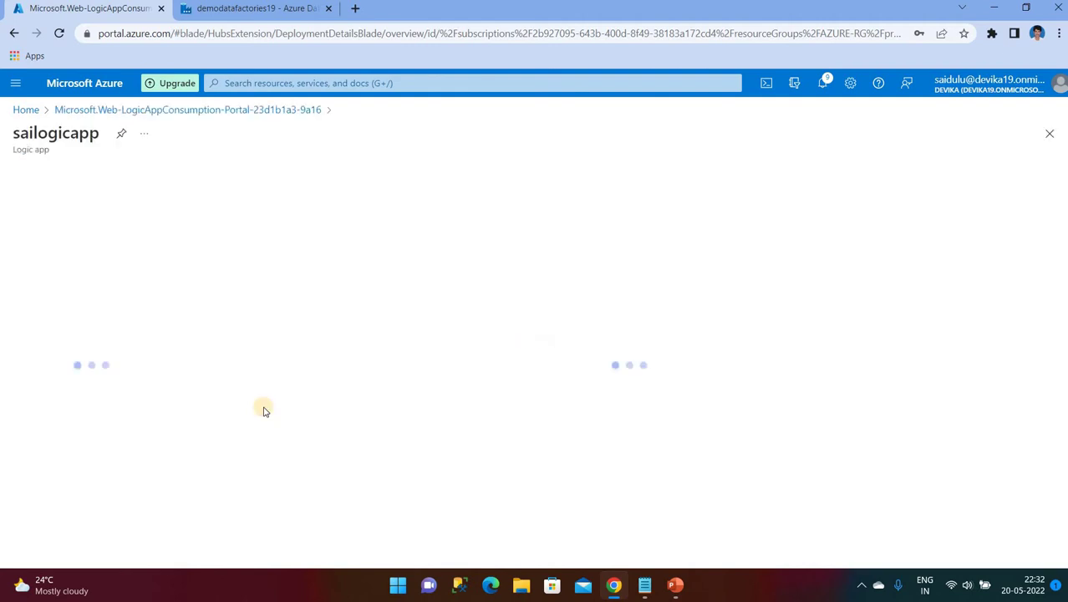
{"action": "left_click", "coordinate": [72, 341]}
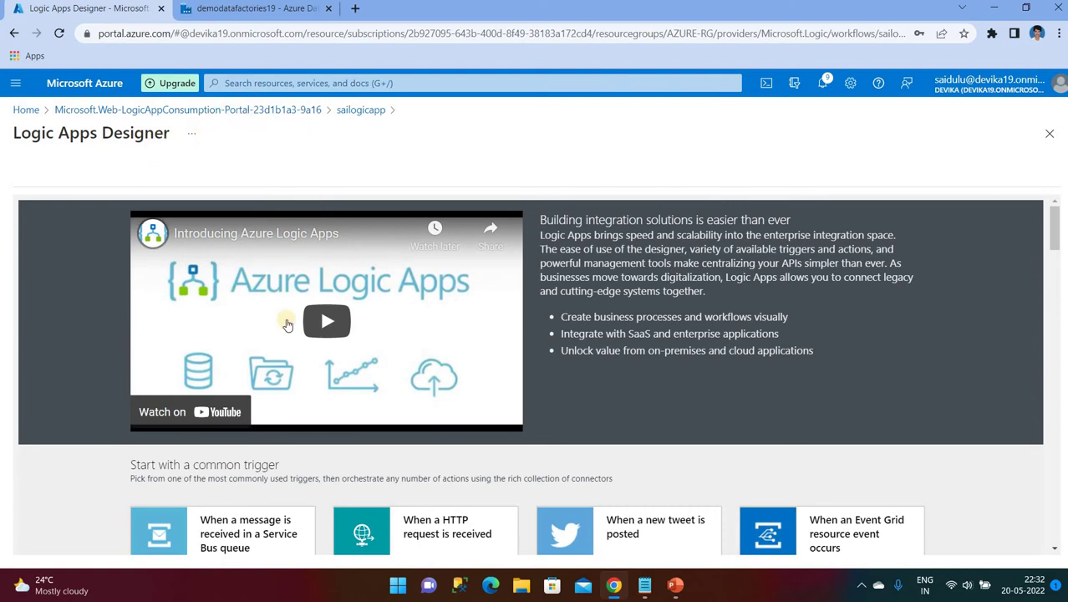
{"action": "left_click", "coordinate": [282, 109]}
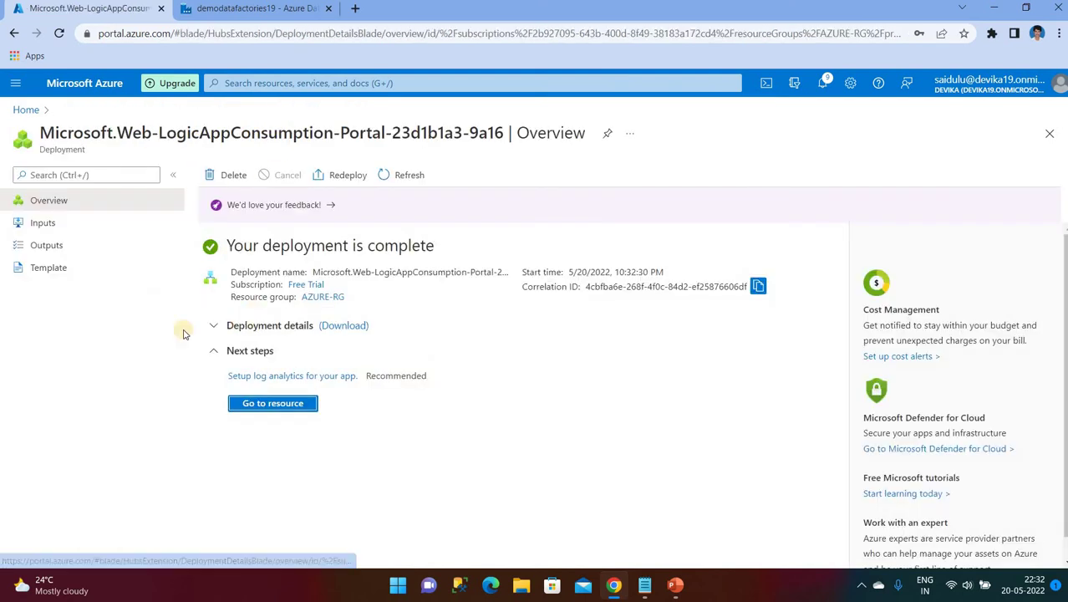
Step: Open sailogicapp in the Logic Apps Designer and start the workflow with the When a HTTP request is received trigger
{"action": "left_click", "coordinate": [287, 403]}
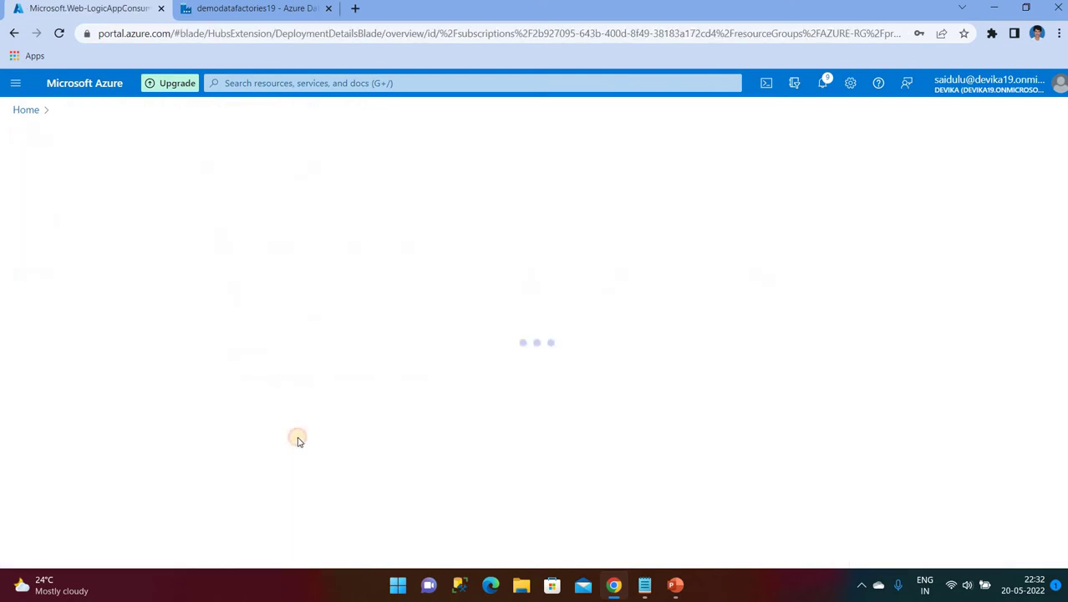
{"action": "left_click", "coordinate": [67, 343]}
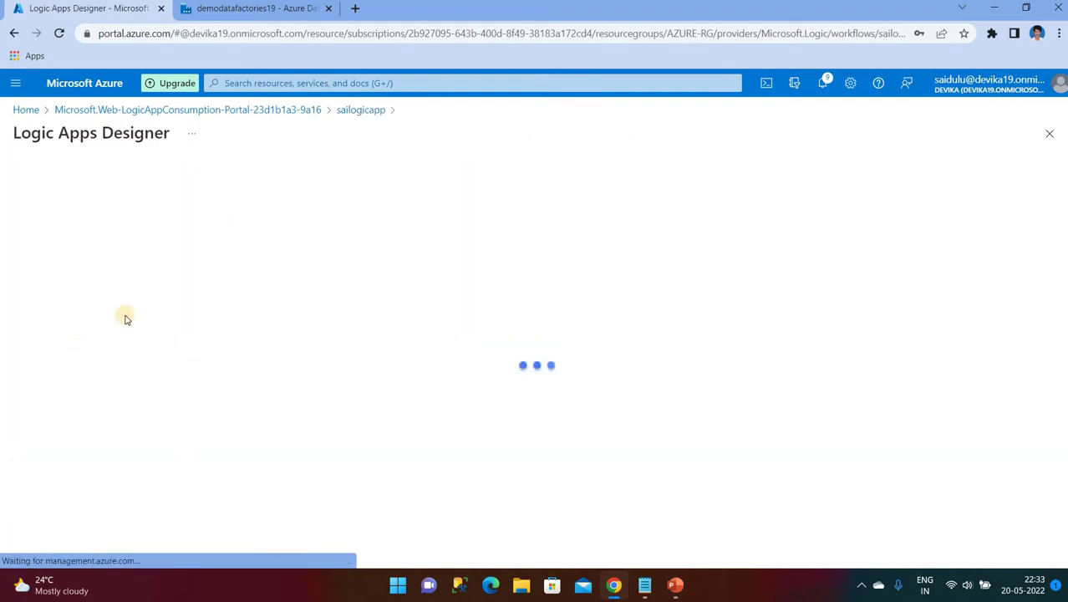
{"action": "scroll", "coordinate": [413, 330], "scroll_direction": "down", "scroll_amount": 2}
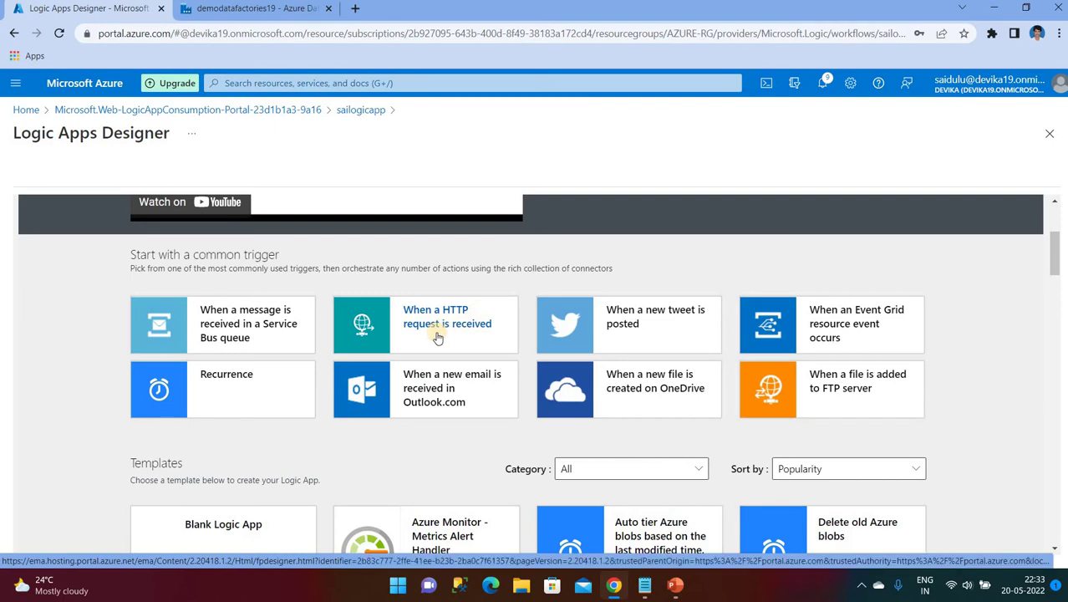
{"action": "left_click", "coordinate": [242, 8]}
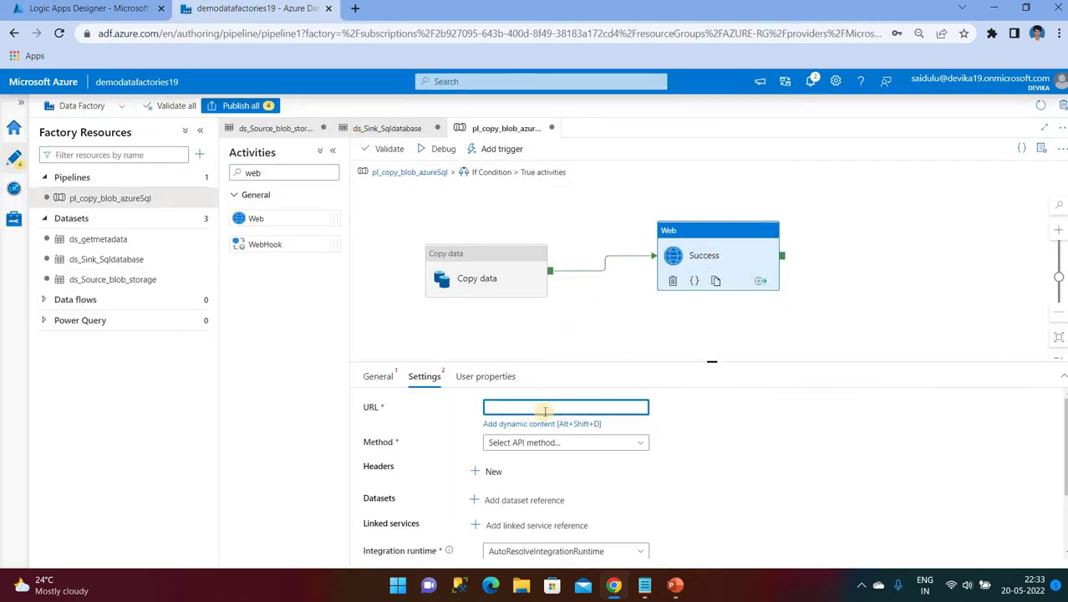
{"action": "left_click", "coordinate": [115, 14]}
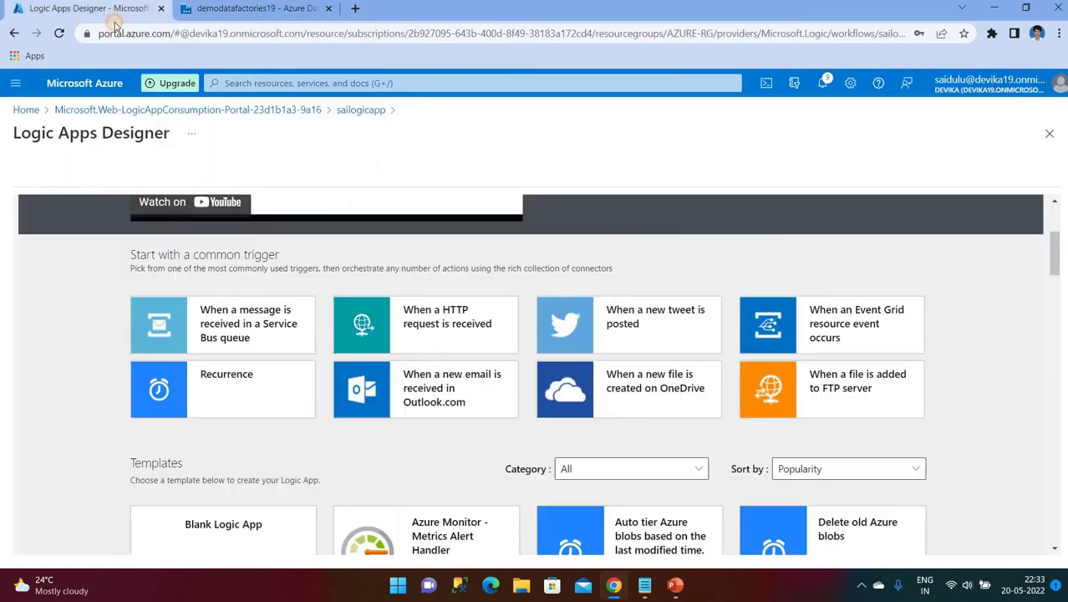
{"action": "left_click", "coordinate": [427, 329]}
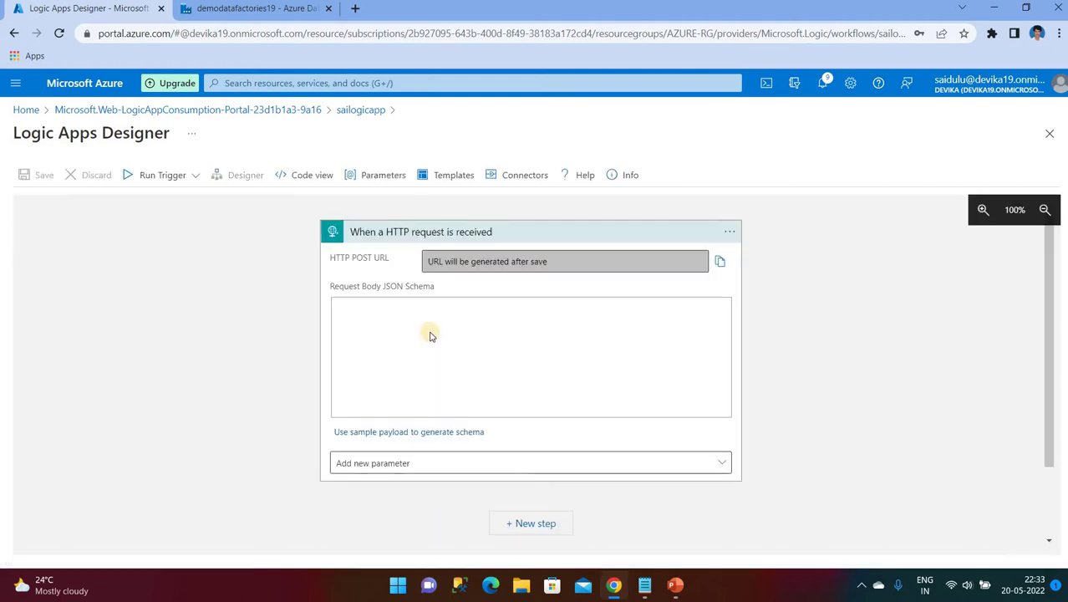
Step: Switch to Notepad and copy the JSON schema defining DataFactoryName, EmailTo, ErrorMessage, PipelineName and Subject as strings
{"action": "left_click", "coordinate": [364, 308]}
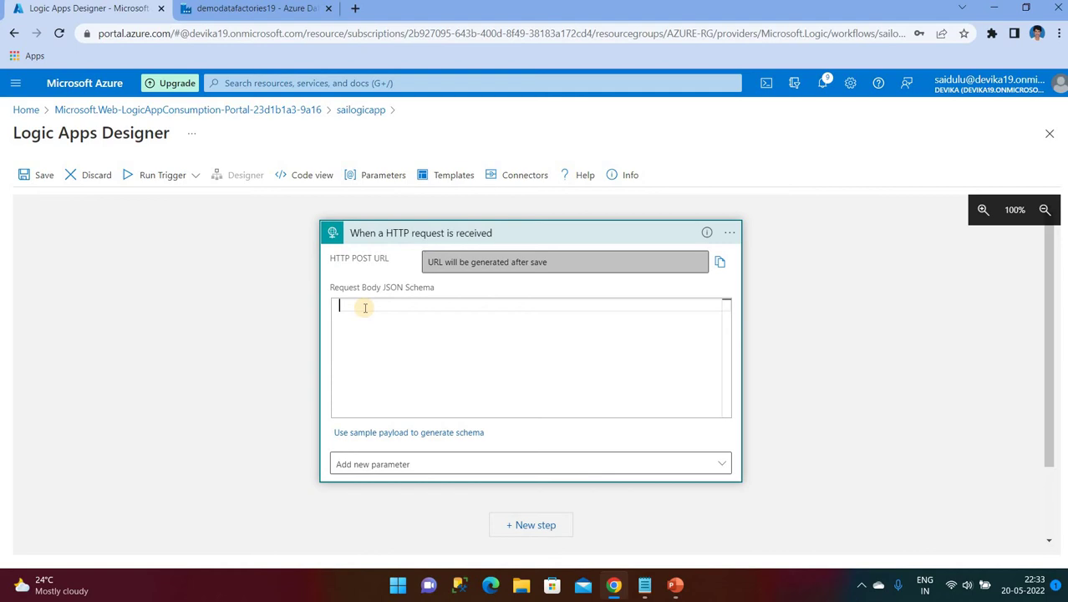
{"action": "left_click", "coordinate": [644, 584]}
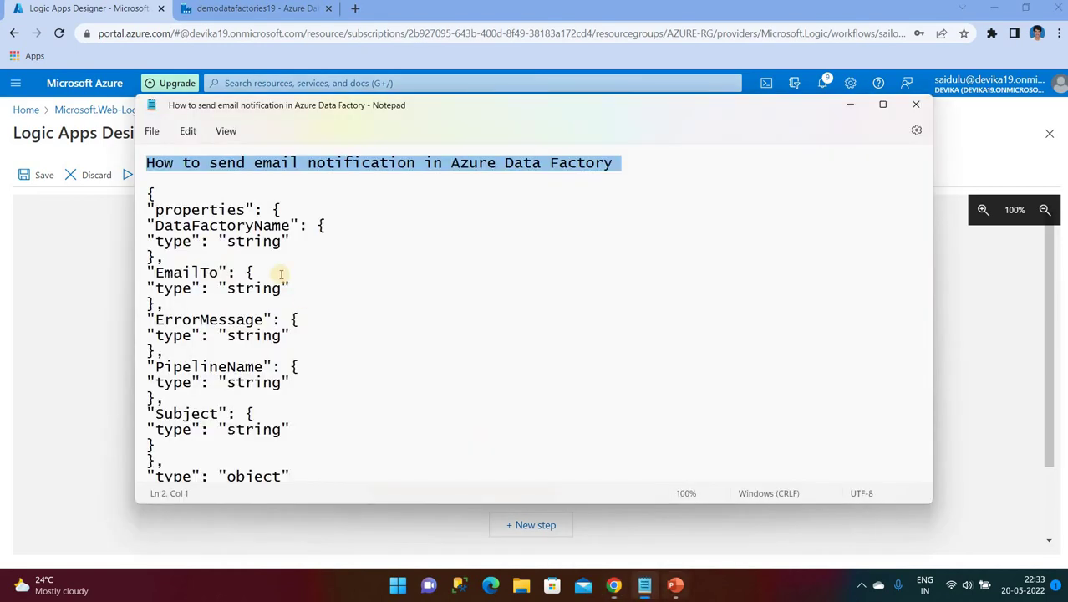
{"action": "left_click", "coordinate": [370, 269]}
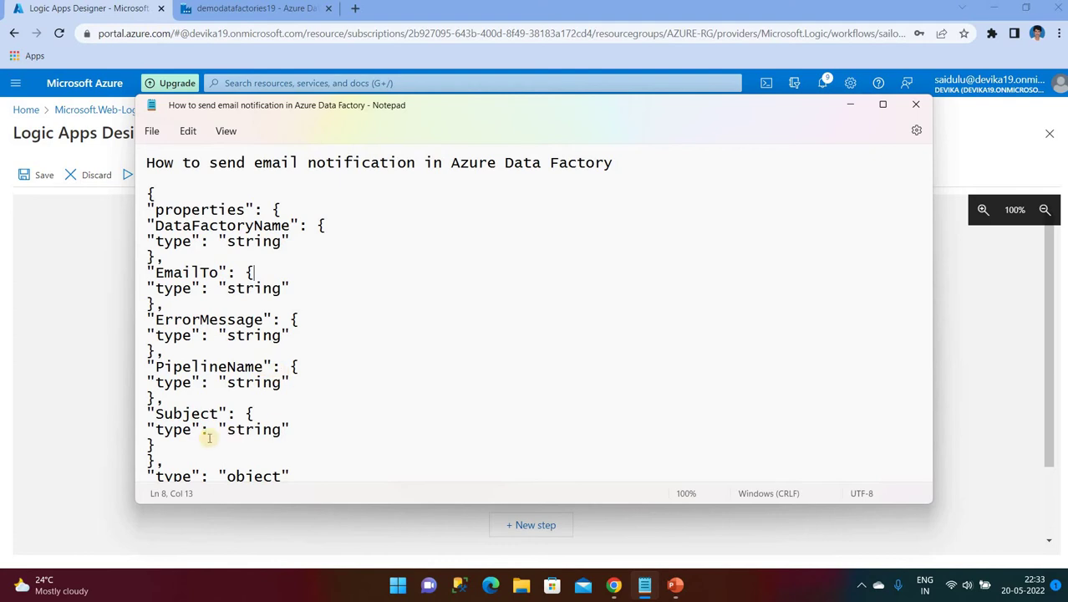
{"action": "scroll", "coordinate": [211, 399], "scroll_direction": "down", "scroll_amount": 2}
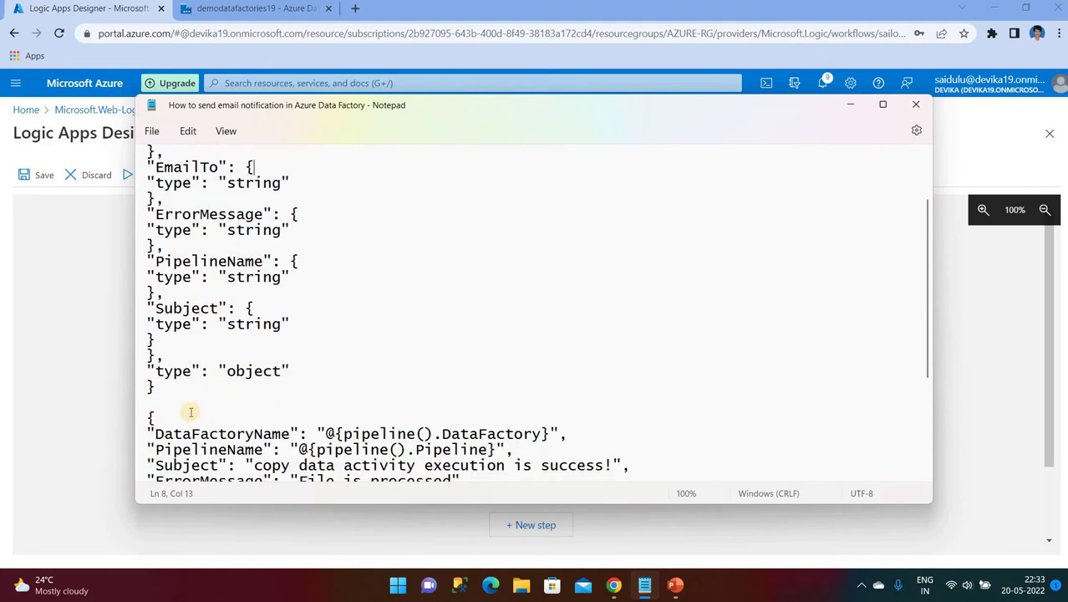
{"action": "scroll", "coordinate": [189, 411], "scroll_direction": "up", "scroll_amount": 3}
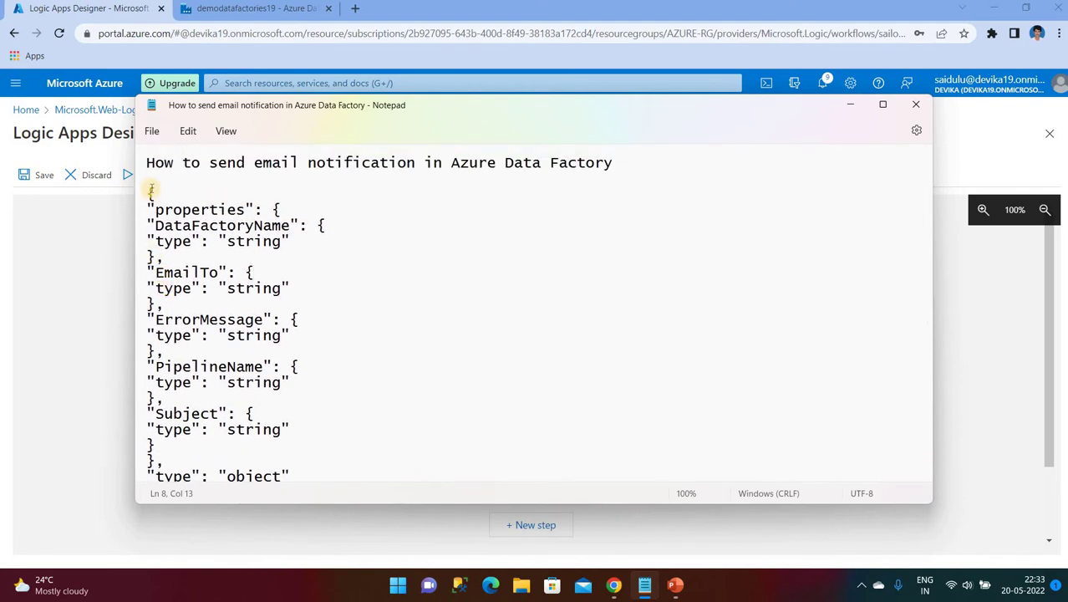
{"action": "left_click_drag", "start_coordinate": [149, 187], "coordinate": [187, 210]}
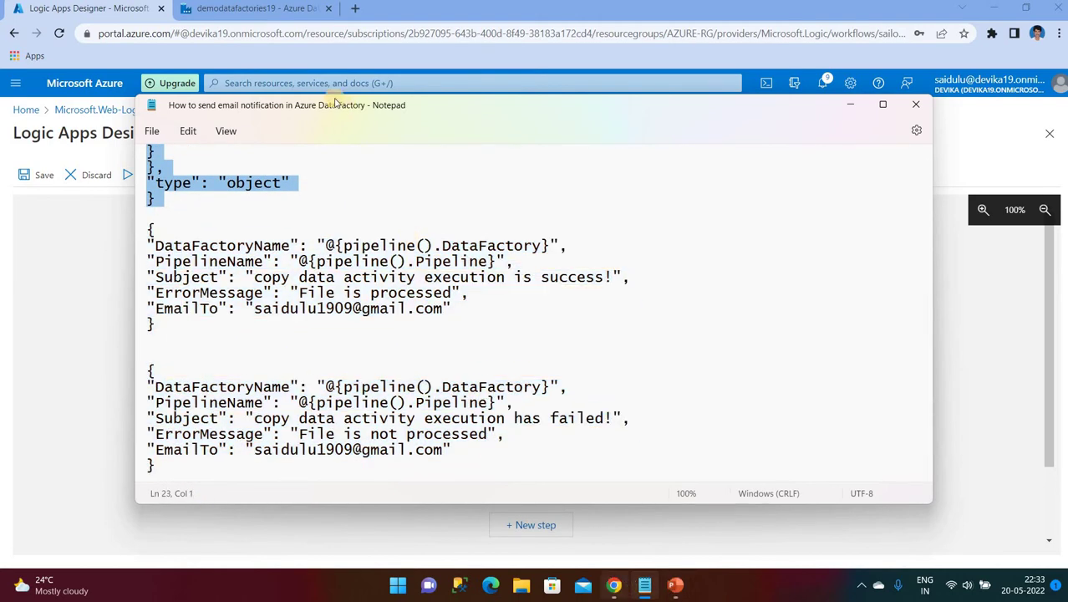
Step: Return to the Logic Apps Designer and paste the copied schema as the HTTP trigger's Request Body JSON Schema
{"action": "left_click", "coordinate": [298, 11]}
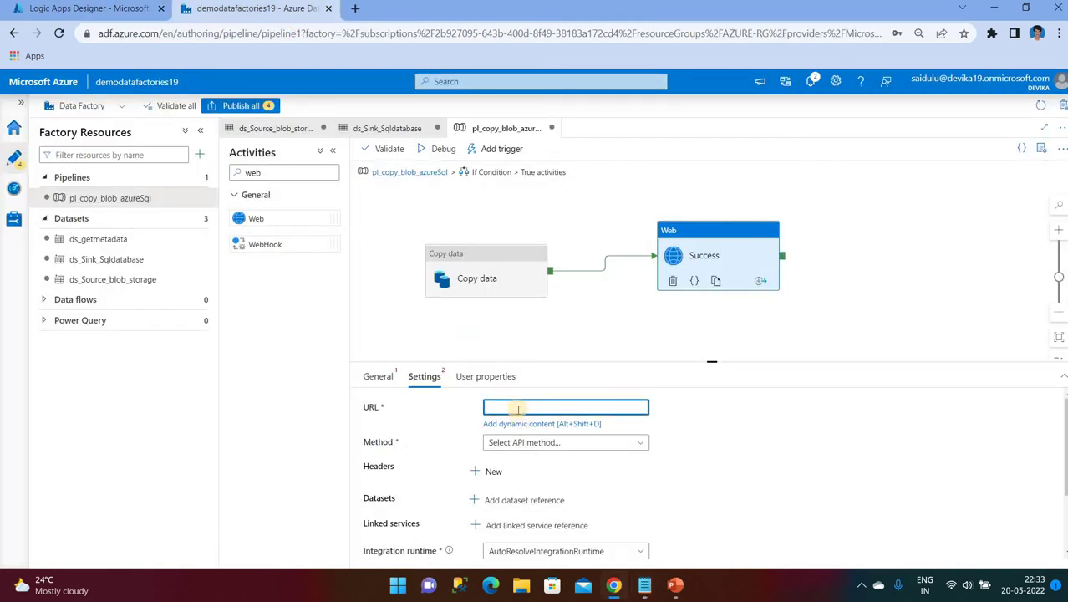
{"action": "left_click", "coordinate": [95, 11]}
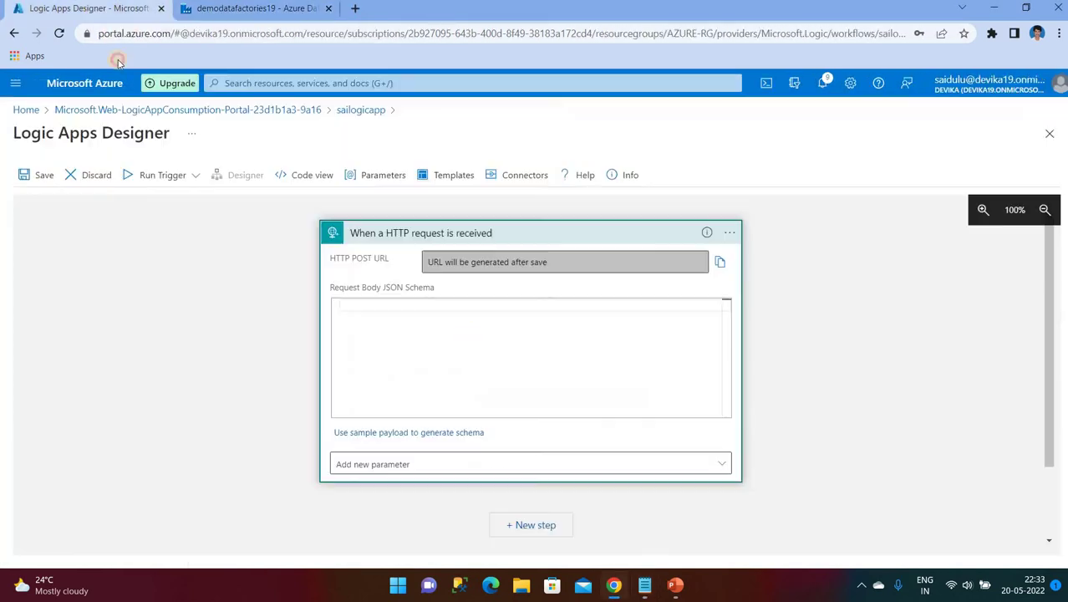
{"action": "key", "text": "ctrl+v"}
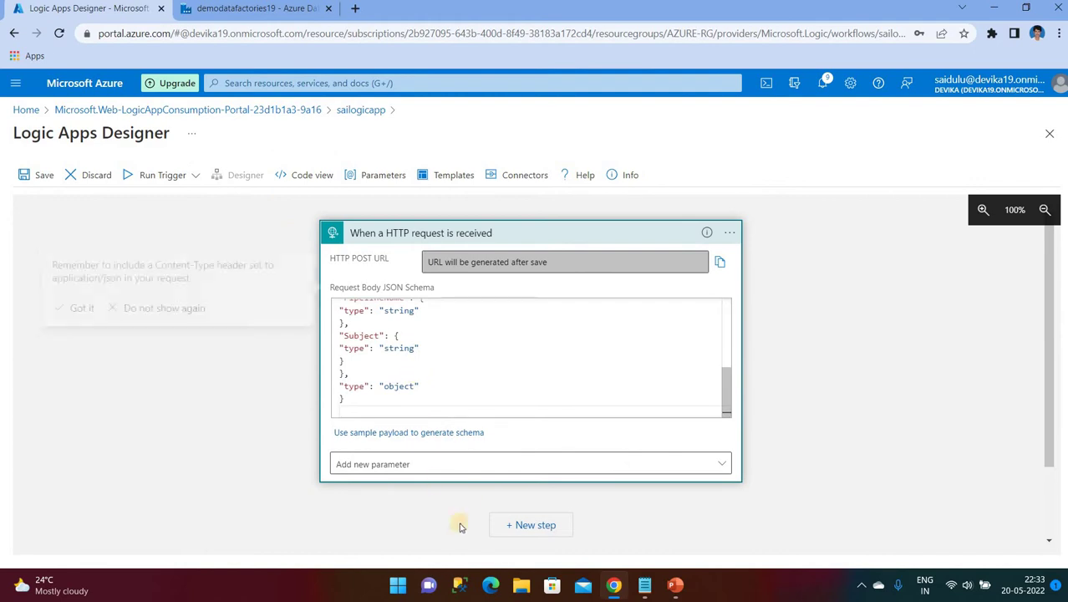
{"action": "left_click", "coordinate": [80, 309]}
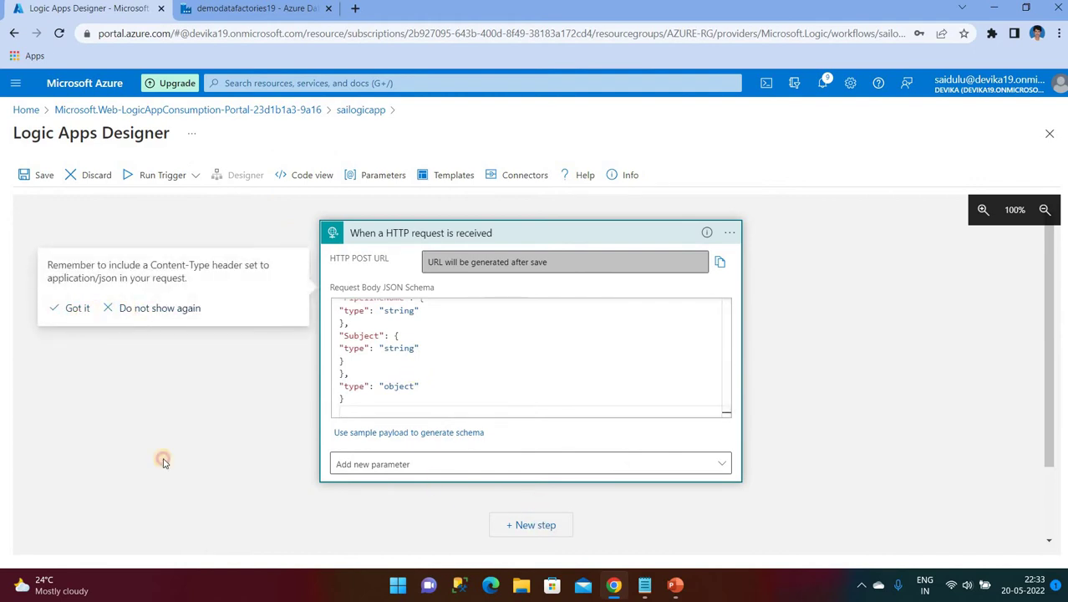
Step: Add a Gmail Send email (V2) action as a new step after the HTTP request trigger
{"action": "left_click", "coordinate": [533, 525]}
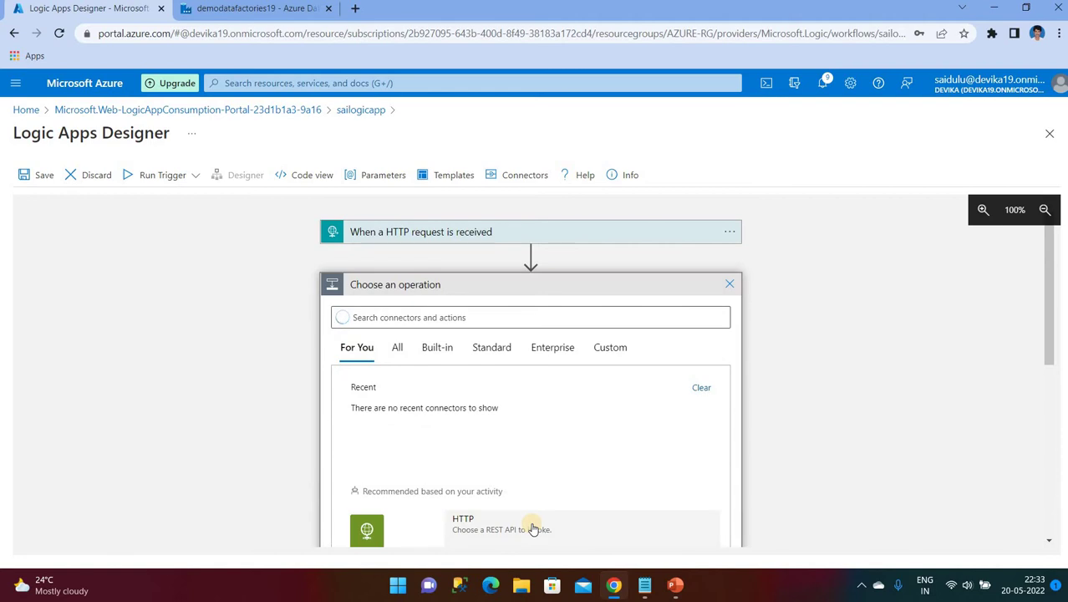
{"action": "left_click", "coordinate": [438, 317]}
{"action": "type", "text": "gmail"}
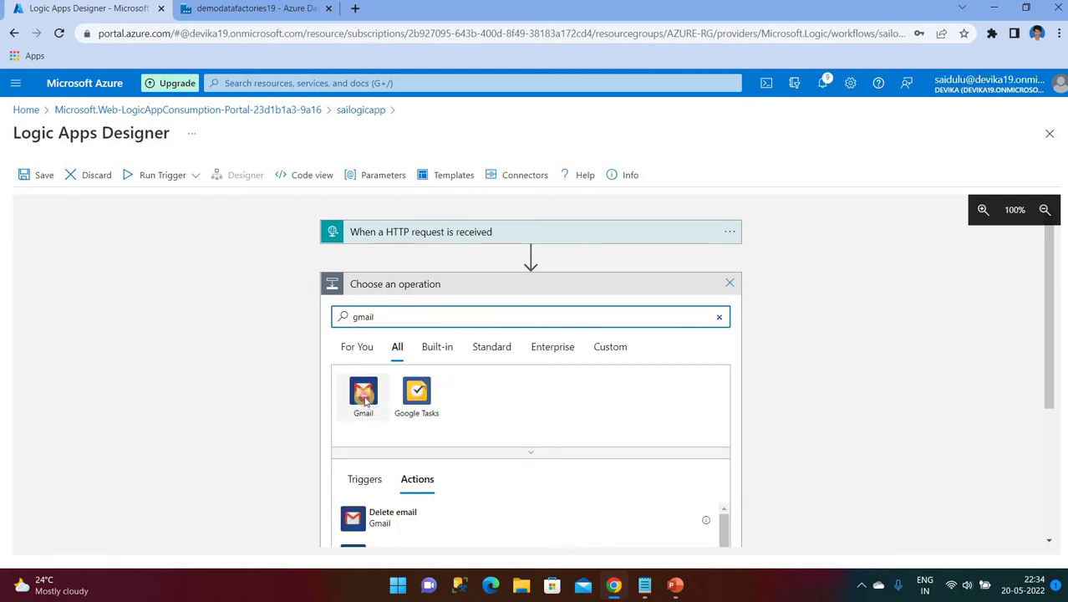
{"action": "left_click", "coordinate": [372, 398]}
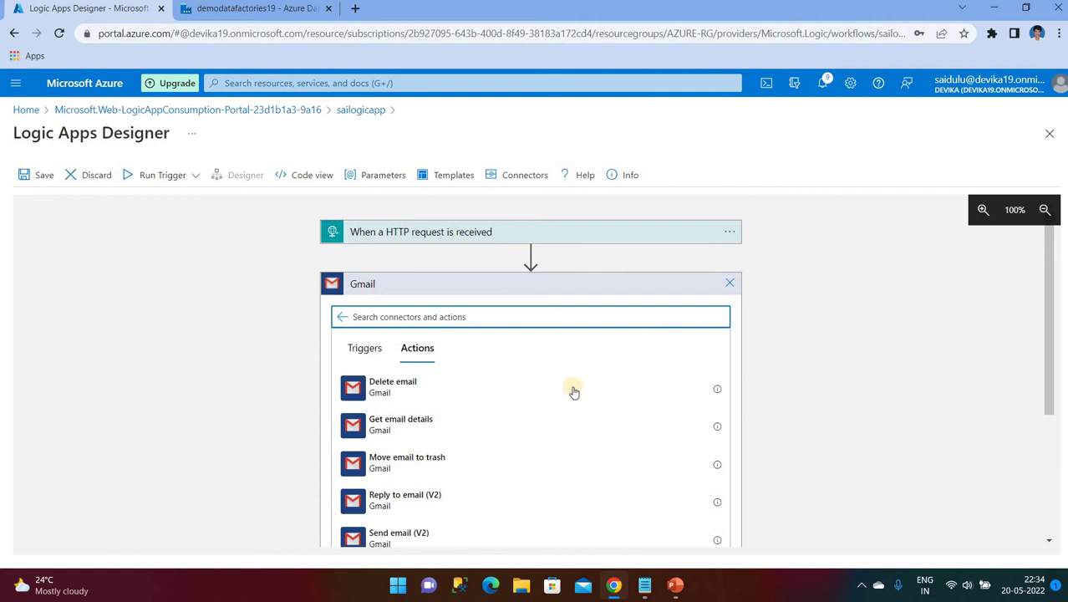
{"action": "scroll", "coordinate": [535, 434], "scroll_direction": "down", "scroll_amount": 3}
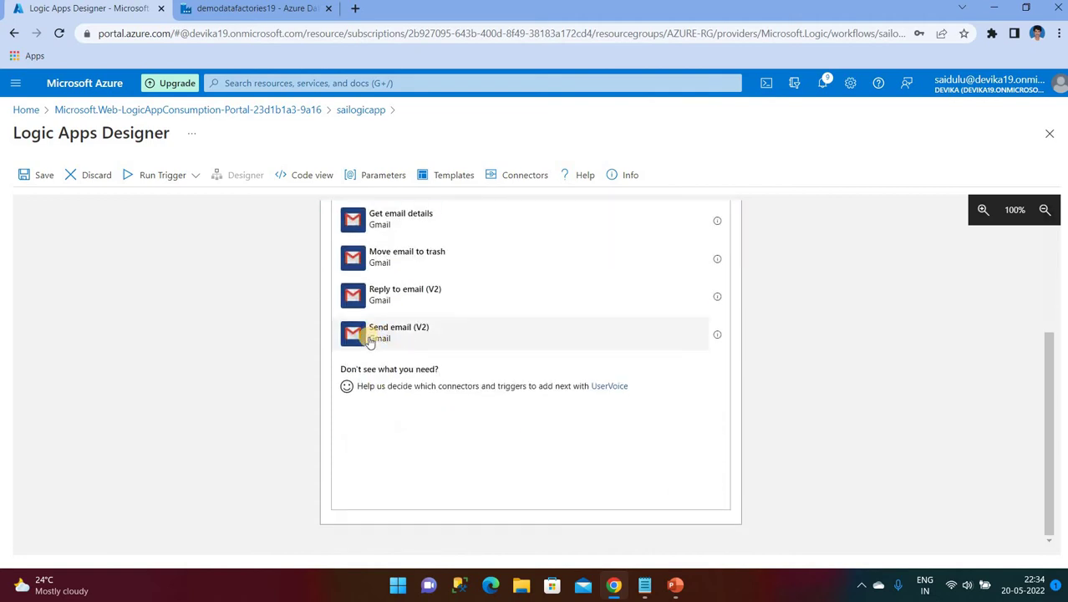
{"action": "left_click", "coordinate": [422, 334]}
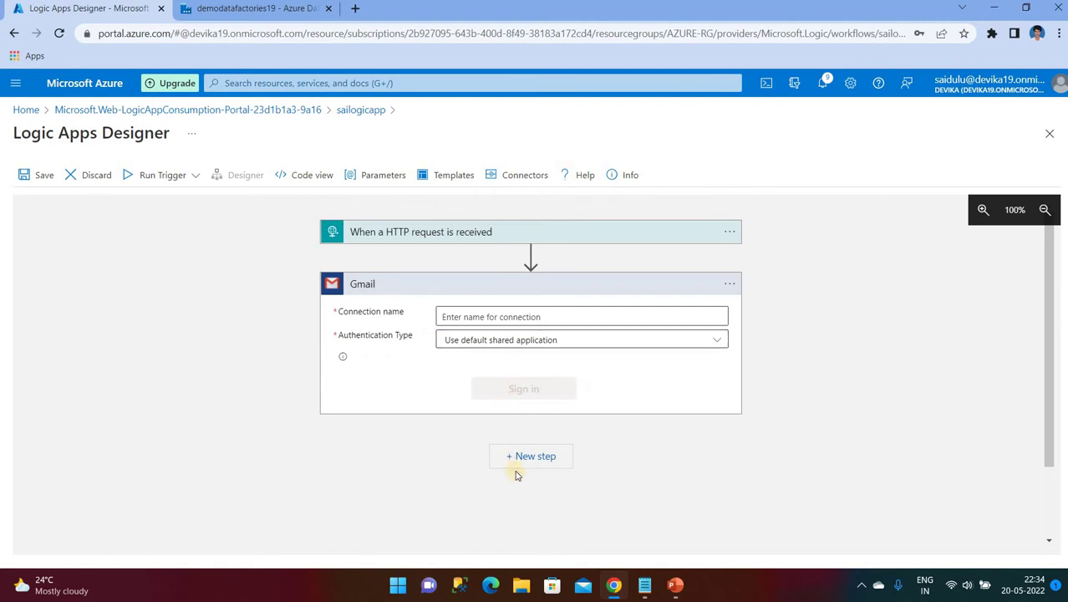
Step: Create the Gmail connection named saiemail, sign in with the first listed Google account and allow Azure AppService Logic Apps access
{"action": "left_click", "coordinate": [498, 315]}
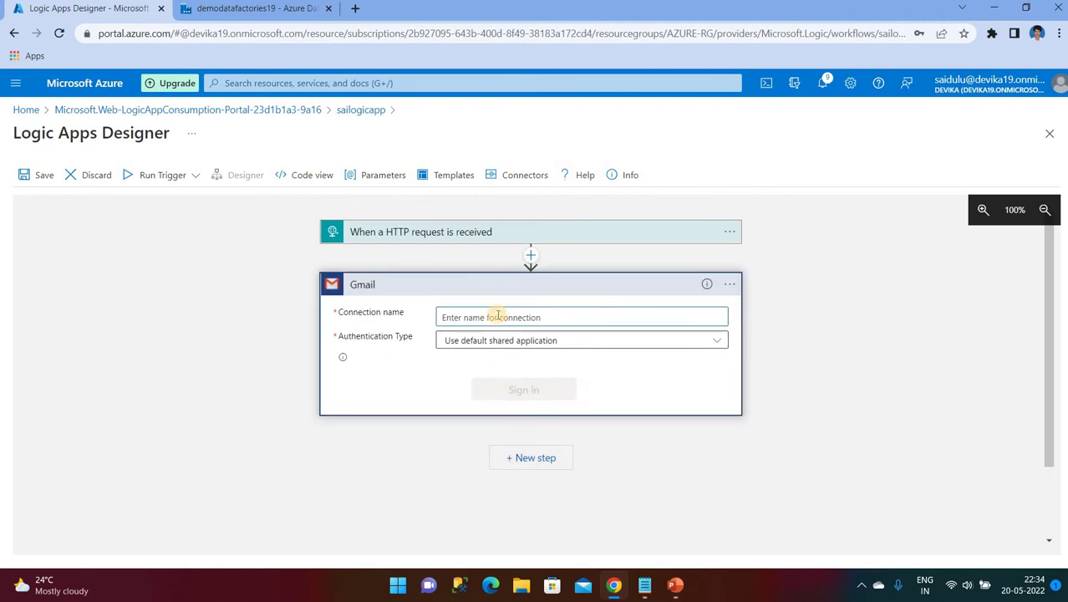
{"action": "type", "text": "saiemail"}
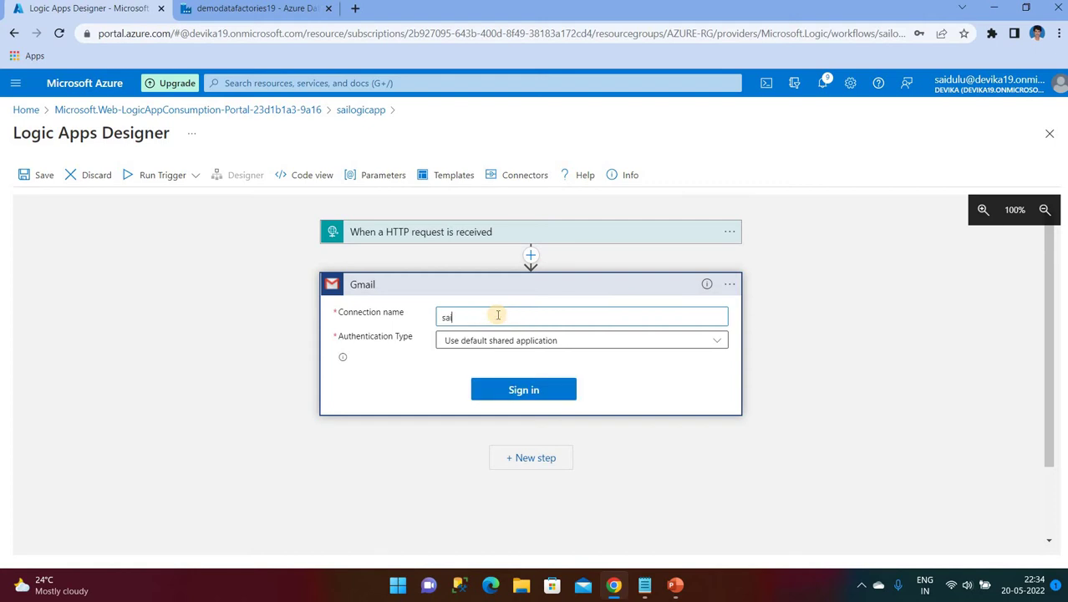
{"action": "left_click", "coordinate": [516, 391]}
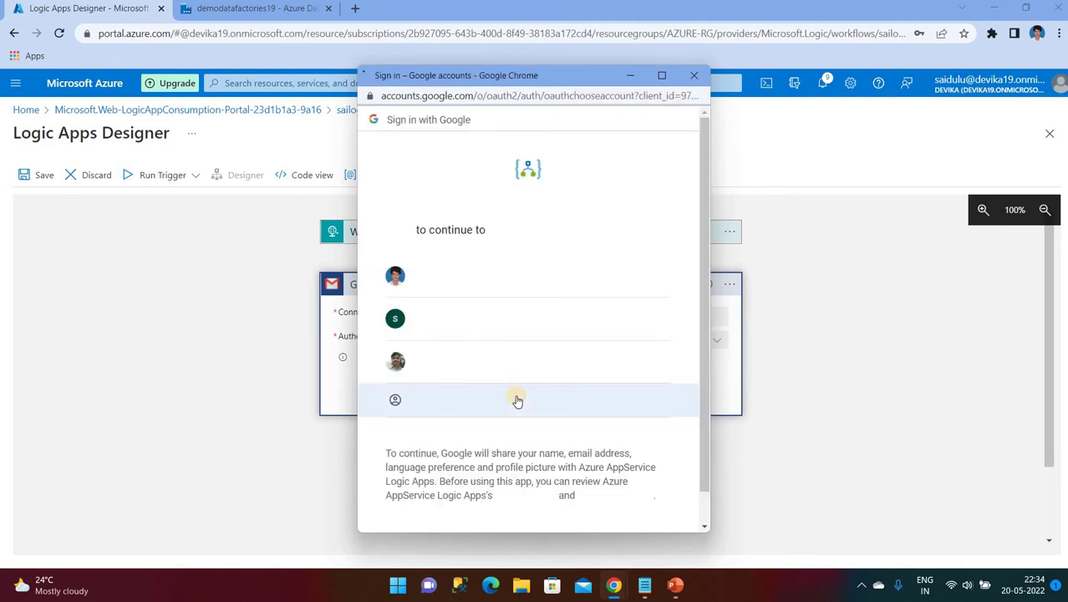
{"action": "left_click", "coordinate": [492, 284]}
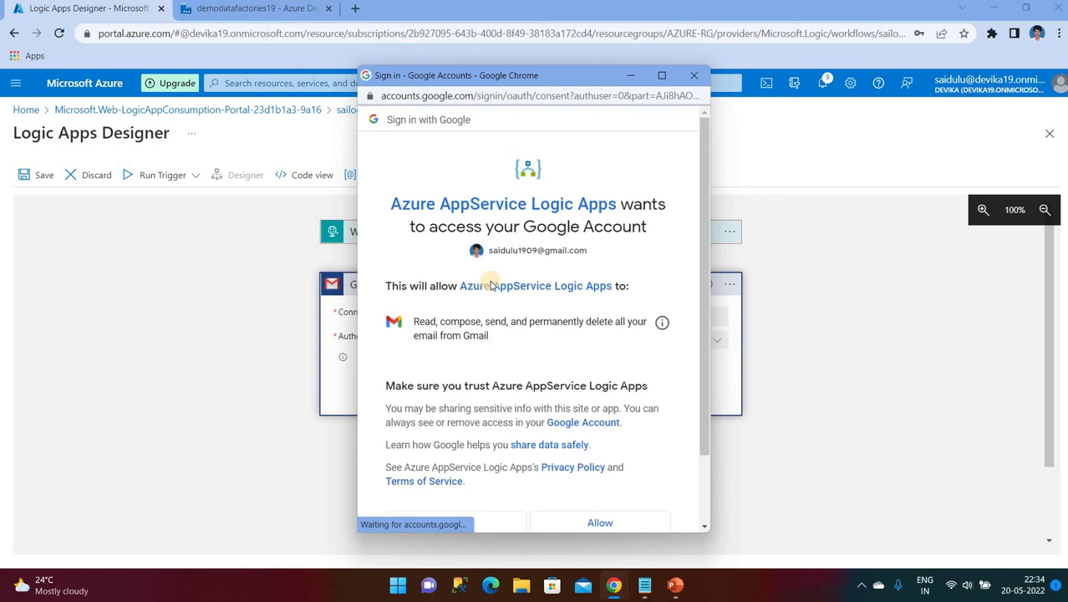
{"action": "left_click", "coordinate": [585, 527]}
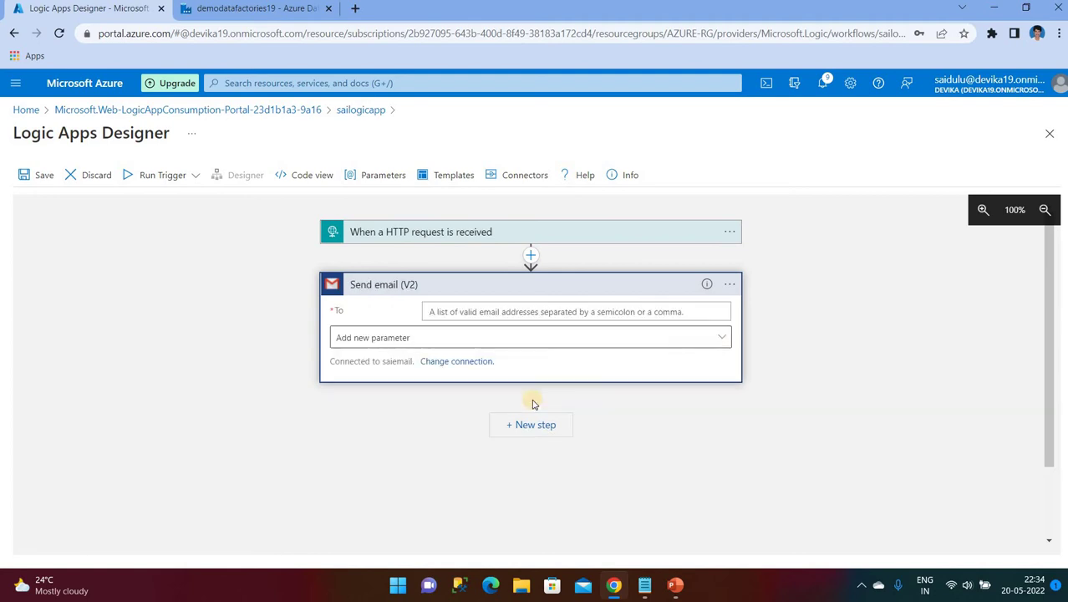
Step: Expand the HTTP request trigger and try to save the logic app
{"action": "left_click", "coordinate": [564, 234]}
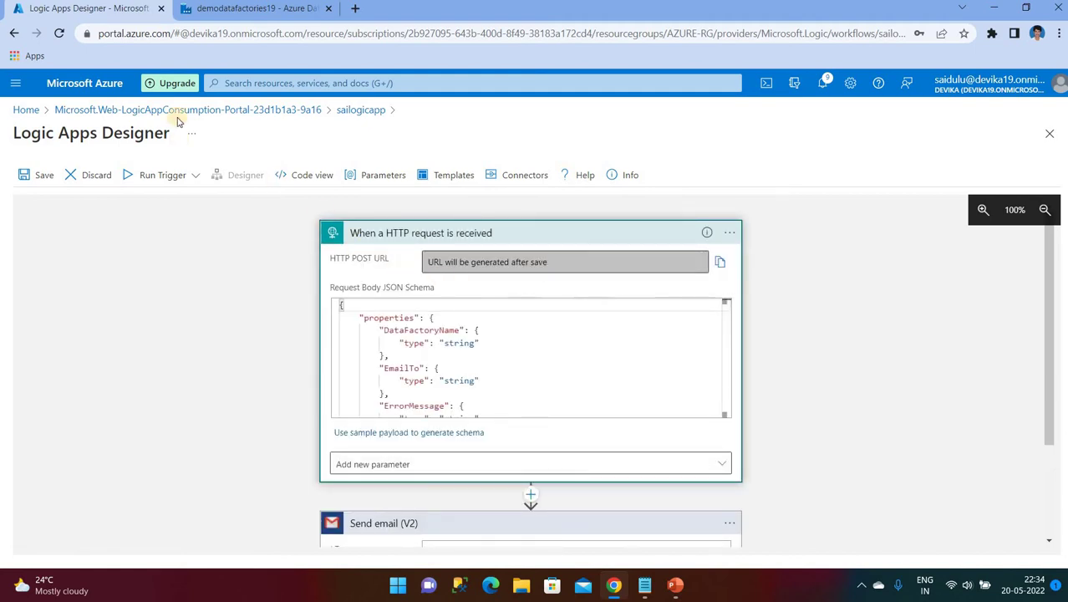
{"action": "left_click", "coordinate": [31, 180]}
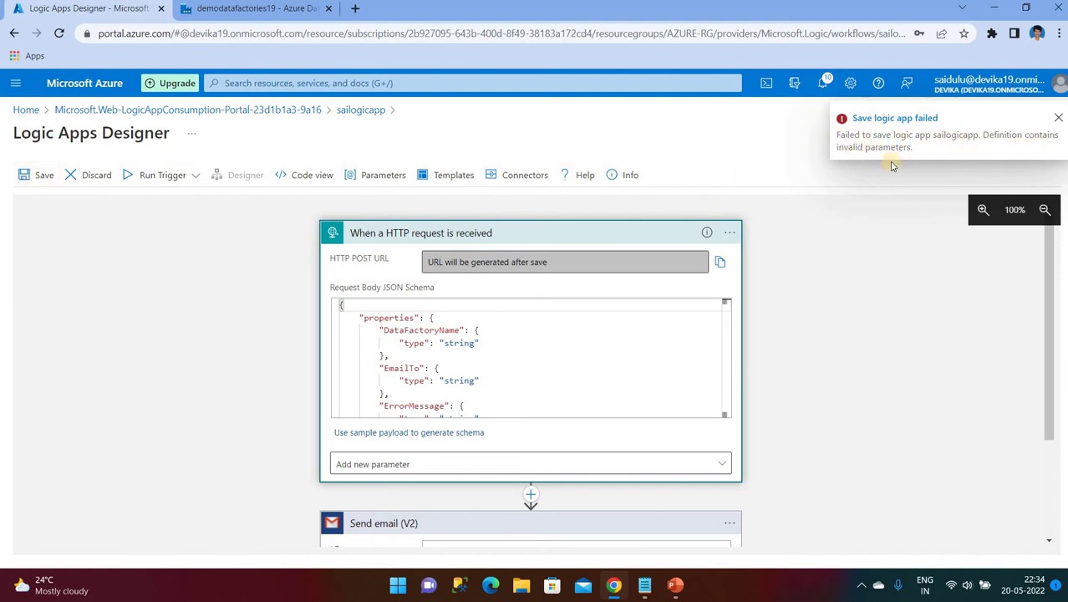
{"action": "left_click", "coordinate": [1058, 120]}
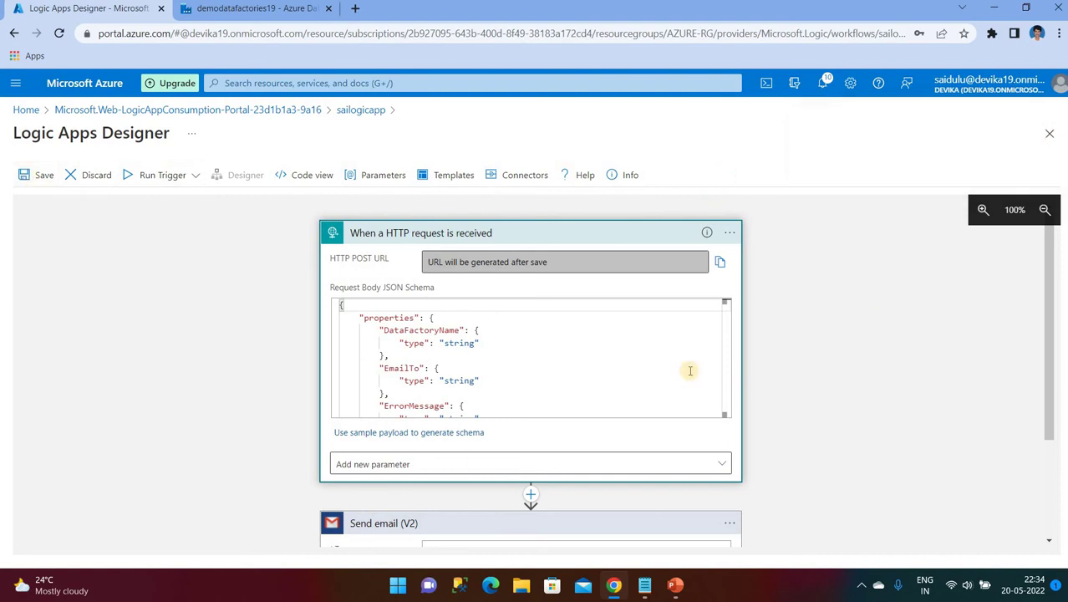
Step: Set the Send email action's To field to the EmailTo dynamic content from the HTTP trigger
{"action": "scroll", "coordinate": [518, 365], "scroll_direction": "down", "scroll_amount": 5}
{"action": "scroll", "coordinate": [551, 417], "scroll_direction": "down", "scroll_amount": 2}
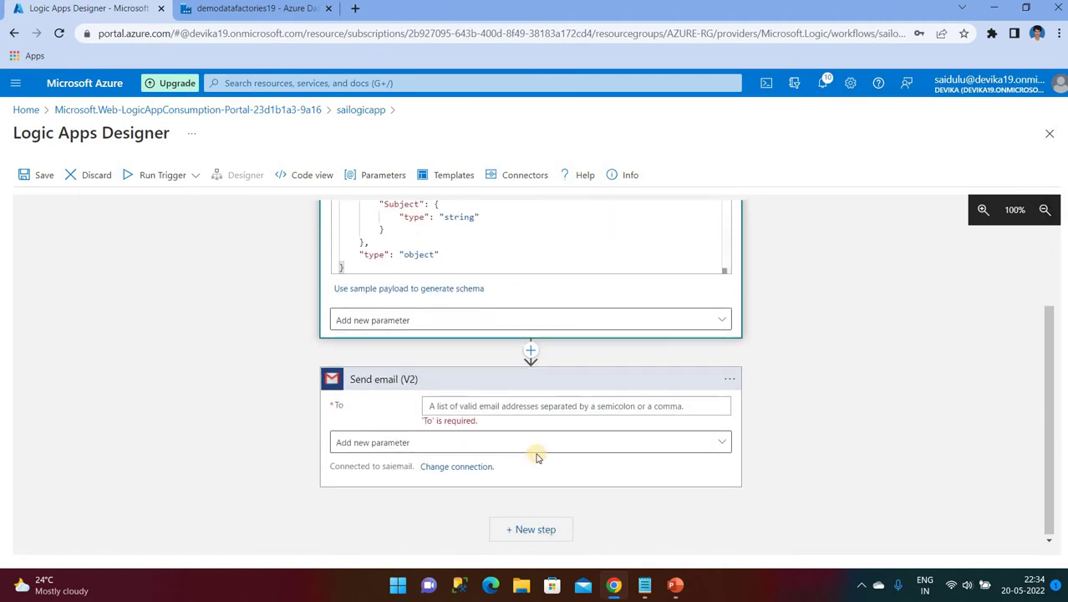
{"action": "left_click", "coordinate": [515, 406]}
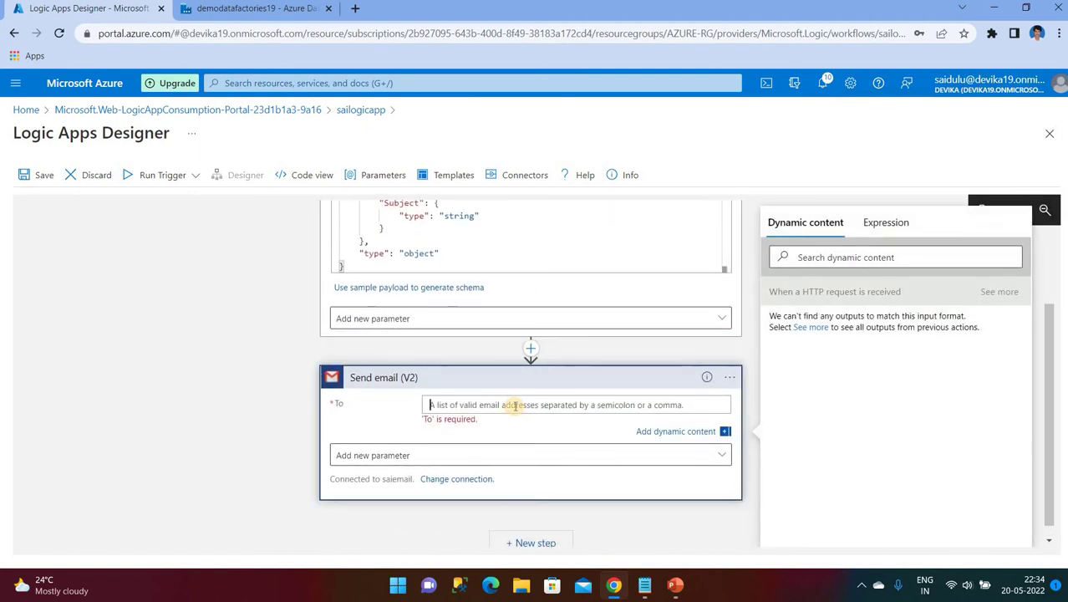
{"action": "left_click", "coordinate": [675, 433]}
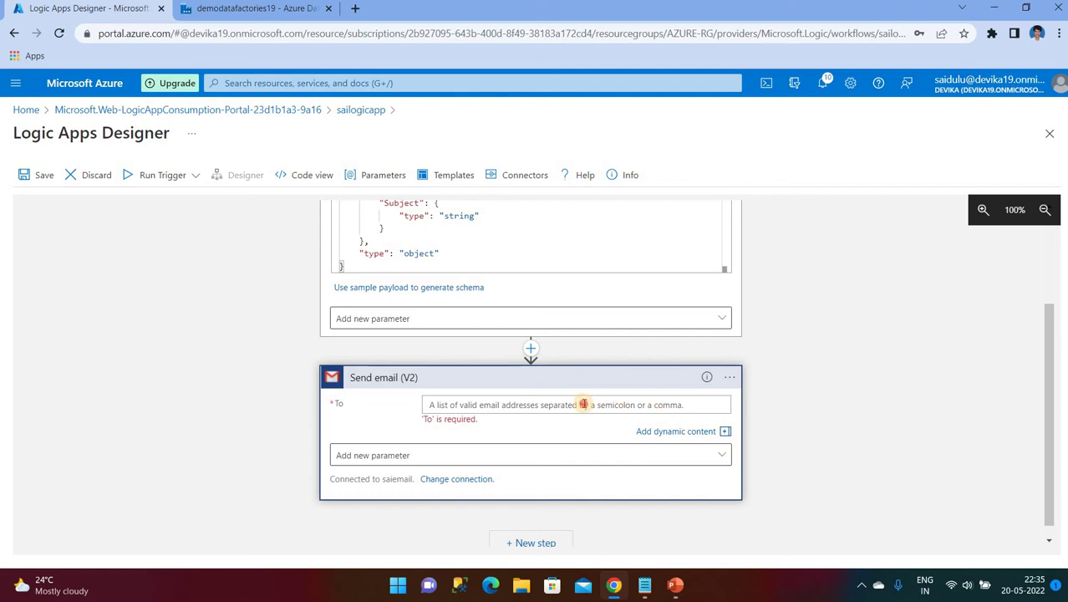
{"action": "left_click", "coordinate": [675, 431]}
{"action": "left_click", "coordinate": [798, 258]}
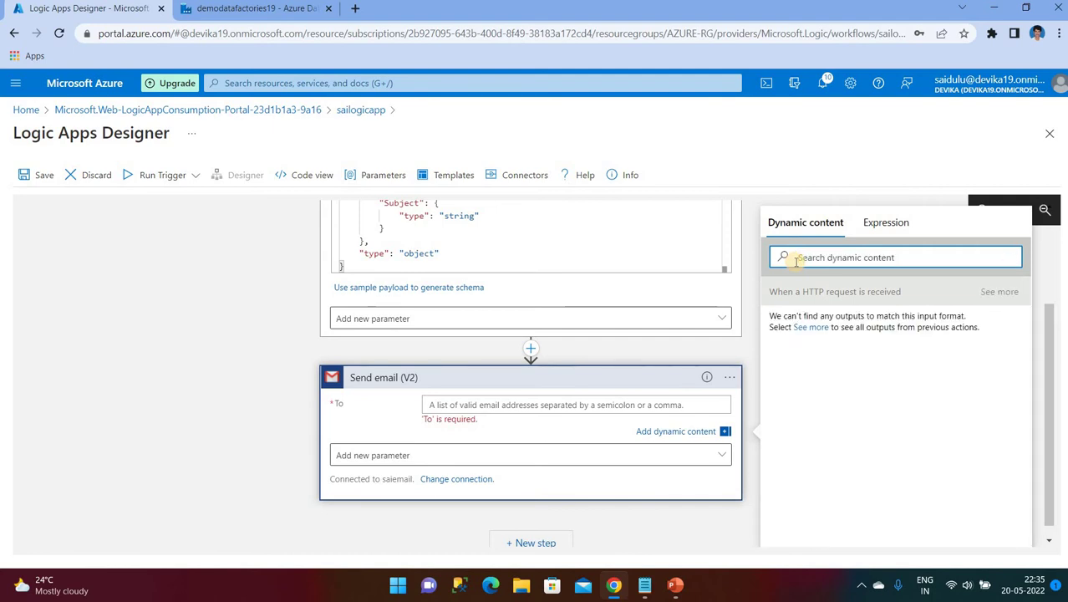
{"action": "type", "text": "emai"}
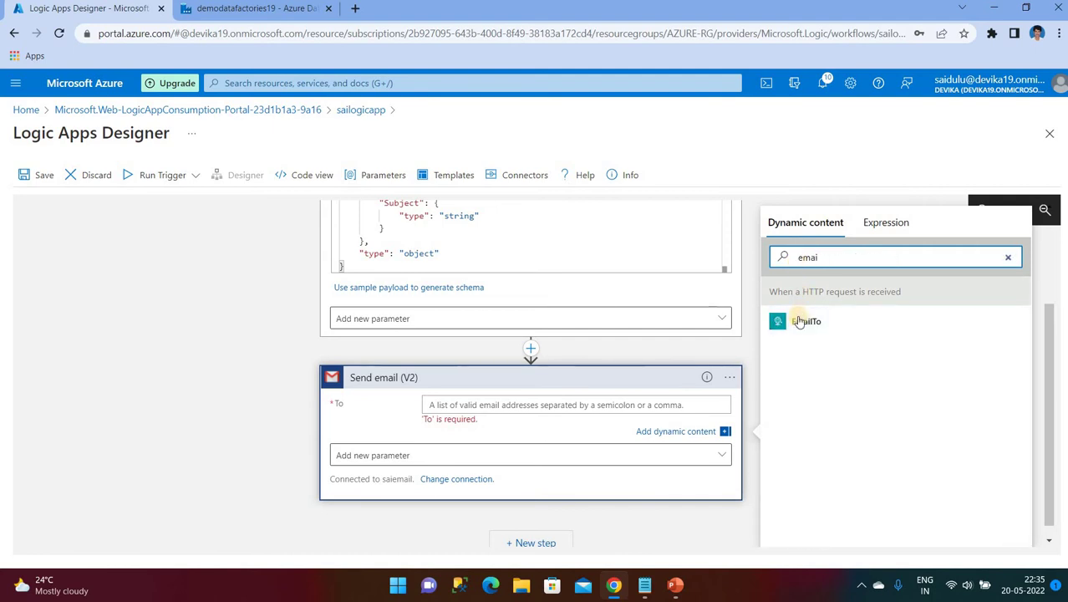
{"action": "left_click", "coordinate": [799, 321]}
Step: Add the Subject and Body parameters to the Send email (V2) action
{"action": "left_click", "coordinate": [404, 452]}
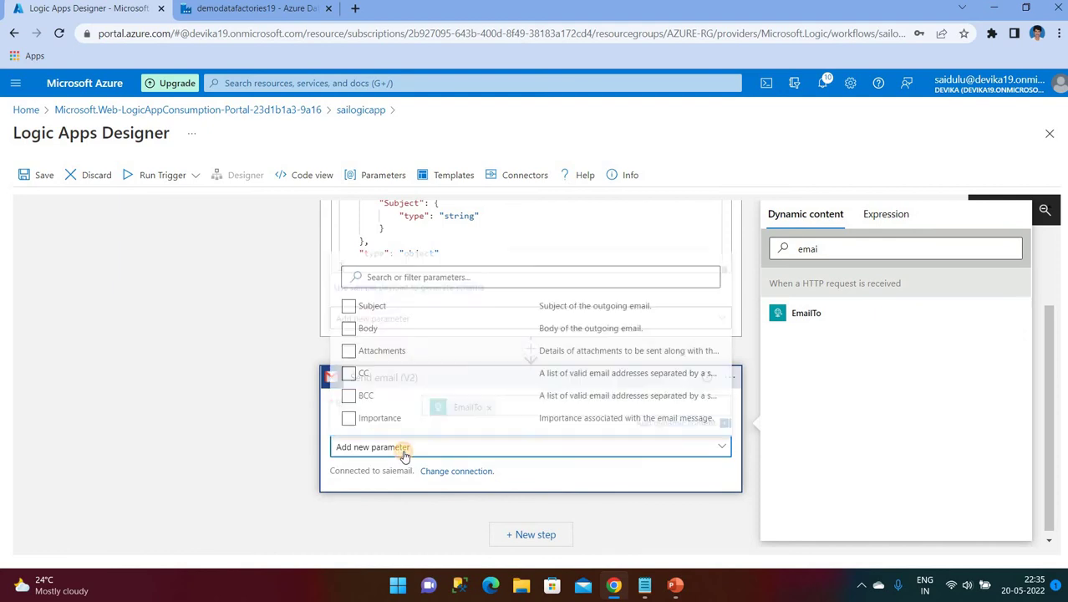
{"action": "left_click", "coordinate": [378, 307]}
{"action": "left_click", "coordinate": [412, 442]}
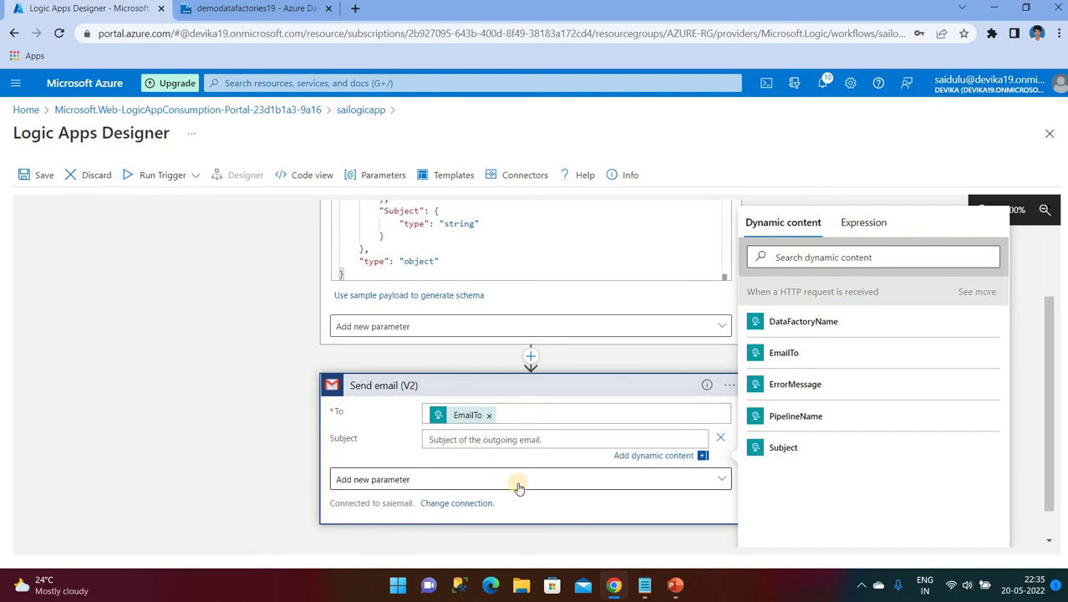
{"action": "left_click", "coordinate": [456, 479]}
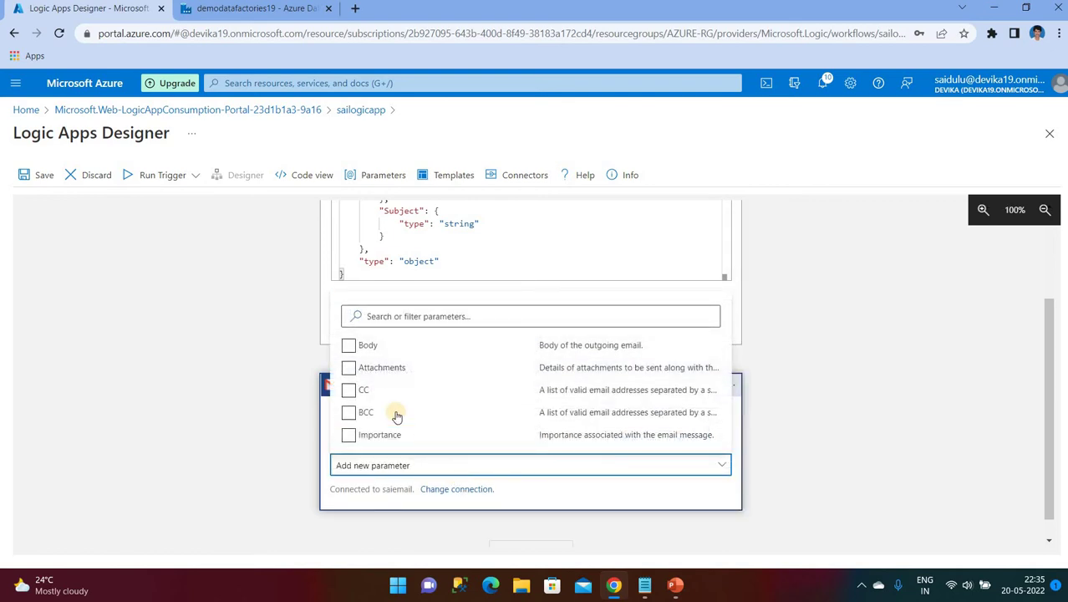
{"action": "left_click", "coordinate": [349, 345]}
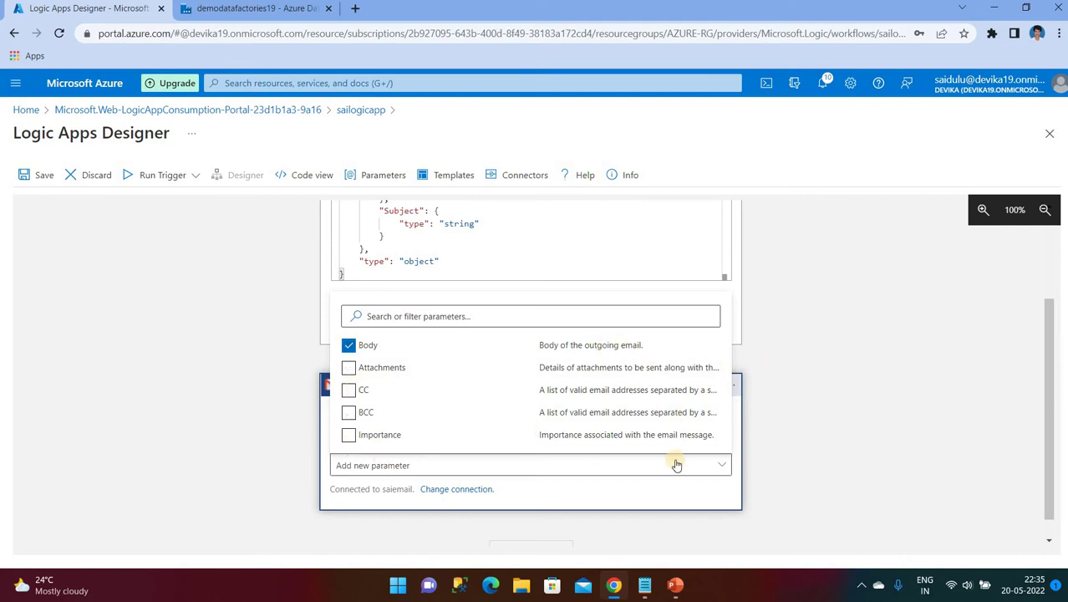
{"action": "left_click", "coordinate": [781, 414]}
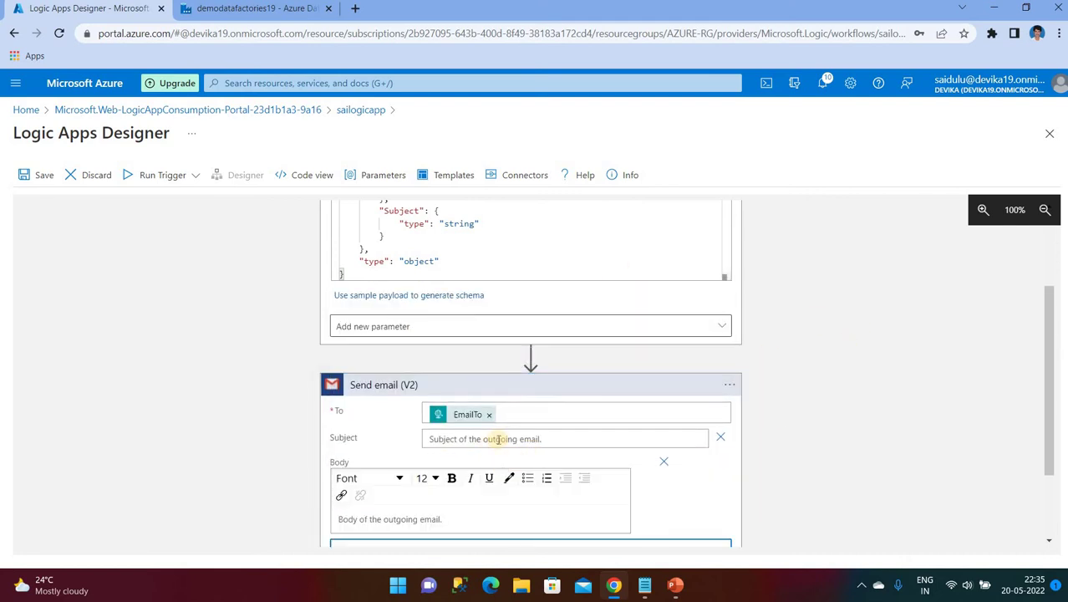
{"action": "left_click", "coordinate": [512, 438]}
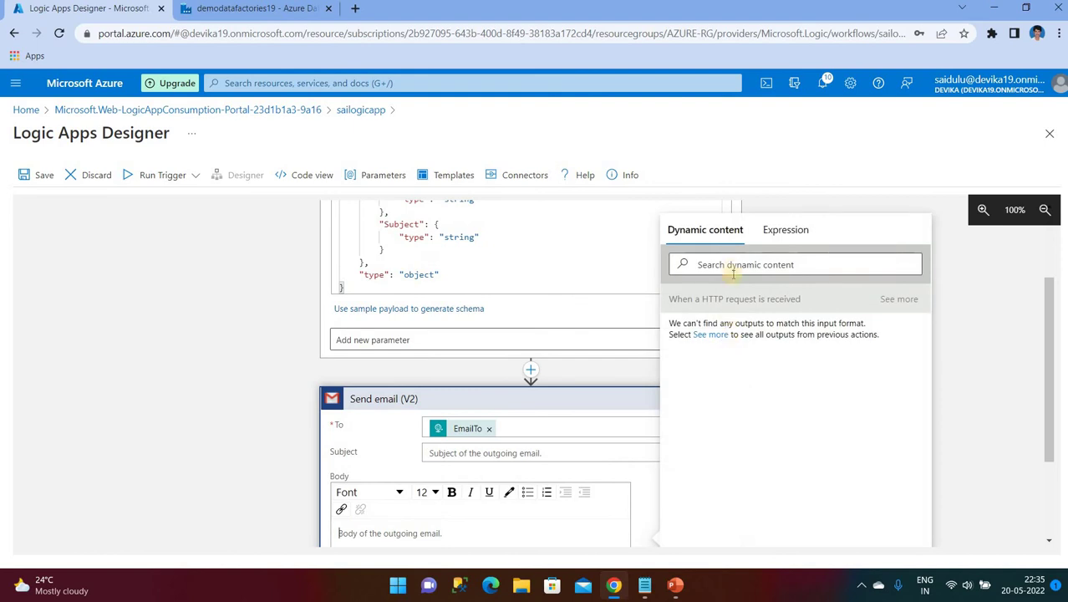
{"action": "left_click", "coordinate": [731, 264]}
{"action": "type", "text": "sub"}
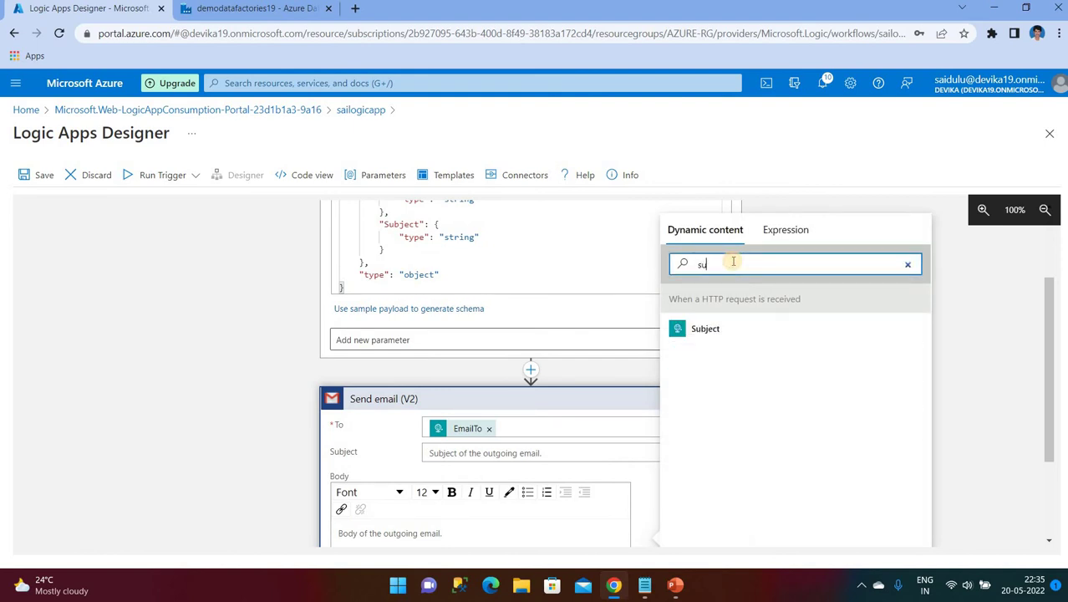
{"action": "left_click", "coordinate": [705, 331]}
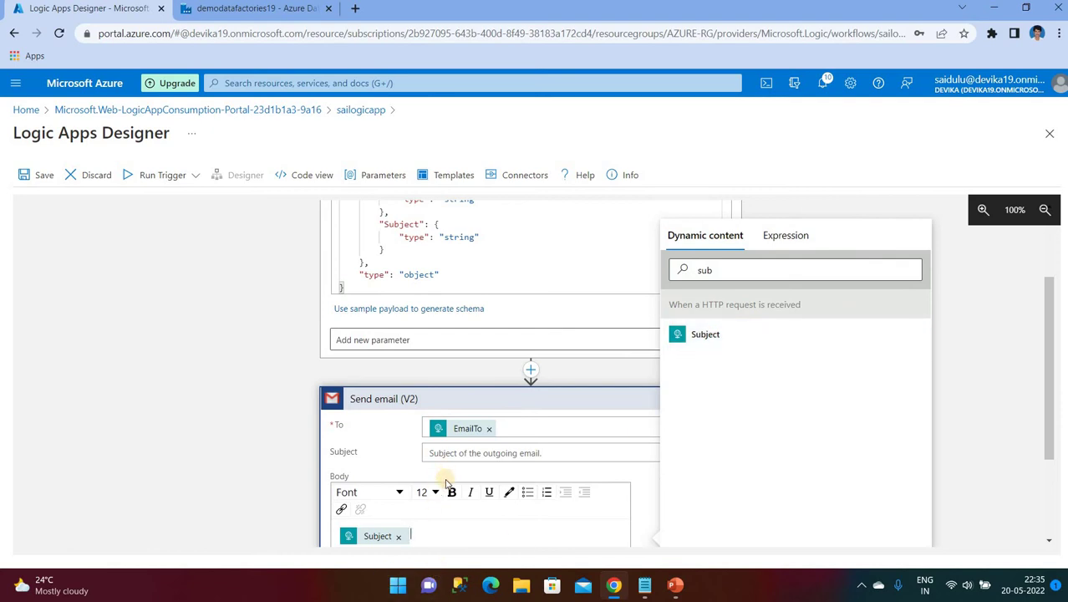
{"action": "scroll", "coordinate": [443, 482], "scroll_direction": "down", "scroll_amount": 1}
{"action": "scroll", "coordinate": [477, 478], "scroll_direction": "down", "scroll_amount": 1}
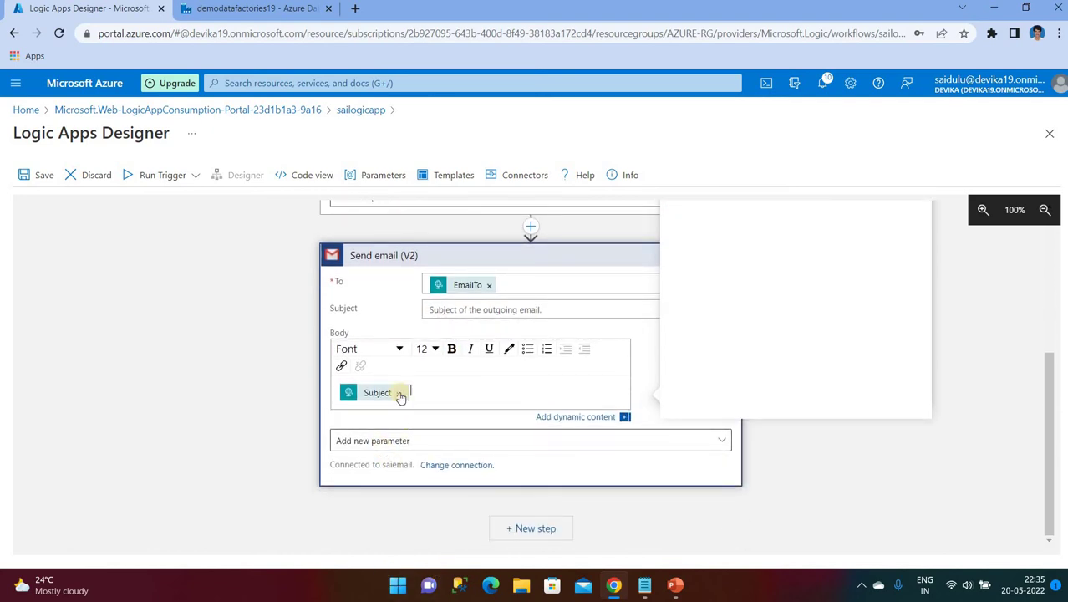
{"action": "key", "text": "BackSpace"}
Step: Fill the email's Subject field with the text sub followed by the Subject dynamic content
{"action": "left_click", "coordinate": [507, 311]}
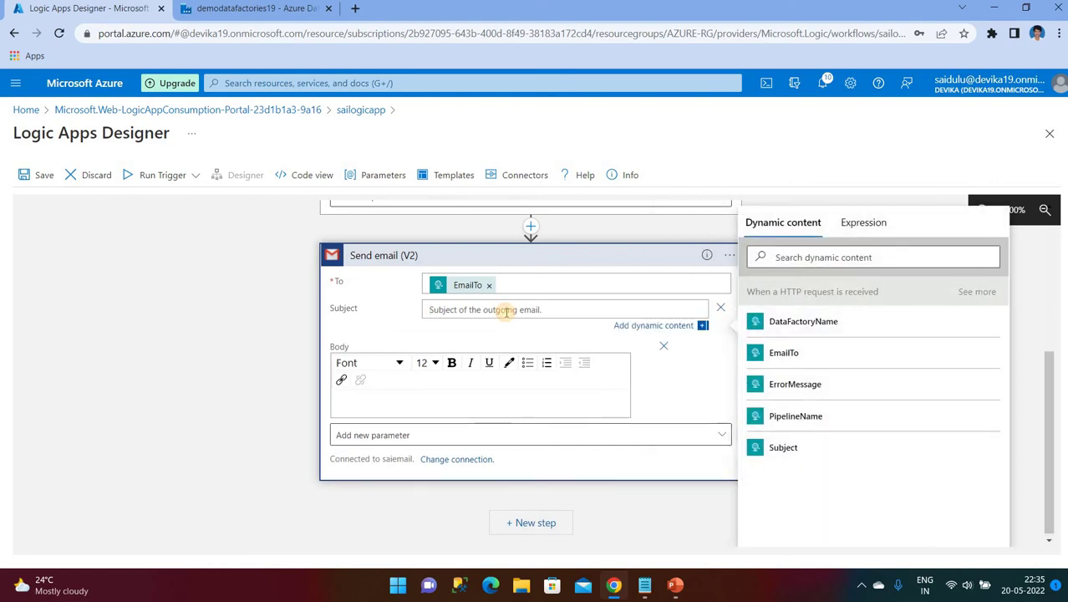
{"action": "type", "text": "sub"}
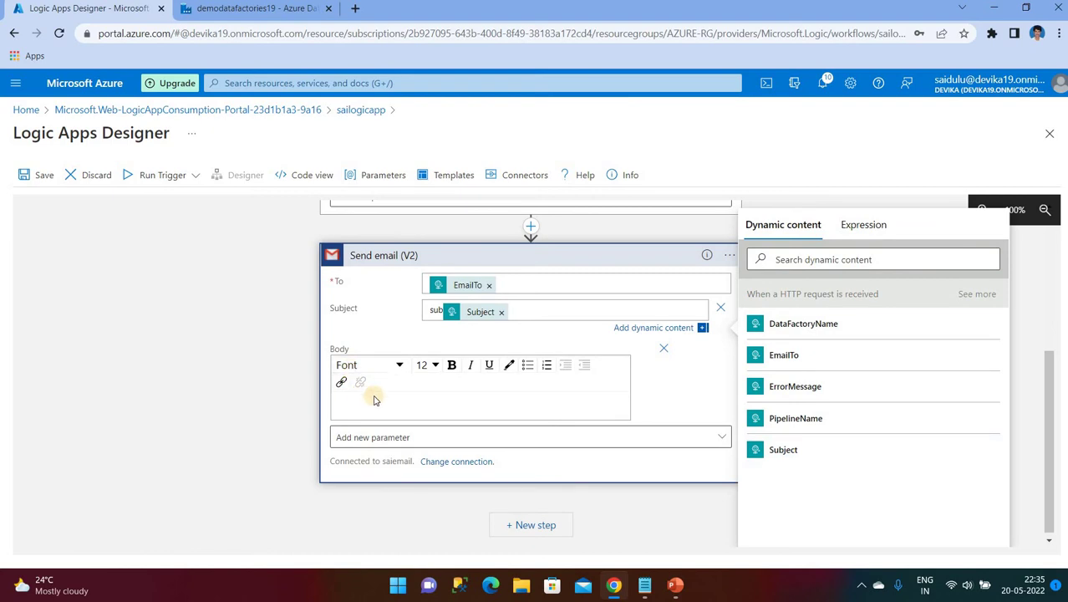
Step: Switch to Notepad and review the schema properties DataFactoryName, EmailTo, ErrorMessage, PipelineName and Subject
{"action": "left_click", "coordinate": [644, 587]}
{"action": "scroll", "coordinate": [325, 240], "scroll_direction": "up", "scroll_amount": 3}
{"action": "scroll", "coordinate": [325, 241], "scroll_direction": "up", "scroll_amount": 3}
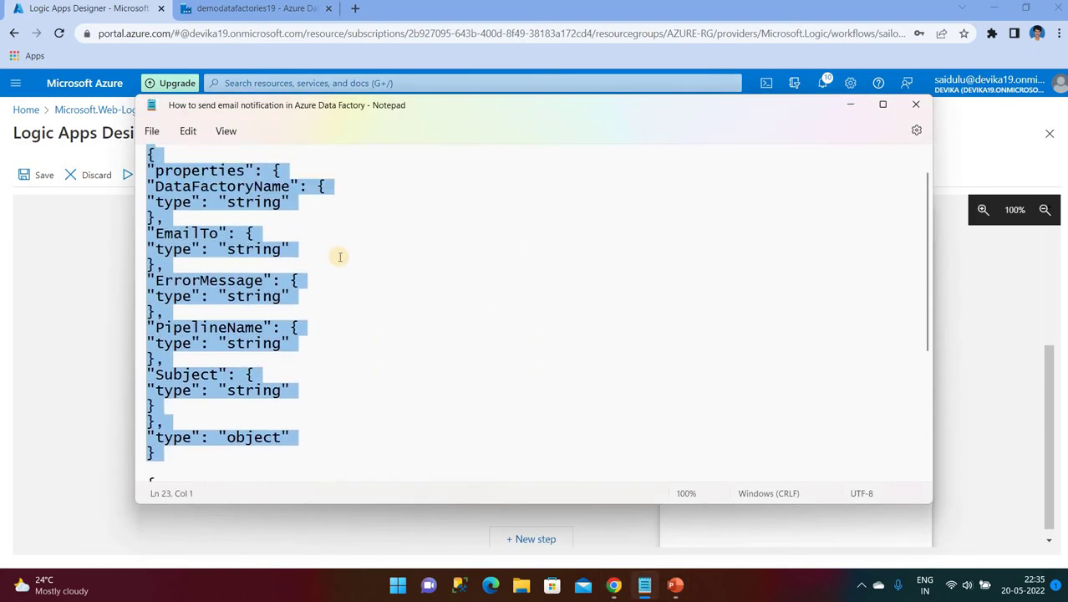
{"action": "left_click", "coordinate": [154, 214]}
{"action": "double_click", "coordinate": [261, 211]}
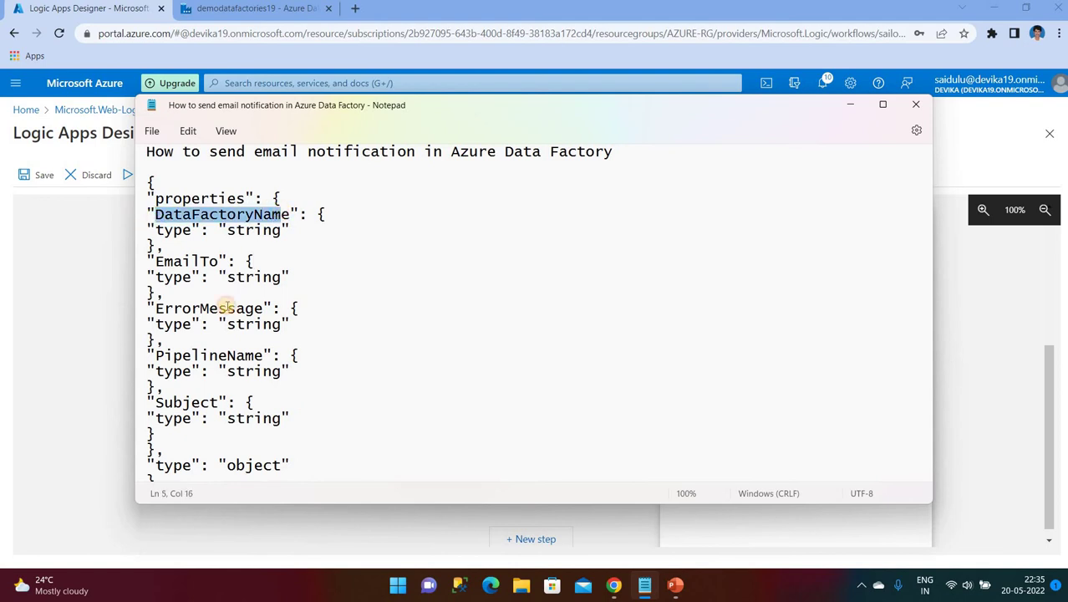
{"action": "left_click", "coordinate": [153, 260]}
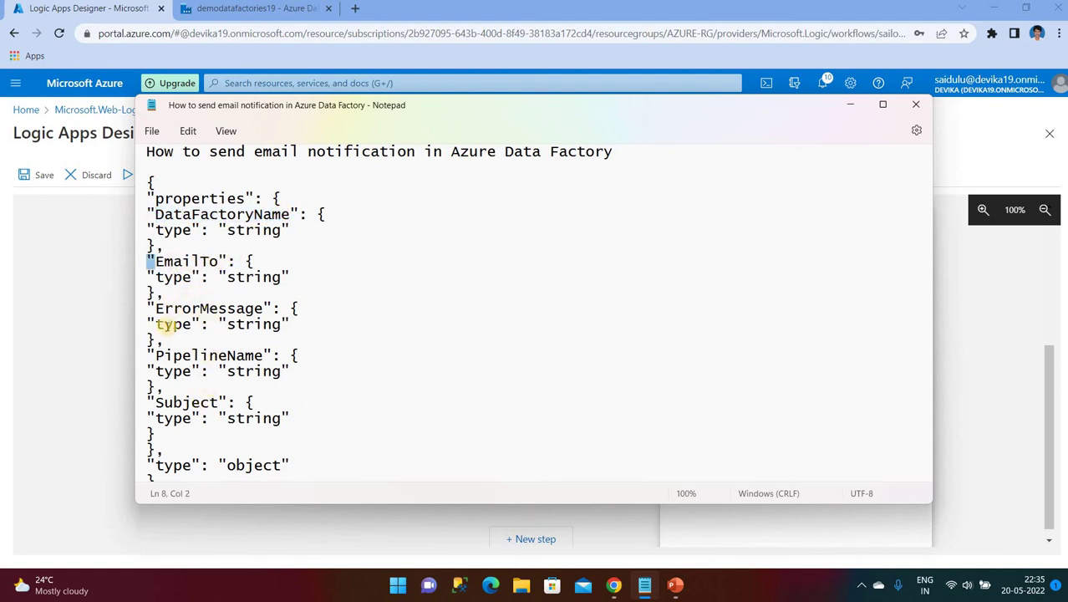
{"action": "double_click", "coordinate": [232, 308]}
{"action": "scroll", "coordinate": [365, 320], "scroll_direction": "down", "scroll_amount": 3}
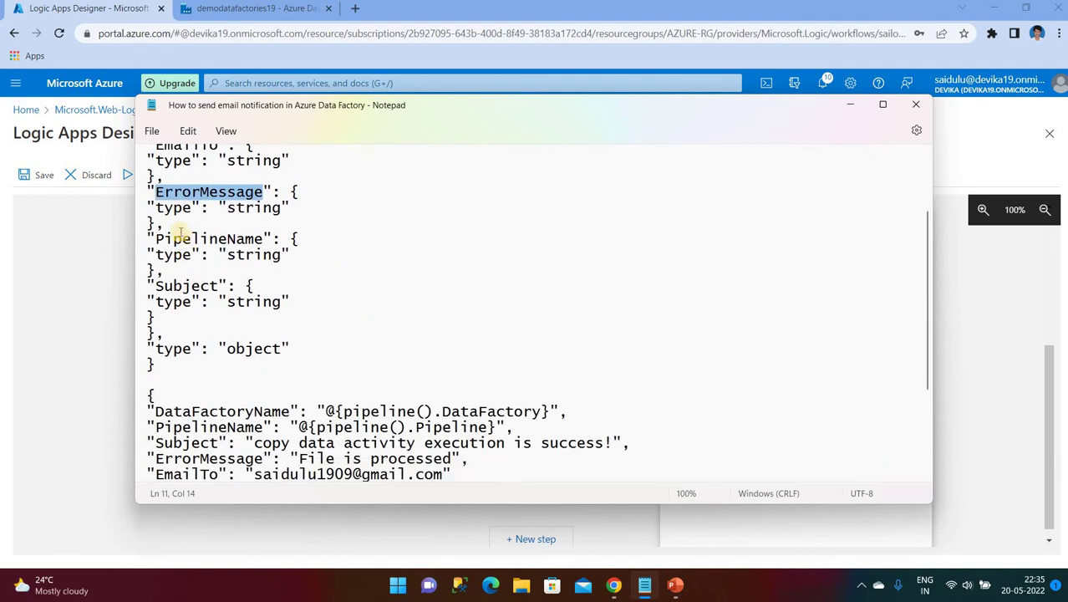
{"action": "left_click_drag", "start_coordinate": [157, 242], "coordinate": [272, 242]}
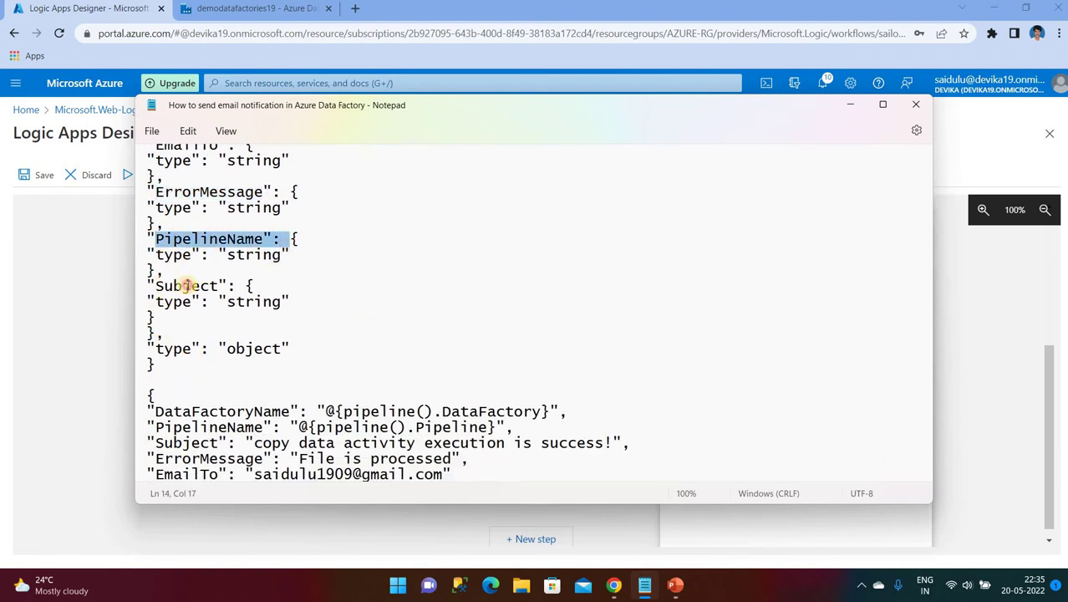
{"action": "left_click_drag", "start_coordinate": [165, 285], "coordinate": [227, 285]}
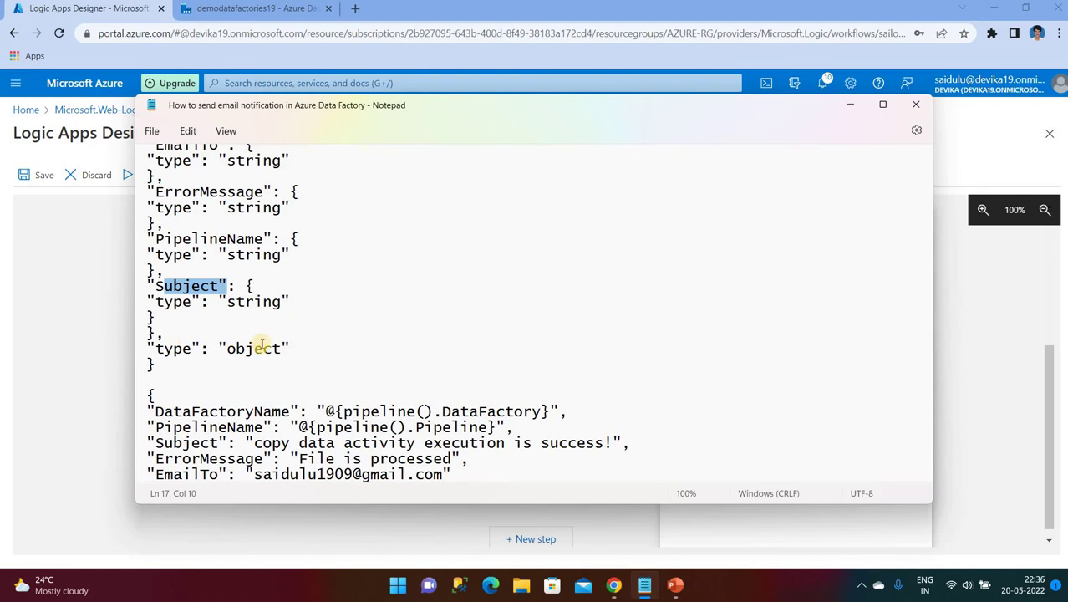
Step: Check the DataFactoryName, ErrorMessage and PipelineName property names in the Notepad schema for use in the email body
{"action": "scroll", "coordinate": [263, 344], "scroll_direction": "up", "scroll_amount": 3}
{"action": "left_click_drag", "start_coordinate": [156, 214], "coordinate": [272, 214]}
{"action": "left_click_drag", "start_coordinate": [157, 307], "coordinate": [263, 307]}
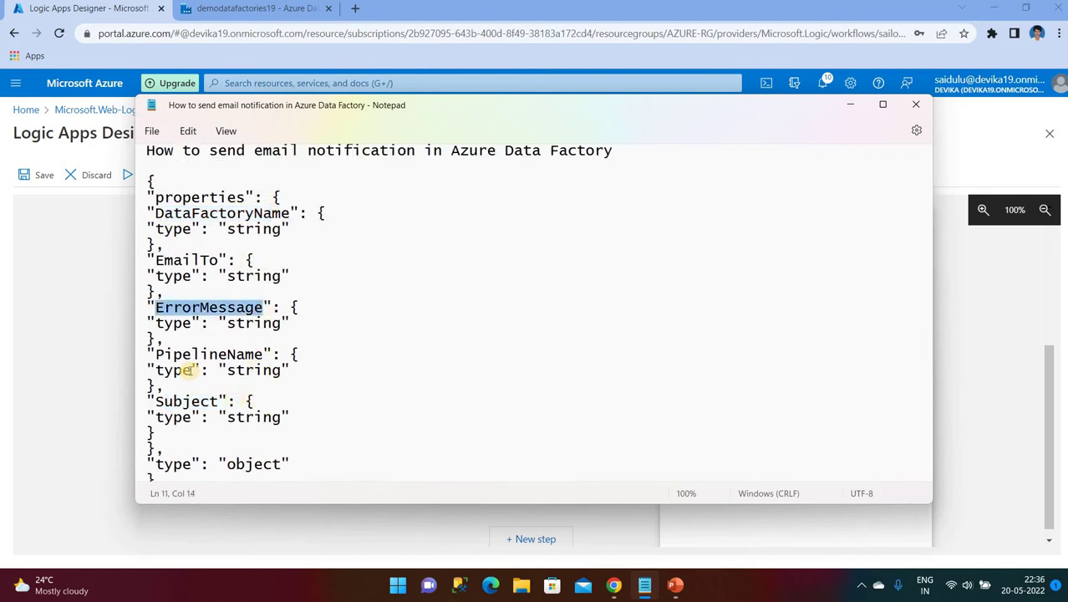
{"action": "left_click_drag", "start_coordinate": [161, 352], "coordinate": [256, 350]}
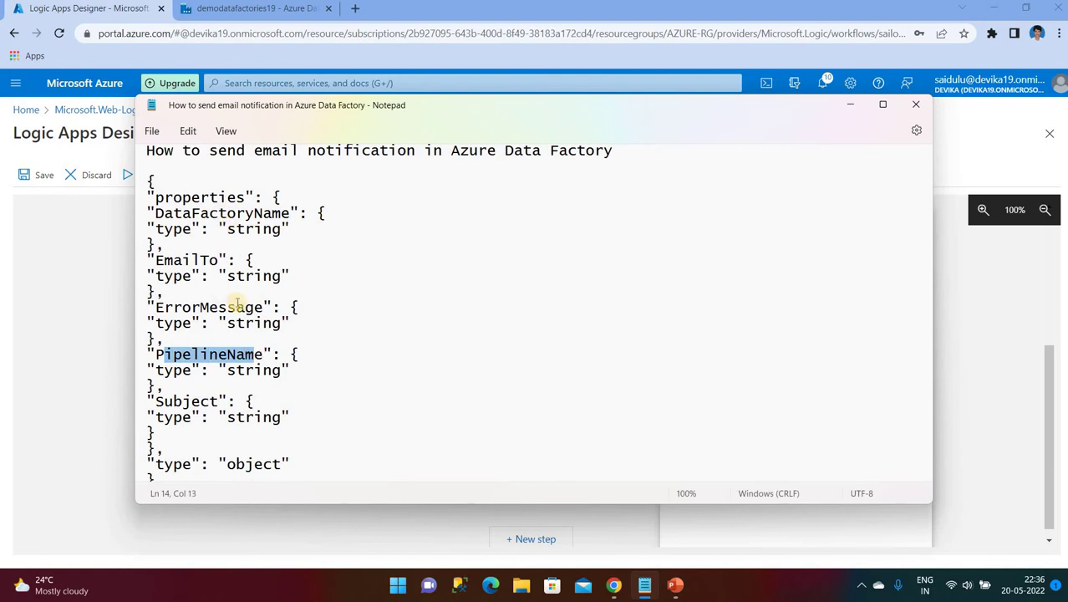
Step: Switch back to the Logic Apps Designer in Chrome and insert the DataFactoryName dynamic content into the email's Body
{"action": "left_click", "coordinate": [614, 589]}
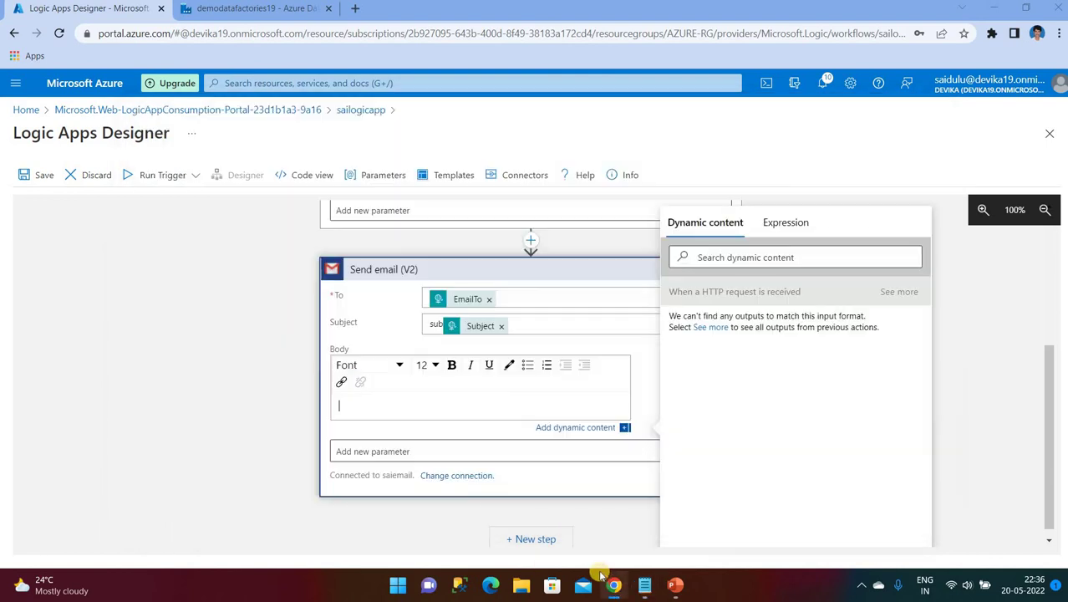
{"action": "left_click", "coordinate": [411, 402]}
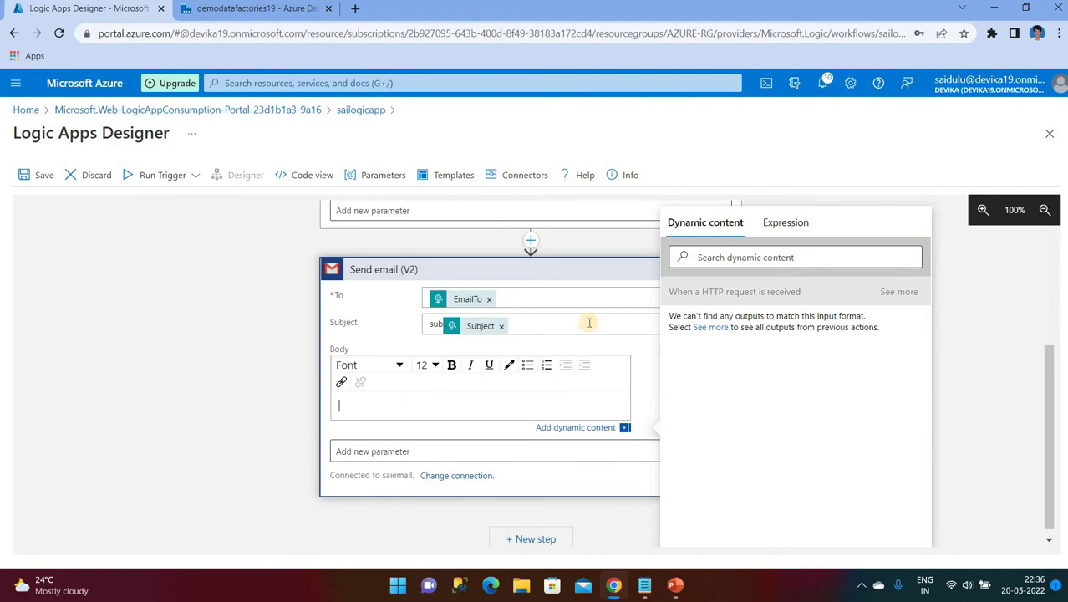
{"action": "left_click", "coordinate": [550, 430]}
{"action": "left_click", "coordinate": [575, 430]}
{"action": "left_click", "coordinate": [732, 257]}
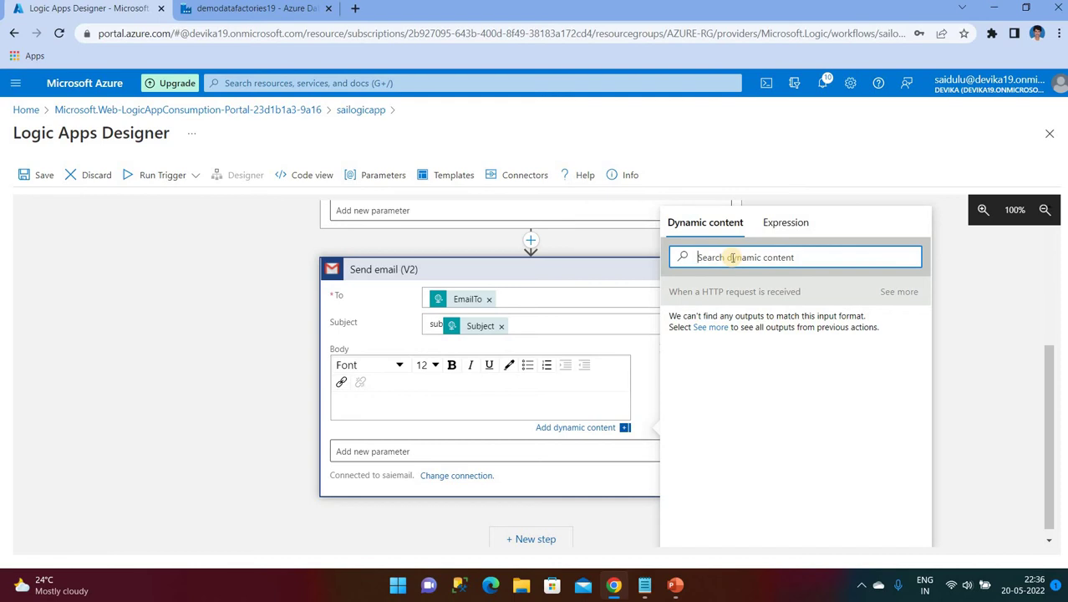
{"action": "type", "text": "da"}
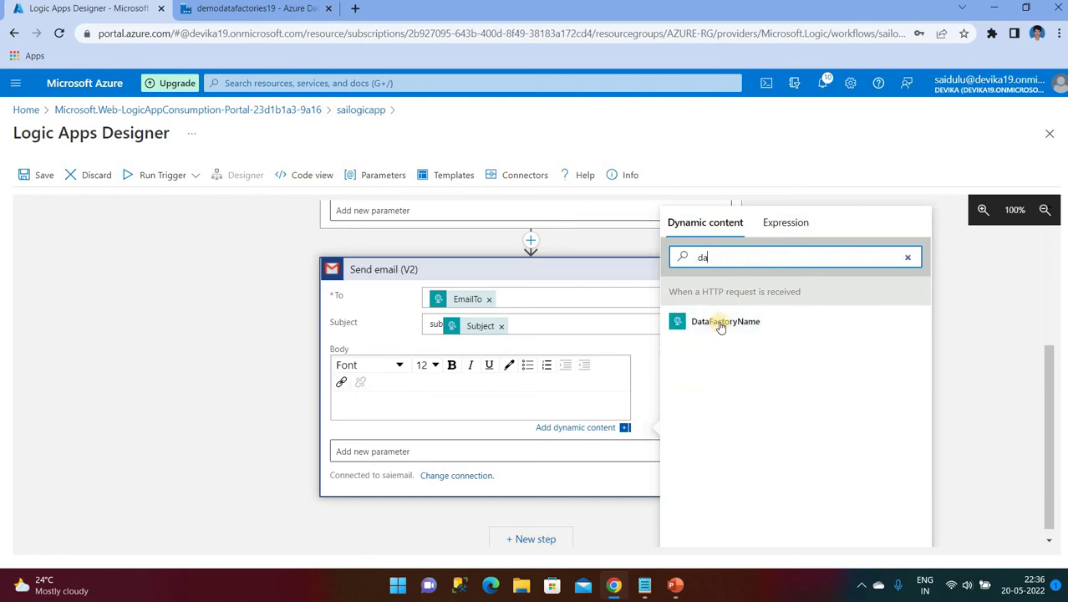
{"action": "left_click", "coordinate": [720, 324]}
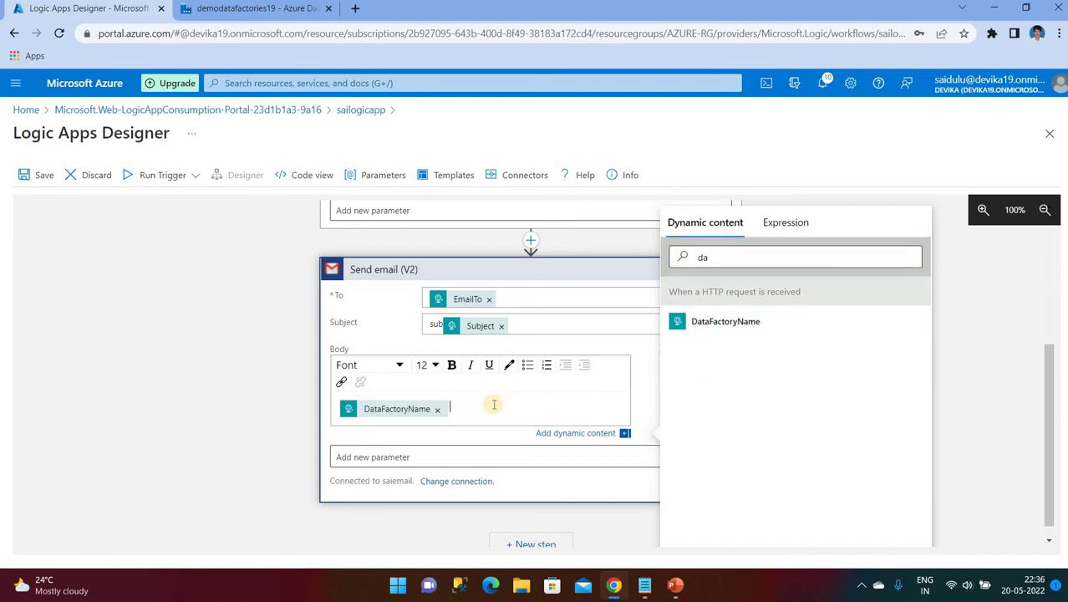
Step: Insert the PipelineName dynamic content after DataFactoryName in the email's Body
{"action": "type", "text": "pl"}
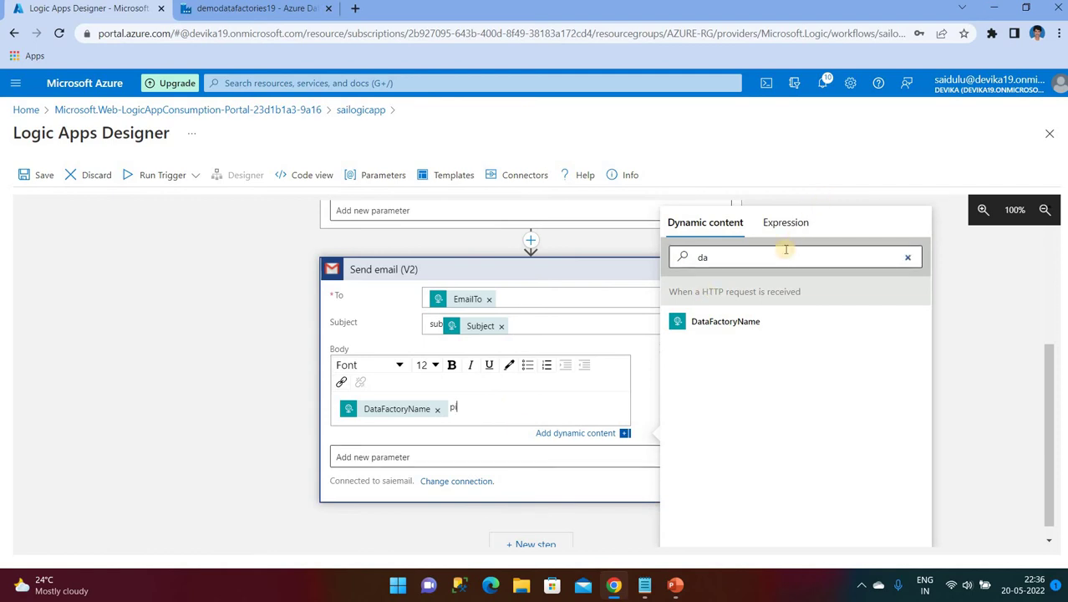
{"action": "key", "text": "BackSpace"}
{"action": "left_click", "coordinate": [755, 260]}
{"action": "key", "text": "BackSpace"}
{"action": "key", "text": "BackSpace"}
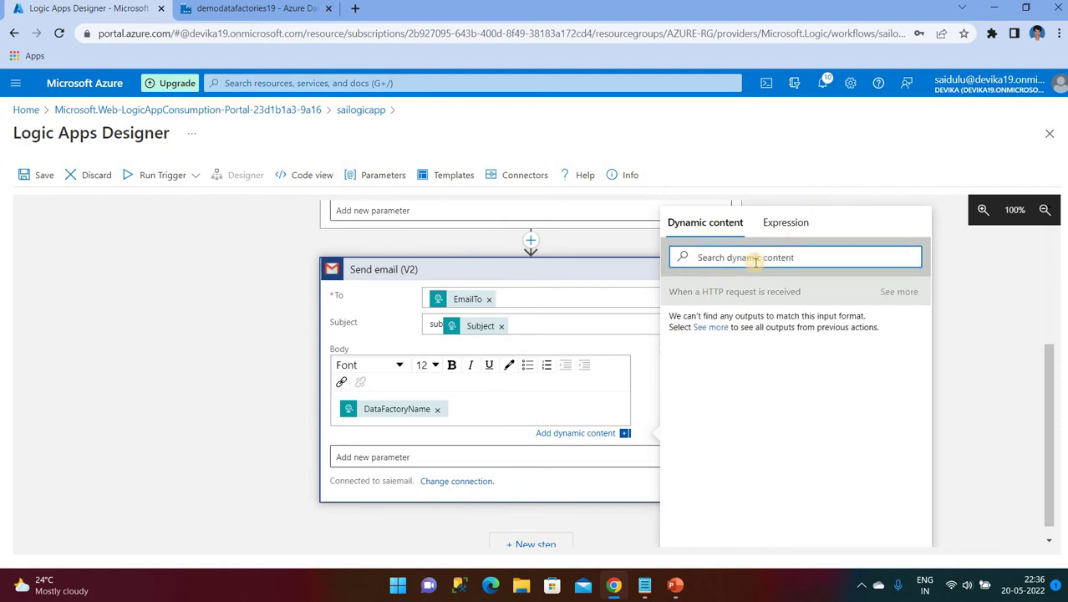
{"action": "type", "text": "pip"}
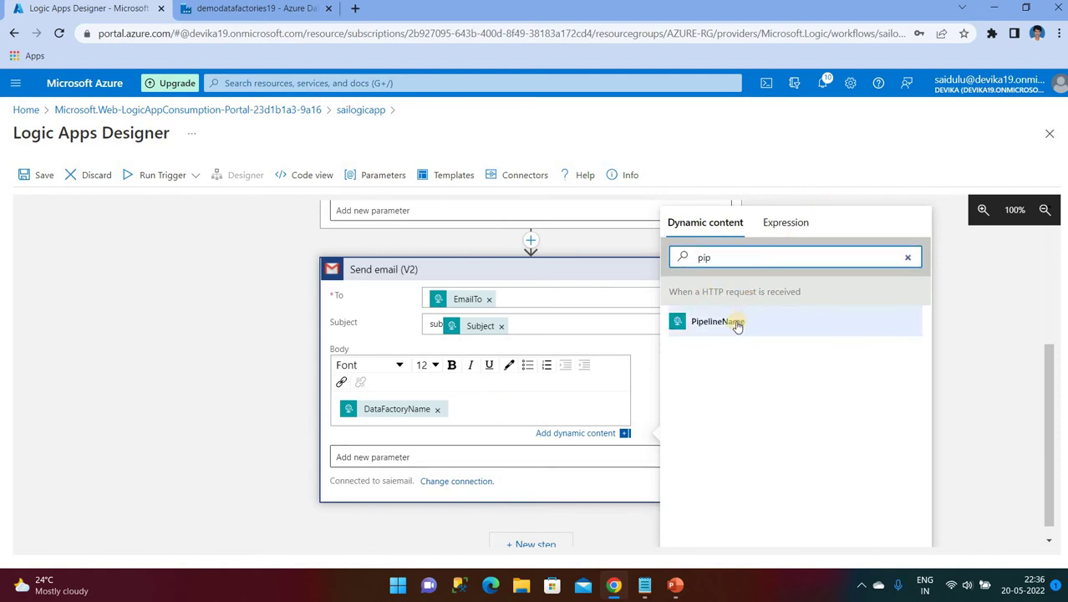
{"action": "left_click", "coordinate": [736, 324]}
Step: Insert the ErrorMessage dynamic content after PipelineName in the email's Body
{"action": "left_click", "coordinate": [727, 259]}
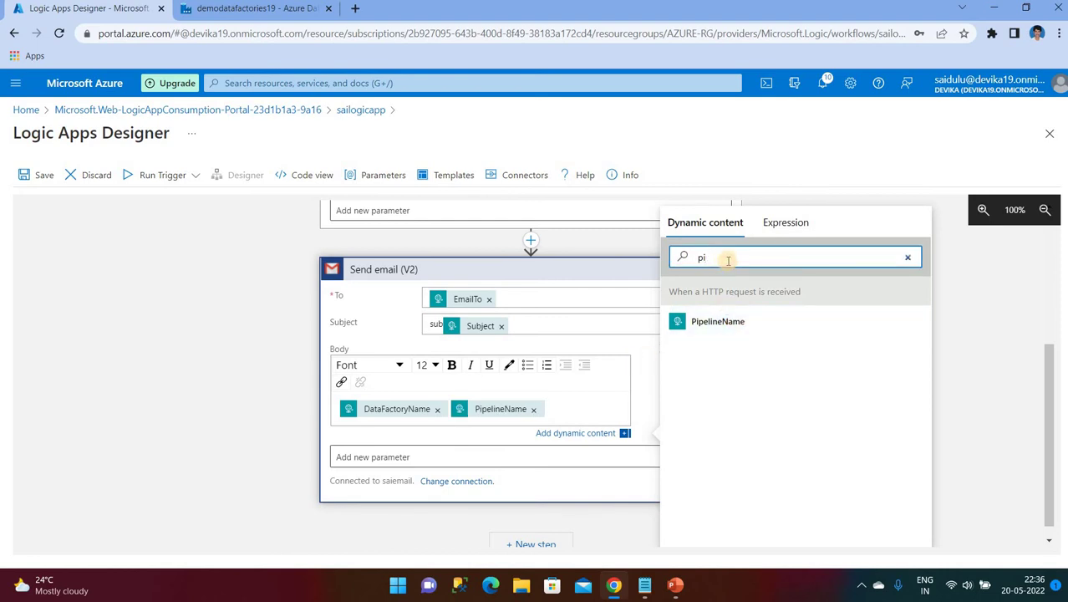
{"action": "key", "text": "BackSpace"}
{"action": "key", "text": "BackSpace"}
{"action": "type", "text": "er"}
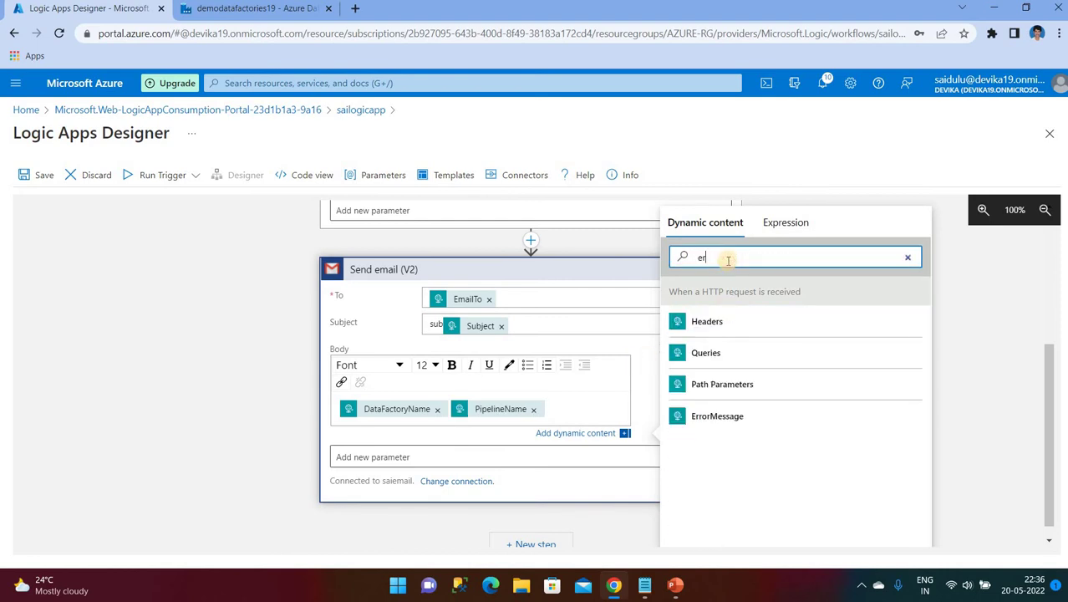
{"action": "left_click", "coordinate": [723, 426]}
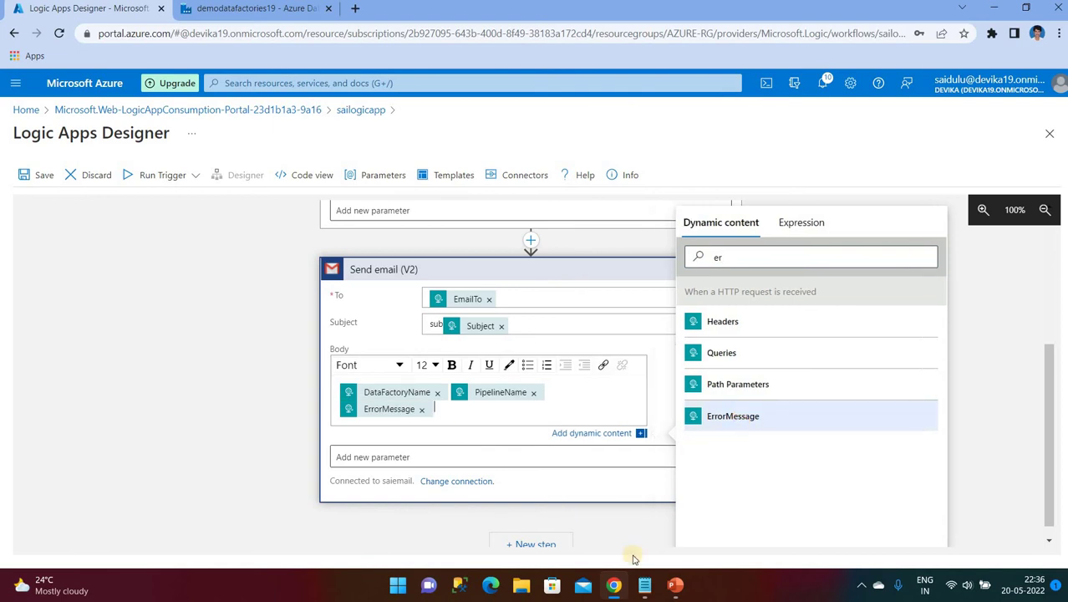
Step: Save the logic app and copy the HTTP POST URL of the When a HTTP request is received trigger
{"action": "left_click", "coordinate": [611, 276]}
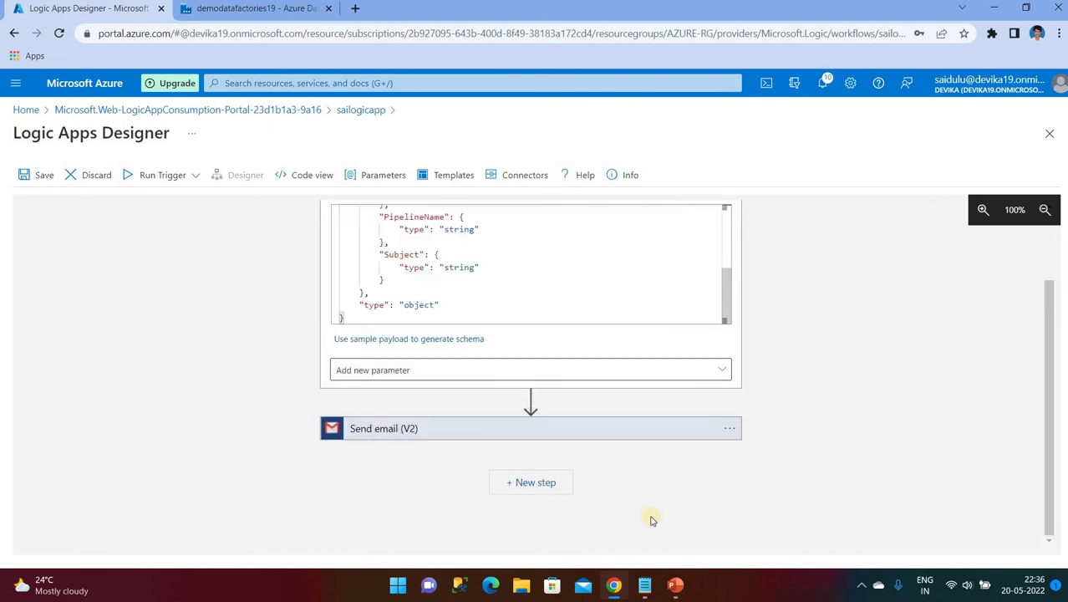
{"action": "left_click", "coordinate": [49, 177]}
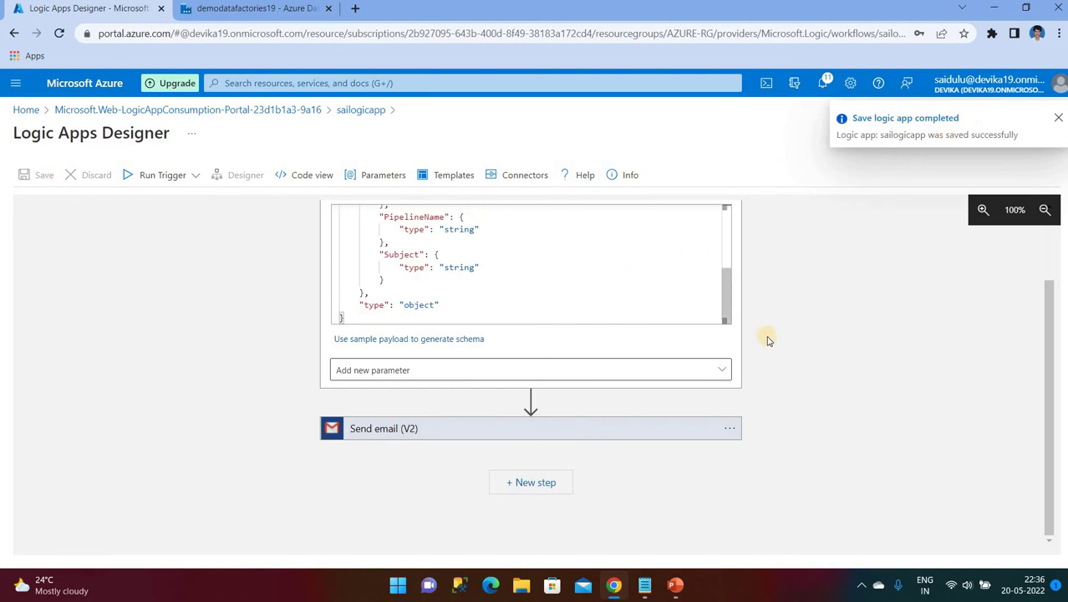
{"action": "left_click_drag", "start_coordinate": [727, 297], "coordinate": [720, 210]}
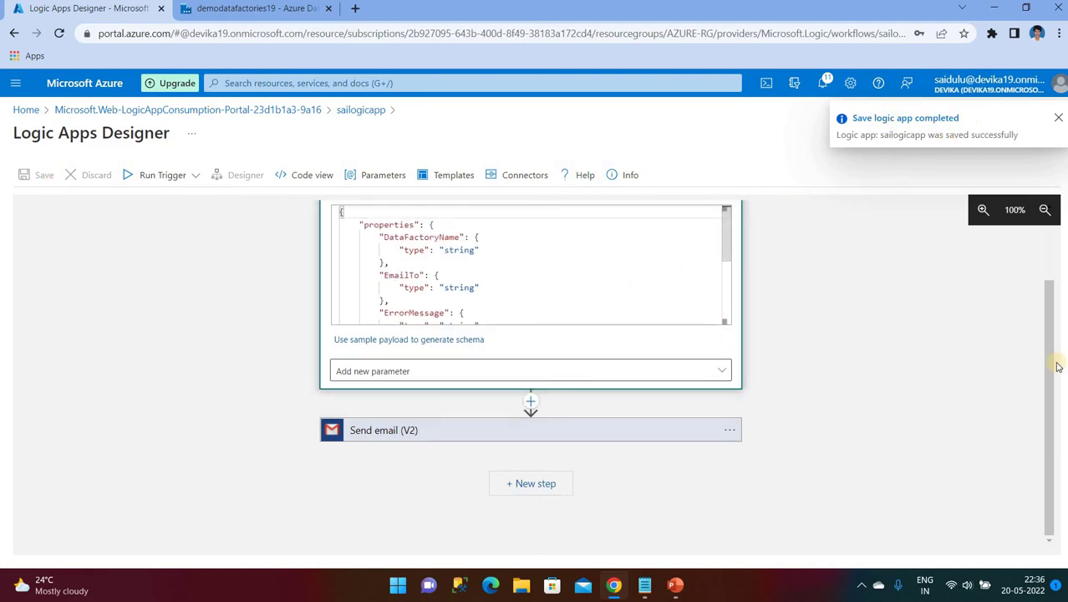
{"action": "scroll", "coordinate": [529, 405], "scroll_direction": "up", "scroll_amount": 2}
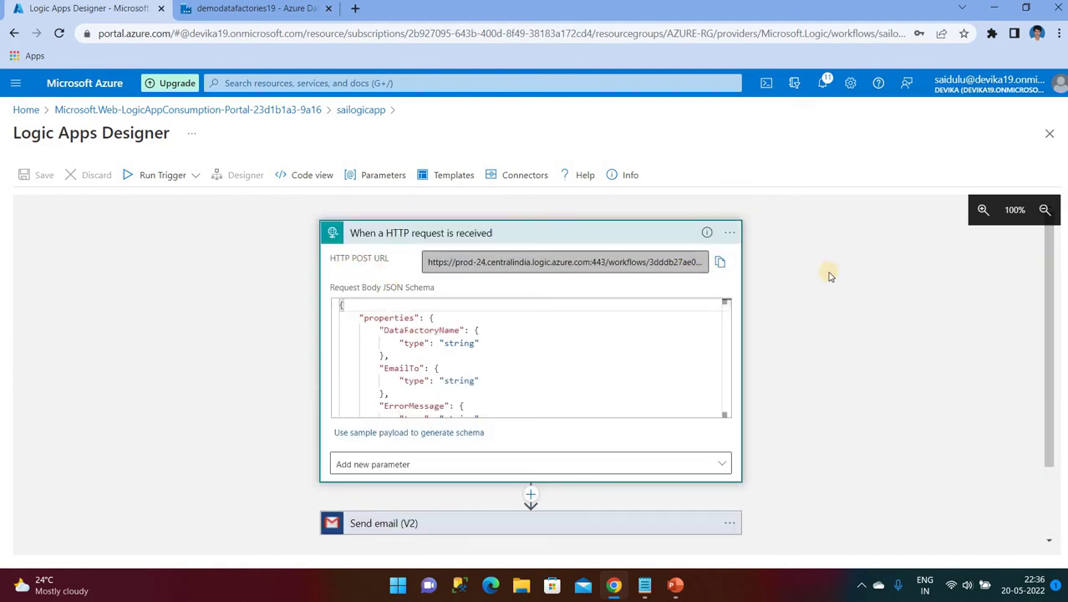
{"action": "left_click", "coordinate": [706, 264]}
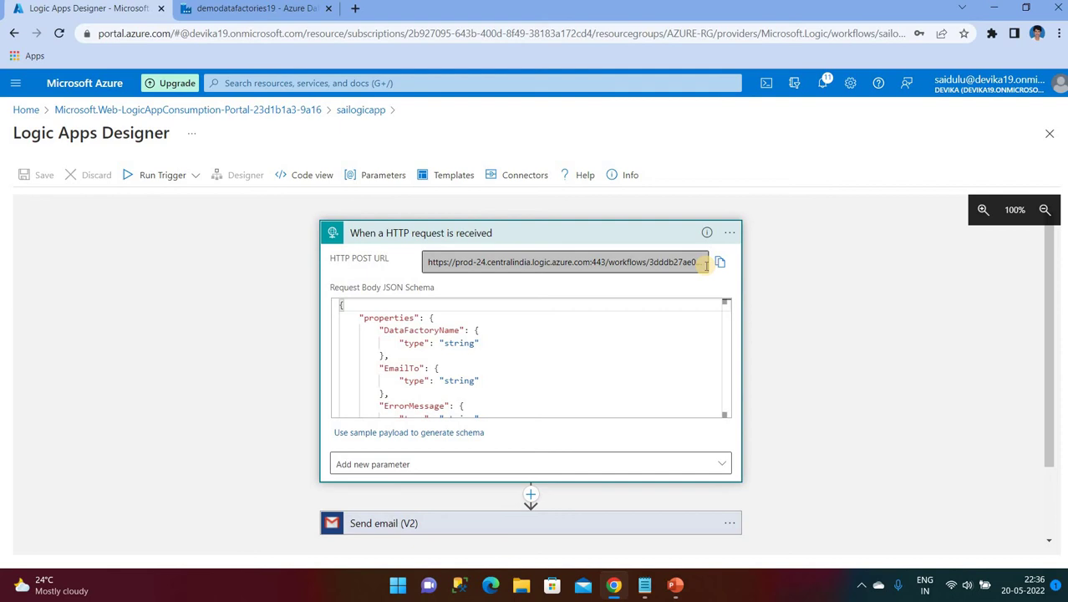
{"action": "left_click", "coordinate": [718, 263]}
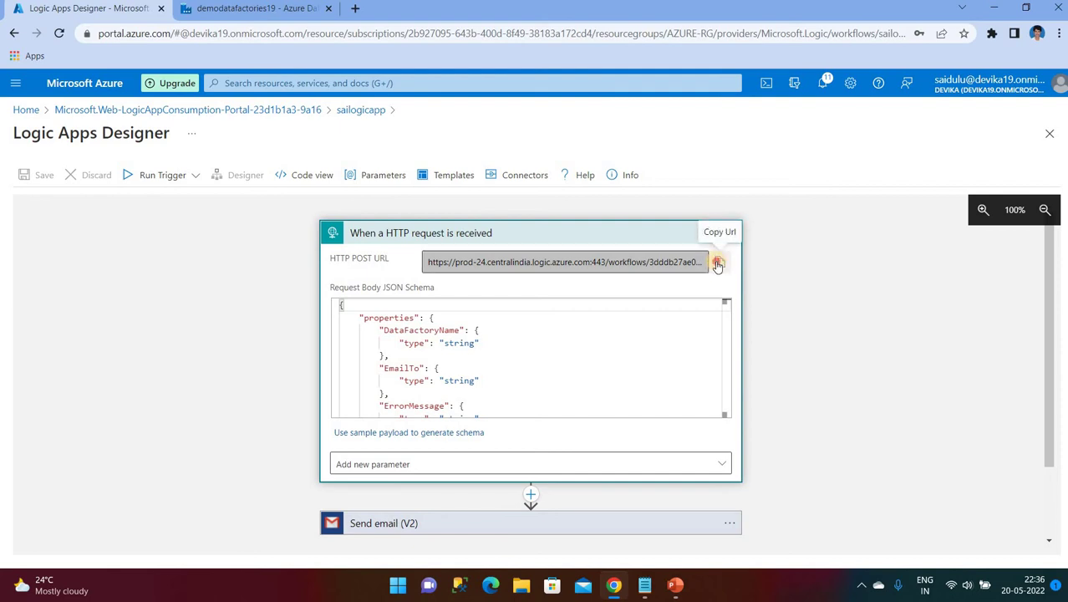
{"action": "left_click", "coordinate": [718, 264]}
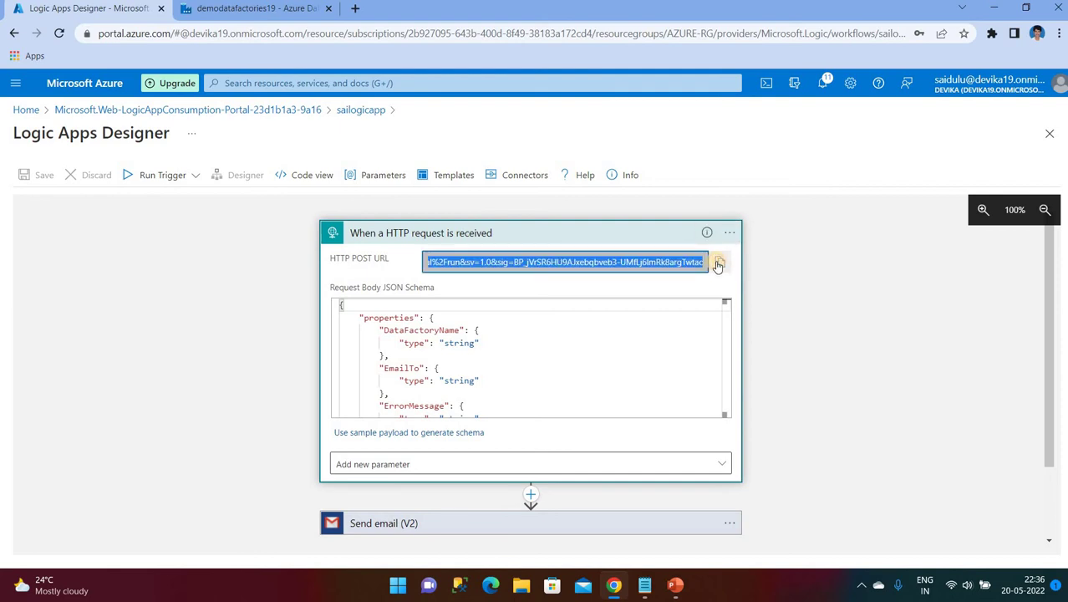
Step: In the demodatafactories19 Data Factory, paste the copied URL into the Web activity's URL field and set its method to POST
{"action": "left_click", "coordinate": [226, 12]}
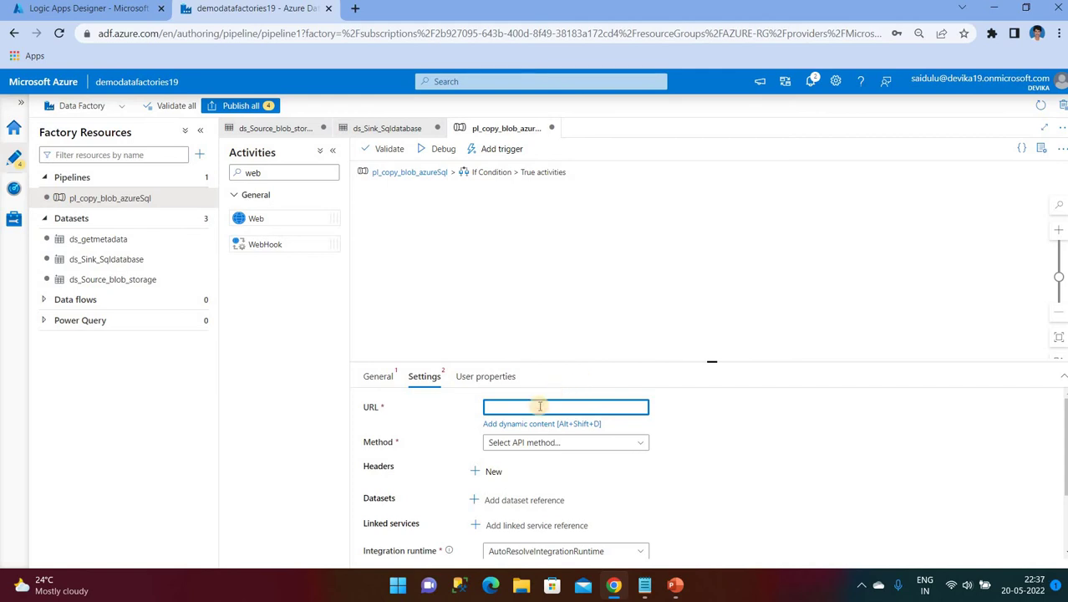
{"action": "key", "text": "ctrl+v"}
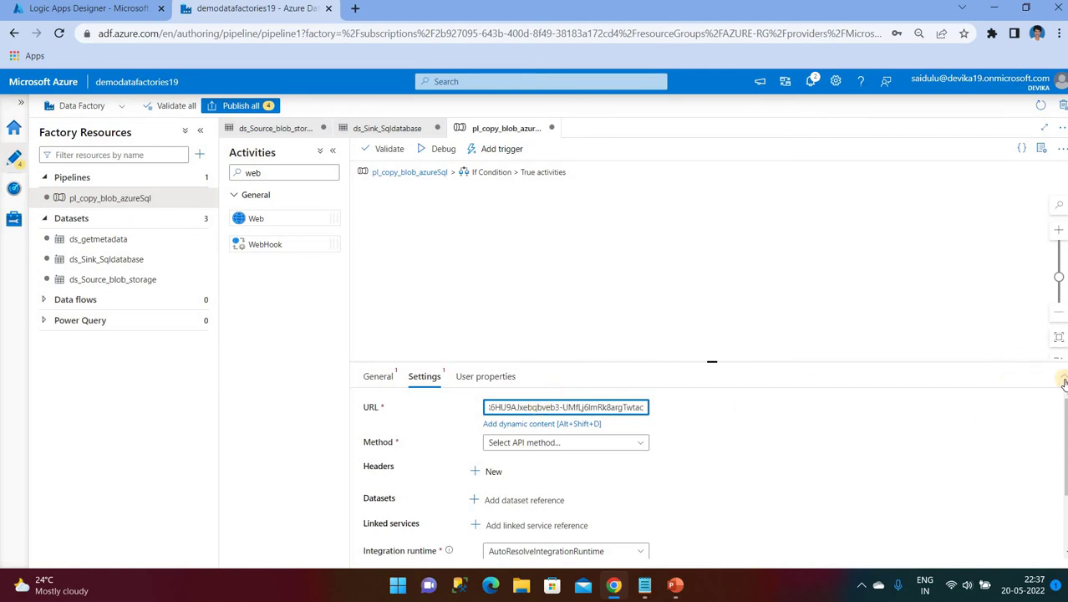
{"action": "left_click", "coordinate": [1064, 382]}
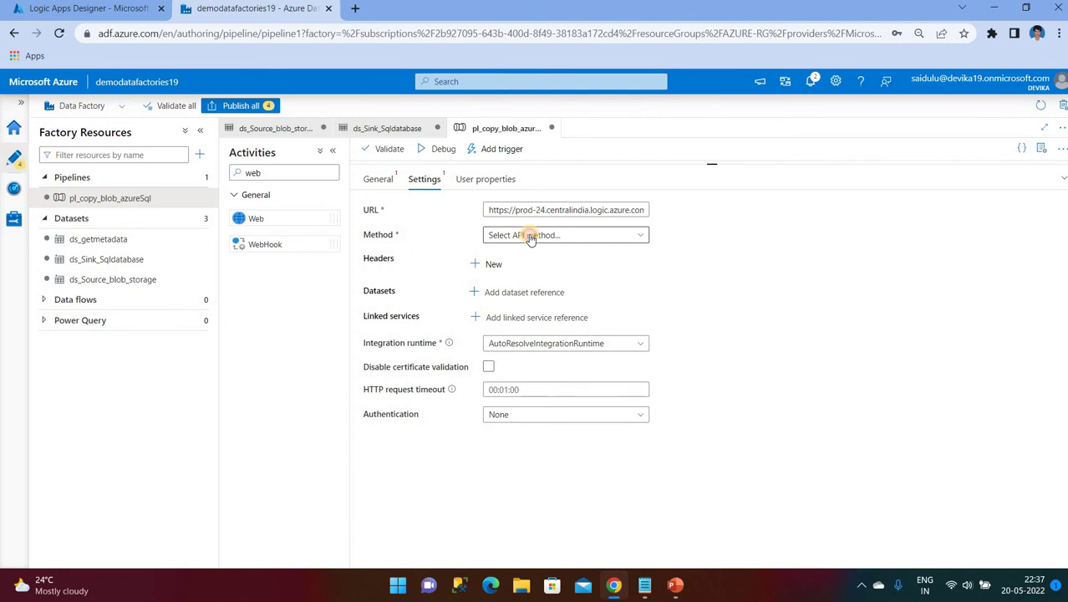
{"action": "left_click", "coordinate": [529, 238]}
{"action": "left_click", "coordinate": [501, 316]}
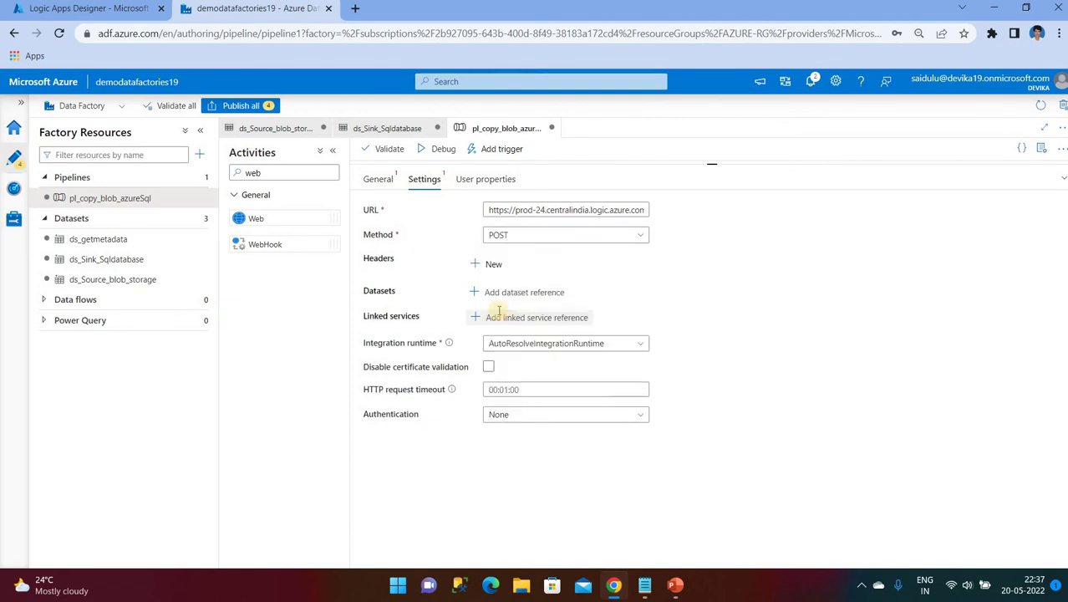
Step: Switch to Notepad and review the DataFactoryName, PipelineName, Subject, ErrorMessage and EmailTo entries of the success payload for the Web activity's Body
{"action": "left_click", "coordinate": [513, 298]}
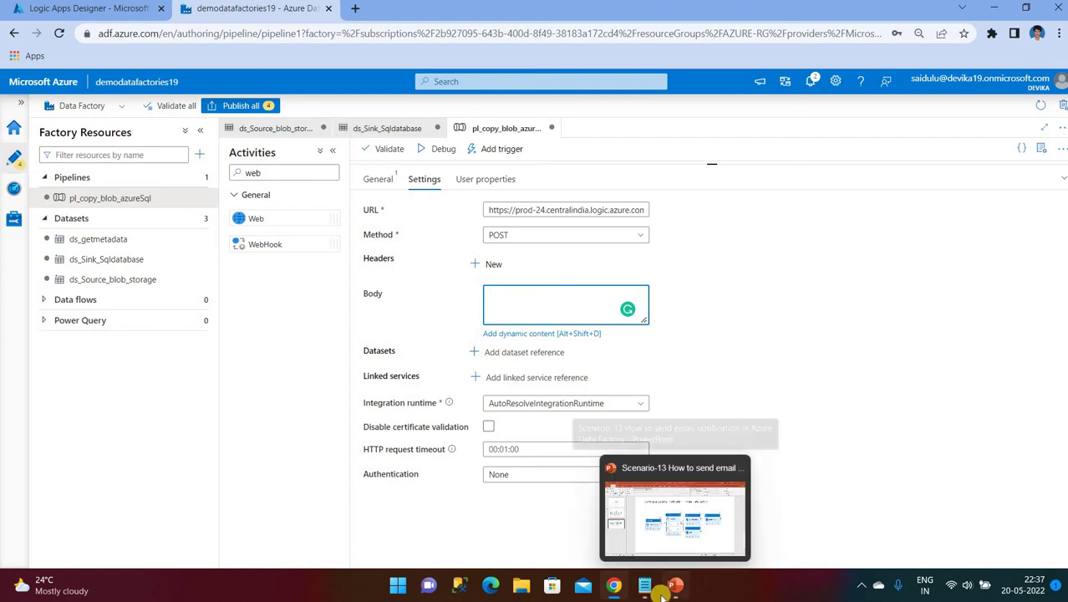
{"action": "mouse_move", "coordinate": [632, 591]}
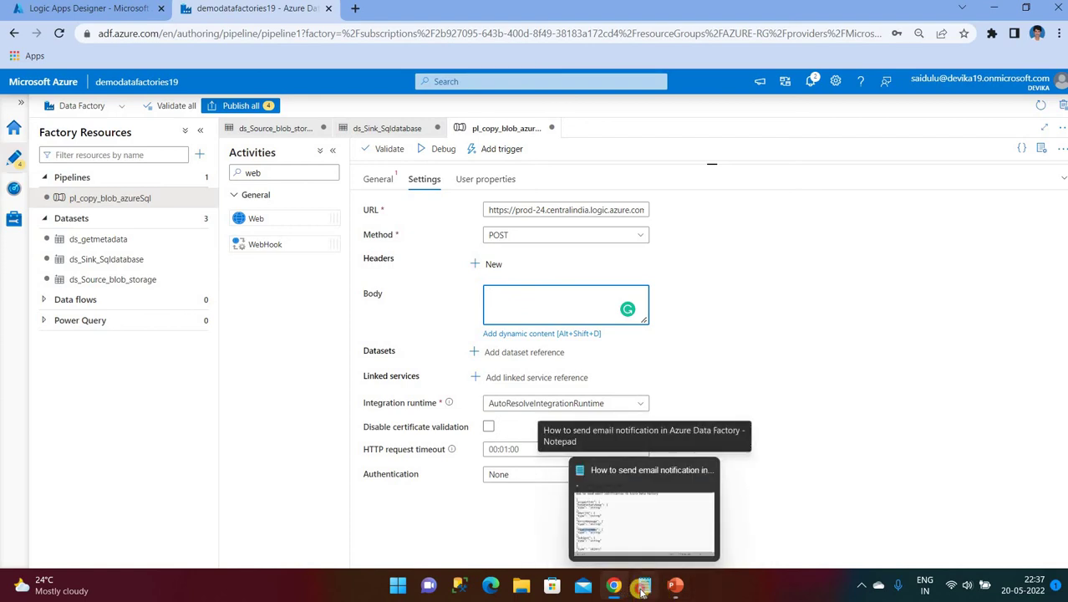
{"action": "left_click", "coordinate": [641, 590]}
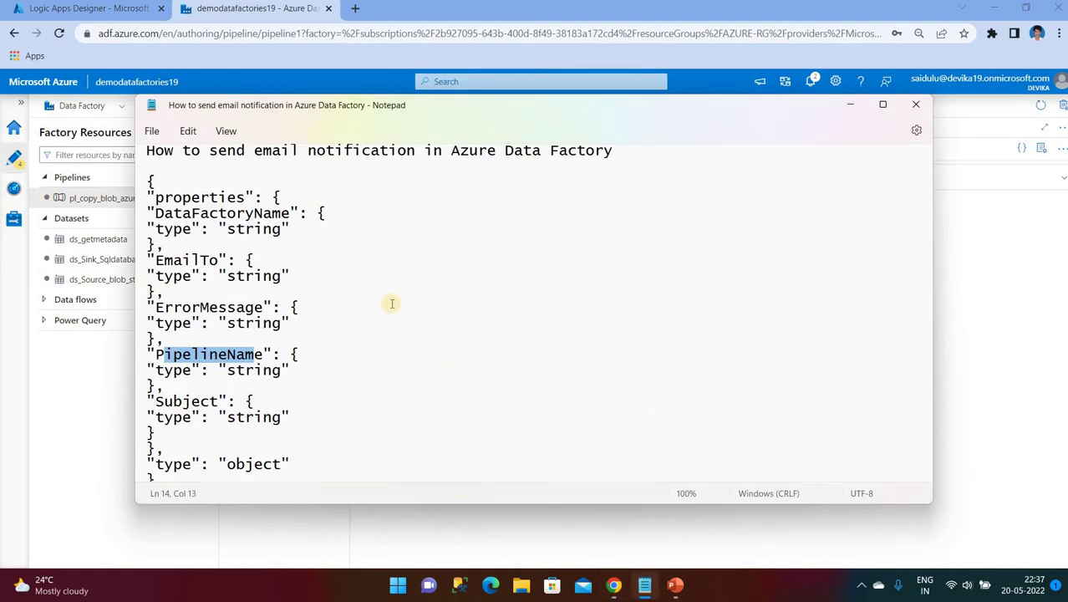
{"action": "scroll", "coordinate": [391, 303], "scroll_direction": "down", "scroll_amount": 5}
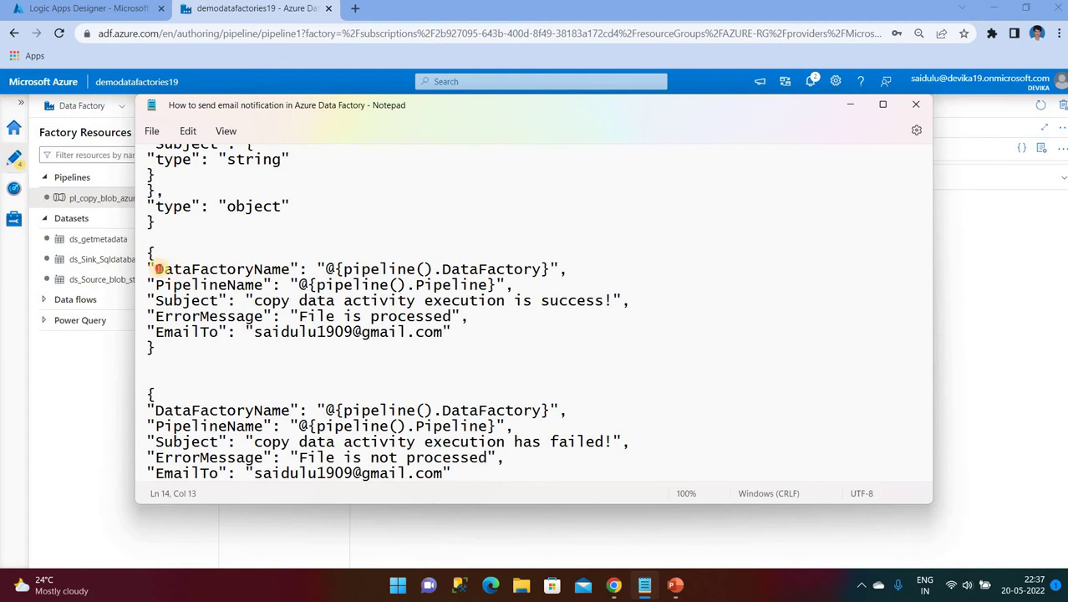
{"action": "left_click_drag", "start_coordinate": [158, 269], "coordinate": [549, 268]}
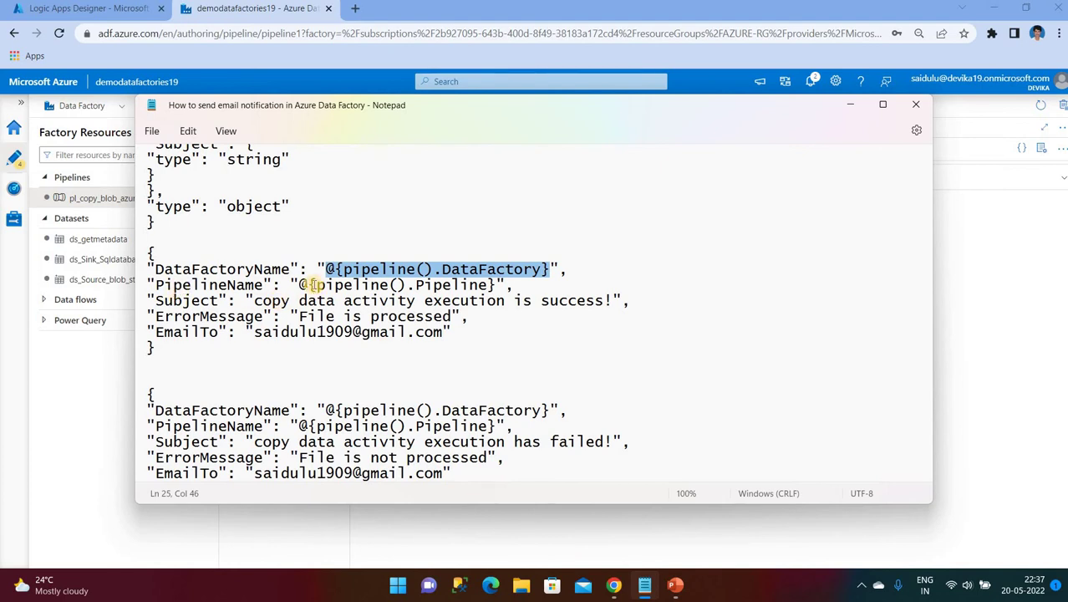
{"action": "left_click_drag", "start_coordinate": [314, 285], "coordinate": [496, 285]}
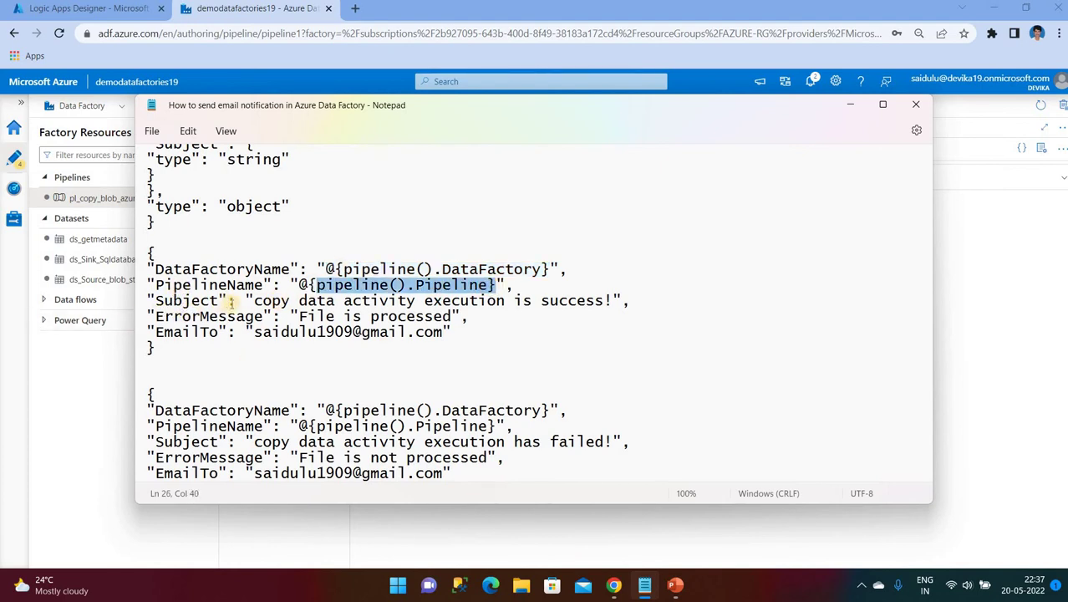
{"action": "left_click_drag", "start_coordinate": [245, 301], "coordinate": [624, 301]}
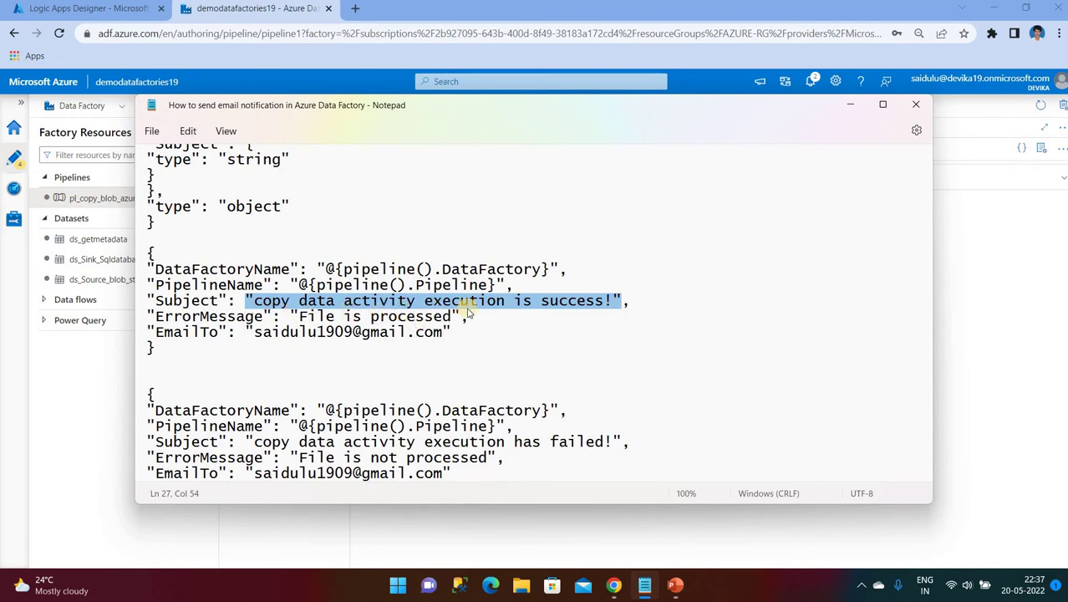
{"action": "left_click", "coordinate": [564, 319]}
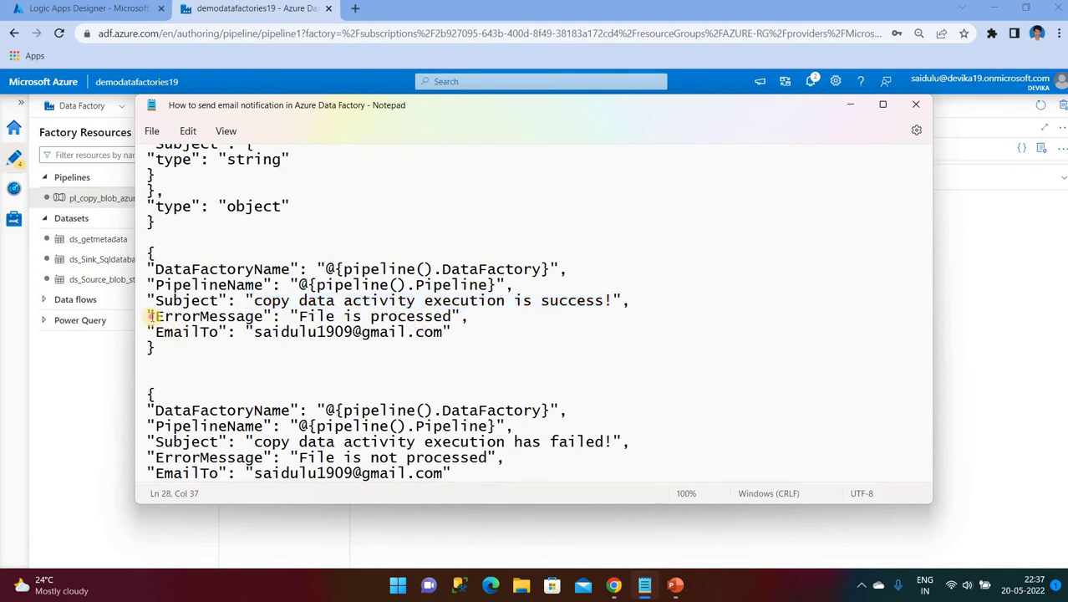
{"action": "left_click_drag", "start_coordinate": [152, 316], "coordinate": [311, 333]}
{"action": "left_click", "coordinate": [323, 371]}
{"action": "left_click_drag", "start_coordinate": [253, 332], "coordinate": [442, 332]}
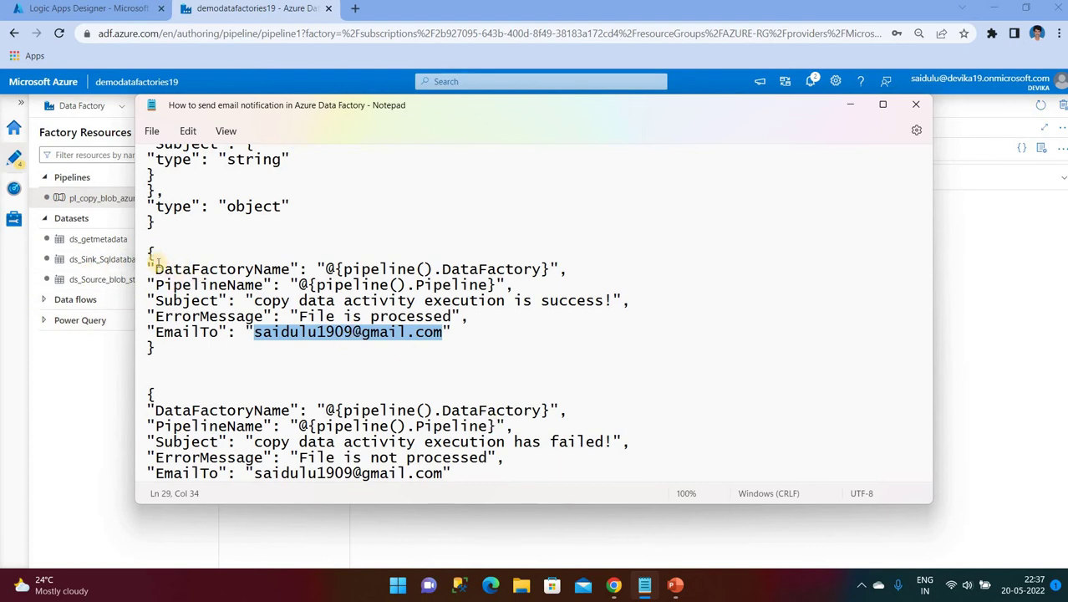
Step: Copy the whole success JSON payload from Notepad into the Body of the Web activity in the If Condition's True branch
{"action": "left_click_drag", "start_coordinate": [148, 249], "coordinate": [171, 350]}
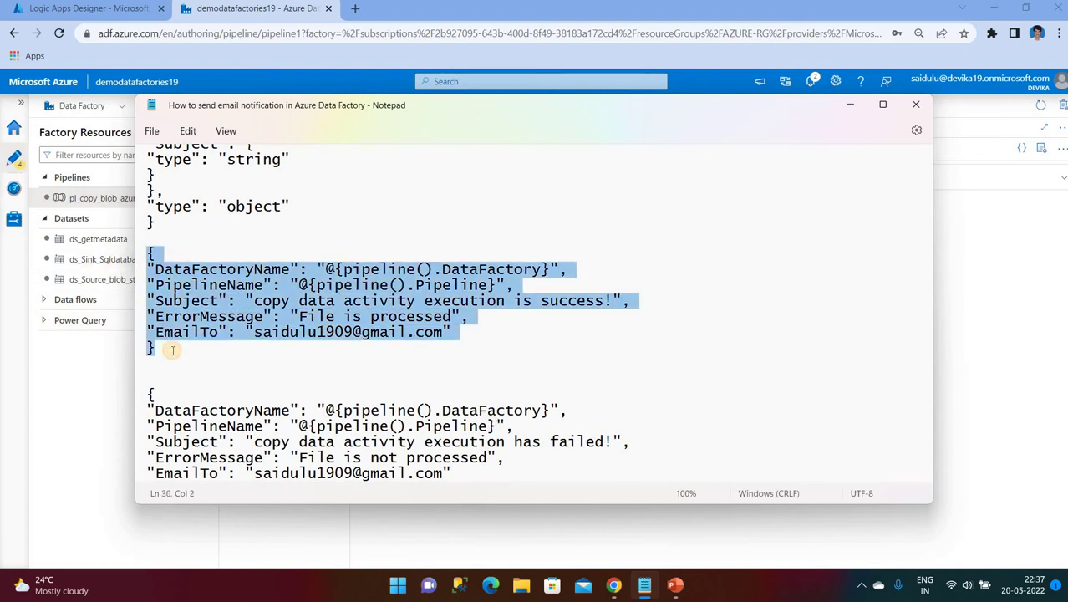
{"action": "left_click", "coordinate": [65, 8]}
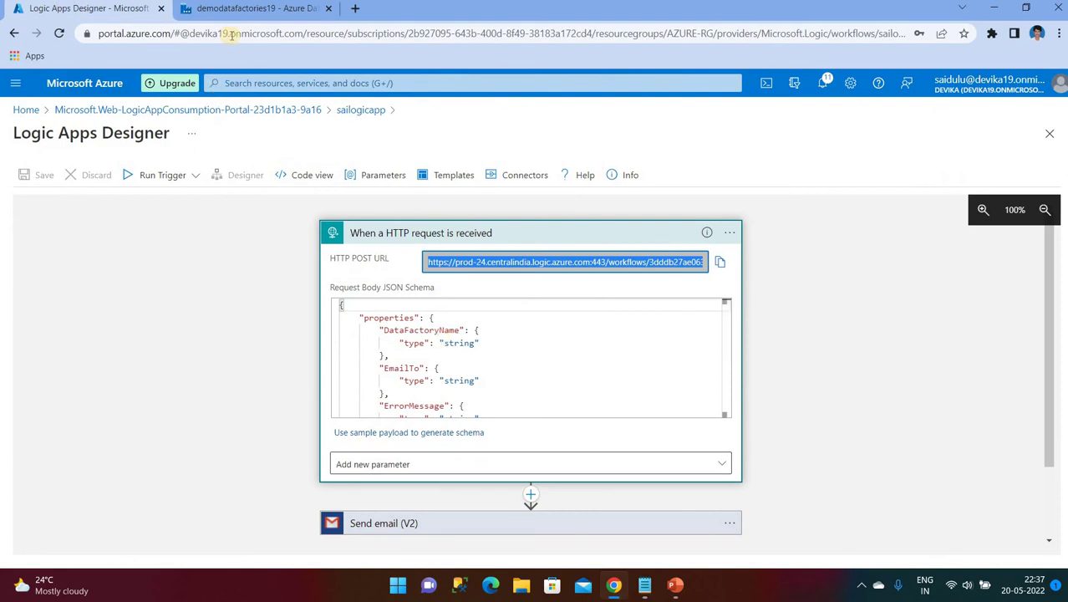
{"action": "left_click", "coordinate": [240, 10]}
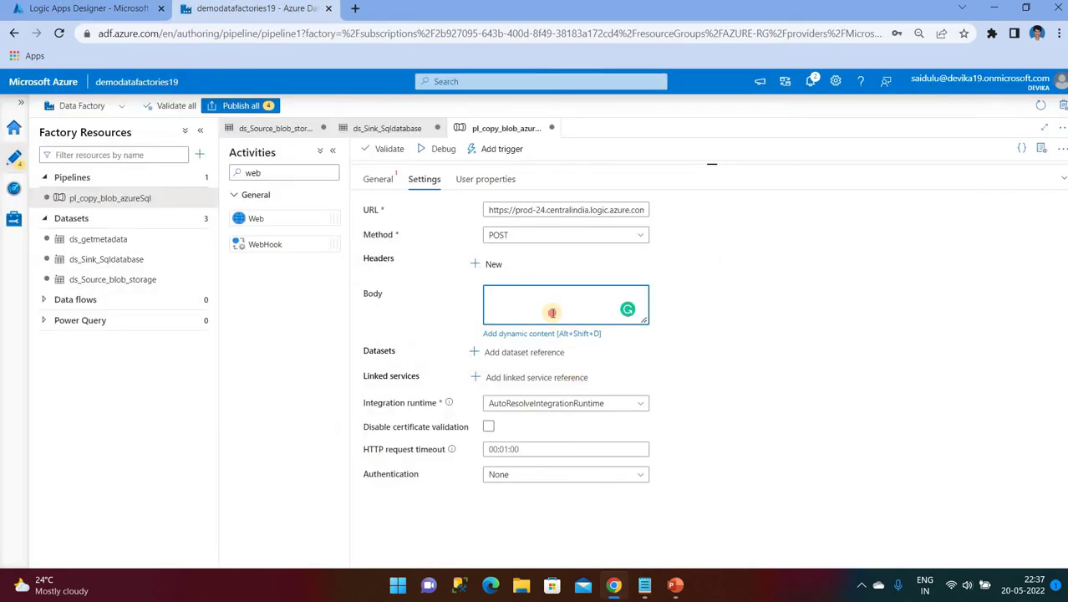
{"action": "key", "text": "ctrl+v"}
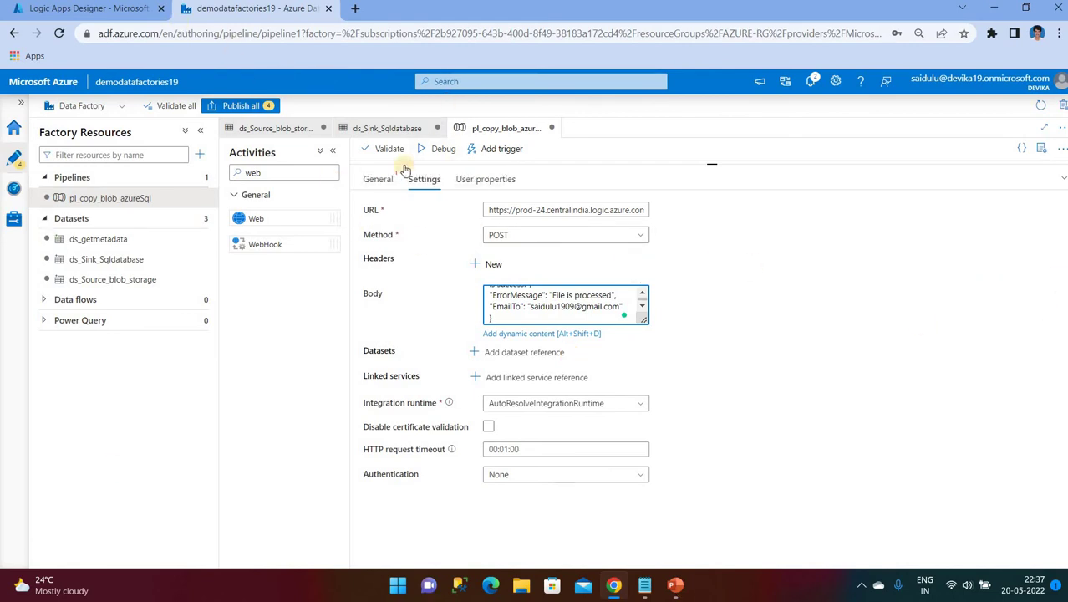
Step: Add a Web activity to the If Condition's False activities in pl_copy_blob_azureSql and name it Failure
{"action": "left_click", "coordinate": [1062, 177]}
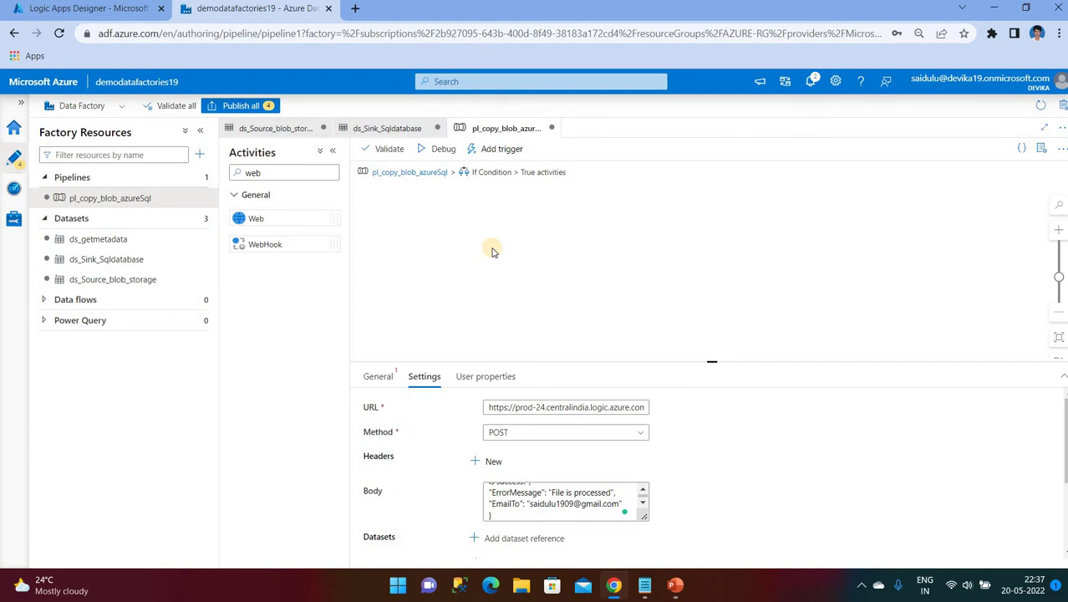
{"action": "left_click", "coordinate": [422, 172]}
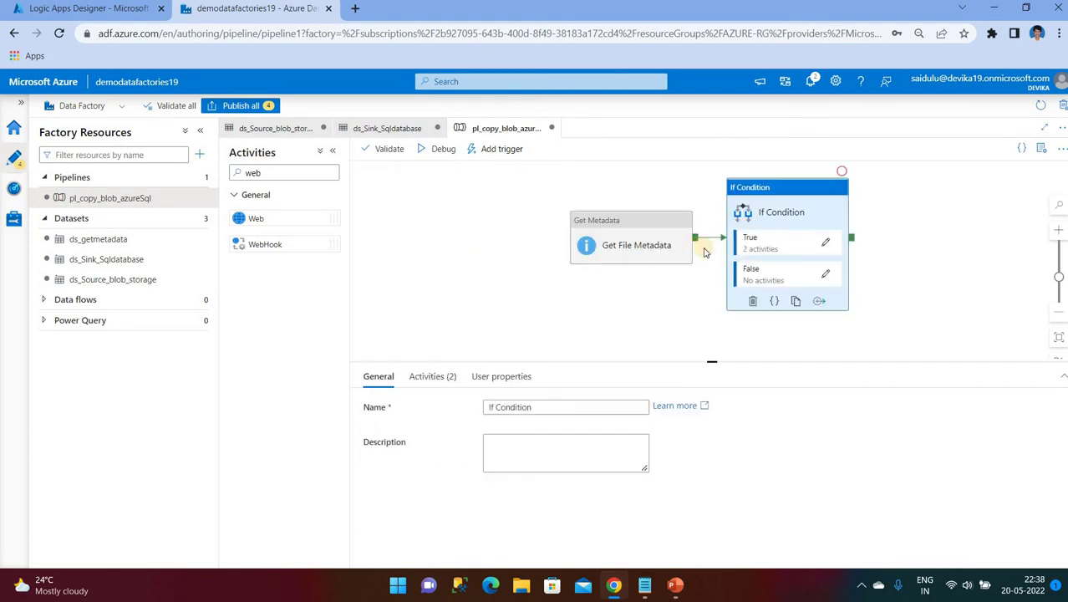
{"action": "left_click", "coordinate": [826, 276]}
{"action": "left_click", "coordinate": [294, 173]}
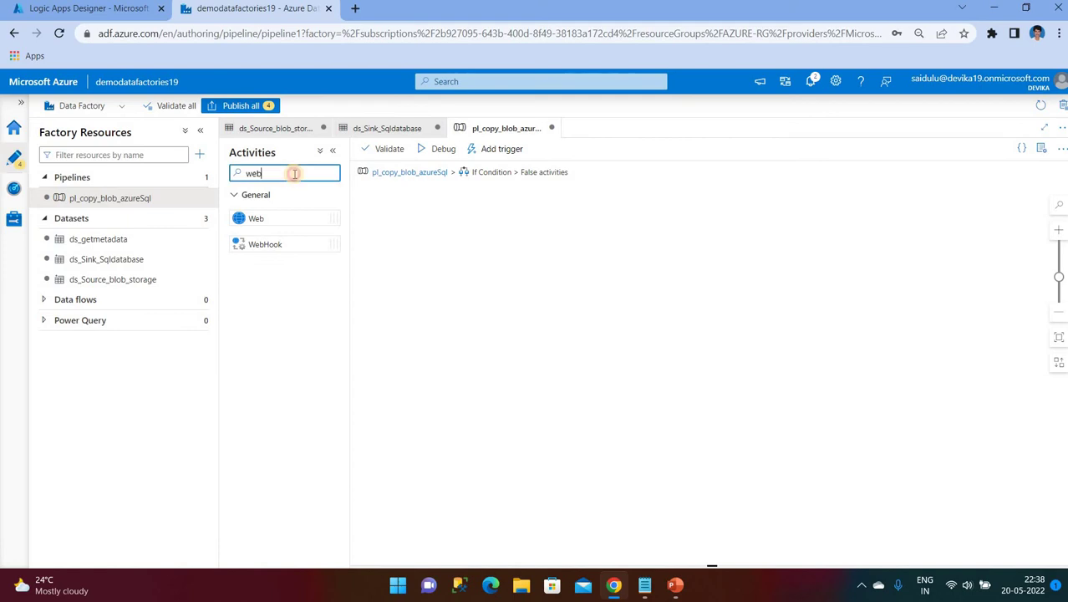
{"action": "left_click_drag", "start_coordinate": [270, 219], "coordinate": [576, 294]}
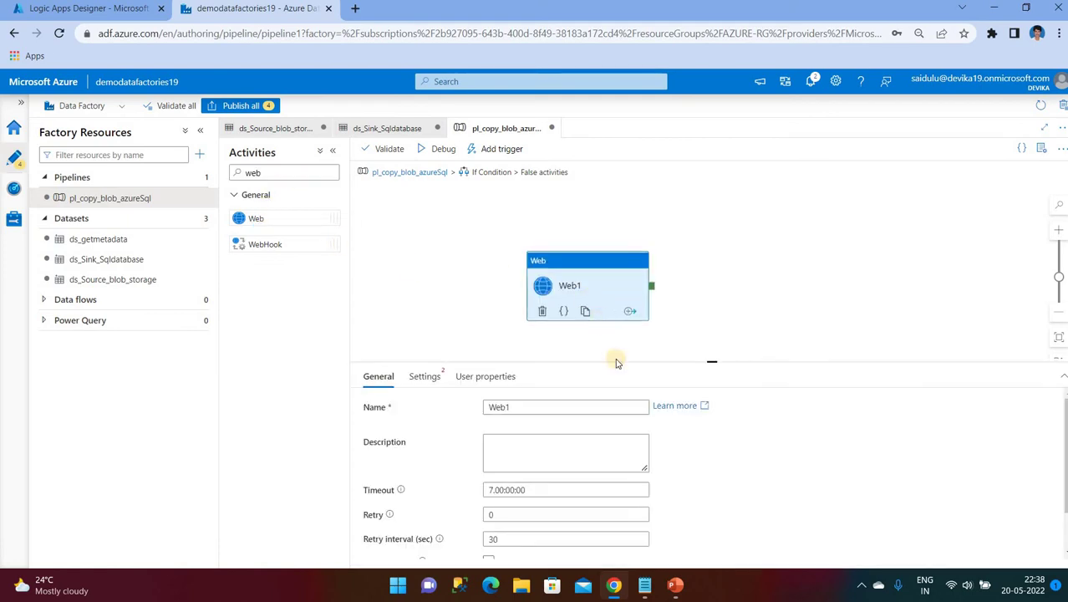
{"action": "left_click", "coordinate": [555, 404]}
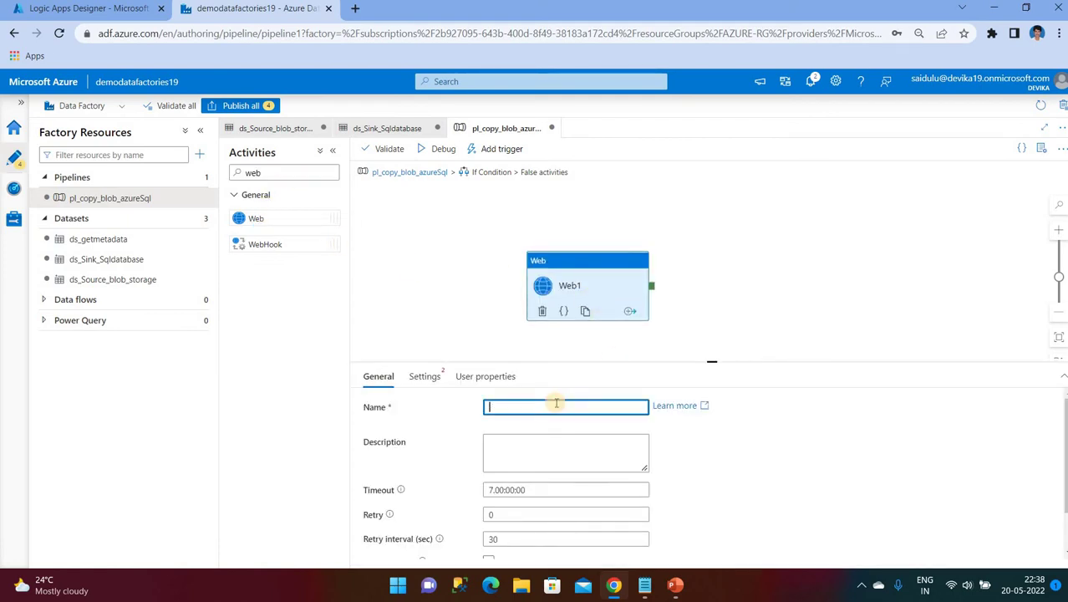
{"action": "type", "text": "Failure"}
Step: Copy the logic app's HTTP POST URL into the Failure activity's URL setting and set its method to POST
{"action": "left_click", "coordinate": [117, 10]}
{"action": "left_click", "coordinate": [719, 261]}
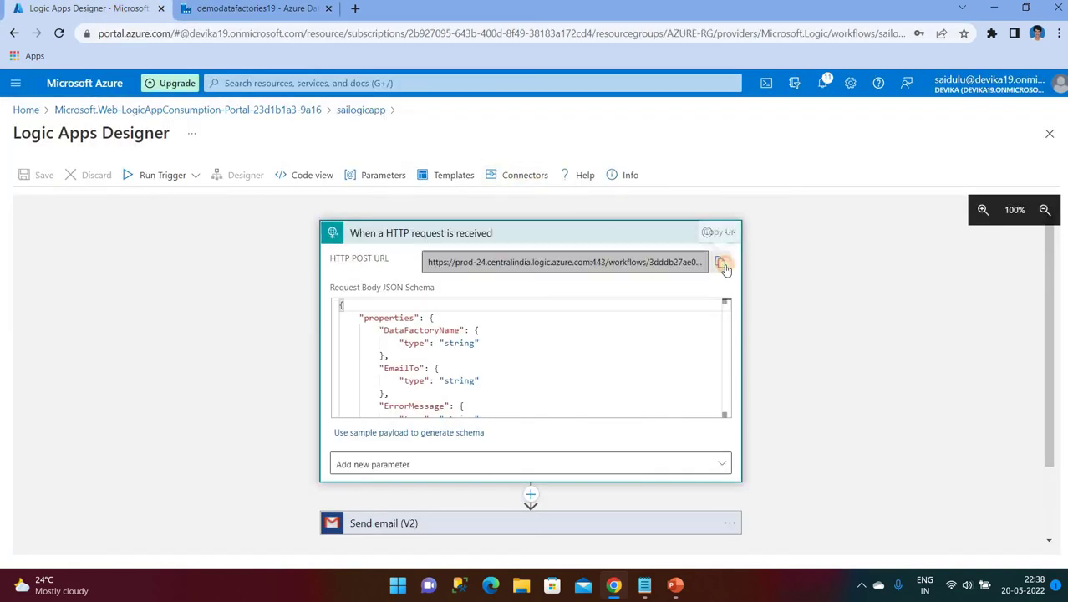
{"action": "left_click", "coordinate": [208, 10]}
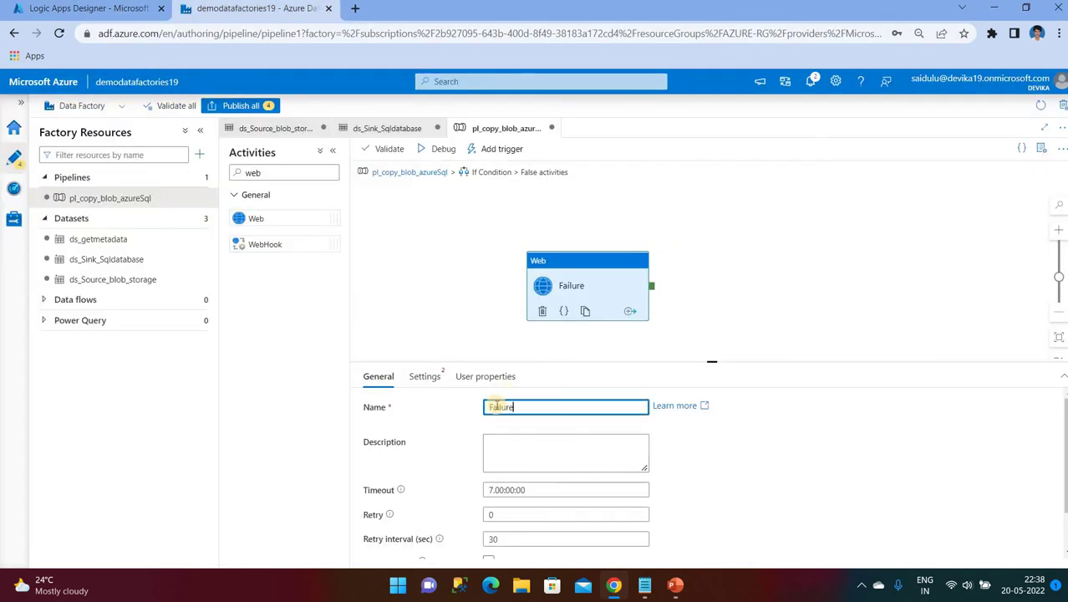
{"action": "left_click", "coordinate": [426, 376]}
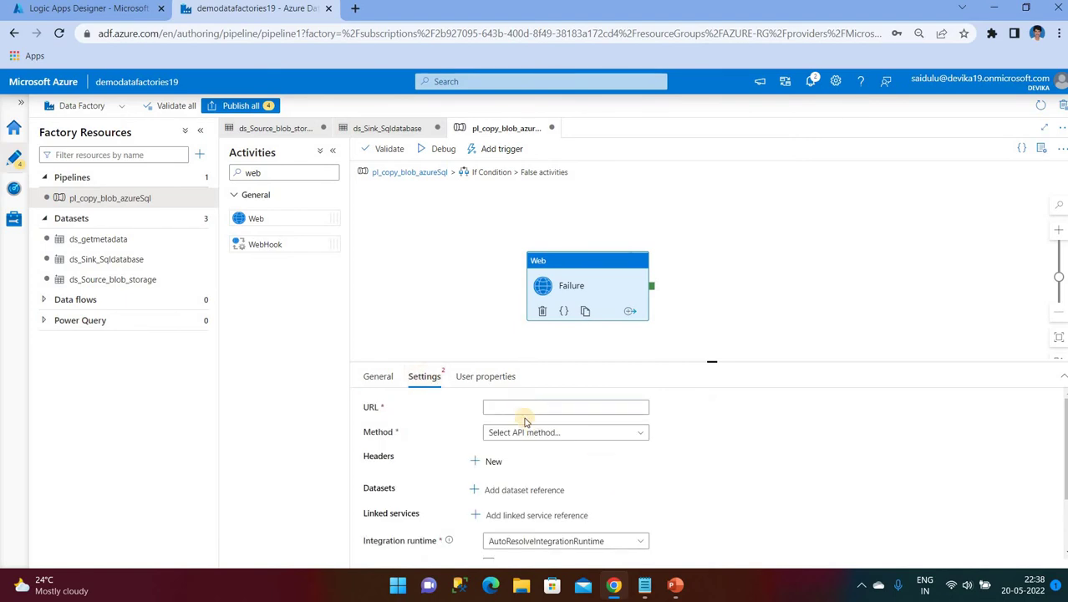
{"action": "left_click", "coordinate": [519, 407]}
{"action": "key", "text": "ctrl+v"}
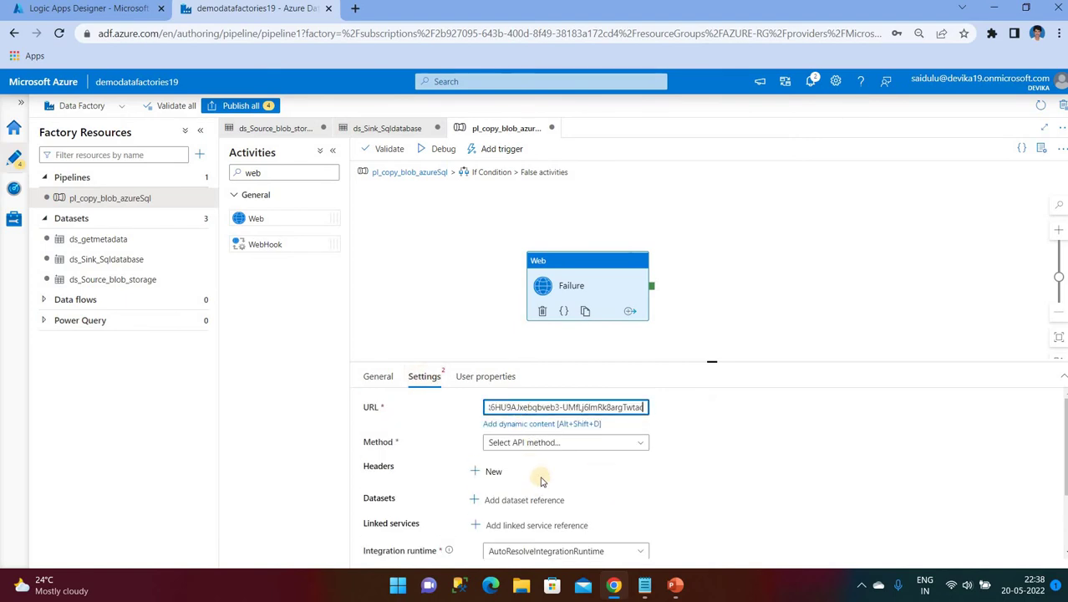
{"action": "left_click", "coordinate": [545, 442]}
{"action": "left_click", "coordinate": [517, 517]}
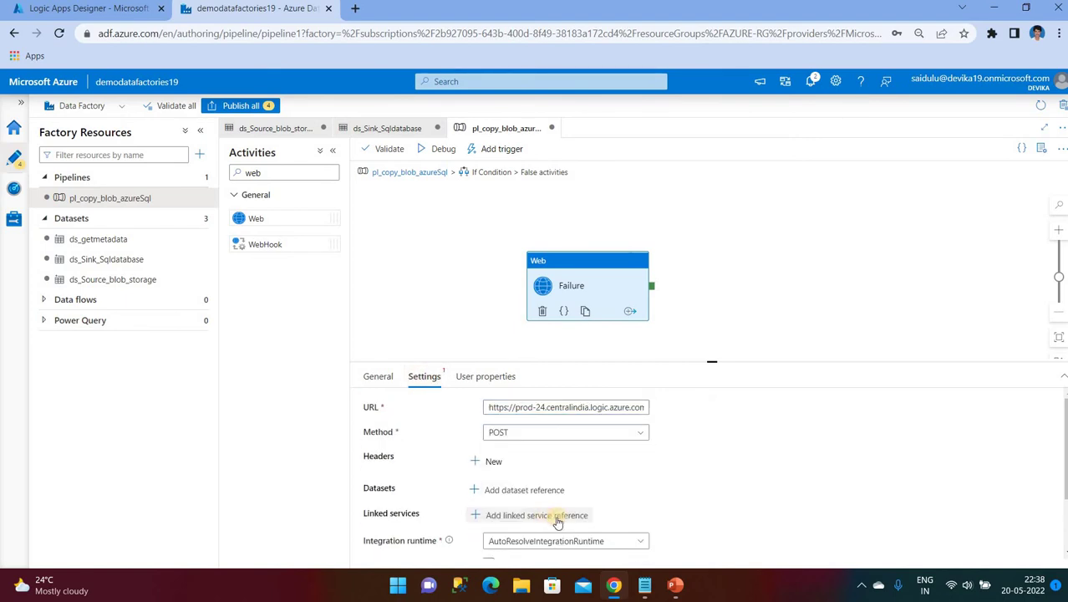
Step: Copy the JSON payload with the subject "copy data activity execution has failed!" from Notepad into the Failure activity's Body
{"action": "left_click", "coordinate": [539, 507]}
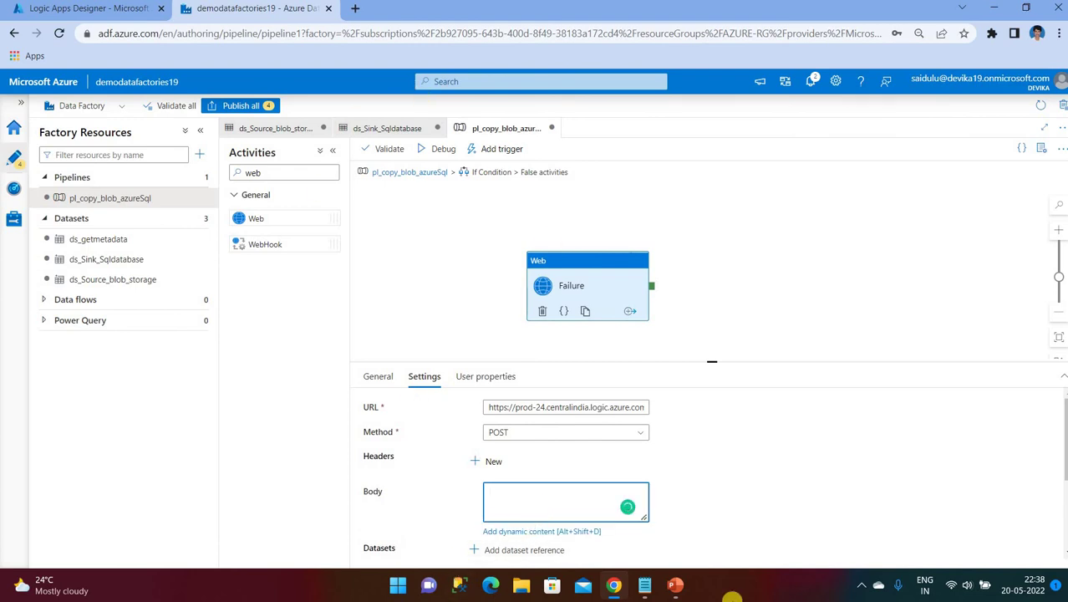
{"action": "left_click", "coordinate": [644, 585]}
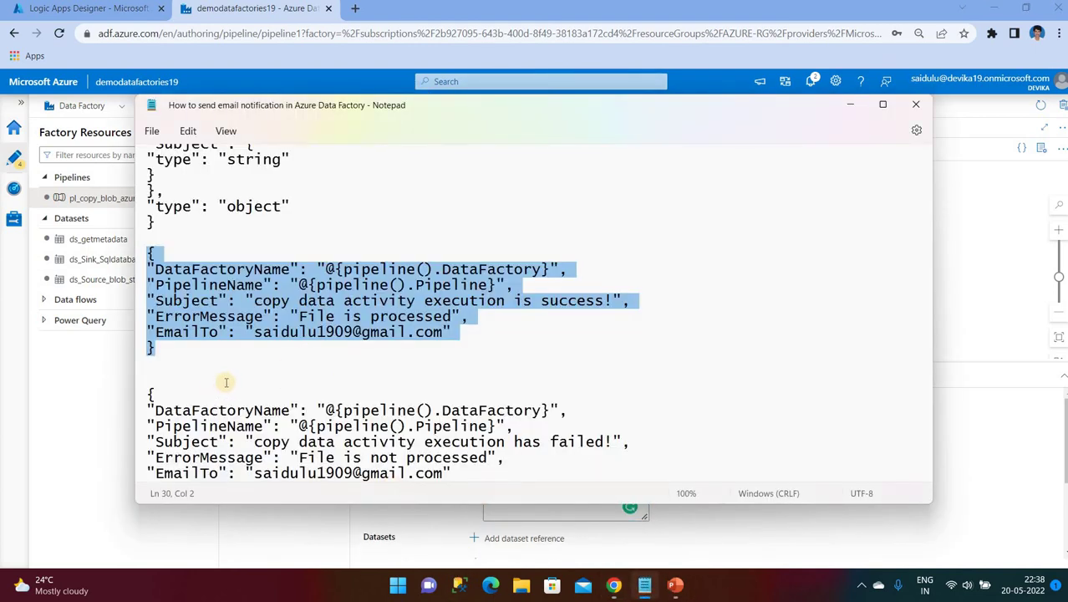
{"action": "scroll", "coordinate": [225, 382], "scroll_direction": "down", "scroll_amount": 1}
{"action": "left_click", "coordinate": [512, 341]}
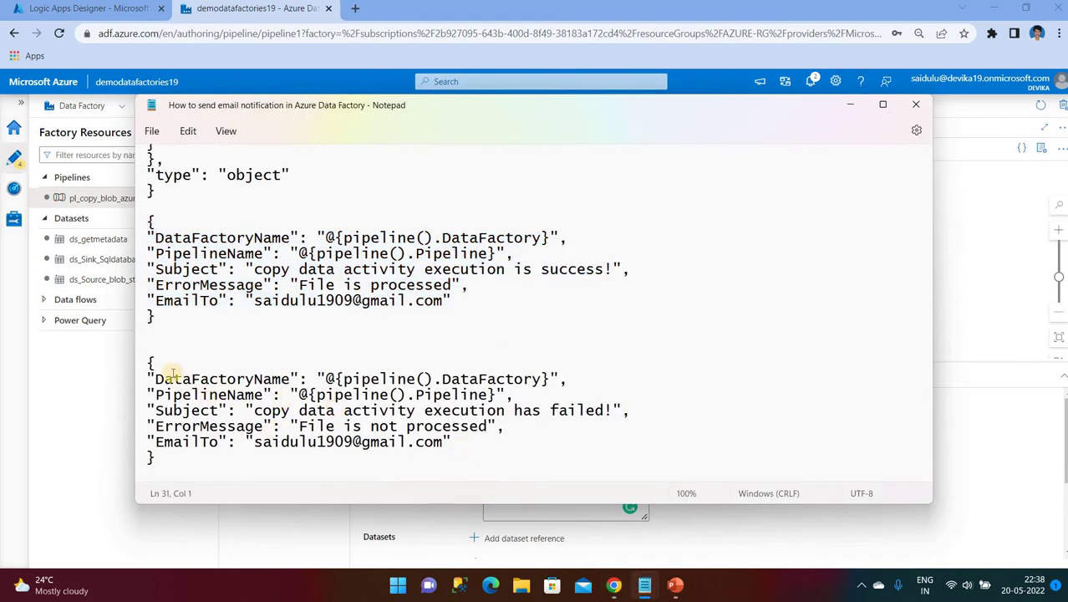
{"action": "left_click_drag", "start_coordinate": [164, 378], "coordinate": [262, 378]}
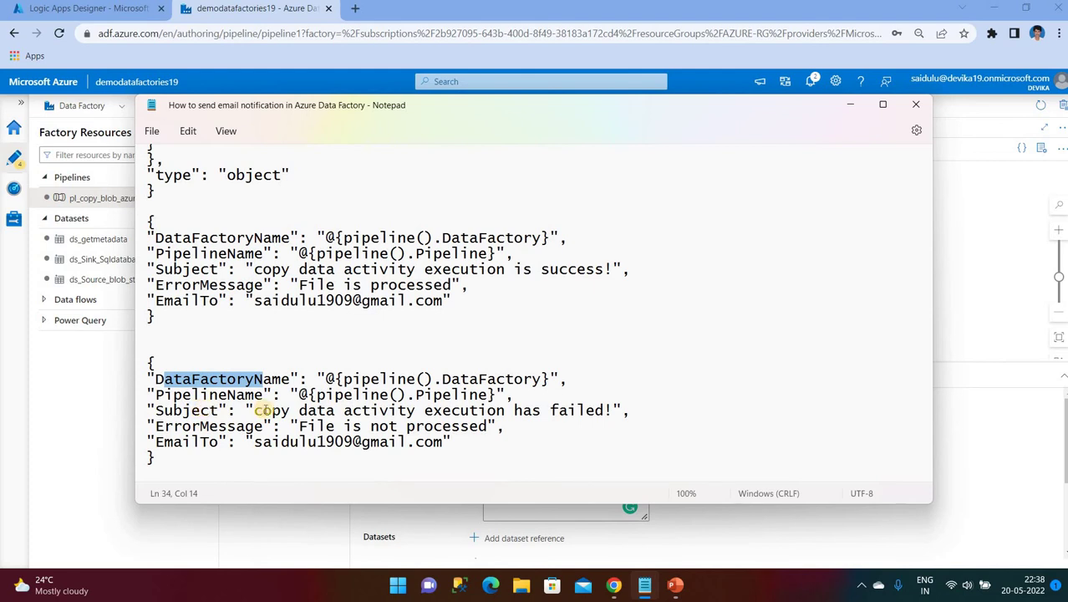
{"action": "left_click_drag", "start_coordinate": [280, 409], "coordinate": [422, 409]}
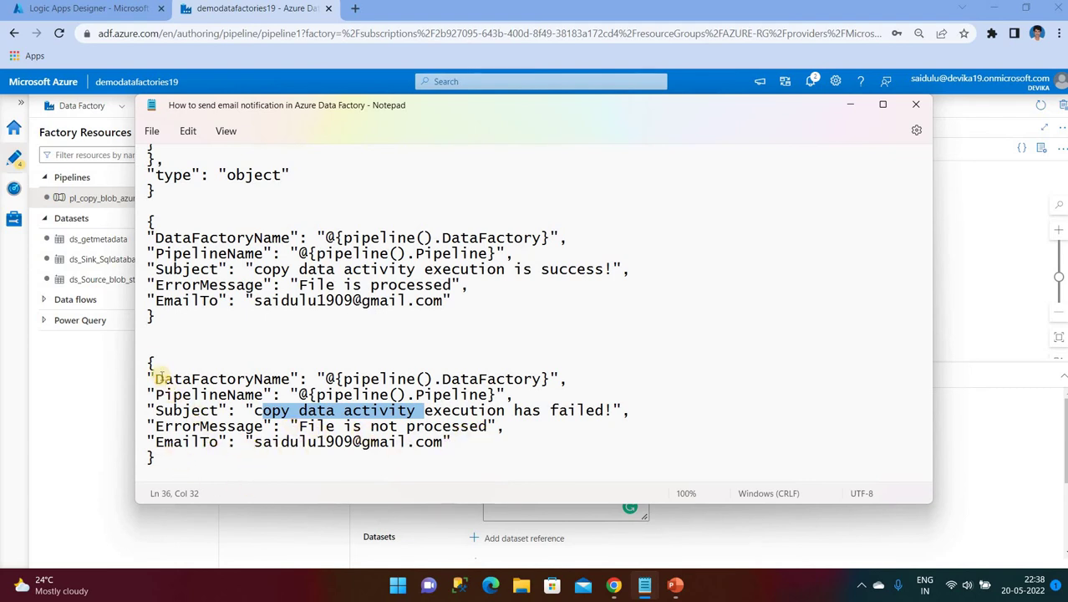
{"action": "left_click_drag", "start_coordinate": [148, 362], "coordinate": [167, 467]}
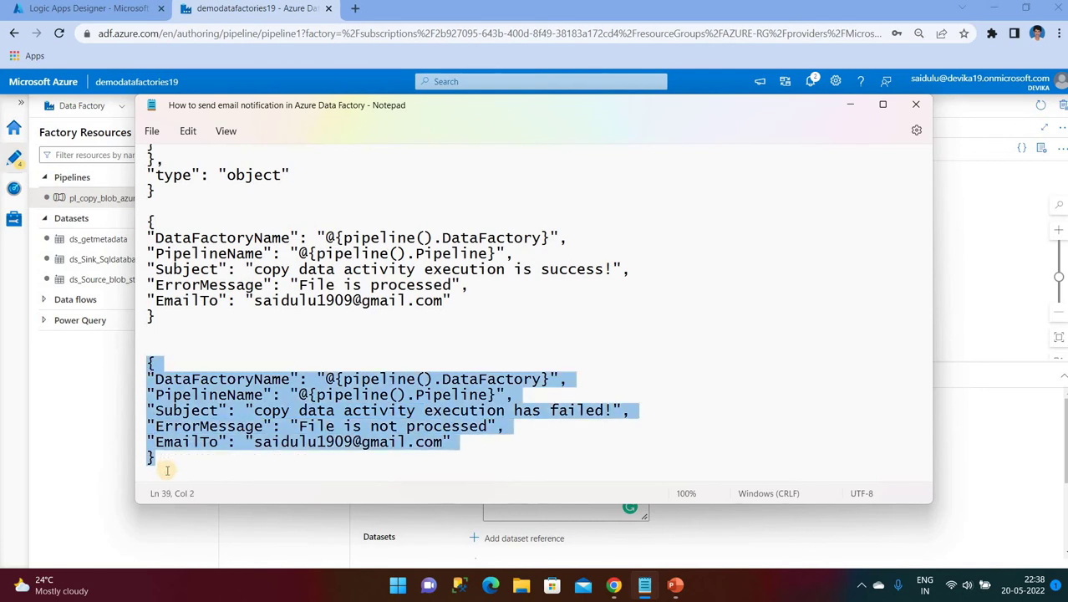
{"action": "left_click", "coordinate": [613, 585]}
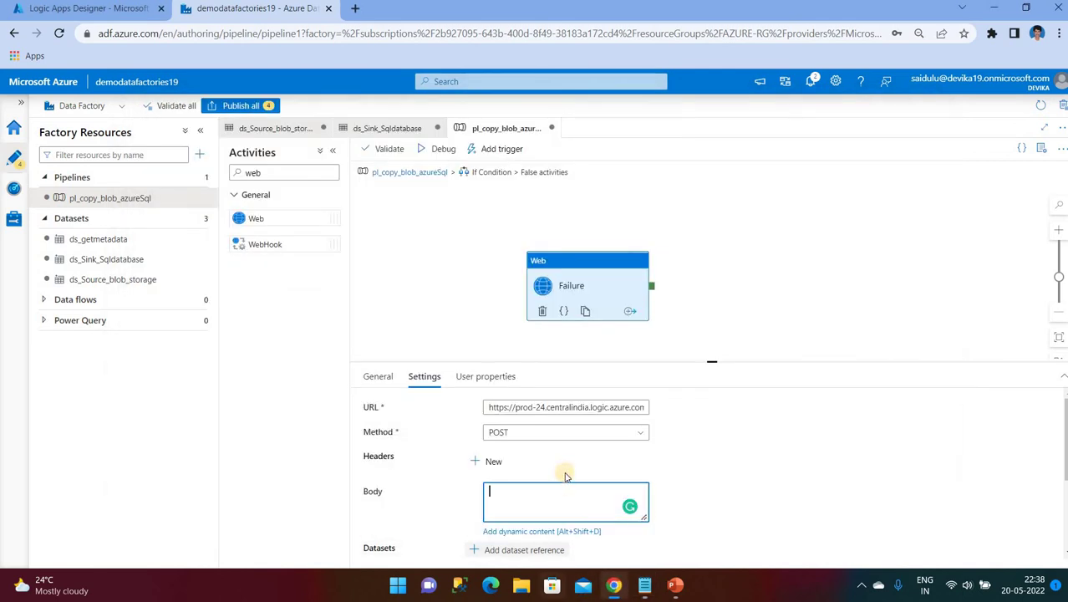
{"action": "key", "text": "ctrl+v"}
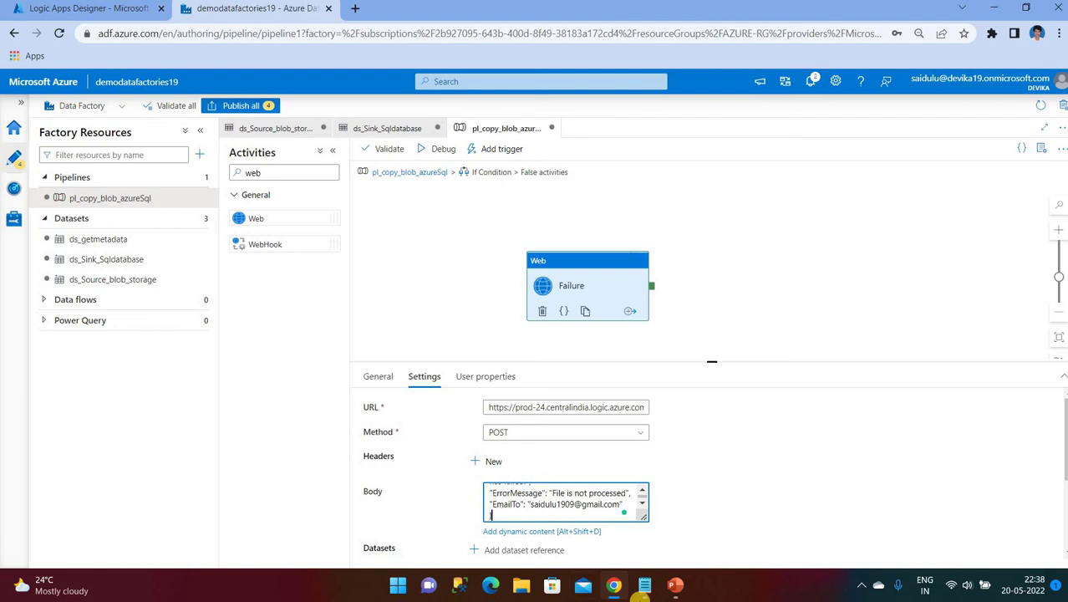
Step: Minimize Notepad, validate the pipeline, and return to the pl_copy_blob_azureSql canvas with the validation output closed
{"action": "left_click", "coordinate": [647, 587]}
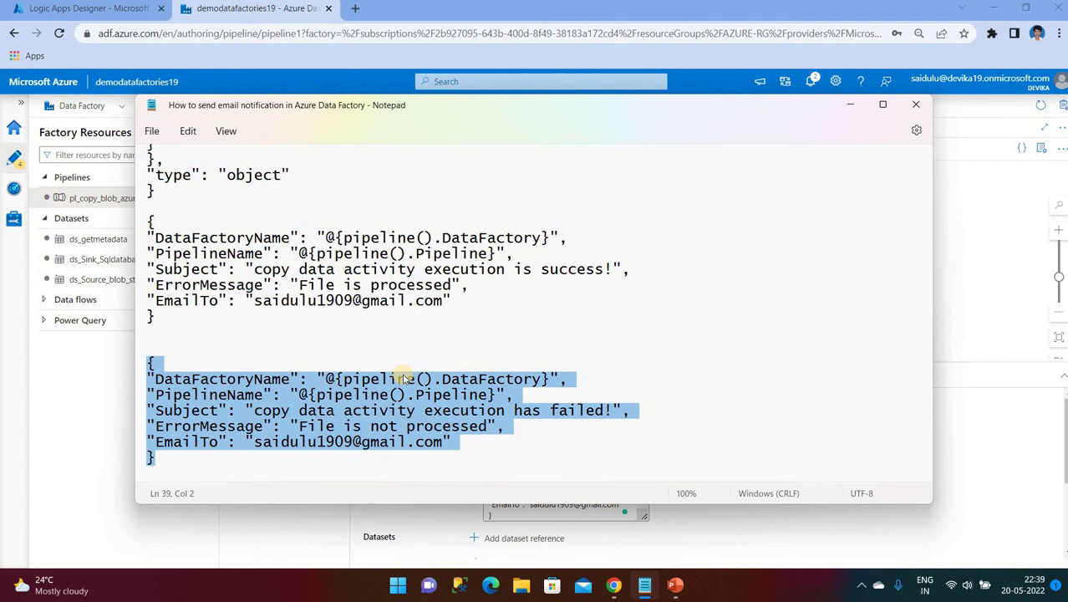
{"action": "left_click", "coordinate": [849, 105]}
{"action": "left_click", "coordinate": [383, 148]}
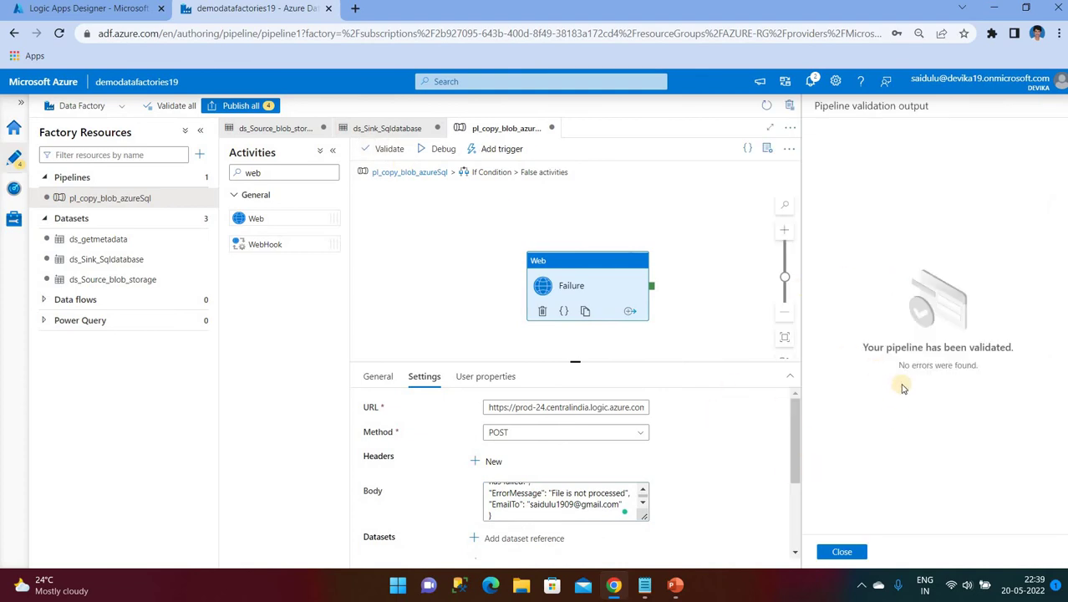
{"action": "left_click", "coordinate": [382, 172]}
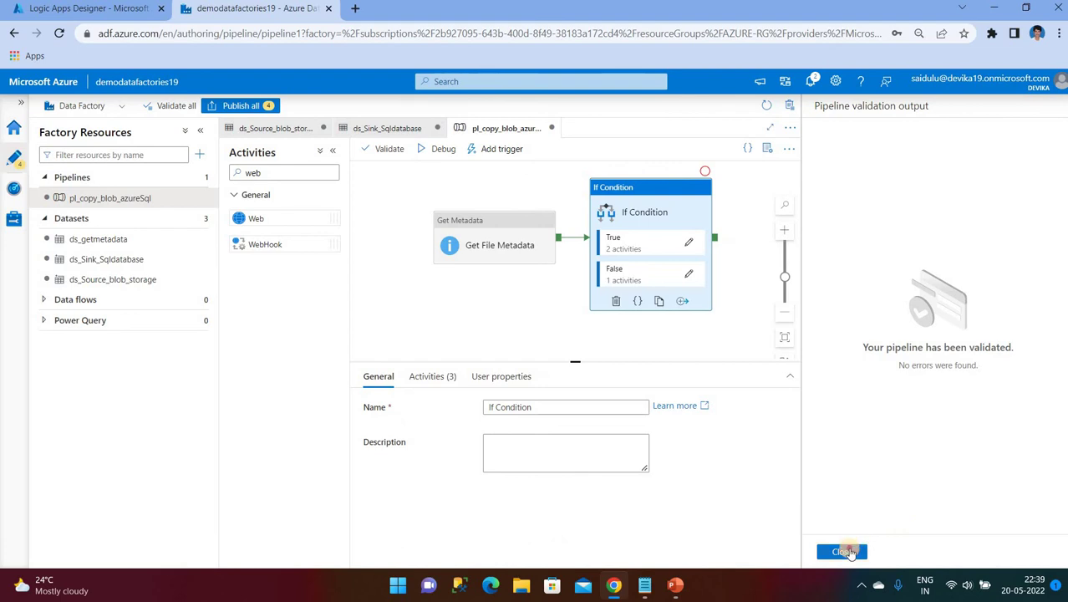
{"action": "left_click", "coordinate": [844, 550]}
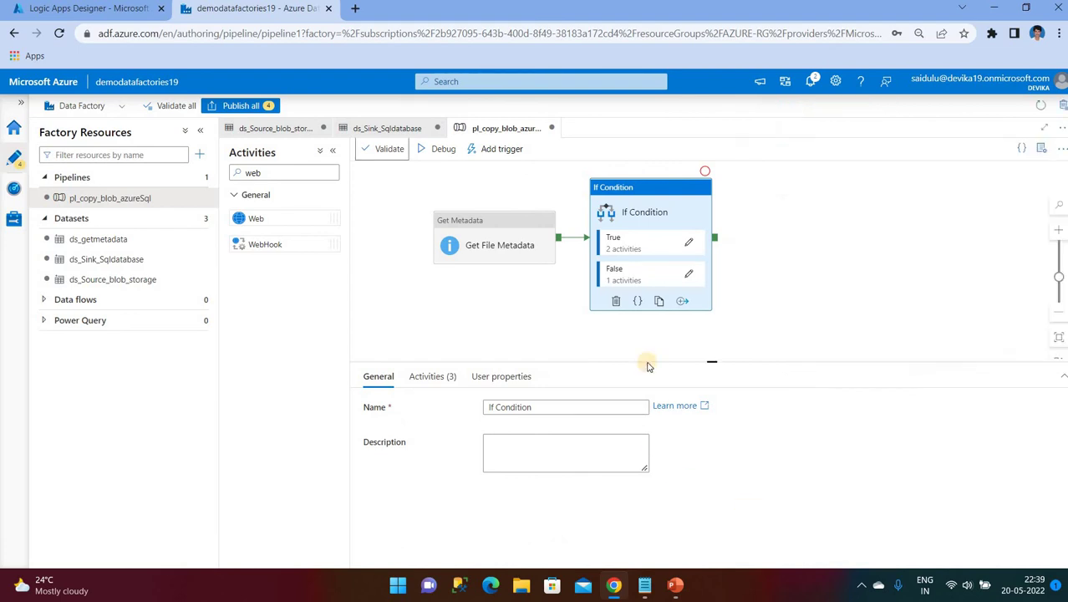
Step: Run the pipeline in debug mode and check the Get File Metadata activity's output in the refreshed run list
{"action": "left_click", "coordinate": [442, 155]}
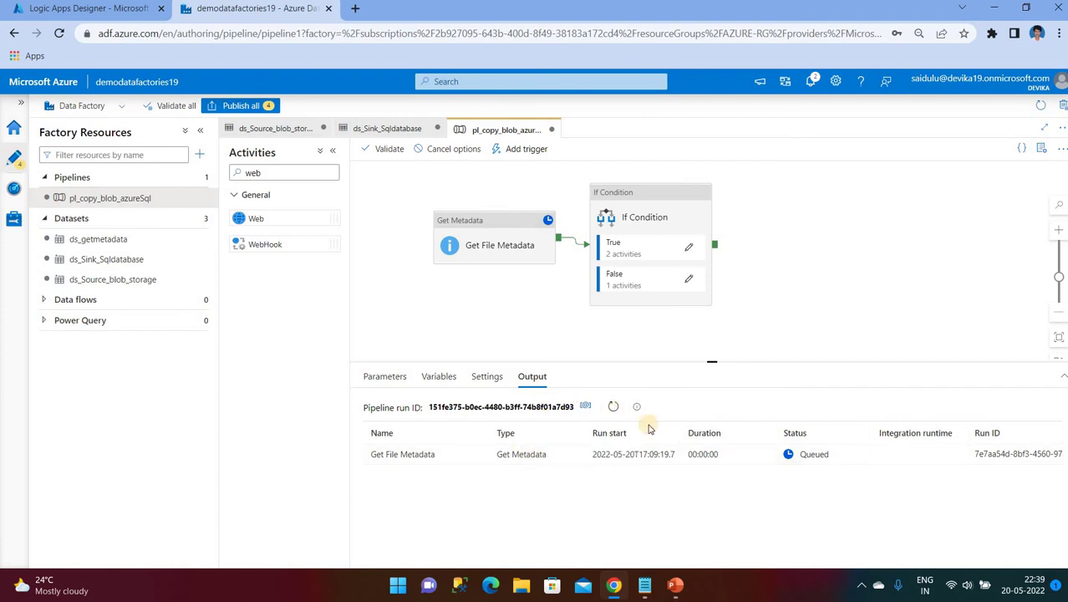
{"action": "left_click", "coordinate": [614, 409]}
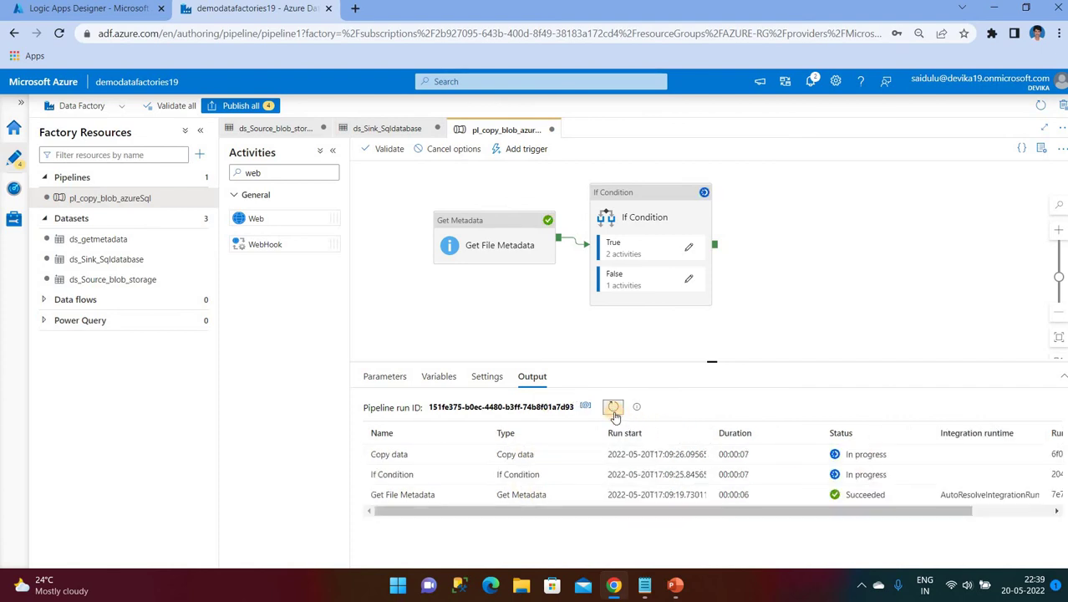
{"action": "mouse_move", "coordinate": [444, 500]}
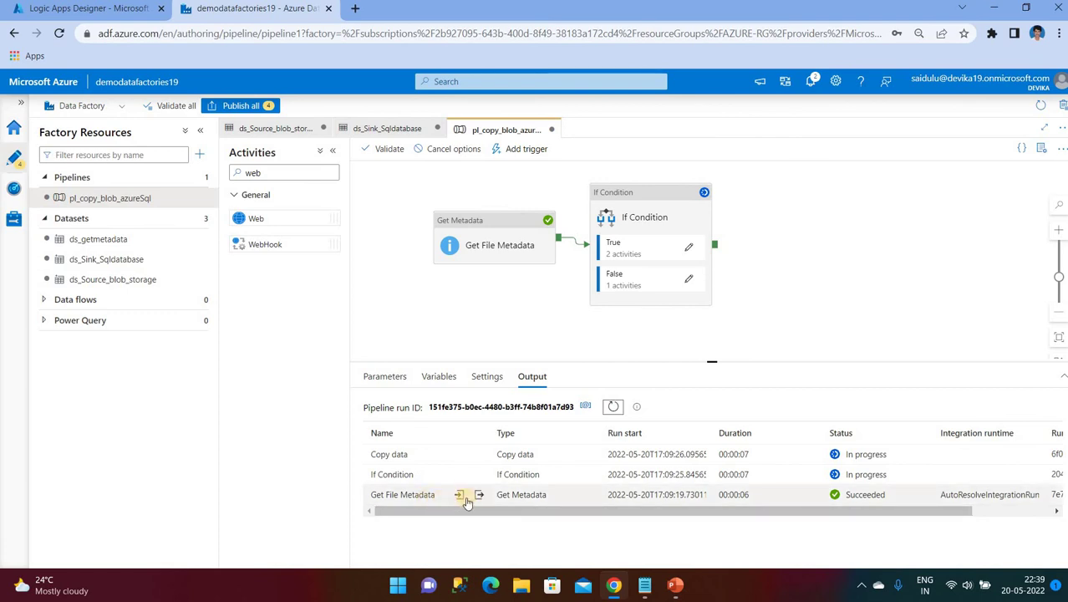
{"action": "left_click", "coordinate": [478, 494]}
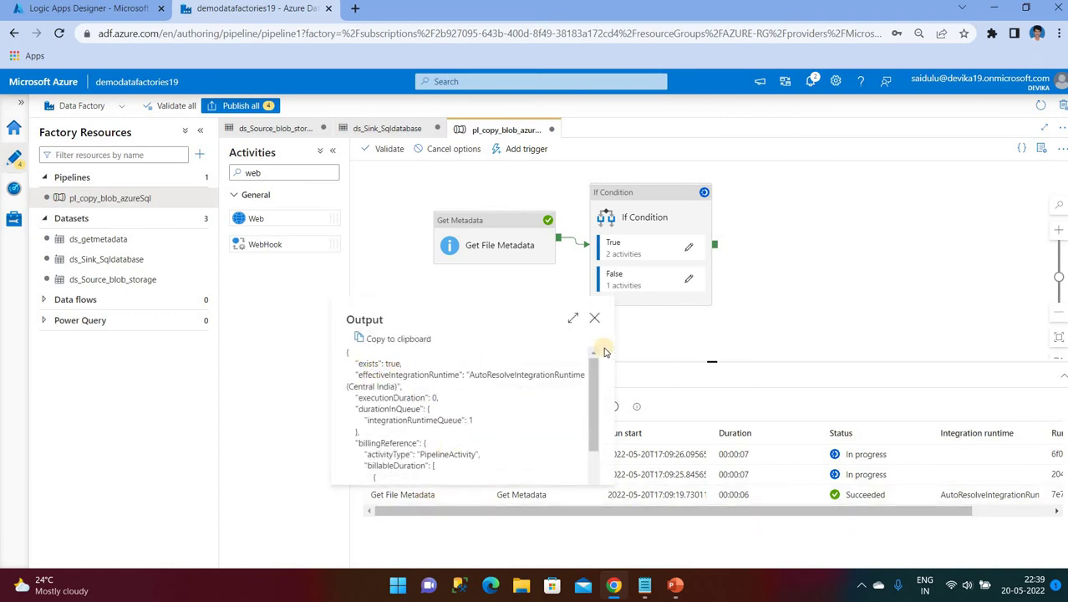
{"action": "left_click", "coordinate": [596, 321]}
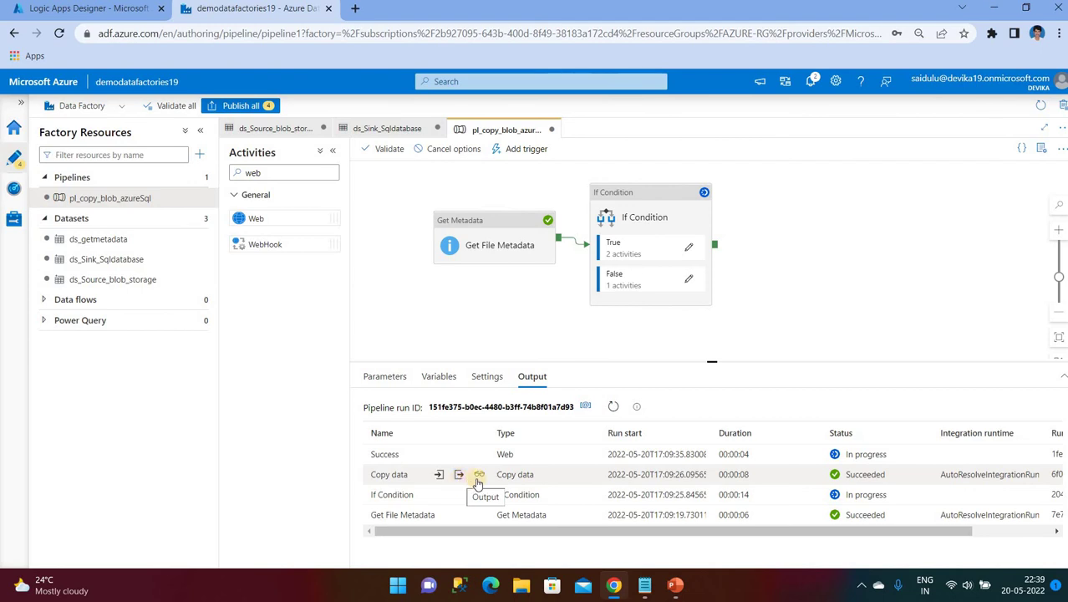
Step: Open the Copy data run details and review the source, the sink, the files read and the rows written
{"action": "left_click", "coordinate": [479, 476]}
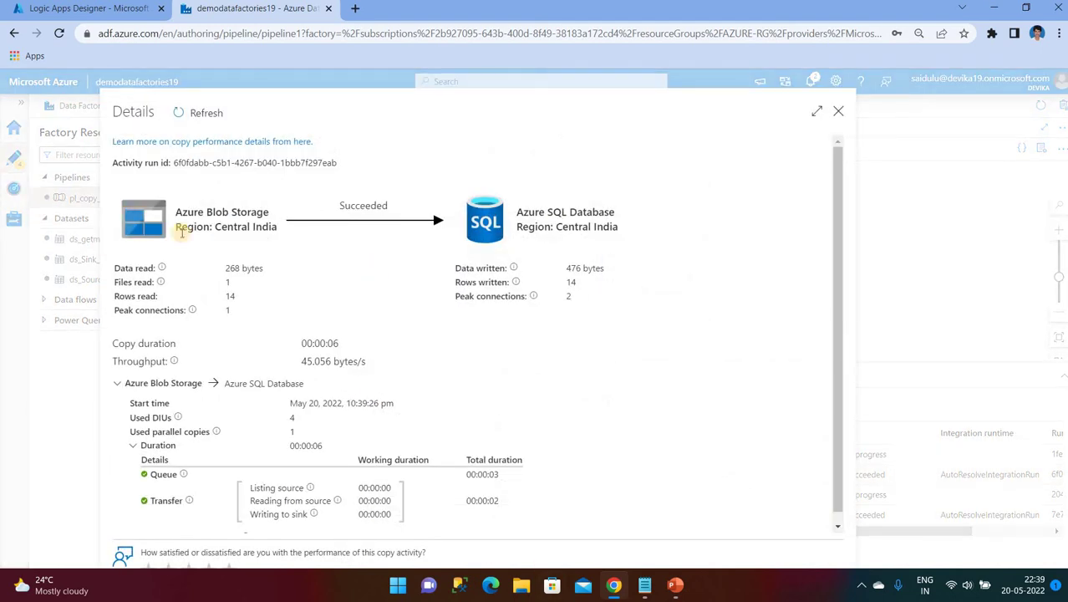
{"action": "left_click_drag", "start_coordinate": [181, 215], "coordinate": [251, 223]}
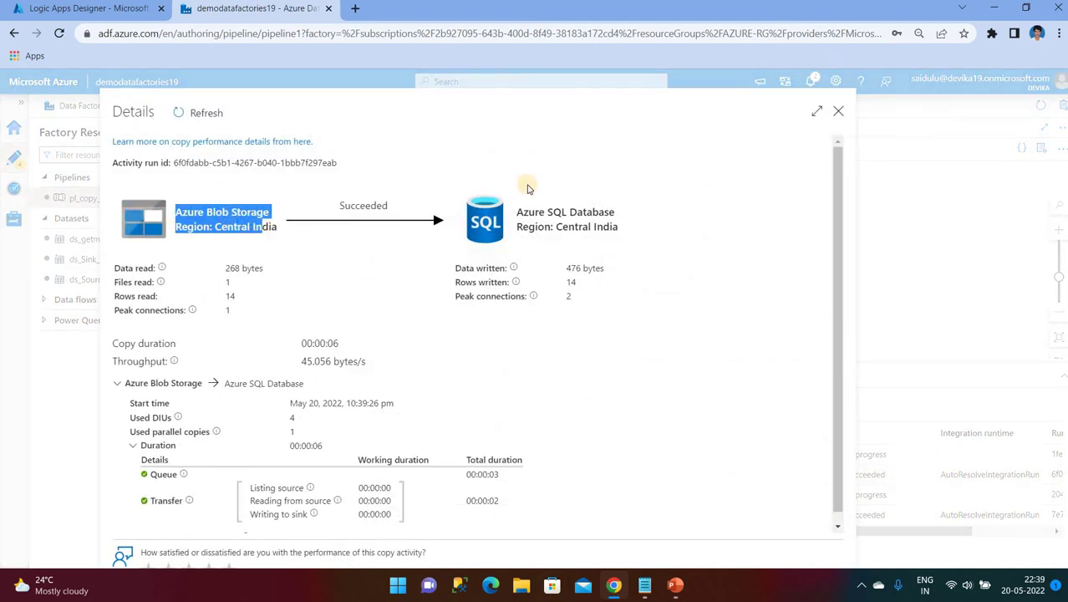
{"action": "left_click_drag", "start_coordinate": [545, 213], "coordinate": [625, 234]}
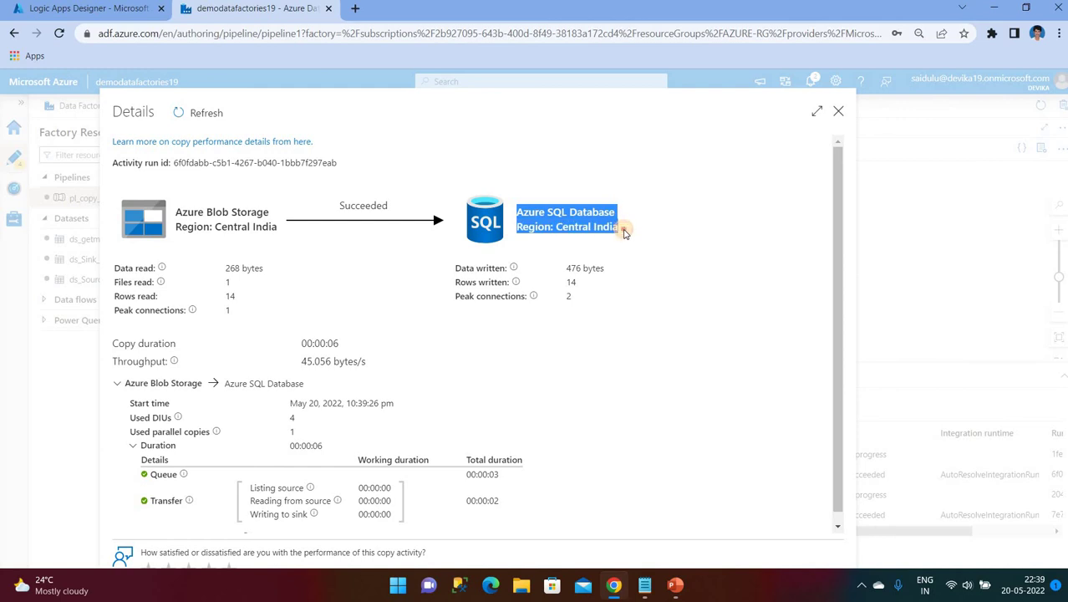
{"action": "left_click", "coordinate": [238, 287]}
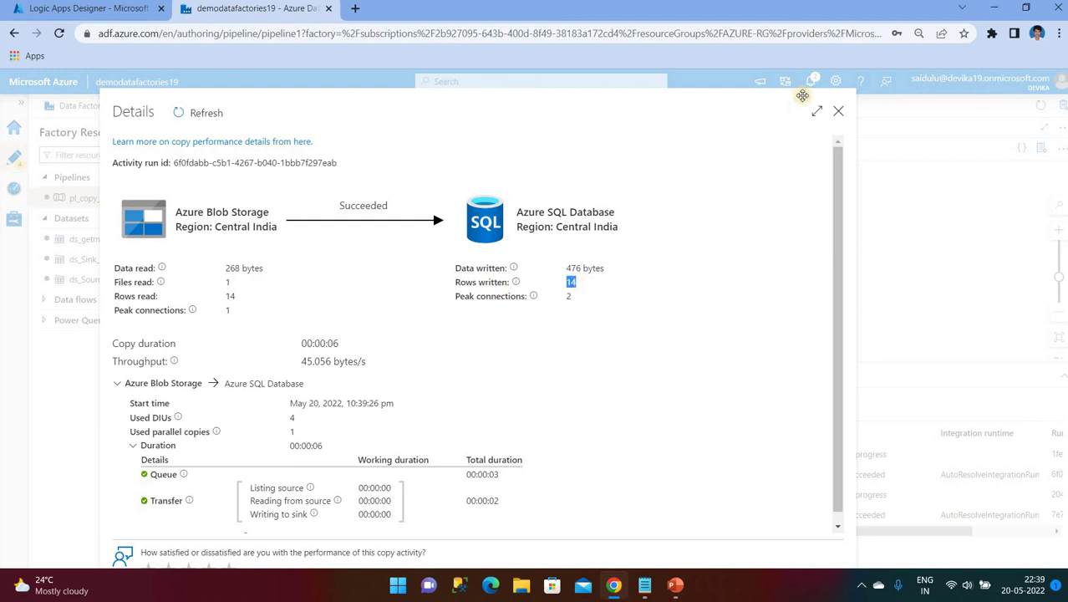
Step: Close the copy run details and review the input payload of the Success web activity's run
{"action": "left_click", "coordinate": [838, 112]}
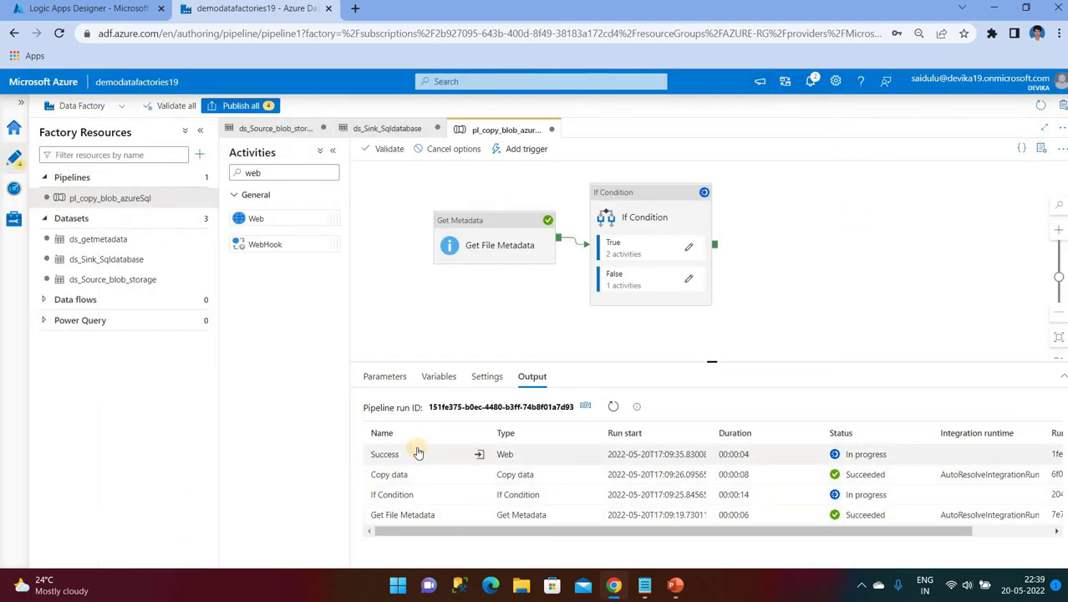
{"action": "left_click", "coordinate": [476, 454]}
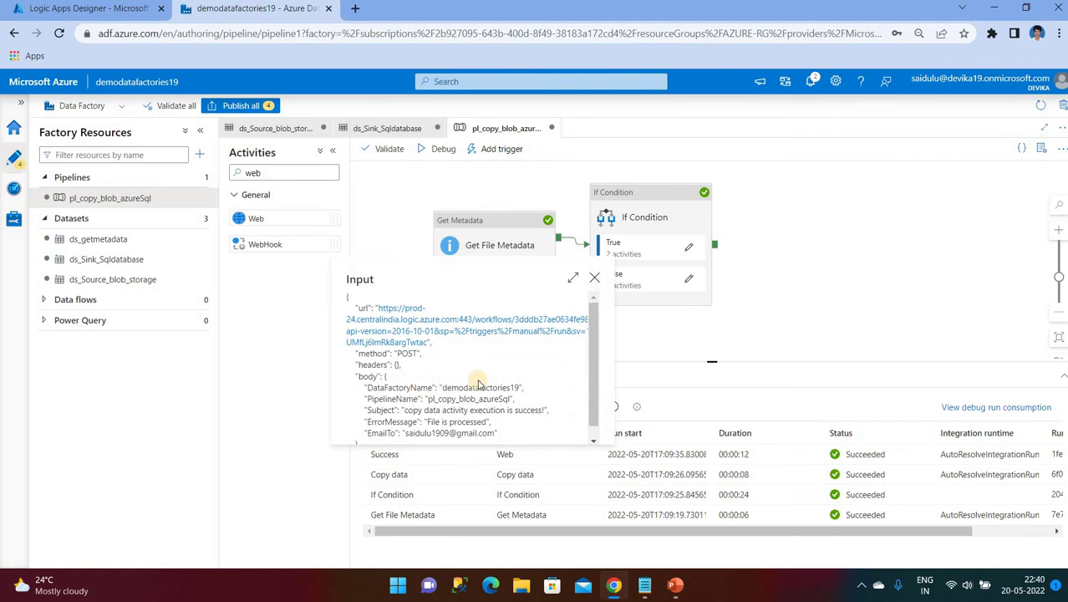
{"action": "scroll", "coordinate": [478, 383], "scroll_direction": "down", "scroll_amount": 2}
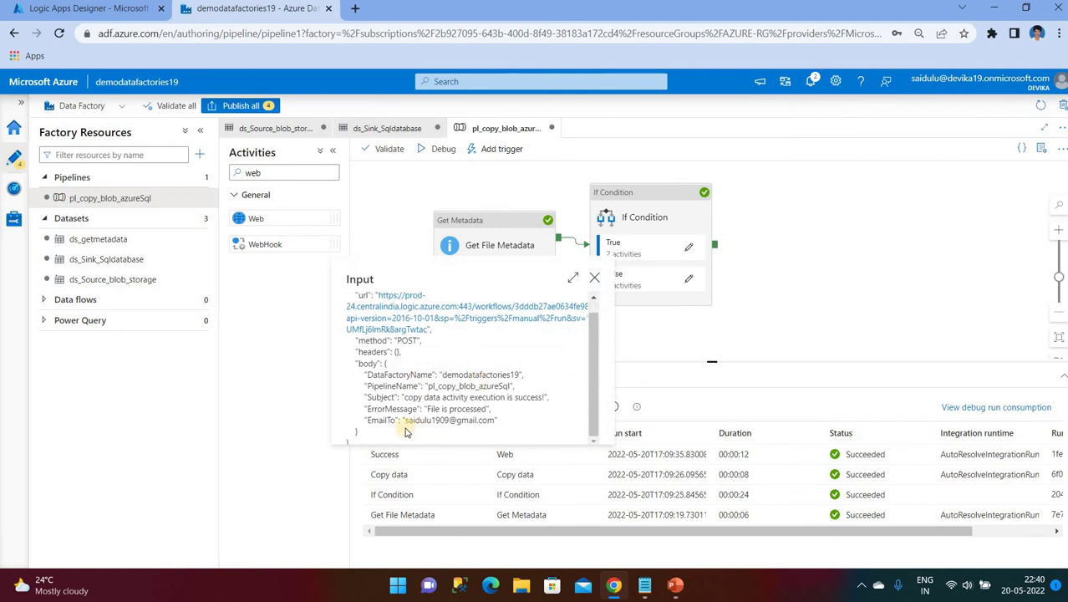
{"action": "left_click", "coordinate": [593, 277]}
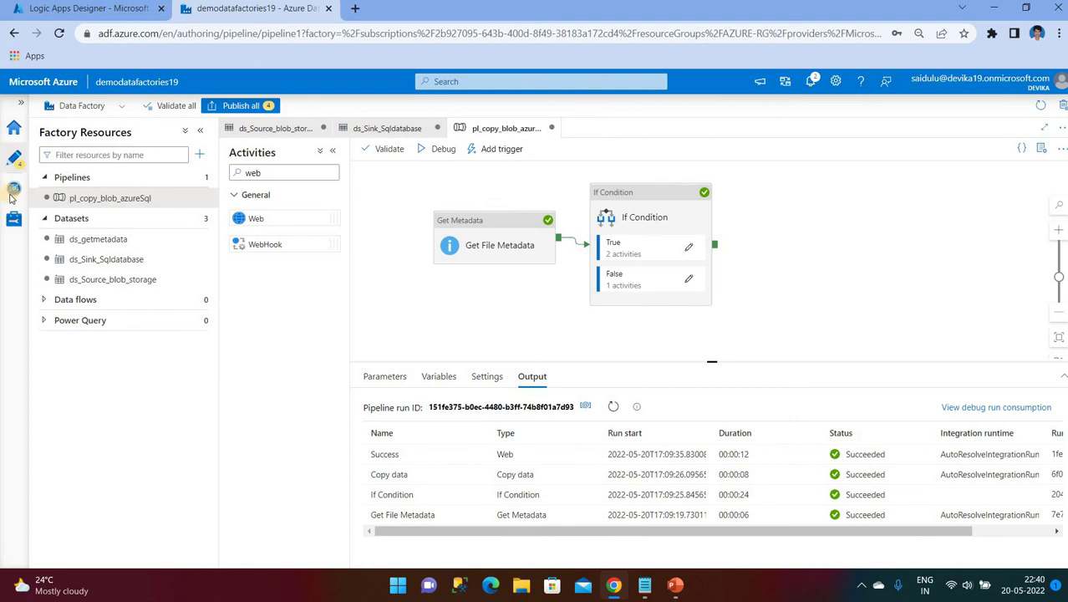
Step: In the Azure portal, open demodatabase's query editor and sign in with the SQL server login and password
{"action": "left_click", "coordinate": [92, 10]}
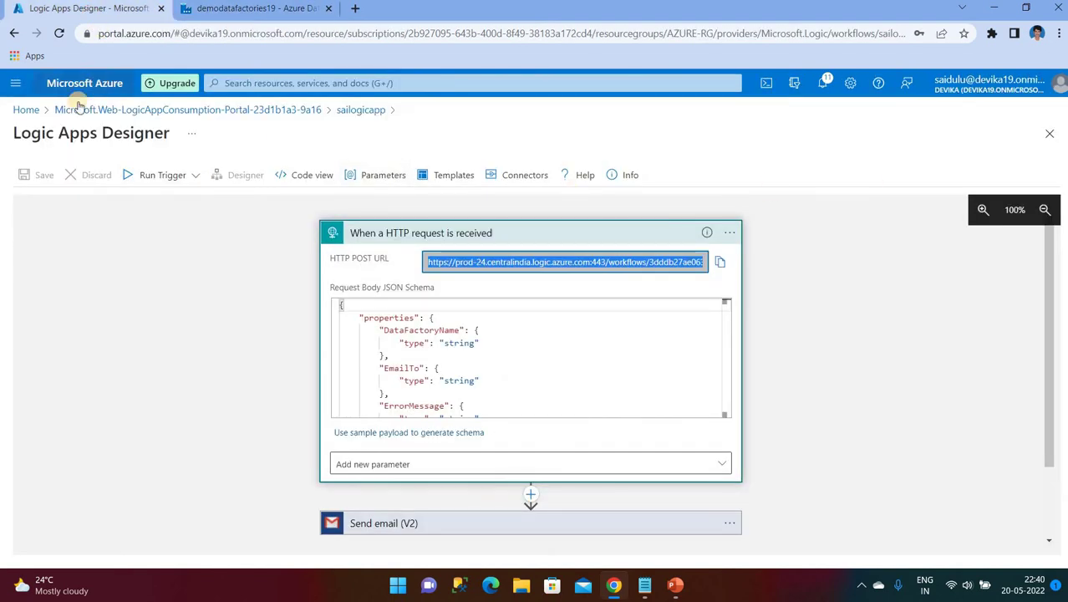
{"action": "left_click", "coordinate": [26, 110]}
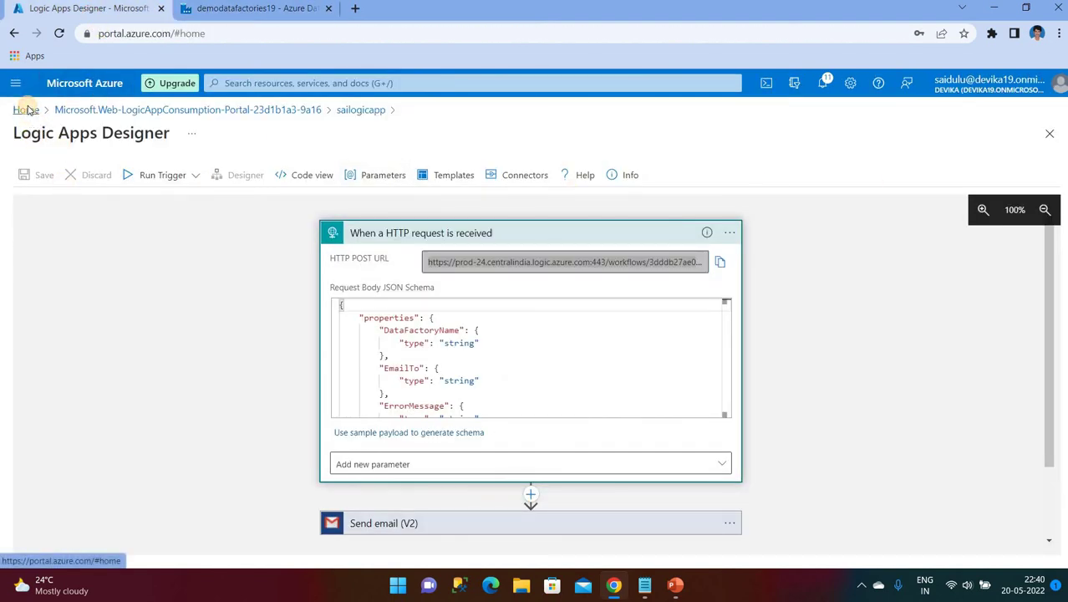
{"action": "left_click", "coordinate": [409, 449]}
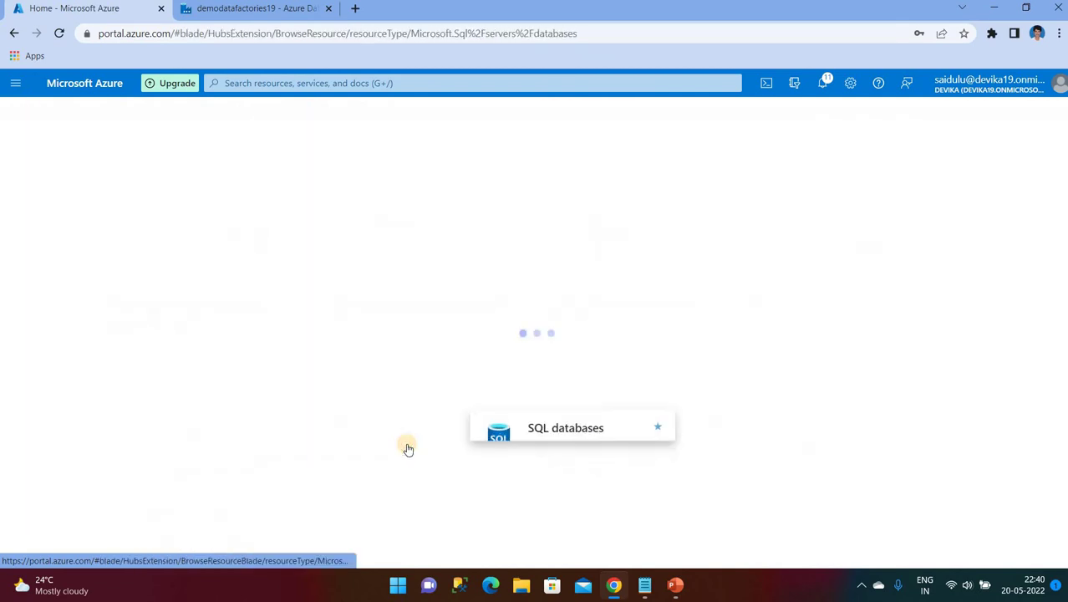
{"action": "left_click", "coordinate": [81, 287]}
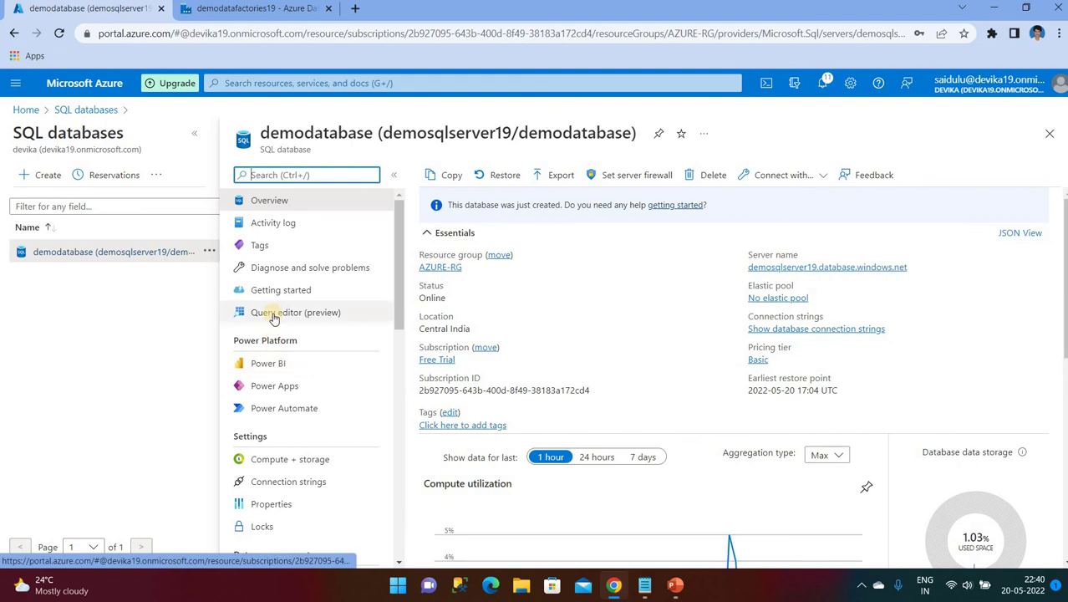
{"action": "left_click", "coordinate": [275, 312]}
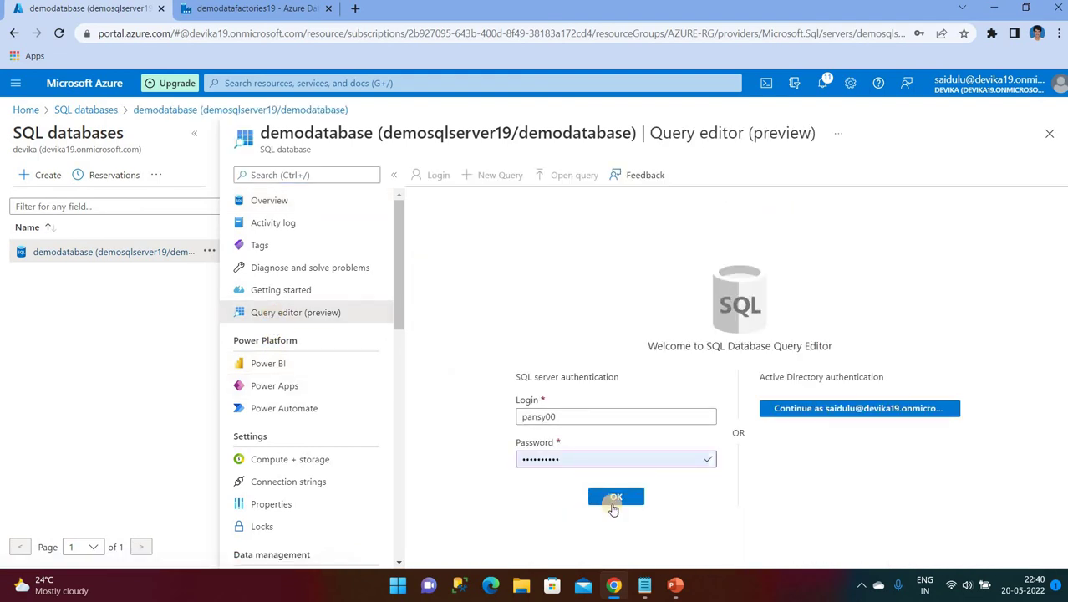
{"action": "left_click", "coordinate": [616, 497]}
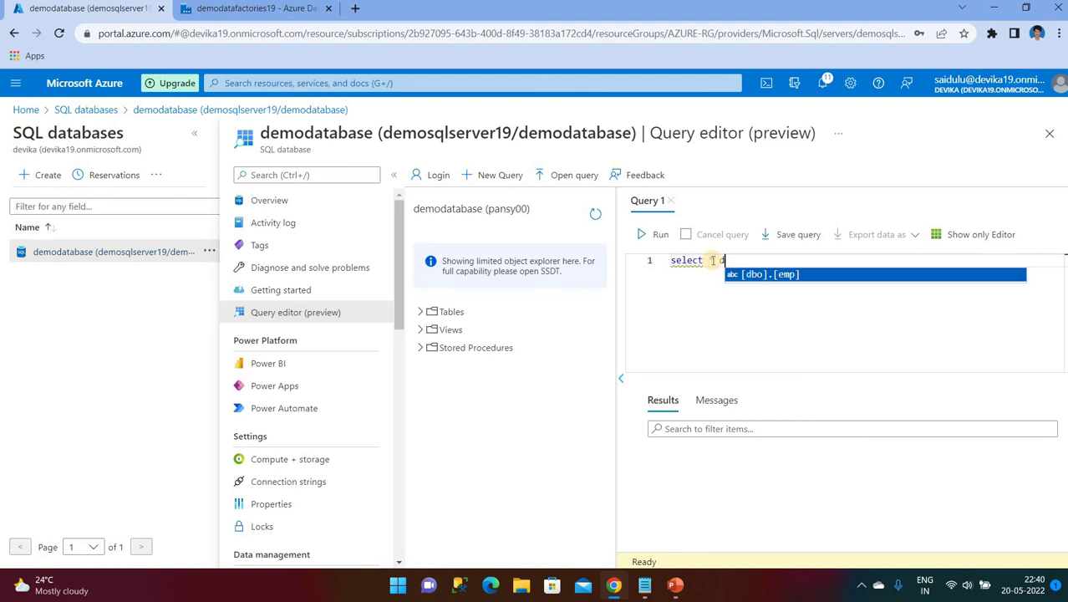
Step: Query all rows with select * from [dbo].[emp] and look through the returned employee records
{"action": "key", "text": "Escape"}
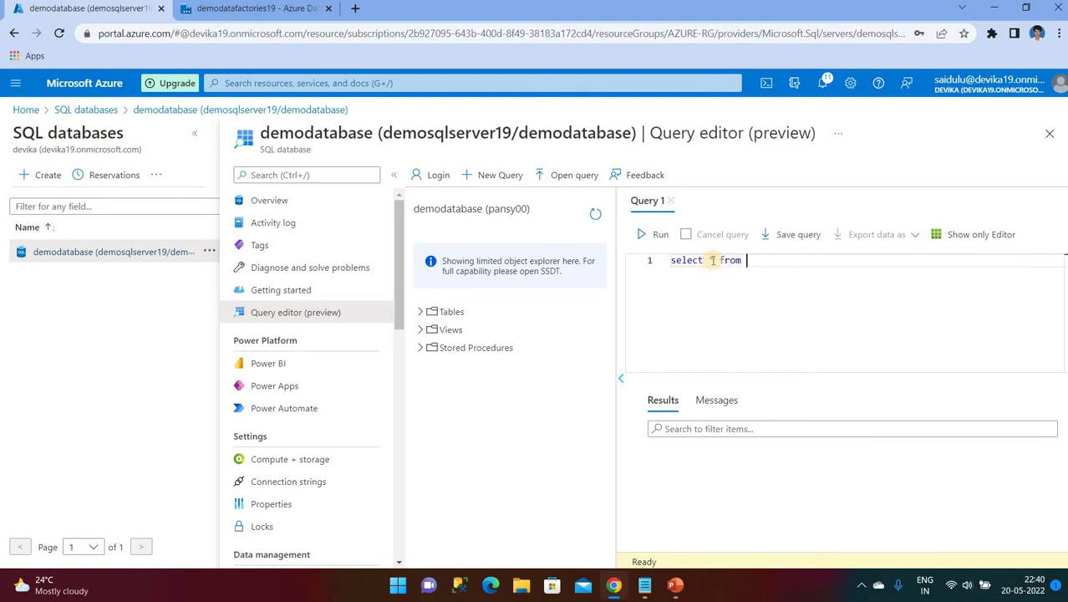
{"action": "left_click", "coordinate": [786, 273]}
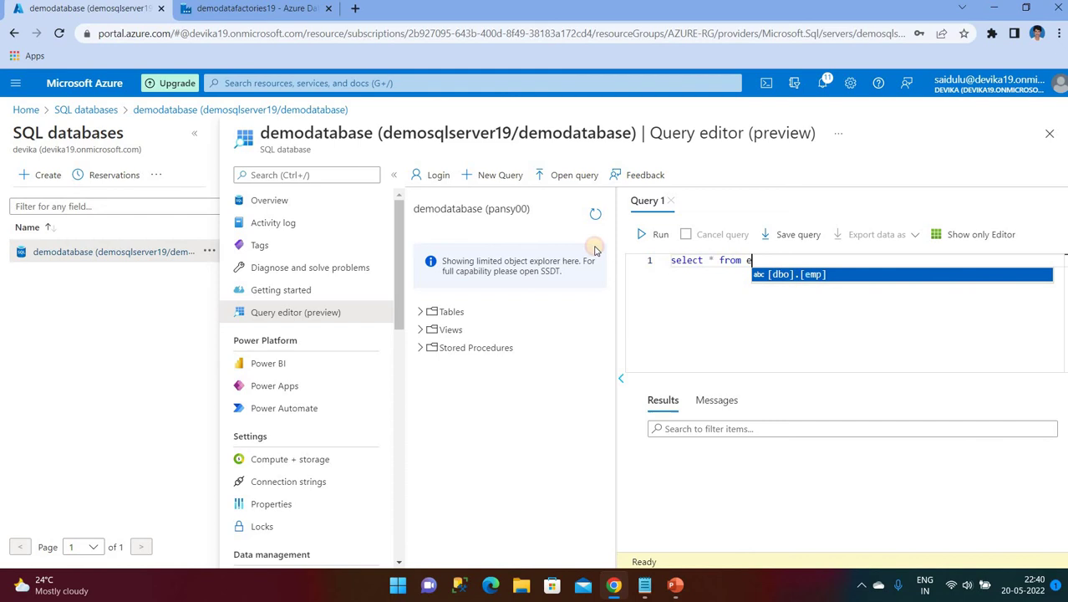
{"action": "left_click", "coordinate": [658, 236]}
{"action": "scroll", "coordinate": [830, 482], "scroll_direction": "down", "scroll_amount": 1}
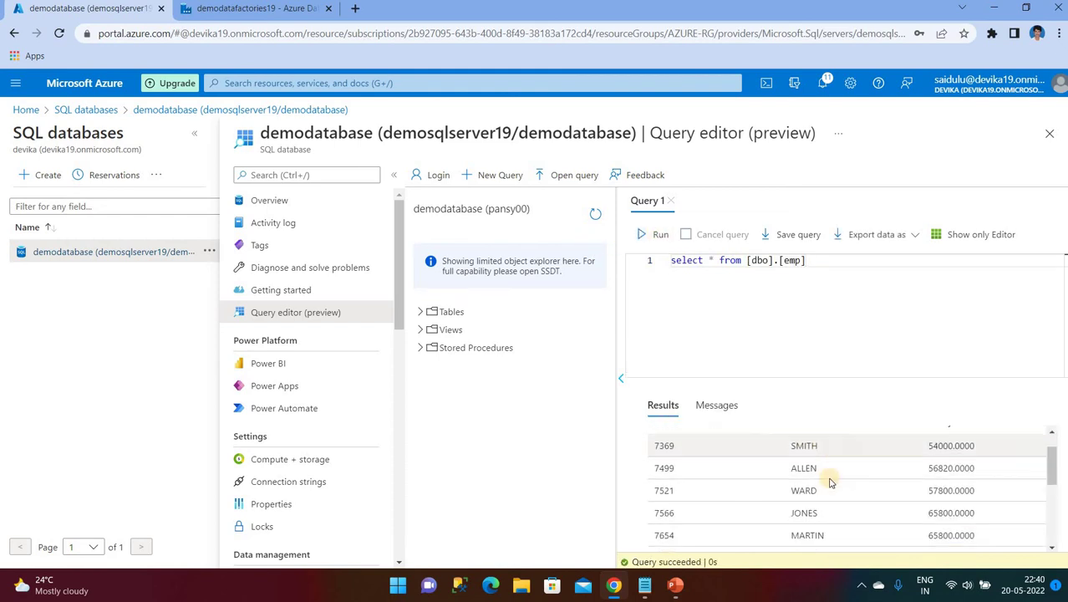
{"action": "scroll", "coordinate": [830, 481], "scroll_direction": "down", "scroll_amount": 3}
{"action": "scroll", "coordinate": [825, 485], "scroll_direction": "up", "scroll_amount": 5}
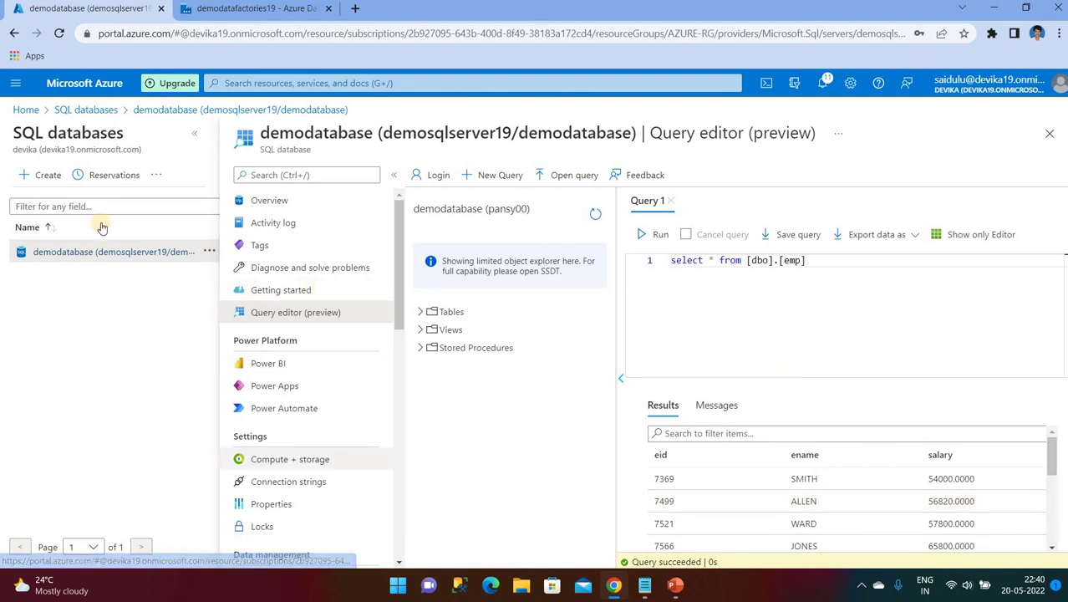
Step: Open Gmail in a new browser tab and read the newest copy data success notification, including its body text
{"action": "left_click", "coordinate": [354, 9]}
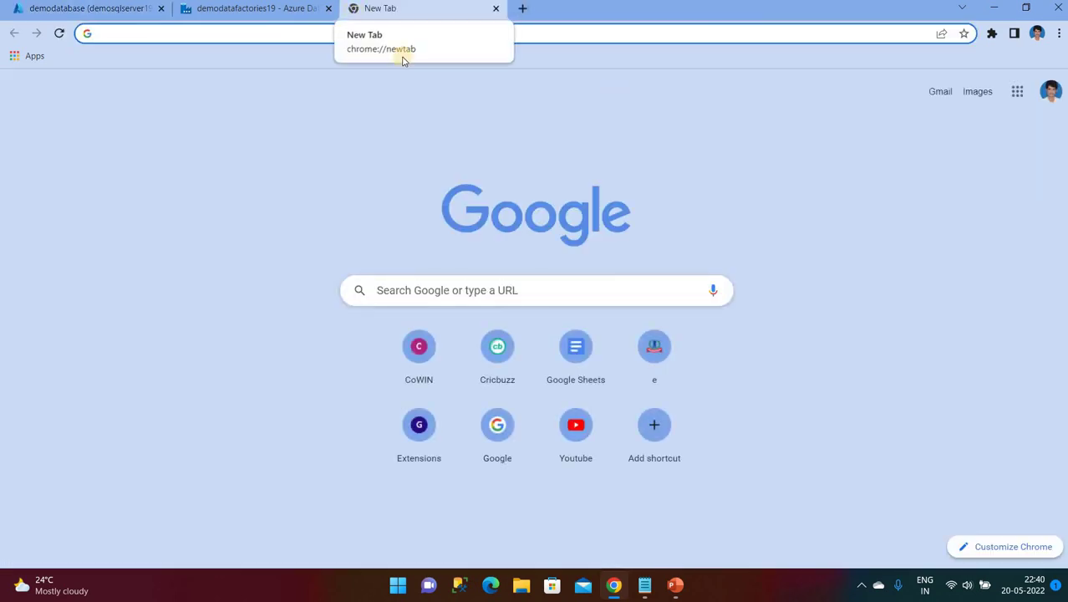
{"action": "left_click", "coordinate": [937, 95]}
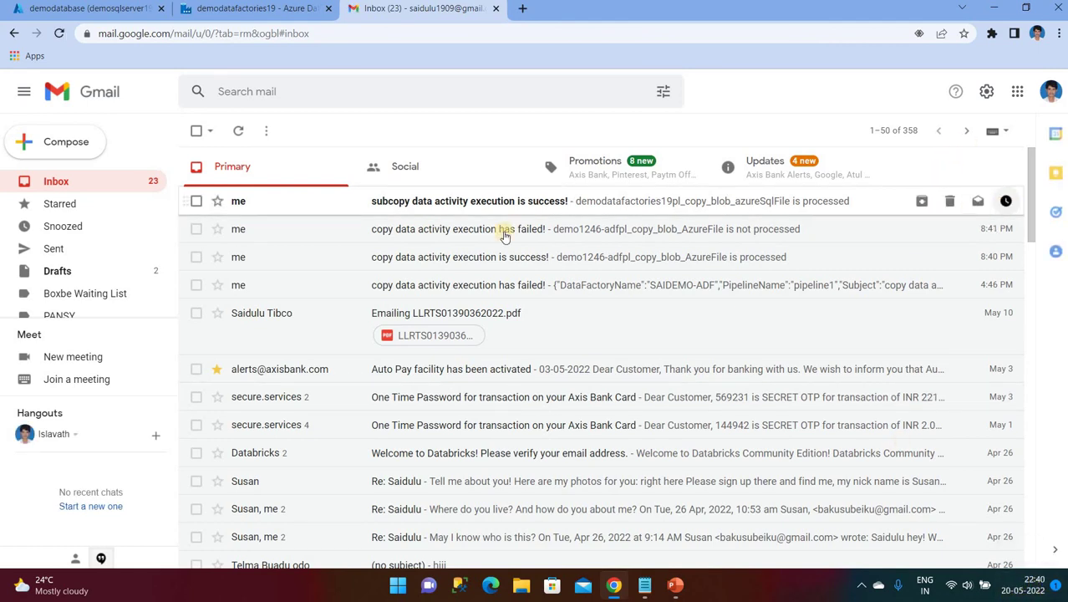
{"action": "left_click", "coordinate": [415, 204]}
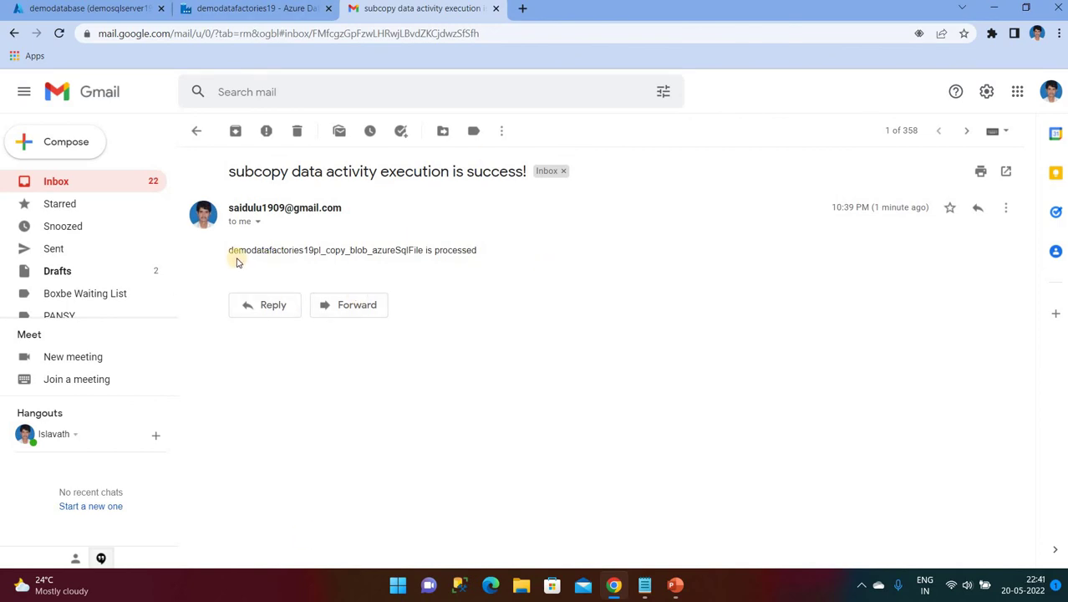
{"action": "left_click_drag", "start_coordinate": [230, 250], "coordinate": [306, 253]}
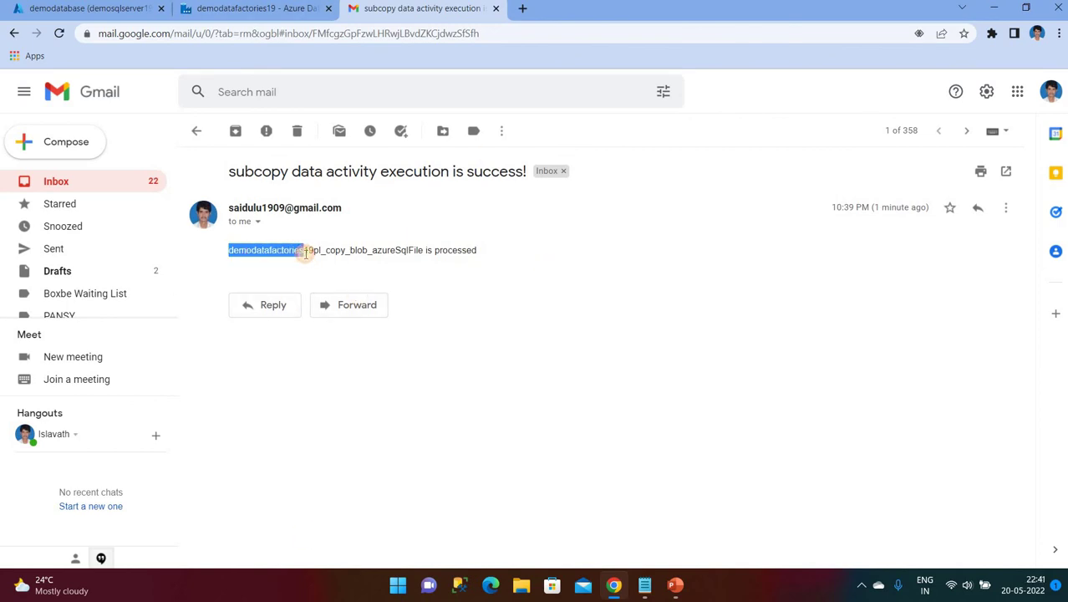
{"action": "left_click_drag", "start_coordinate": [305, 260], "coordinate": [488, 254]}
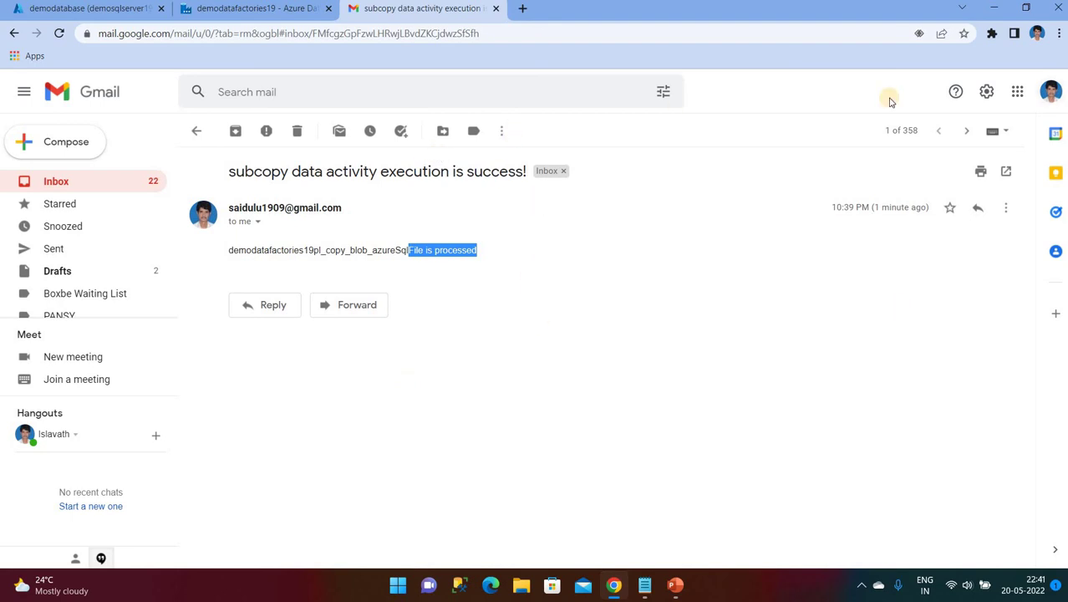
Step: Return to demodatabase's query editor, add the statement "delete from emp" below the select query, and run only that statement
{"action": "left_click", "coordinate": [246, 10]}
{"action": "left_click", "coordinate": [138, 8]}
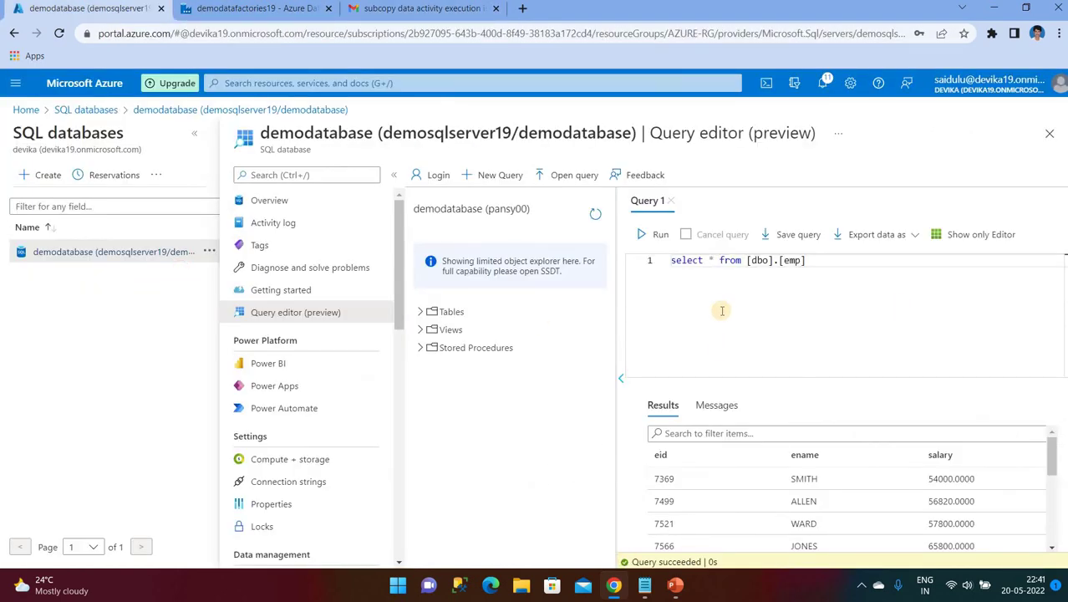
{"action": "left_click", "coordinate": [823, 264]}
{"action": "key", "text": "Return"}
{"action": "key", "text": "Return"}
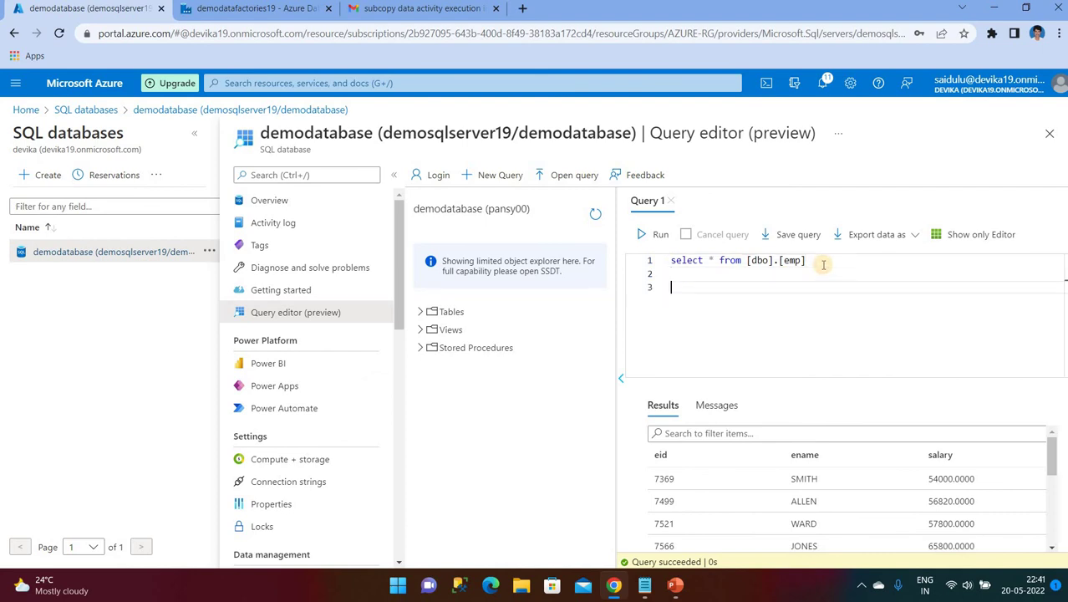
{"action": "type", "text": "delete from emp"}
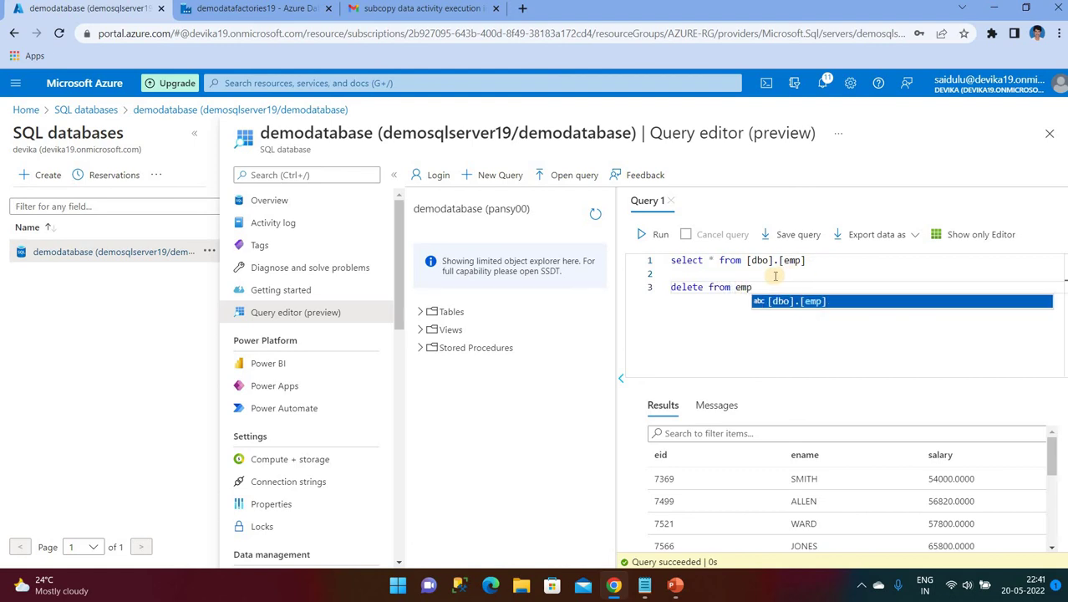
{"action": "triple_click", "coordinate": [673, 287]}
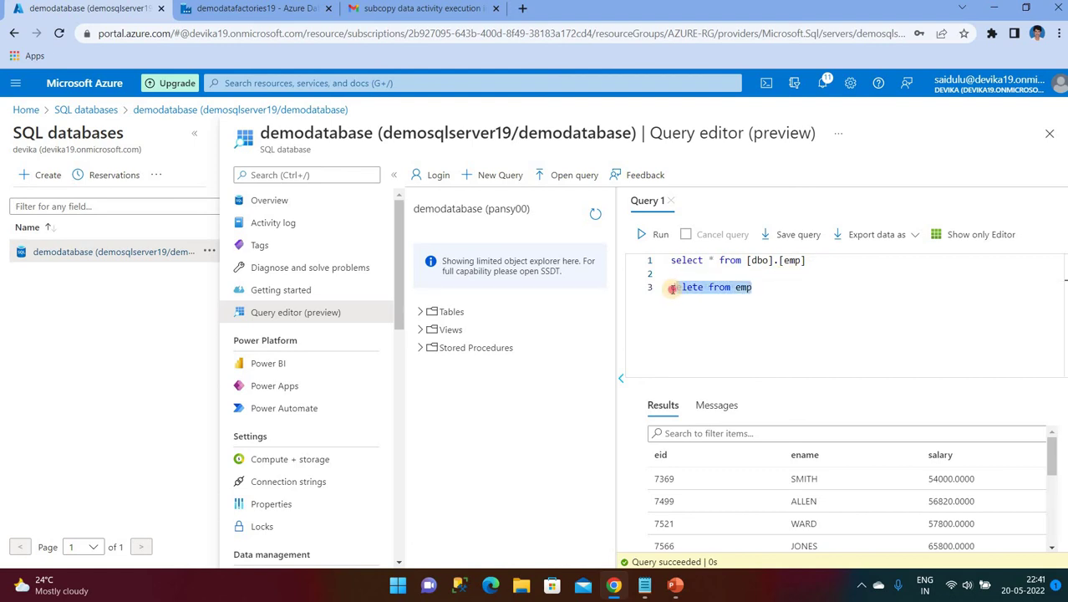
{"action": "left_click", "coordinate": [655, 235]}
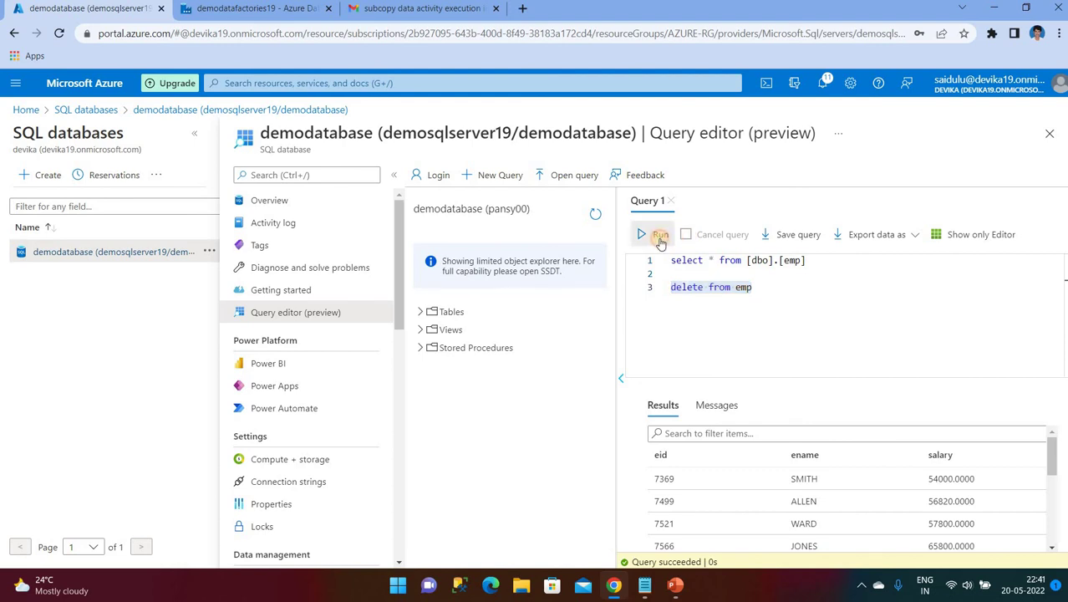
Step: Rerun only the select * from [dbo].[emp] statement to check the table after the deletion
{"action": "left_click", "coordinate": [808, 261]}
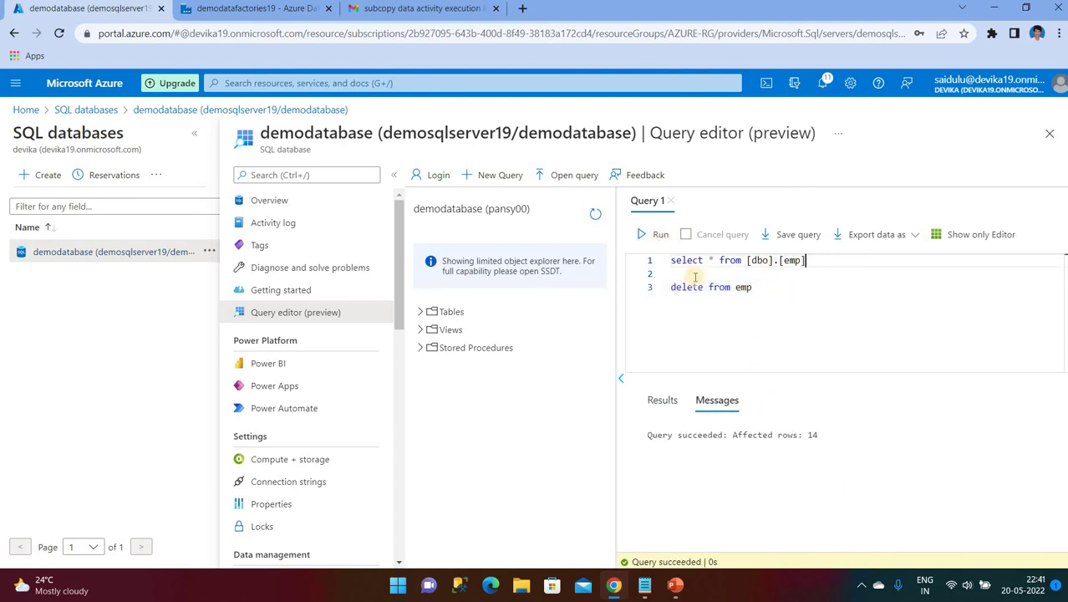
{"action": "left_click", "coordinate": [671, 261], "text": "shift"}
{"action": "left_click", "coordinate": [654, 234]}
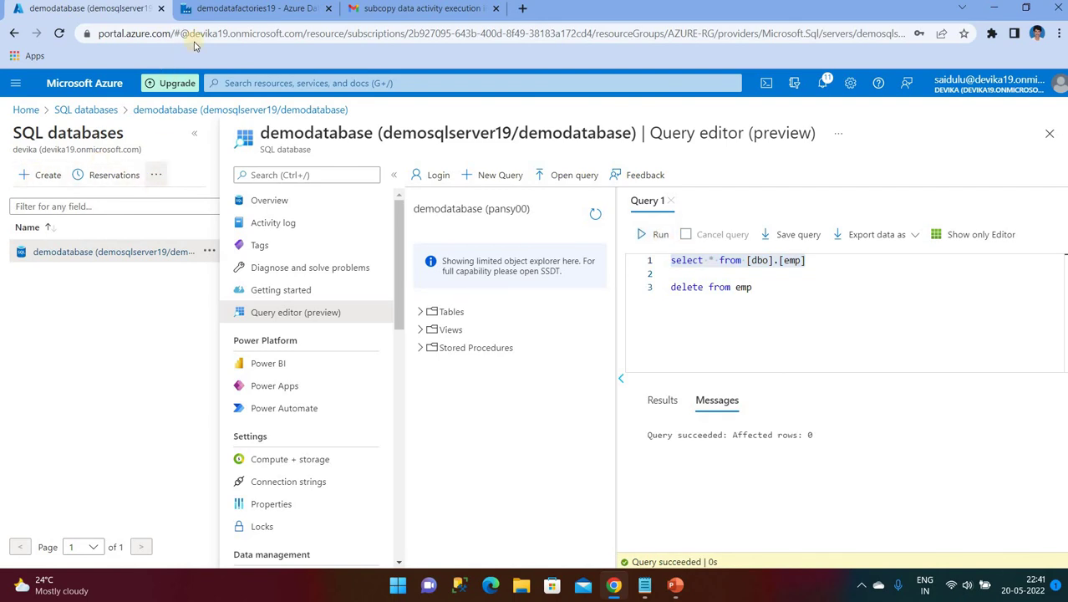
Step: Leave the query editor discarding unsaved edits, and open the Employee folder in newdemoblobstorage's input container
{"action": "left_click", "coordinate": [26, 111]}
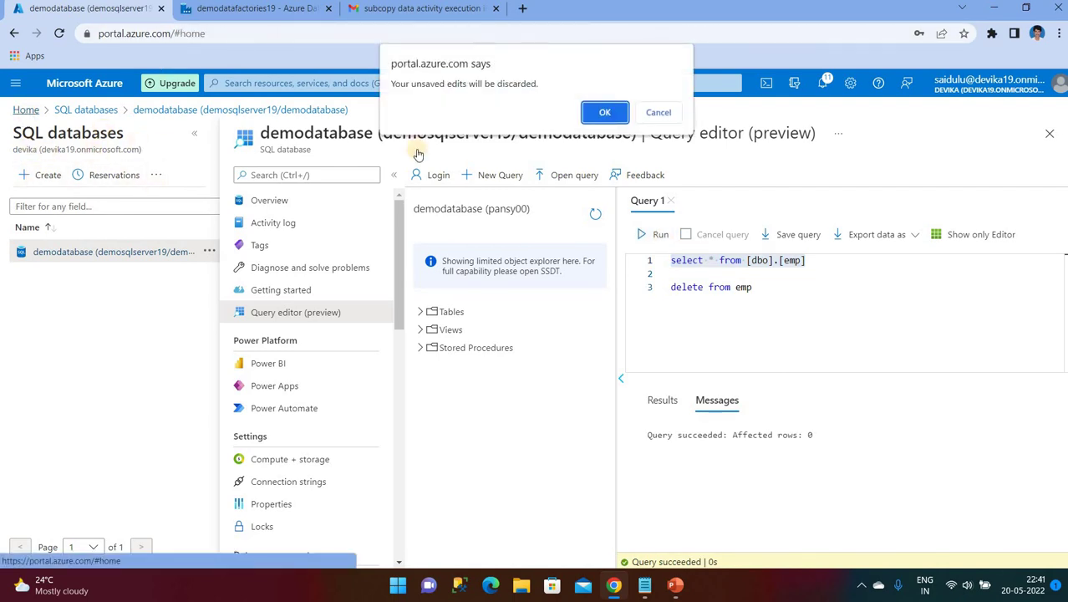
{"action": "left_click", "coordinate": [601, 112]}
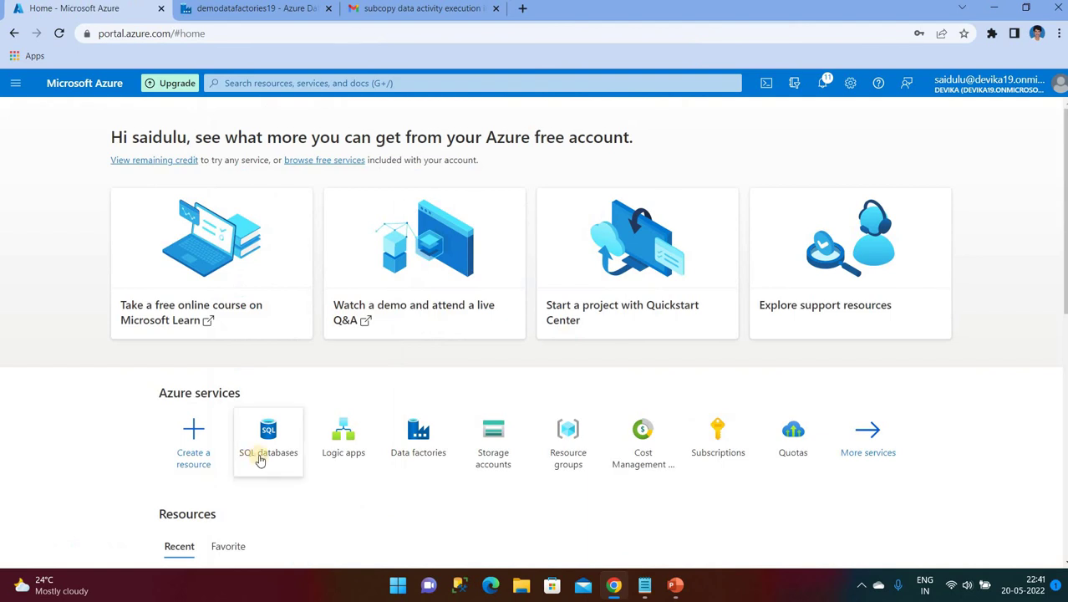
{"action": "left_click", "coordinate": [491, 442]}
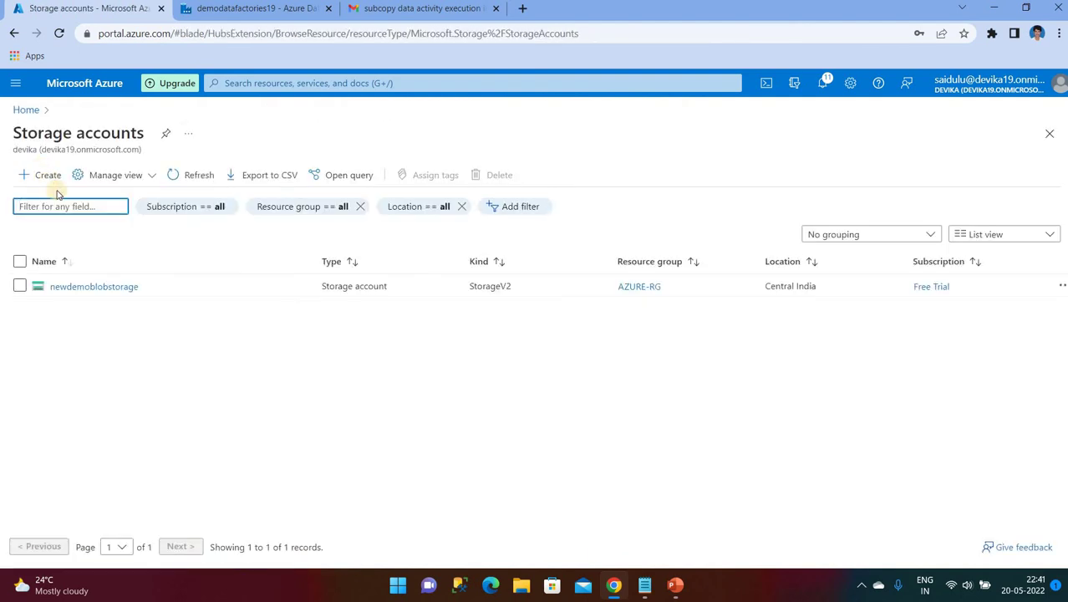
{"action": "left_click", "coordinate": [72, 288]}
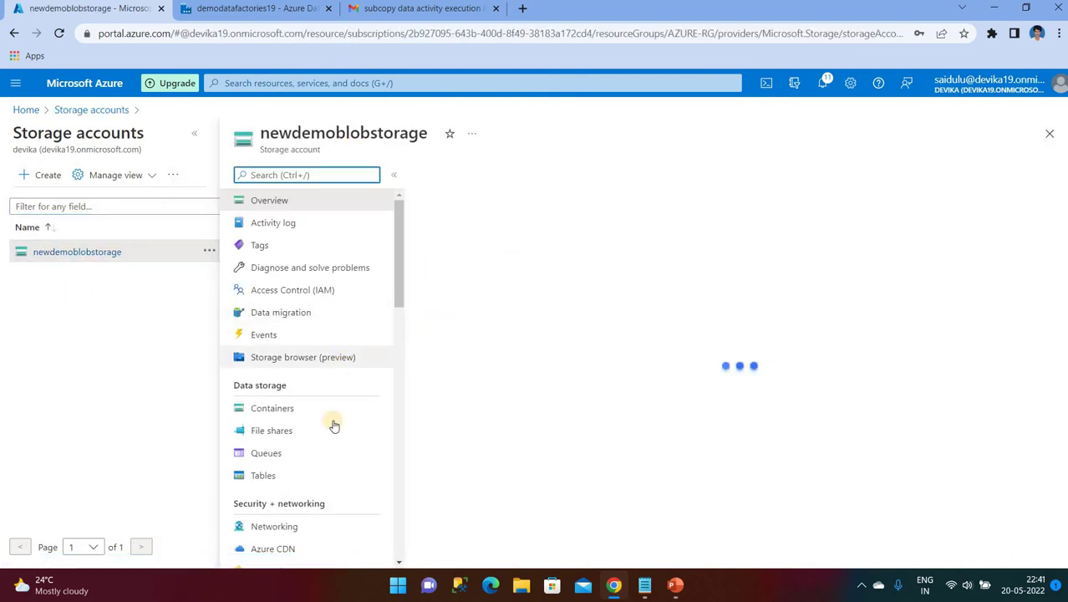
{"action": "left_click", "coordinate": [297, 406]}
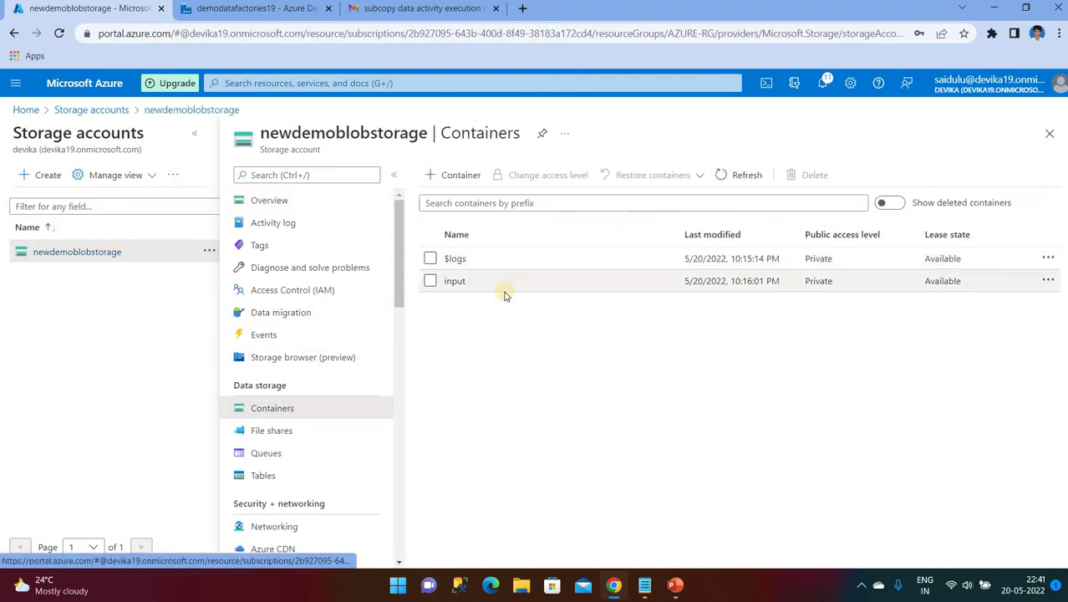
{"action": "left_click", "coordinate": [485, 281]}
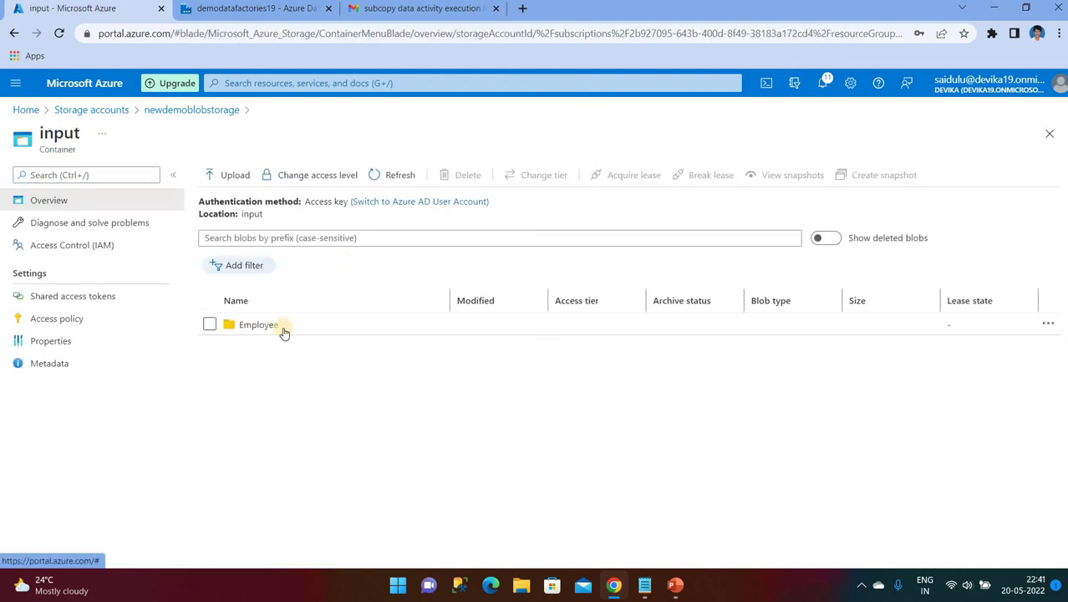
{"action": "left_click", "coordinate": [259, 325]}
Step: Delete the blob emp-hyd.txt from the Employee folder, including its snapshots
{"action": "left_click", "coordinate": [209, 347]}
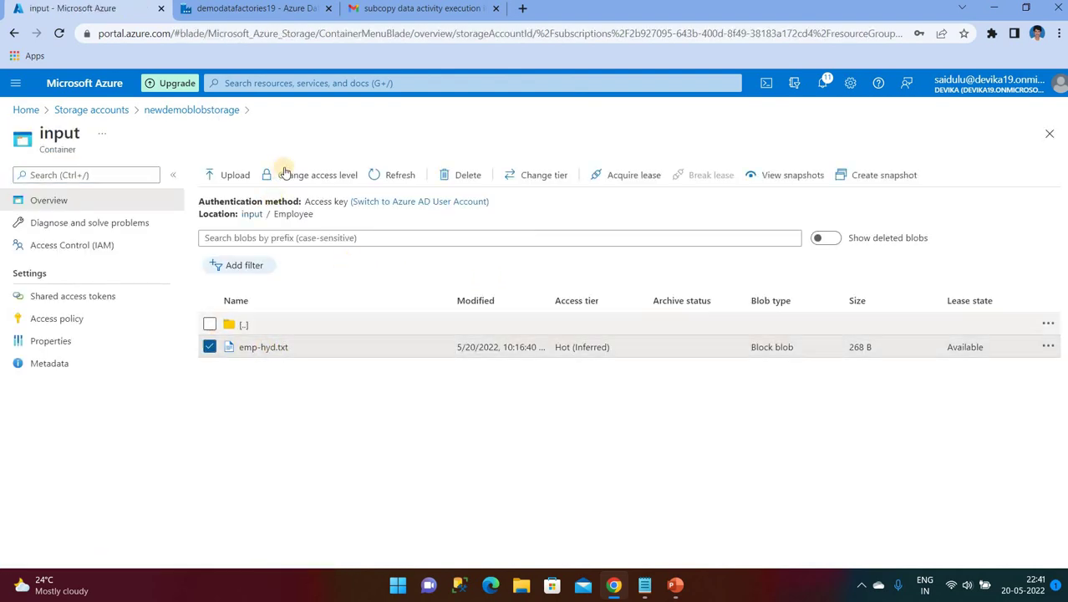
{"action": "left_click", "coordinate": [455, 175]}
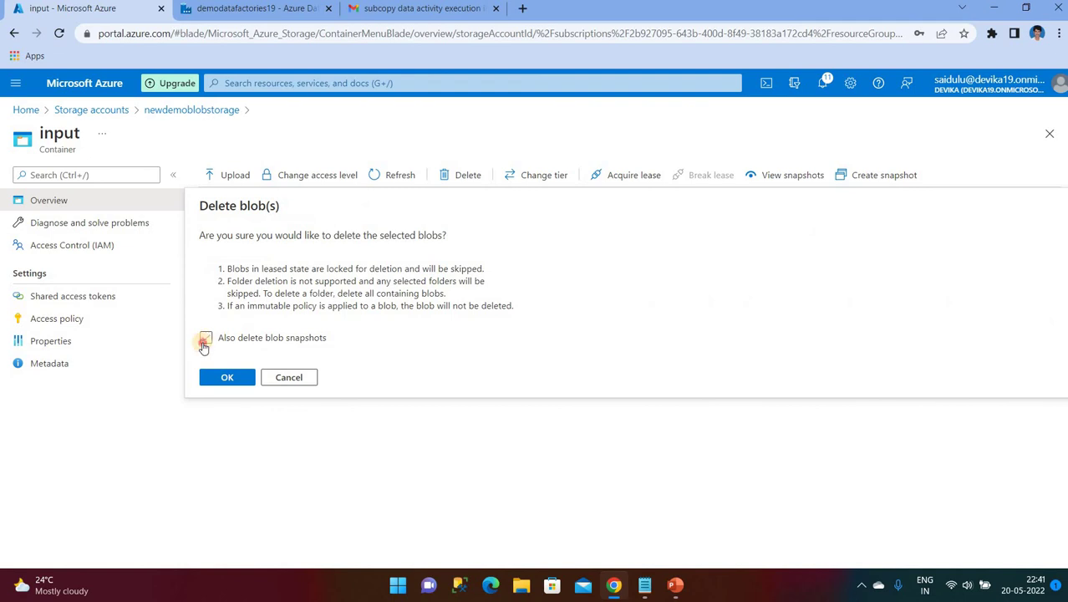
{"action": "left_click", "coordinate": [204, 342]}
{"action": "left_click", "coordinate": [226, 376]}
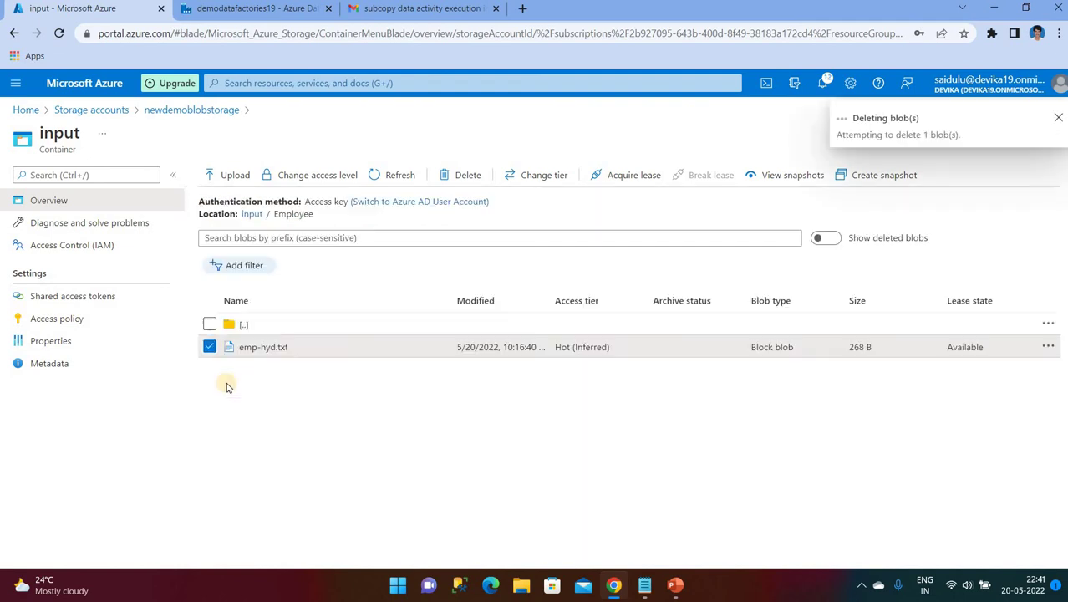
Step: Switch to the demodatafactories19 Data Factory, run pl_copy_blob_azureSql in debug mode, and refresh the run's activity status
{"action": "left_click", "coordinate": [292, 15]}
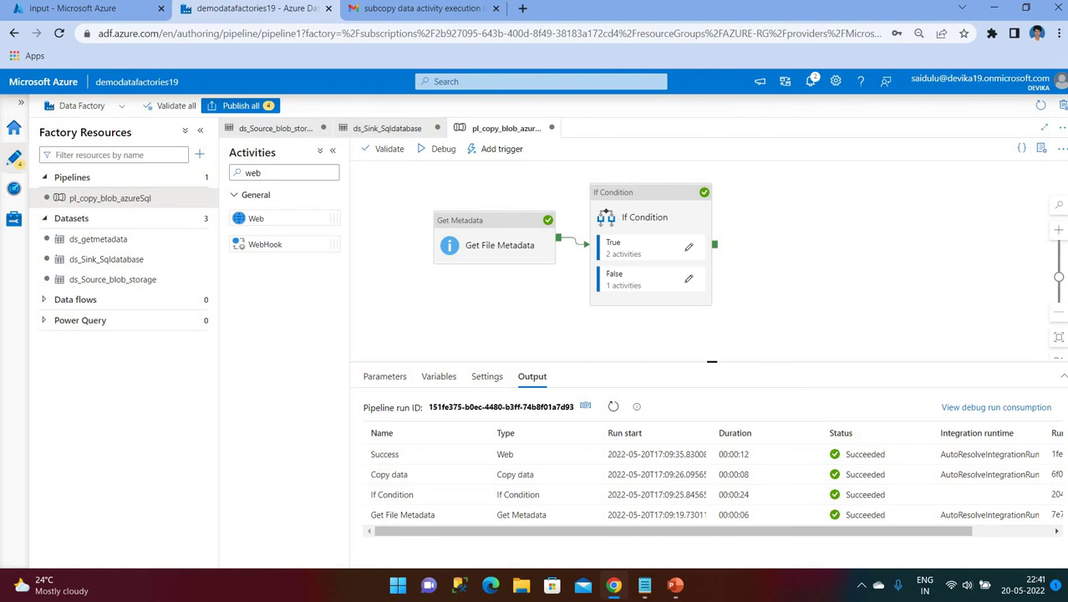
{"action": "mouse_move", "coordinate": [389, 462]}
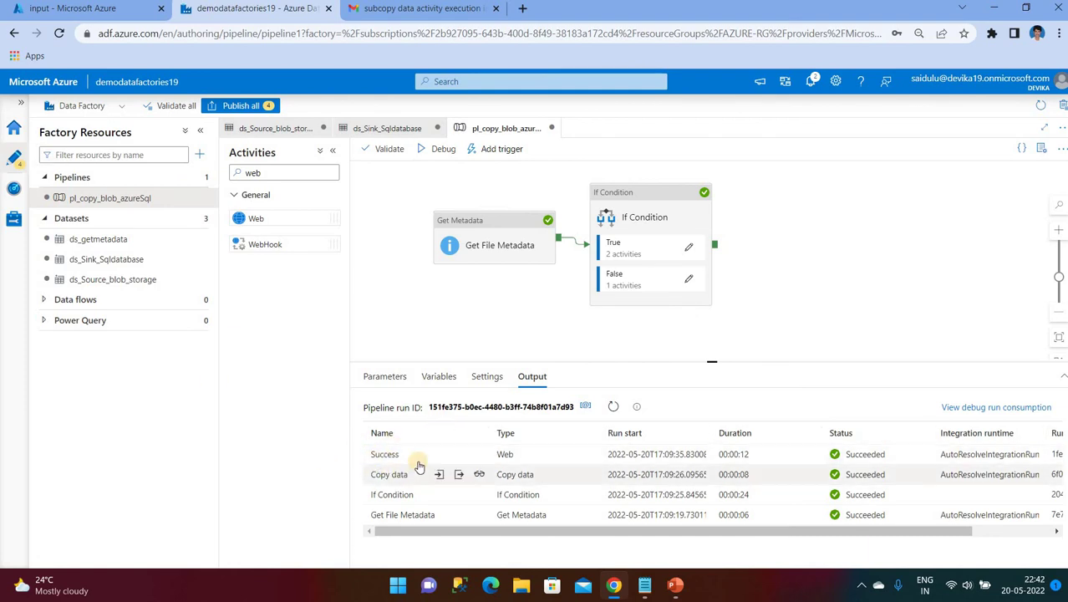
{"action": "left_click", "coordinate": [441, 150]}
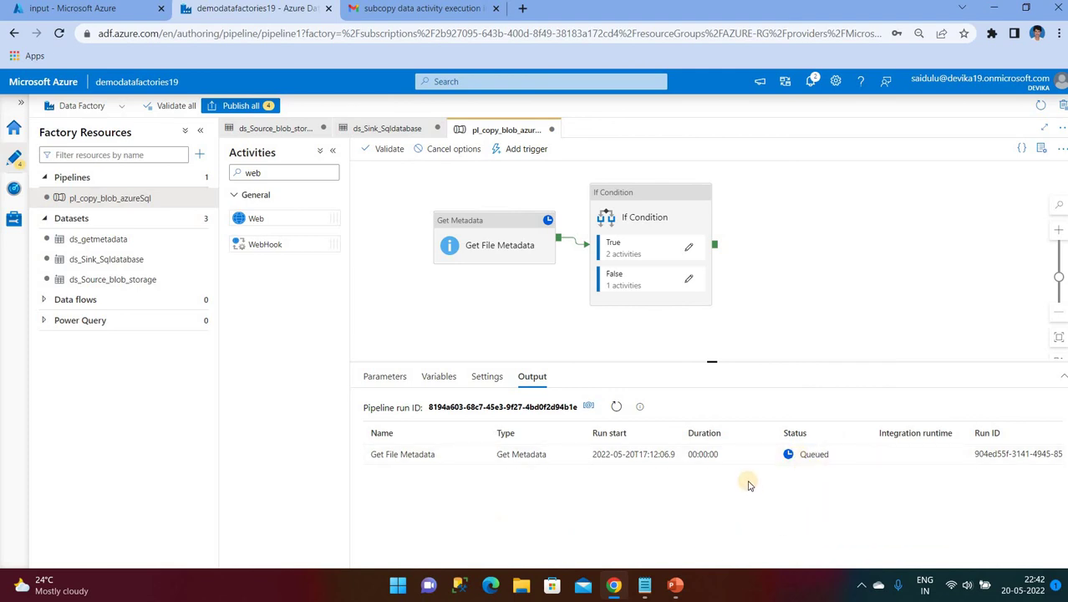
{"action": "left_click", "coordinate": [616, 408]}
{"action": "left_click", "coordinate": [615, 408]}
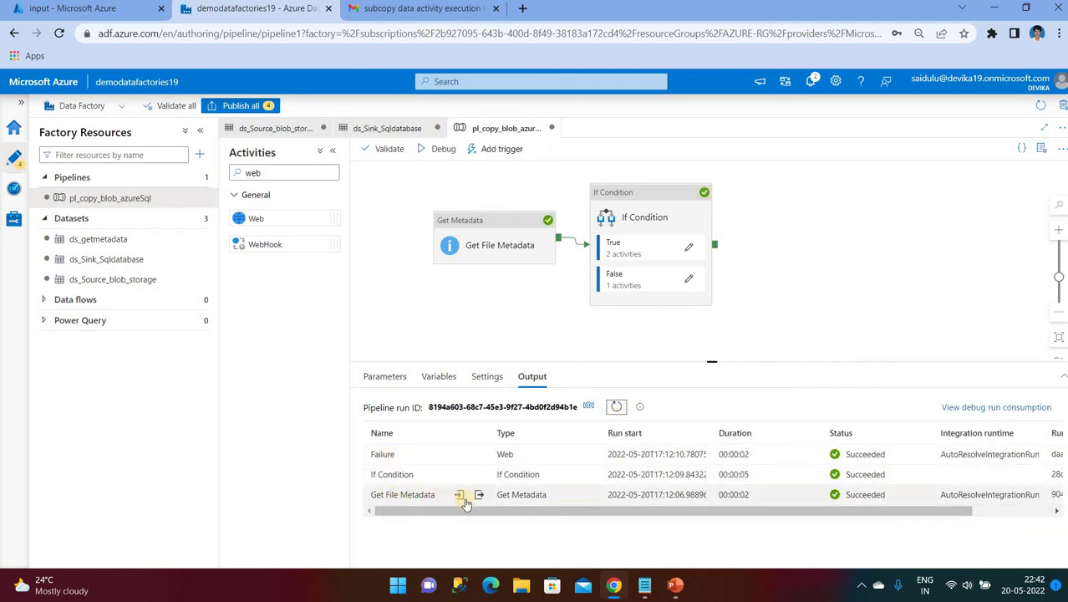
Step: Inspect the run outputs of the Get File Metadata activity and the Failure web activity
{"action": "left_click", "coordinate": [477, 496]}
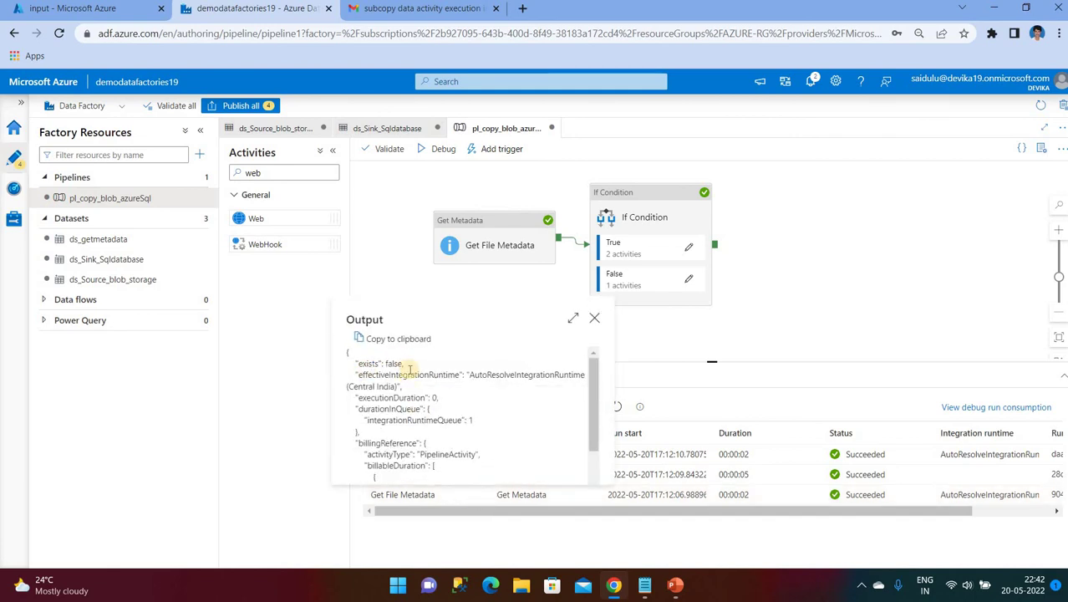
{"action": "left_click", "coordinate": [594, 318]}
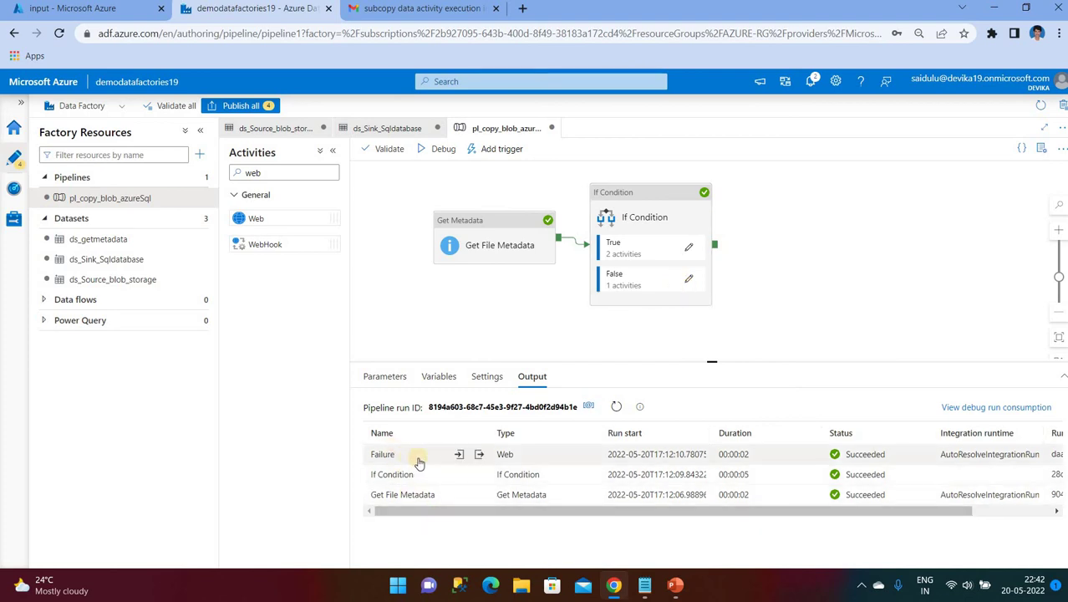
{"action": "left_click", "coordinate": [479, 456]}
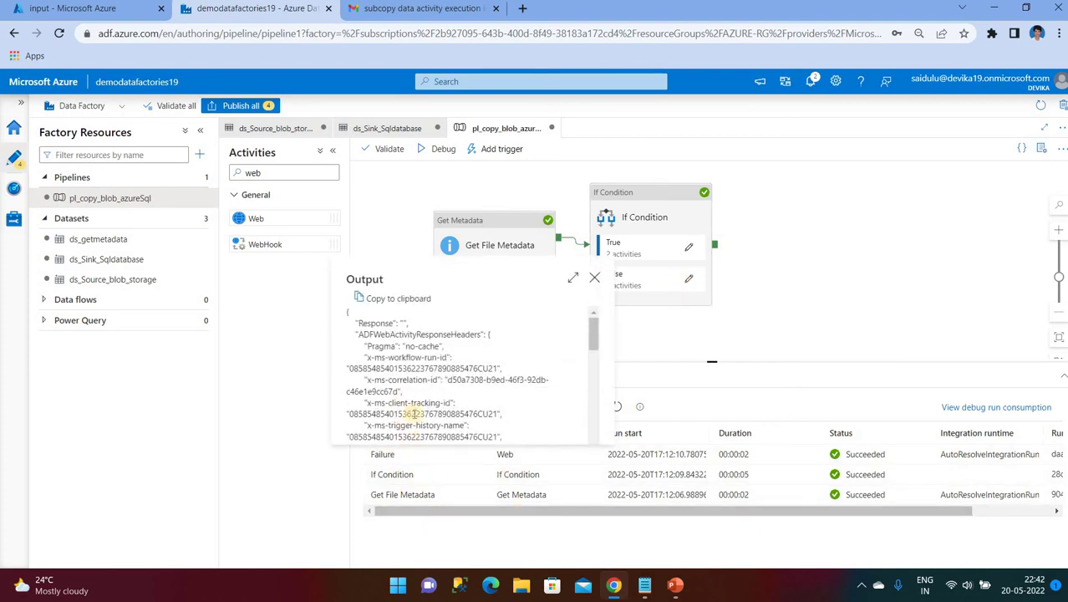
{"action": "scroll", "coordinate": [414, 413], "scroll_direction": "down", "scroll_amount": 10}
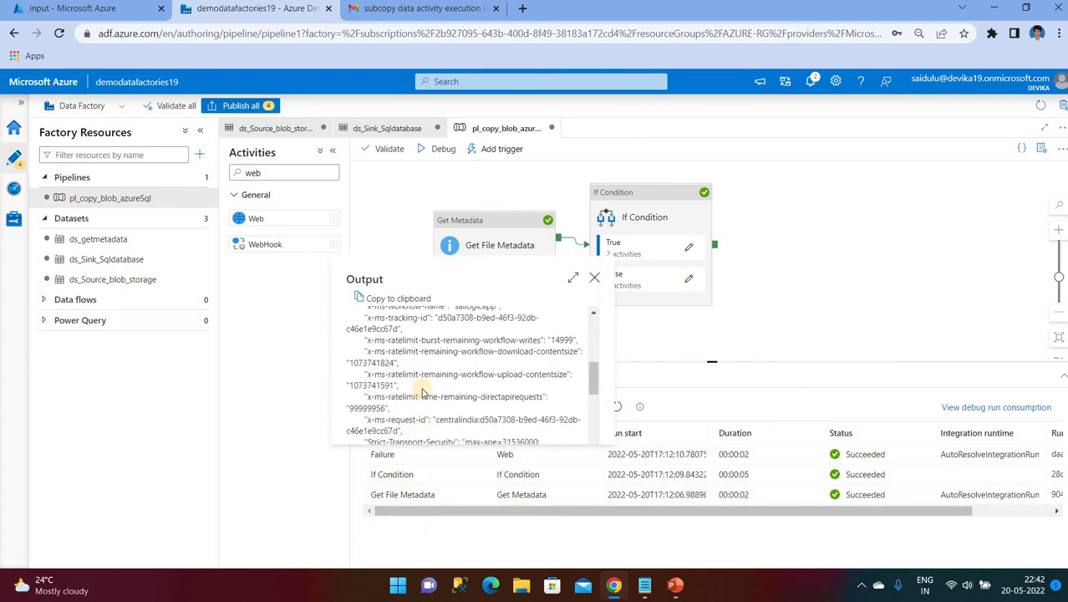
{"action": "left_click", "coordinate": [593, 275]}
Step: Switch to Gmail, reload the inbox, open the newest "subcopy data activity execution has failed!" email, and highlight the pipeline name in its body
{"action": "left_click", "coordinate": [422, 9]}
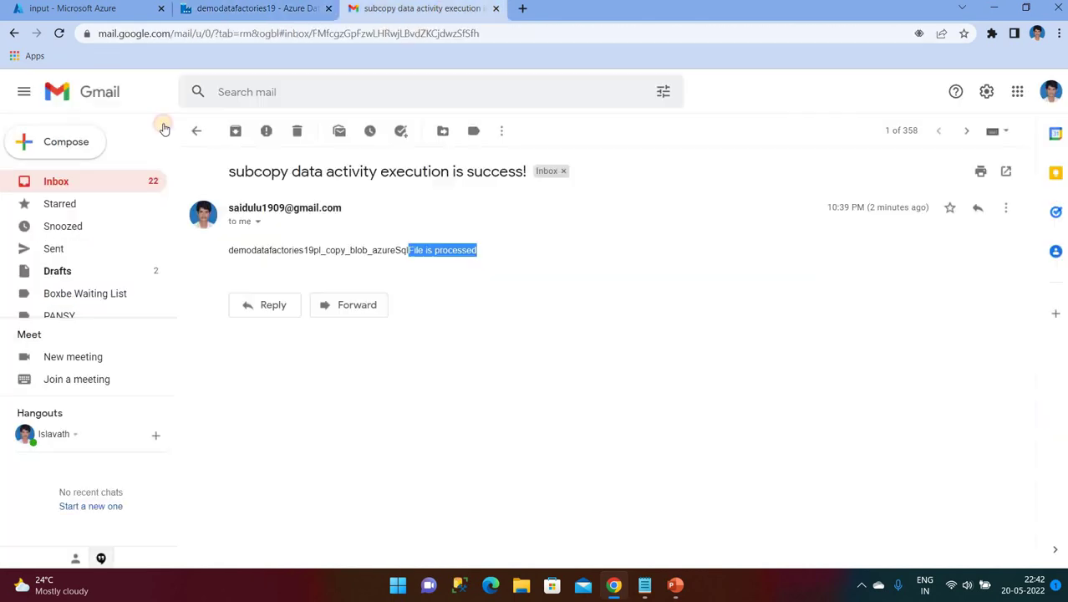
{"action": "left_click", "coordinate": [59, 33]}
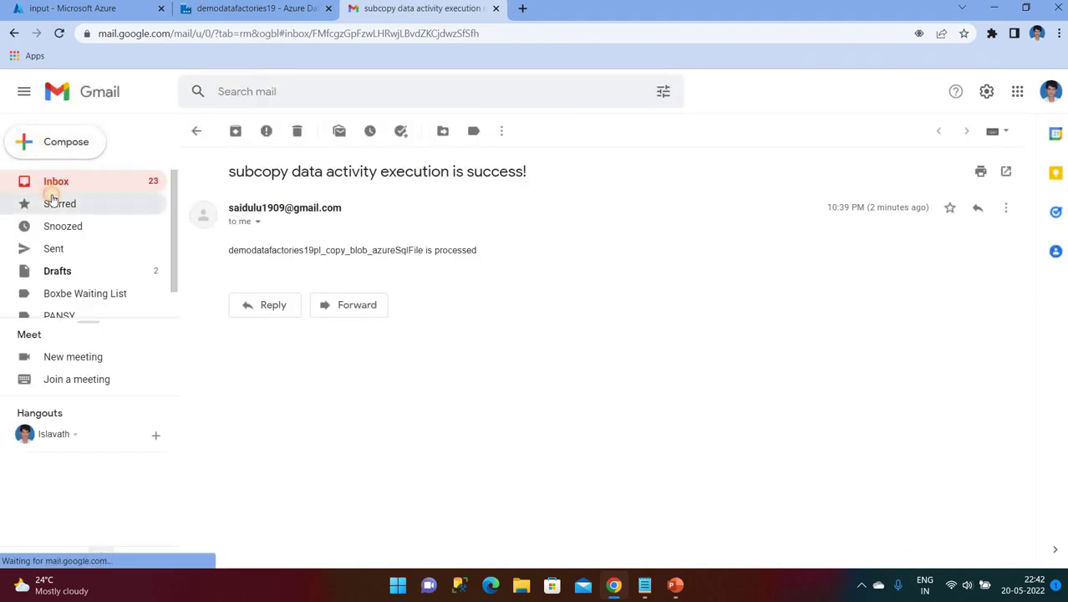
{"action": "left_click", "coordinate": [53, 186]}
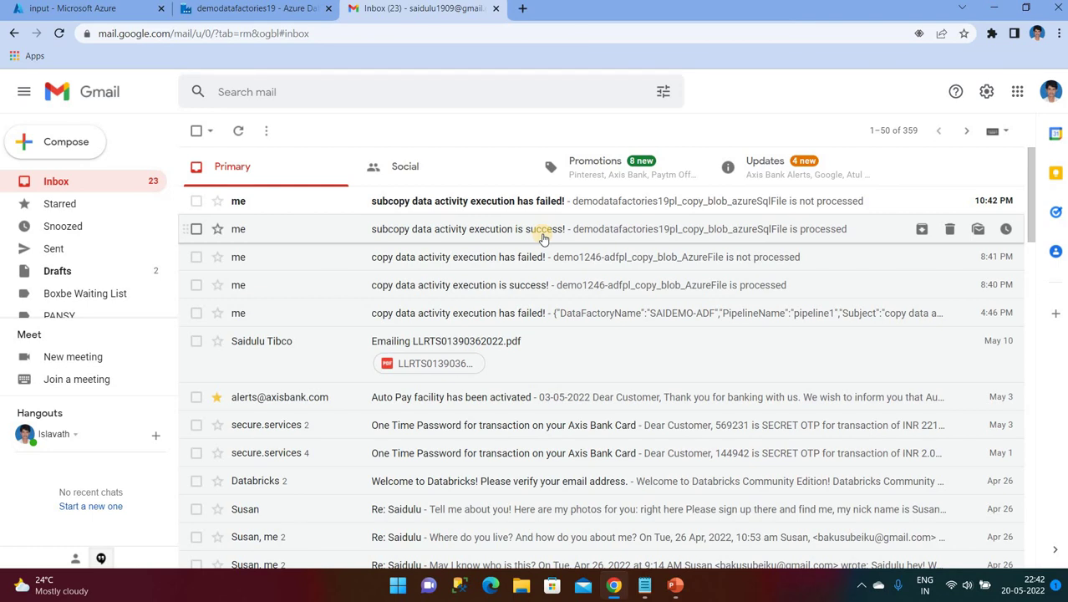
{"action": "left_click", "coordinate": [387, 207]}
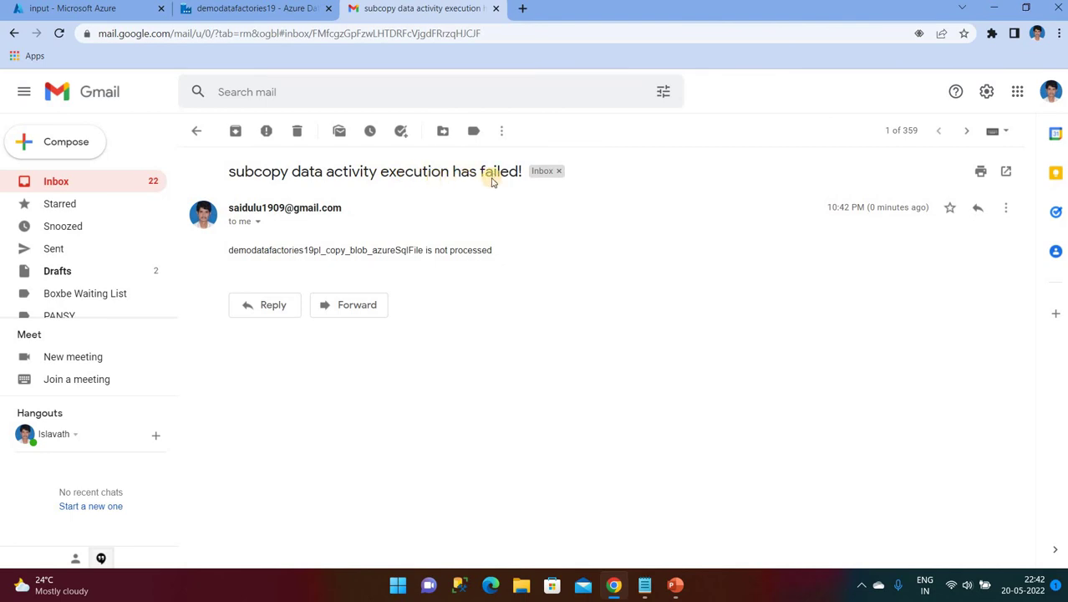
{"action": "left_click_drag", "start_coordinate": [230, 249], "coordinate": [412, 260]}
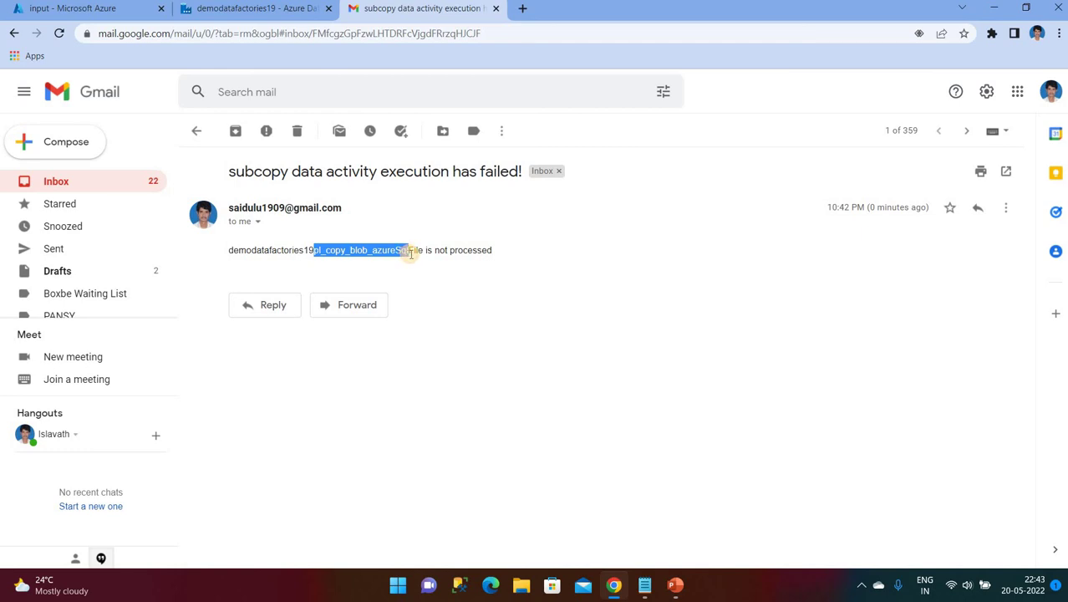
{"action": "left_click_drag", "start_coordinate": [411, 250], "coordinate": [408, 249]}
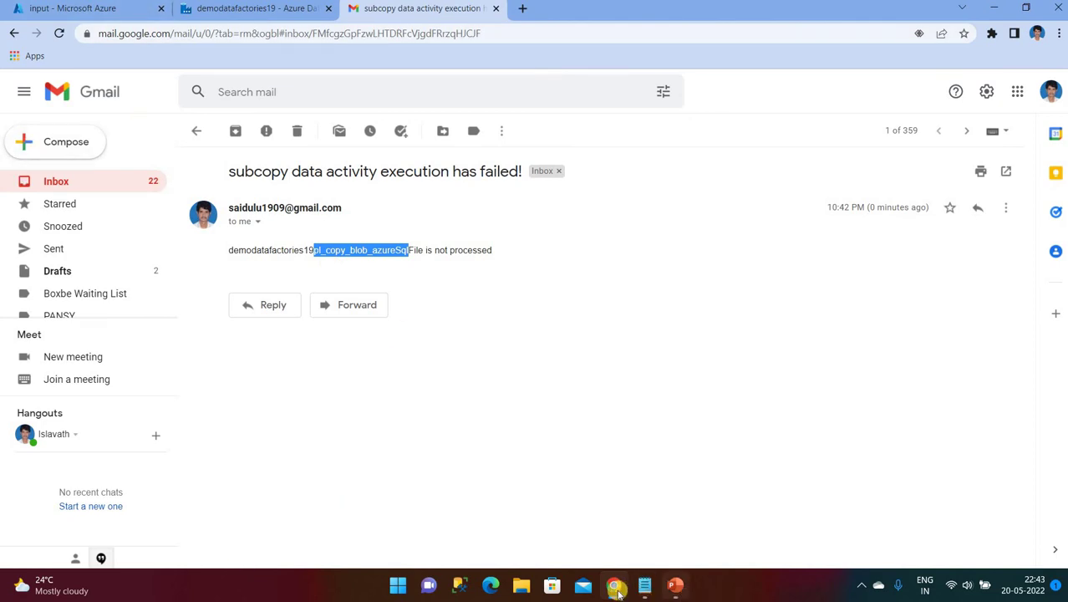
Step: Return to Data Factory, then switch to the PowerPoint presentation and display slide 2 with the source-to-sink architecture diagram
{"action": "mouse_move", "coordinate": [650, 583]}
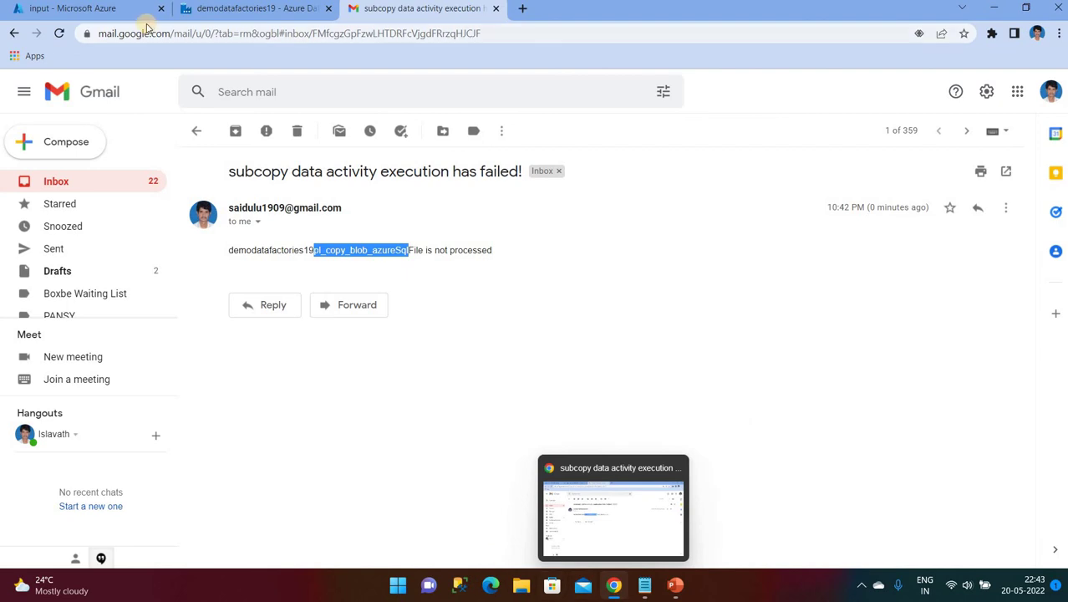
{"action": "left_click", "coordinate": [254, 12]}
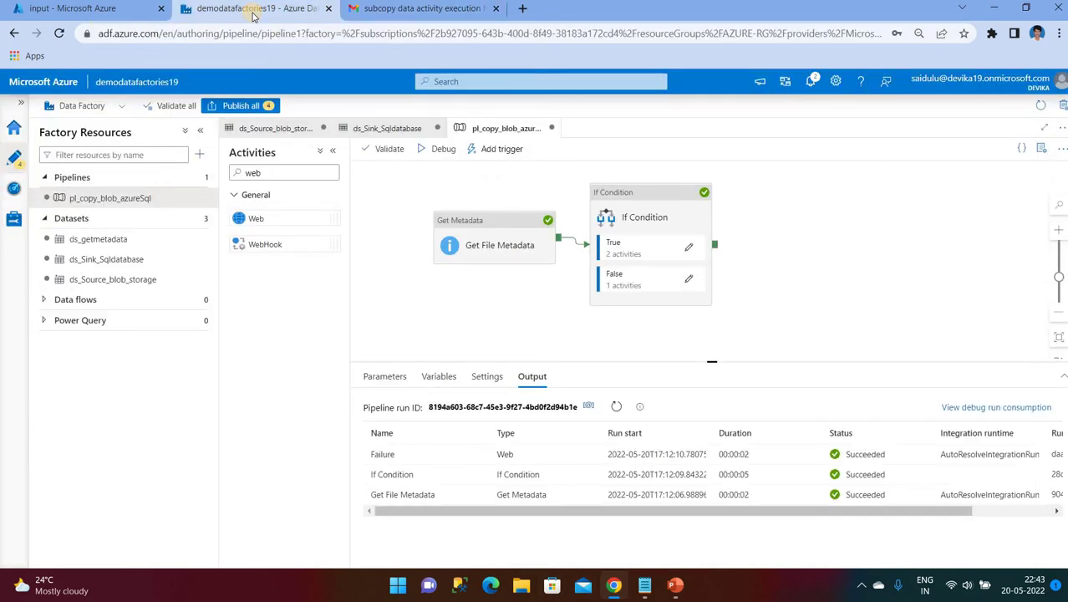
{"action": "left_click", "coordinate": [676, 586]}
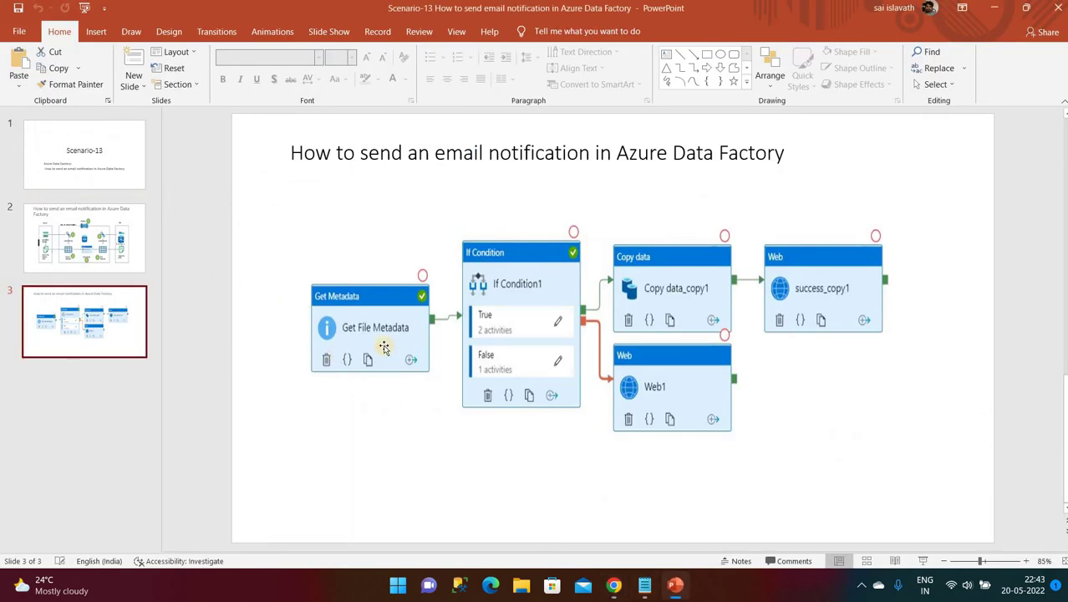
{"action": "left_click", "coordinate": [59, 231]}
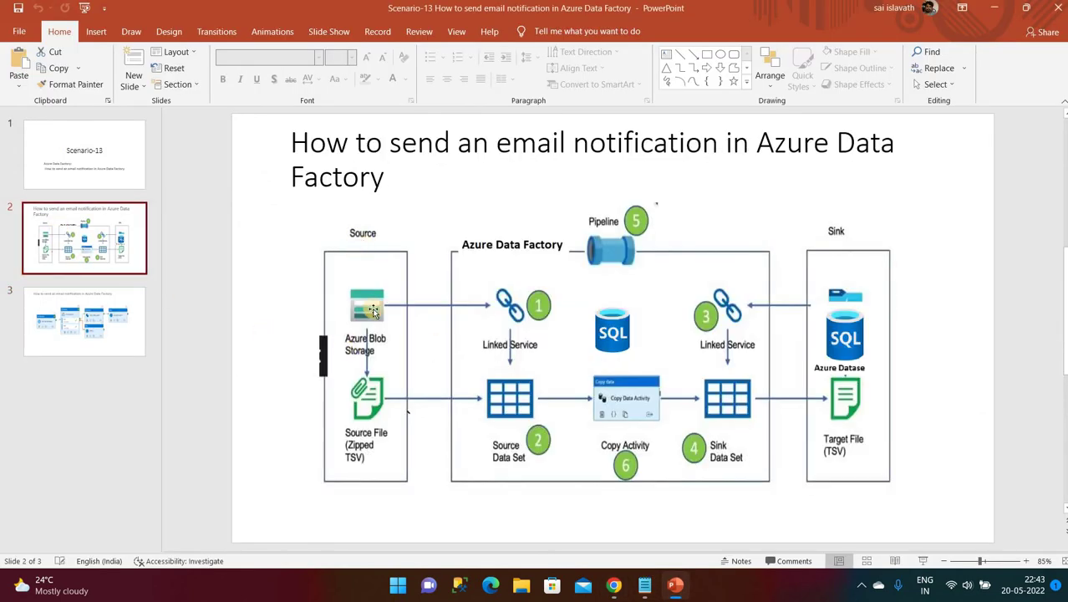